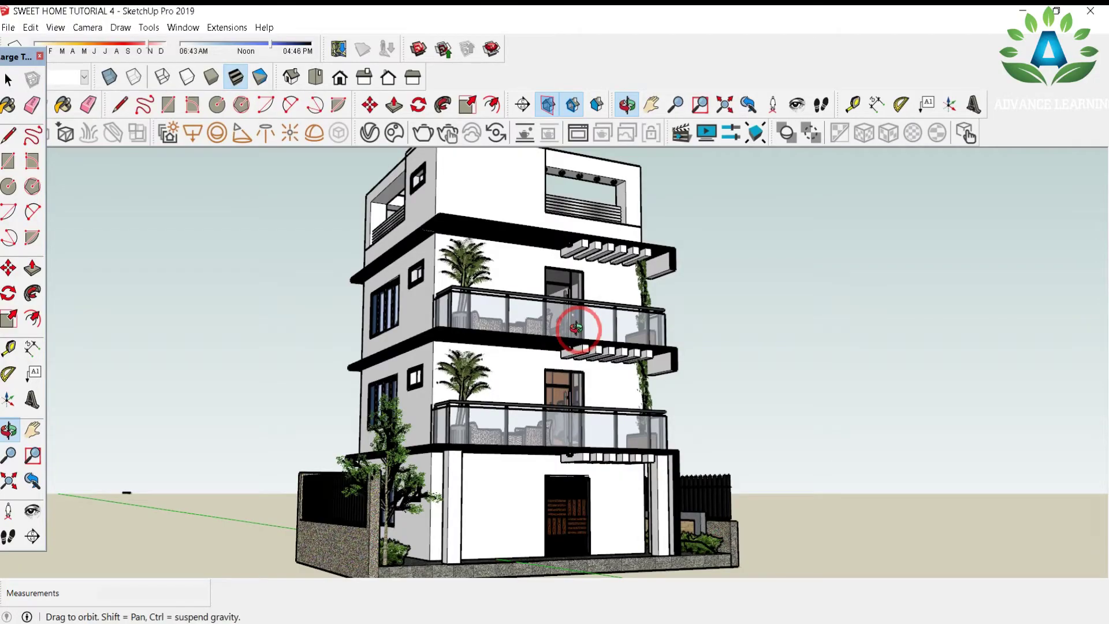
Step: Import the AutoCAD DWG floor plan file and dismiss the import results
{"action": "left_click", "coordinate": [8, 27]}
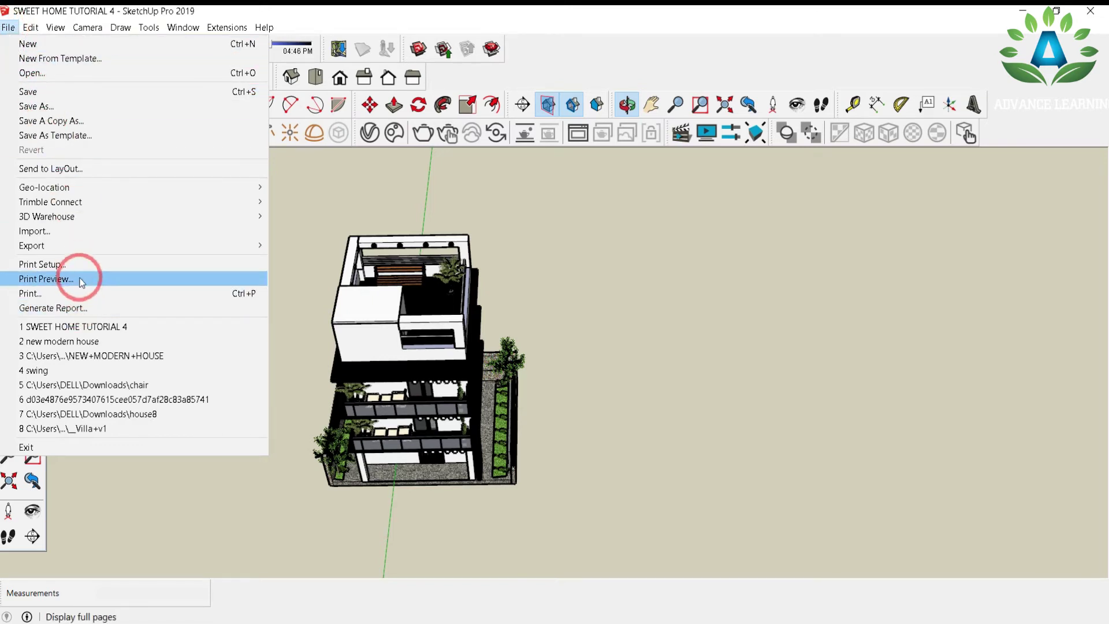
{"action": "left_click", "coordinate": [35, 230]}
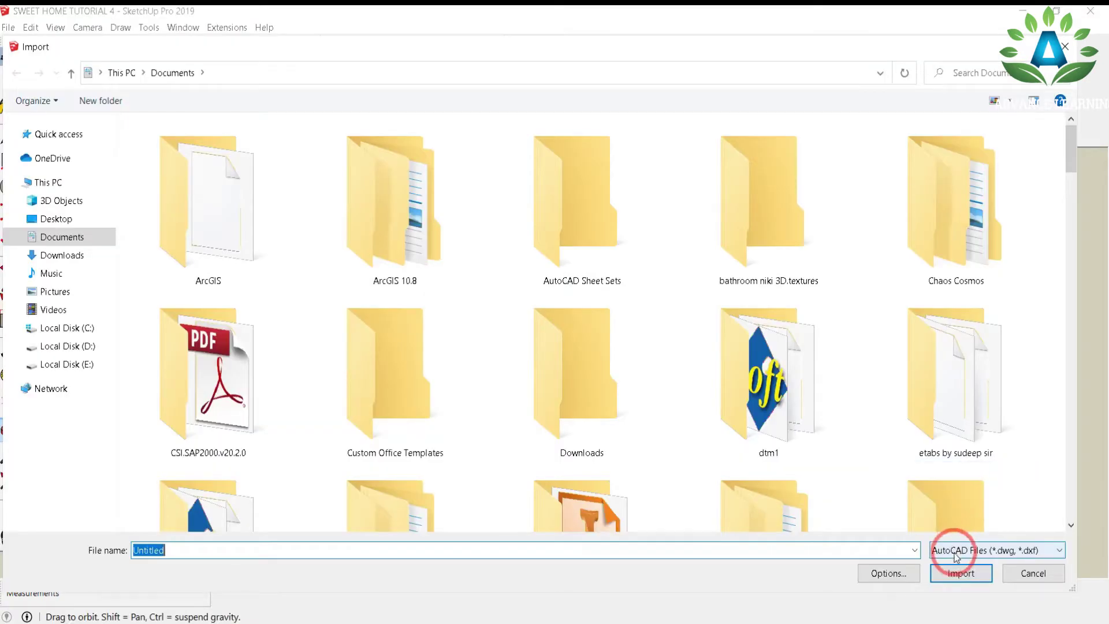
{"action": "scroll", "coordinate": [700, 292], "scroll_direction": "down", "scroll_amount": 10}
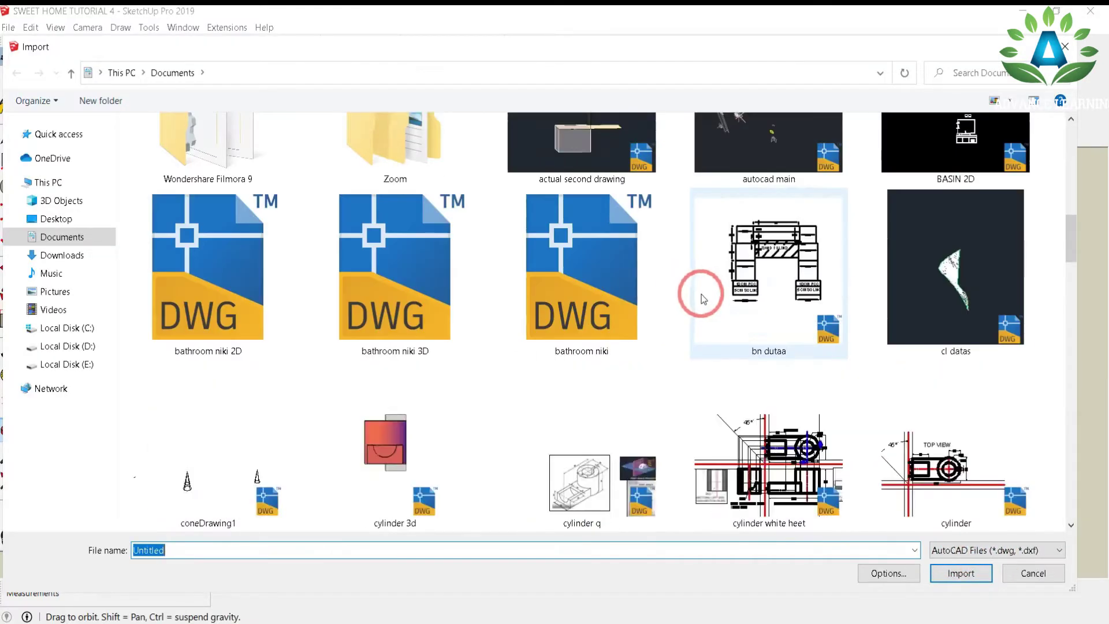
{"action": "left_click", "coordinate": [577, 424]}
{"action": "left_click", "coordinate": [954, 573]}
{"action": "left_click", "coordinate": [618, 426]}
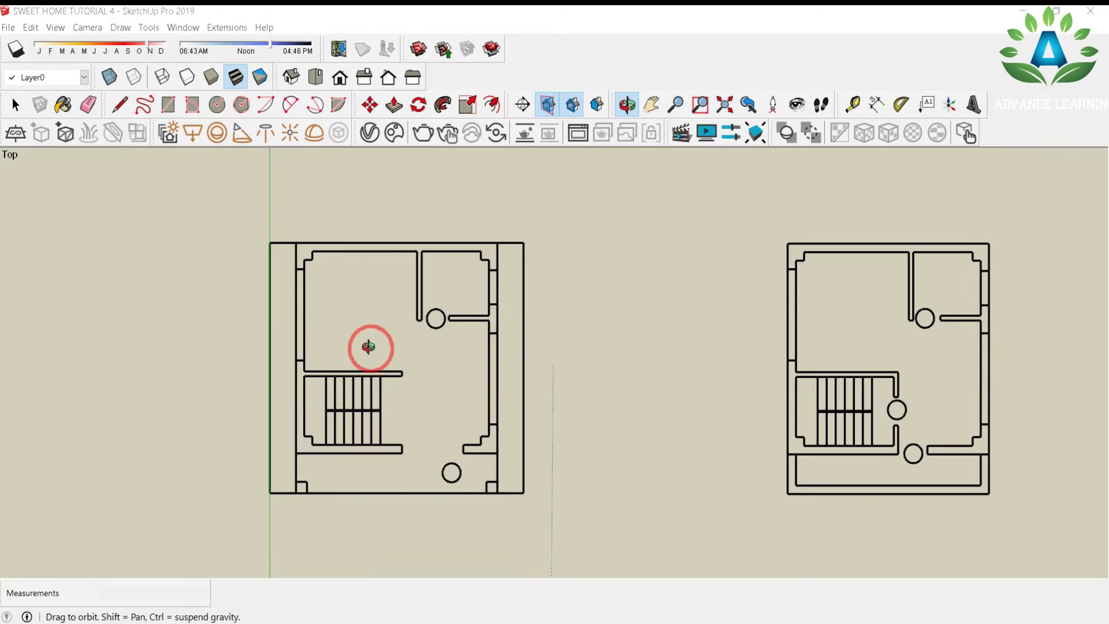
Step: Trace the top-left corner and the top wall of the left plan with rectangles
{"action": "left_click", "coordinate": [316, 120]}
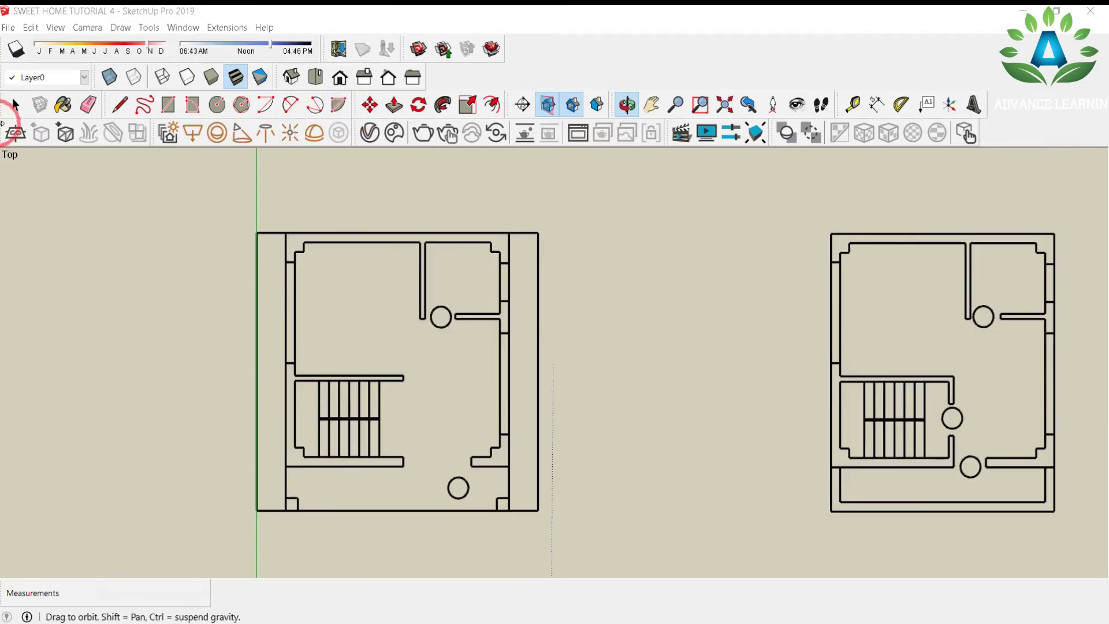
{"action": "left_click", "coordinate": [169, 105]}
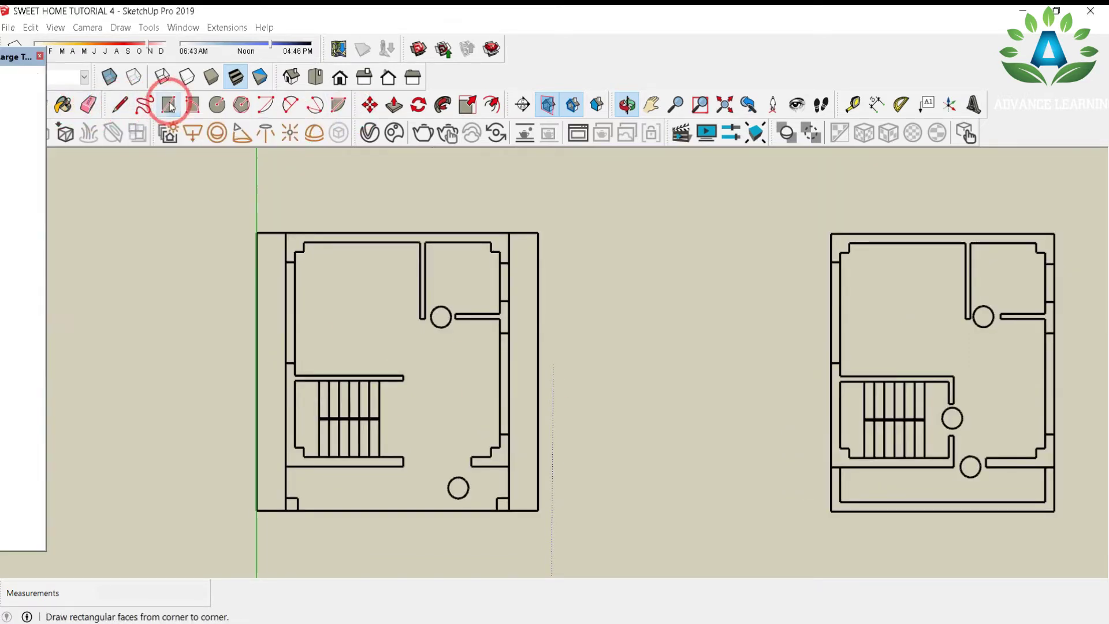
{"action": "left_click", "coordinate": [286, 232]}
{"action": "left_click", "coordinate": [295, 261]}
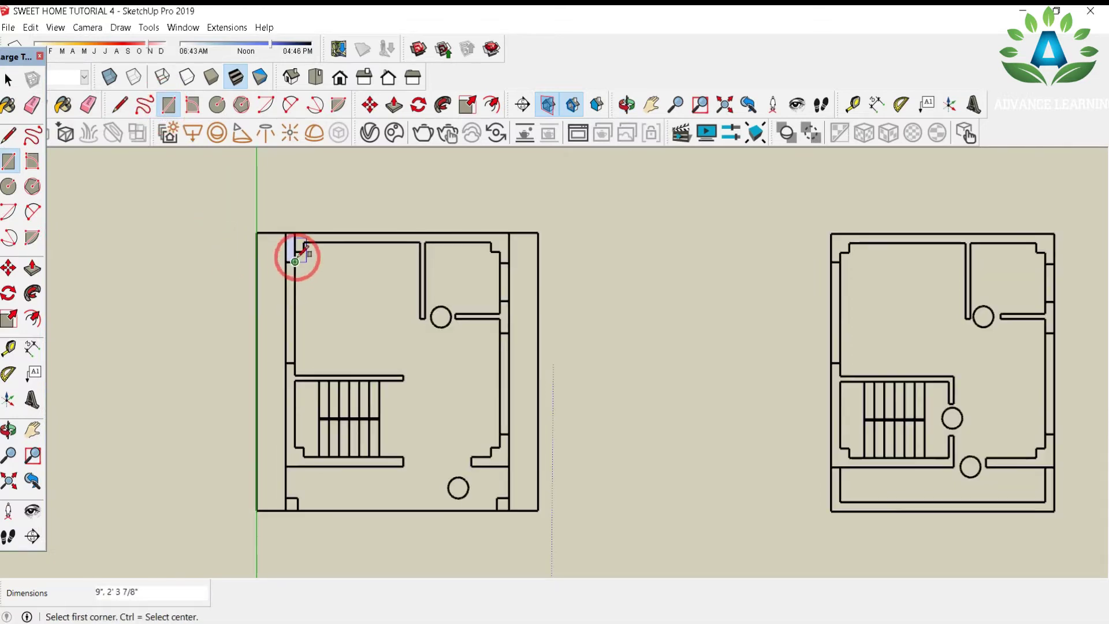
{"action": "left_click", "coordinate": [304, 241]}
{"action": "left_click", "coordinate": [295, 232]}
{"action": "left_click", "coordinate": [304, 242]}
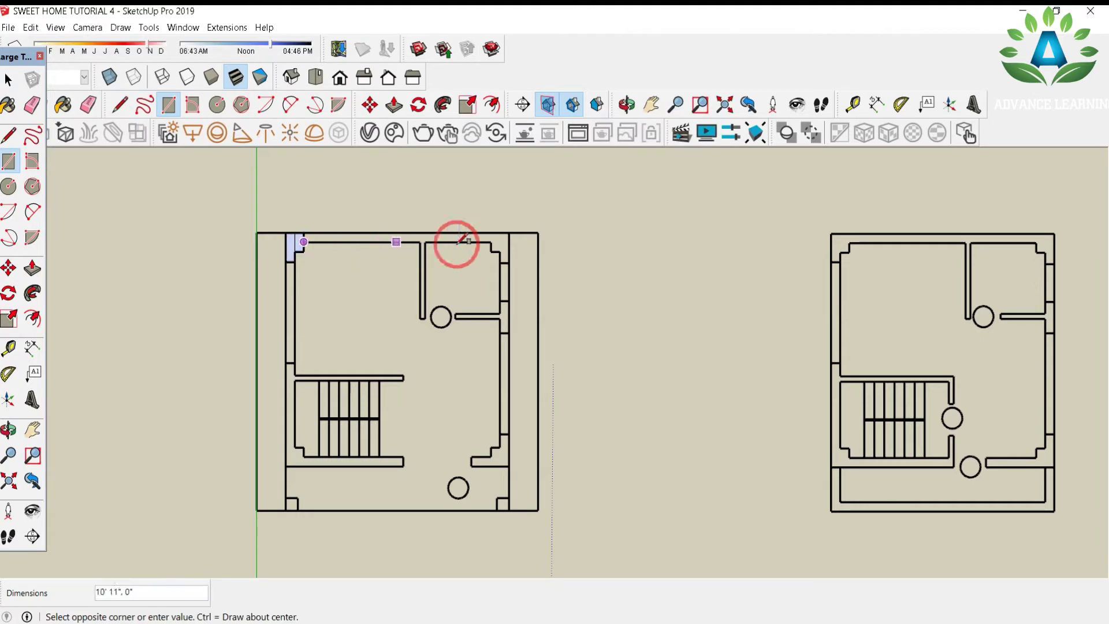
{"action": "scroll", "coordinate": [491, 242], "scroll_direction": "up", "scroll_amount": 2}
{"action": "left_click", "coordinate": [516, 229]}
Step: Trace the top-right corner, right-hand wall strip and short interior wall with rectangles
{"action": "left_click", "coordinate": [491, 242]}
{"action": "left_click", "coordinate": [515, 254]}
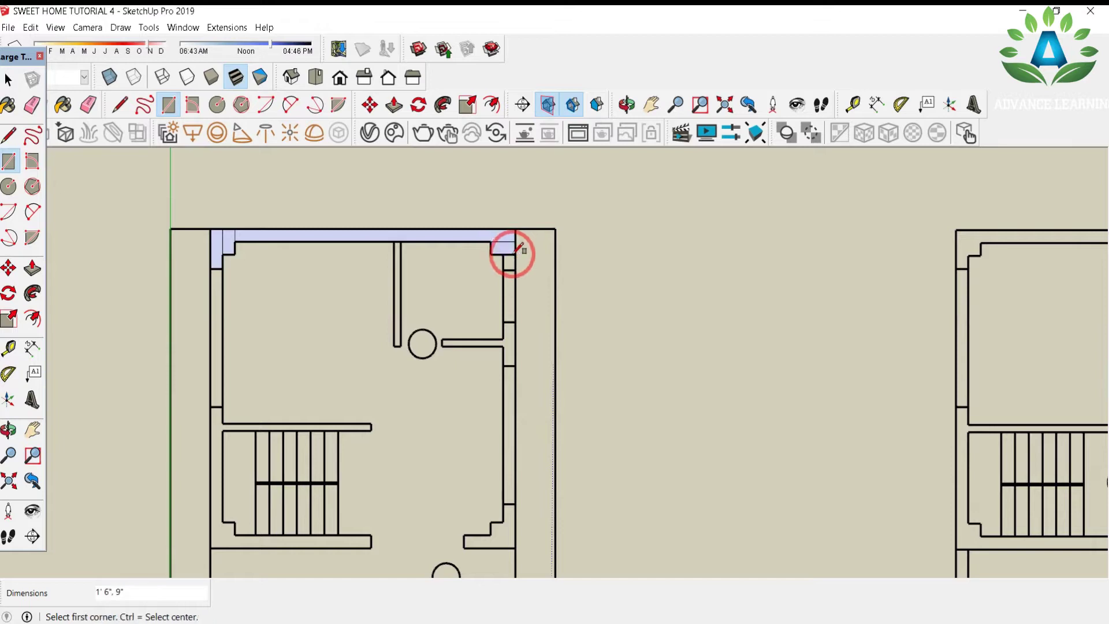
{"action": "left_click", "coordinate": [503, 254]}
{"action": "left_click", "coordinate": [503, 270]}
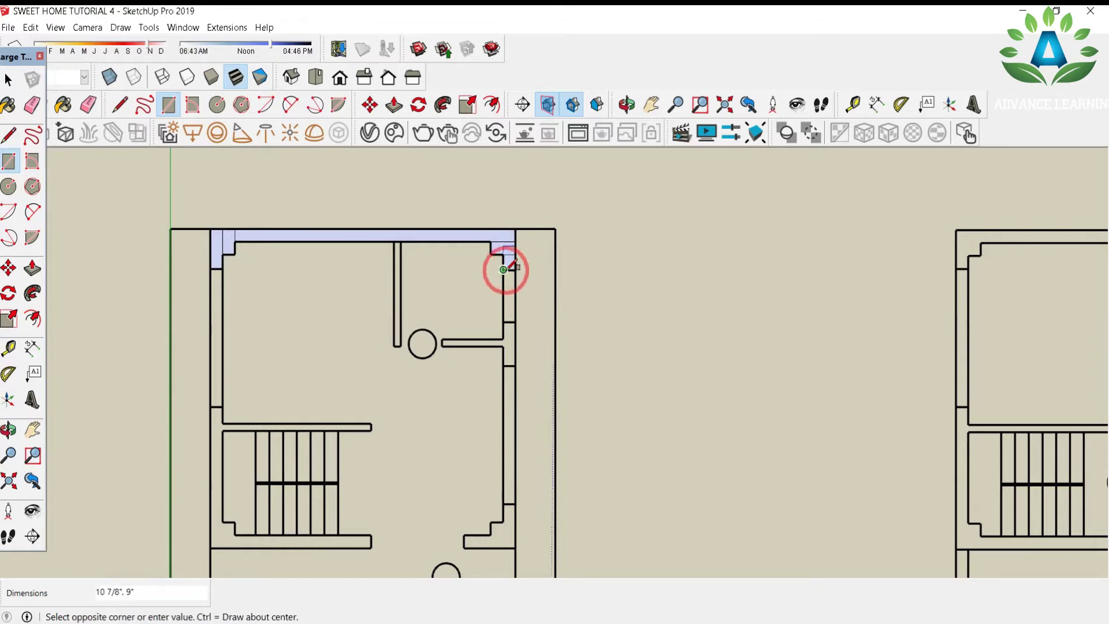
{"action": "left_click", "coordinate": [503, 321]}
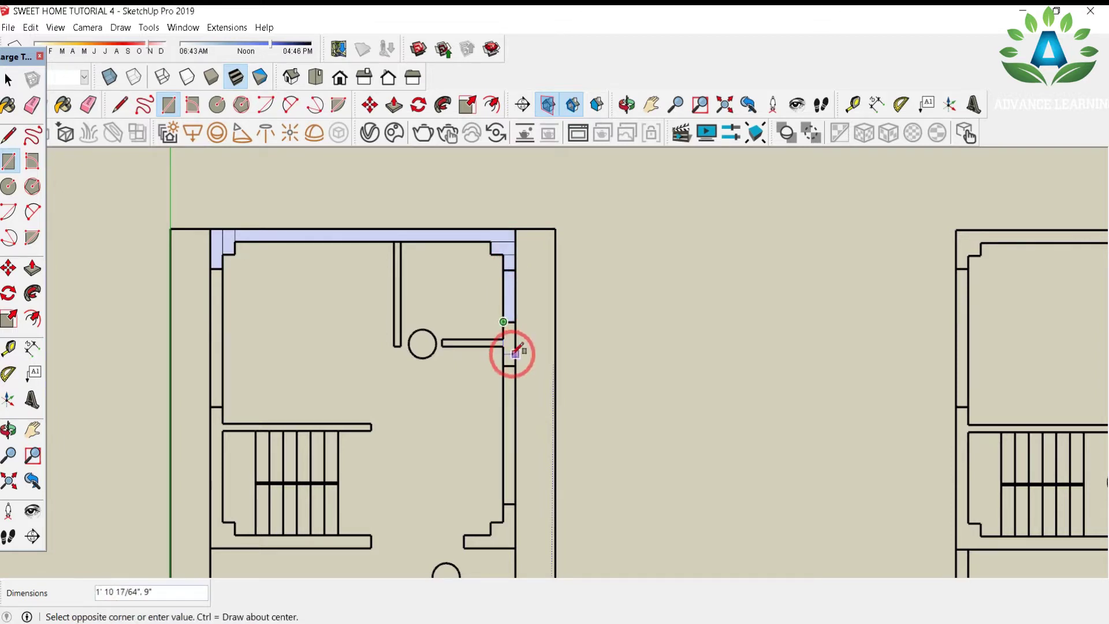
{"action": "left_click", "coordinate": [515, 365]}
{"action": "left_click", "coordinate": [442, 338]}
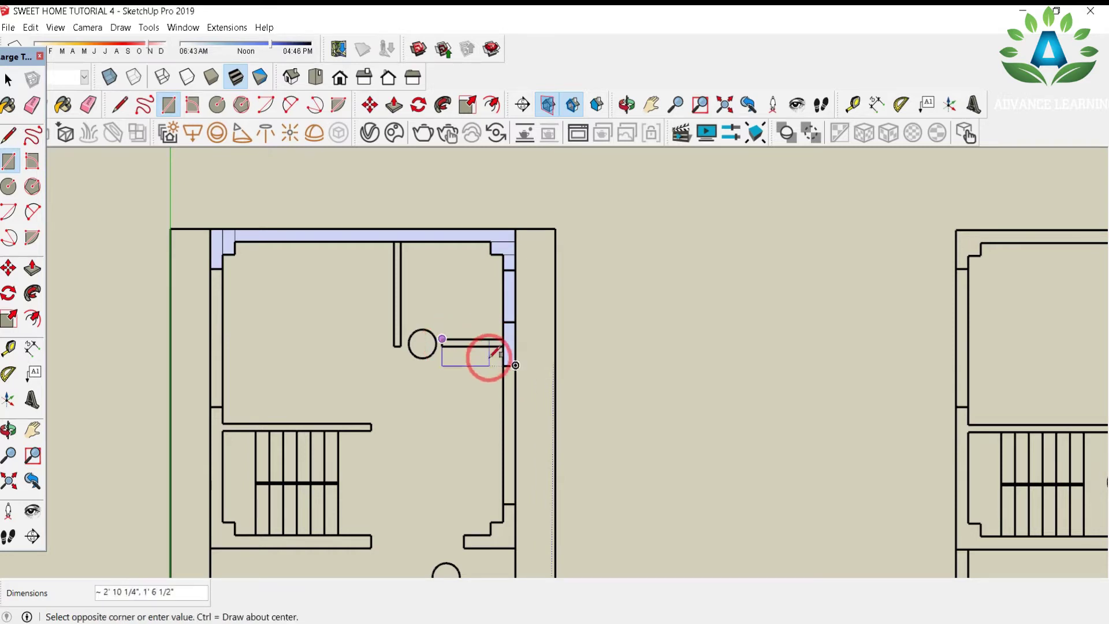
{"action": "left_click", "coordinate": [504, 345]}
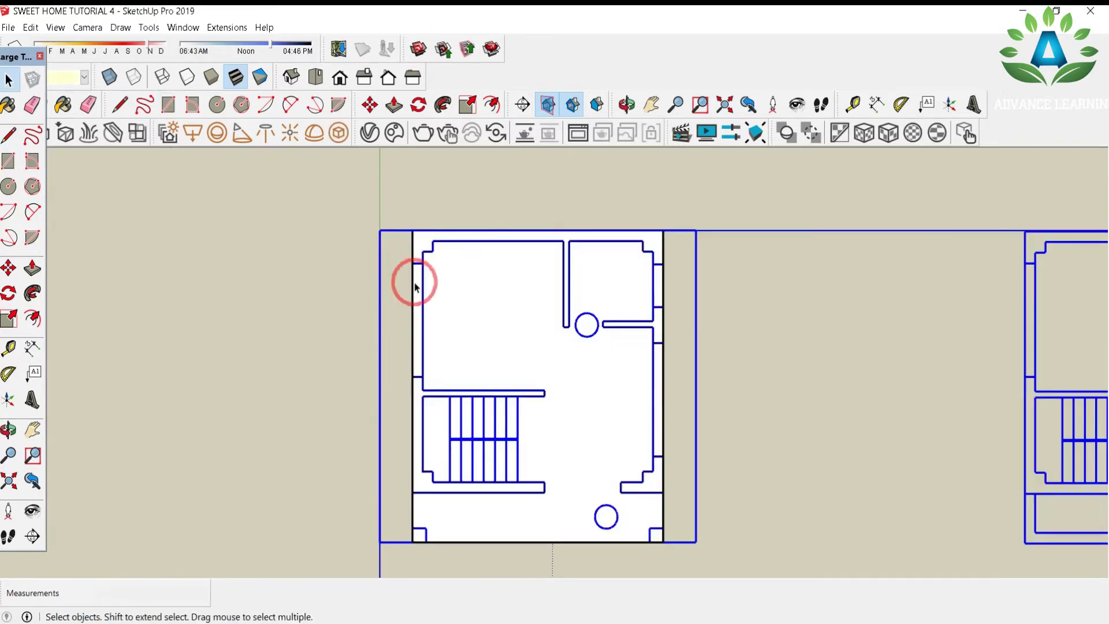
Step: Move the second floor plan closer beside the first along the red axis
{"action": "left_click", "coordinate": [370, 276]}
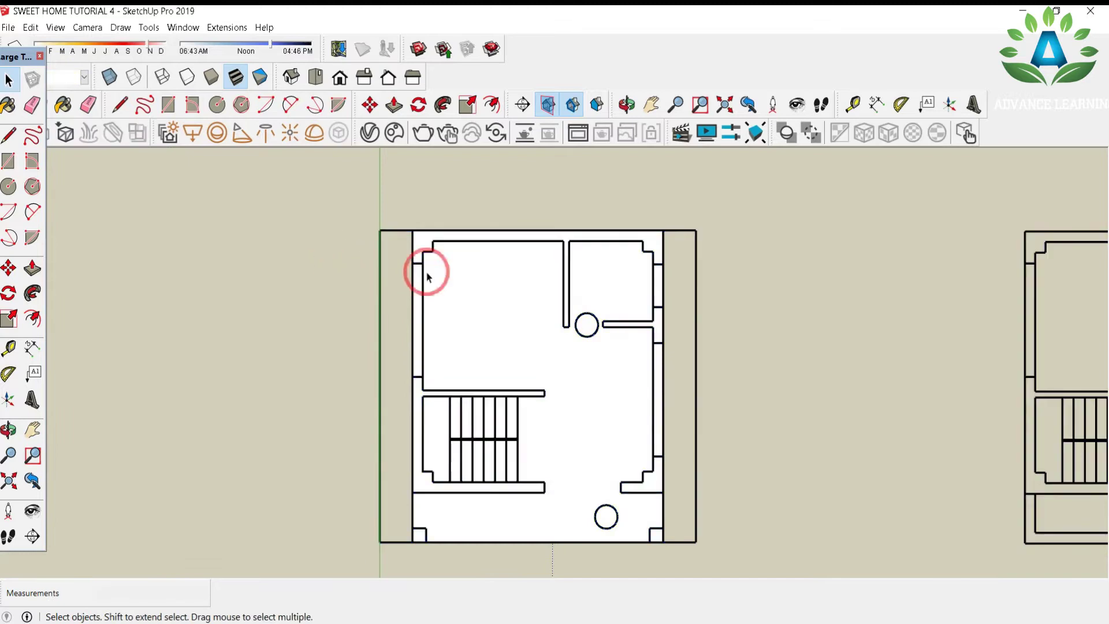
{"action": "left_click", "coordinate": [681, 275]}
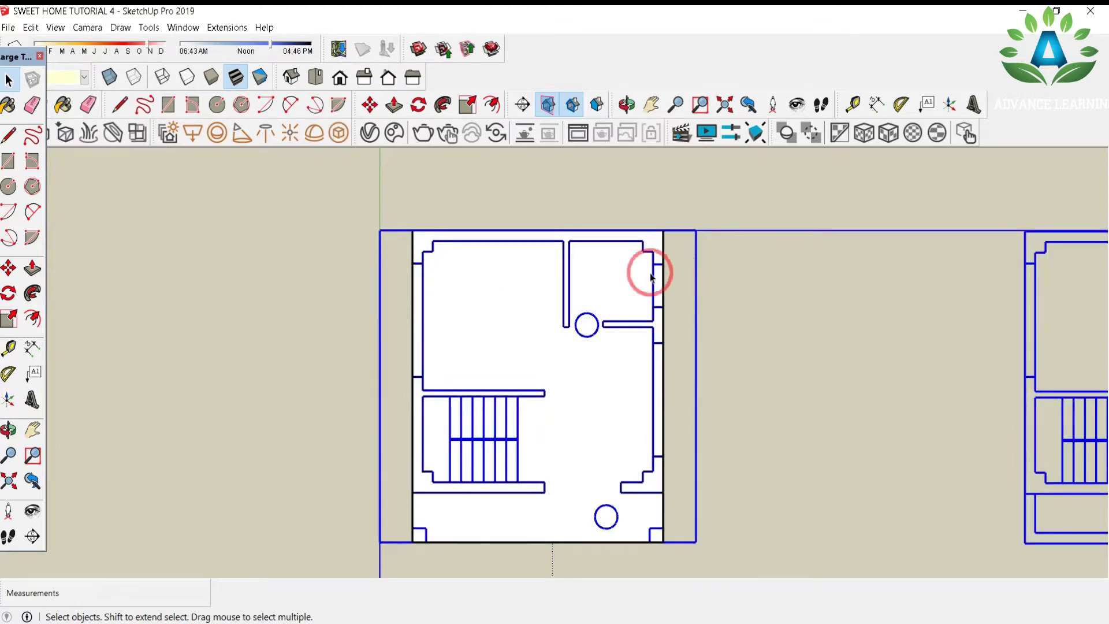
{"action": "key", "text": "m"}
{"action": "left_click", "coordinate": [385, 230]}
{"action": "left_click", "coordinate": [380, 230]}
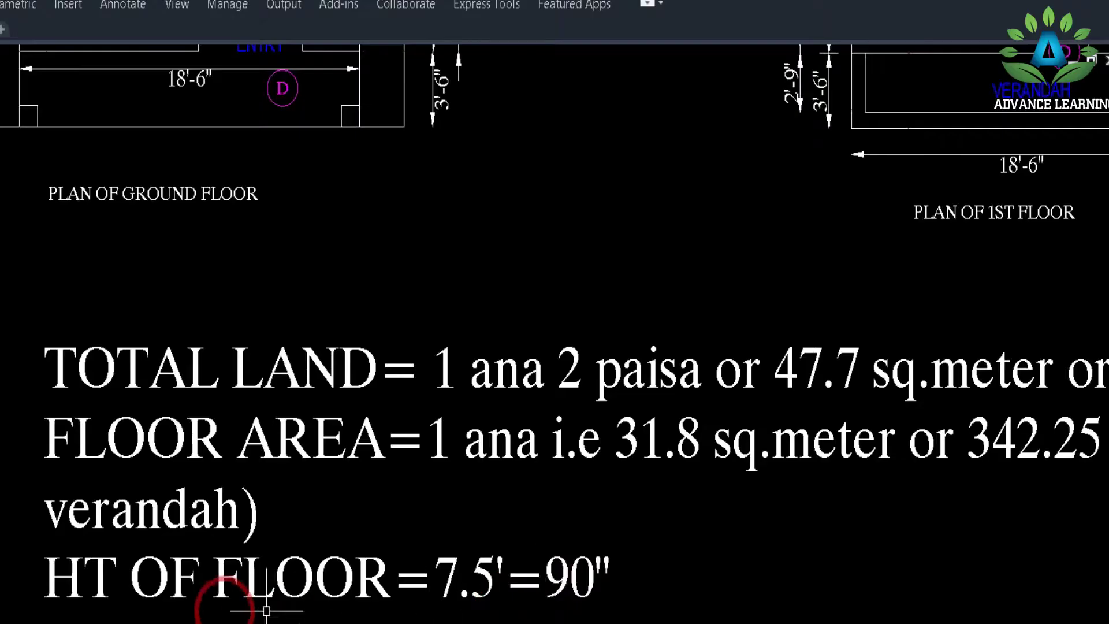
{"action": "left_click", "coordinate": [492, 608]}
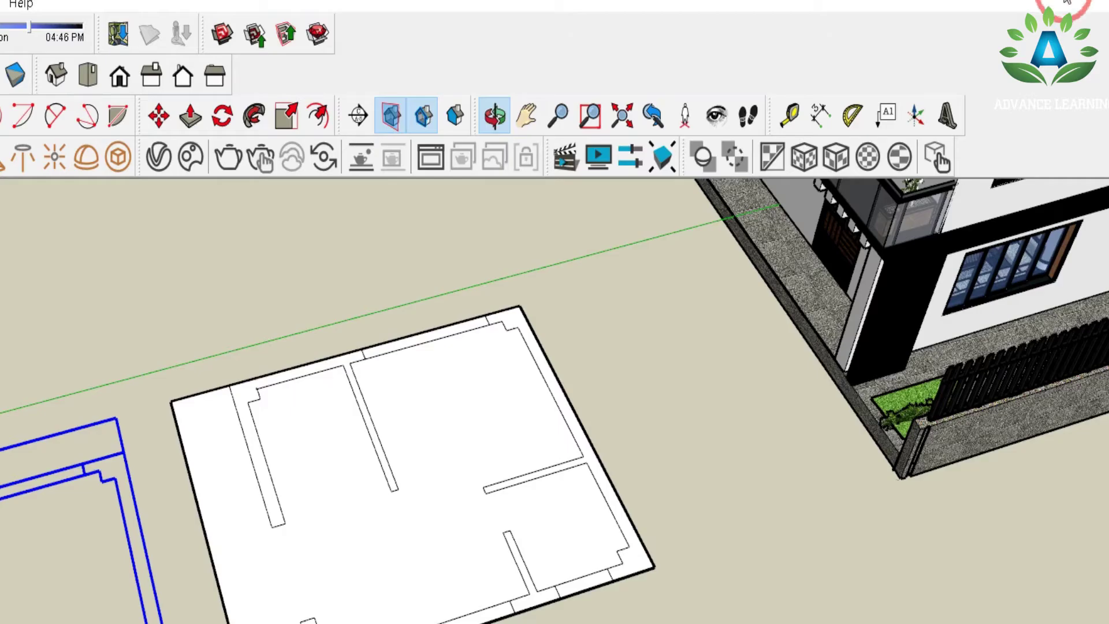
{"action": "left_click", "coordinate": [330, 595]}
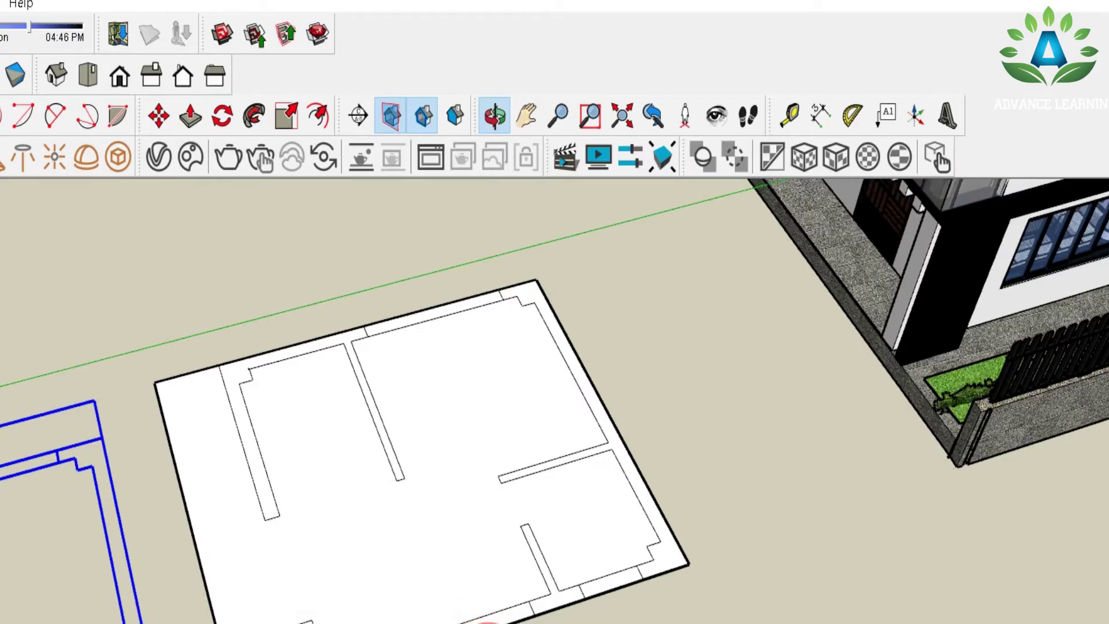
Step: Pull the first wall face up to 7' 6" and raise the corner, end and inner strips to match
{"action": "type", "text": "9"}
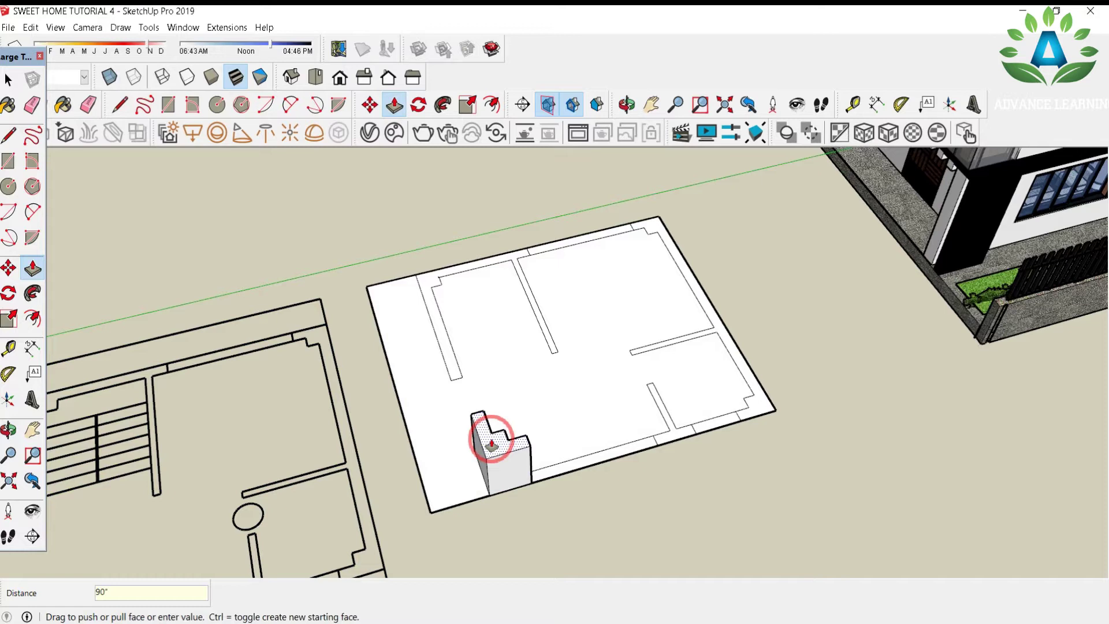
{"action": "key", "text": "Return"}
{"action": "double_click", "coordinate": [601, 455]}
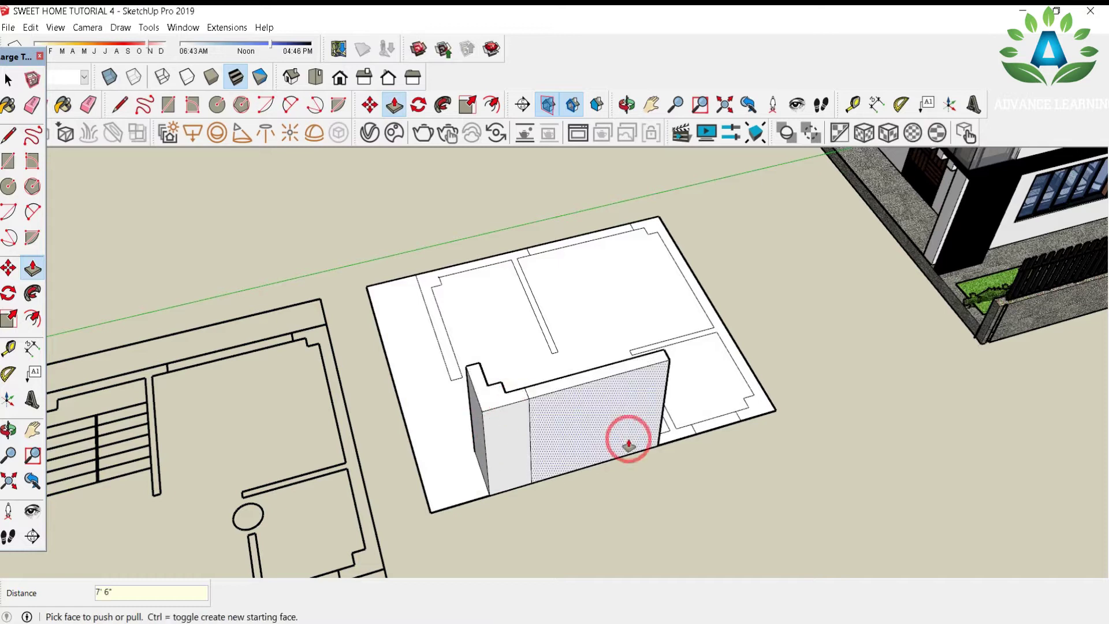
{"action": "left_click", "coordinate": [672, 434]}
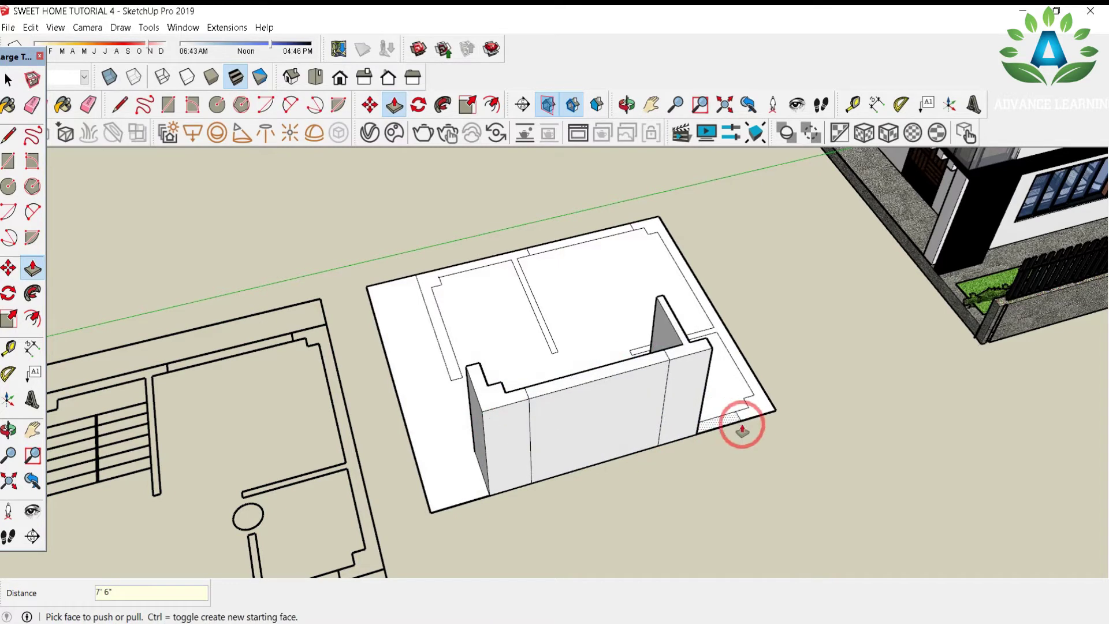
{"action": "double_click", "coordinate": [714, 410]}
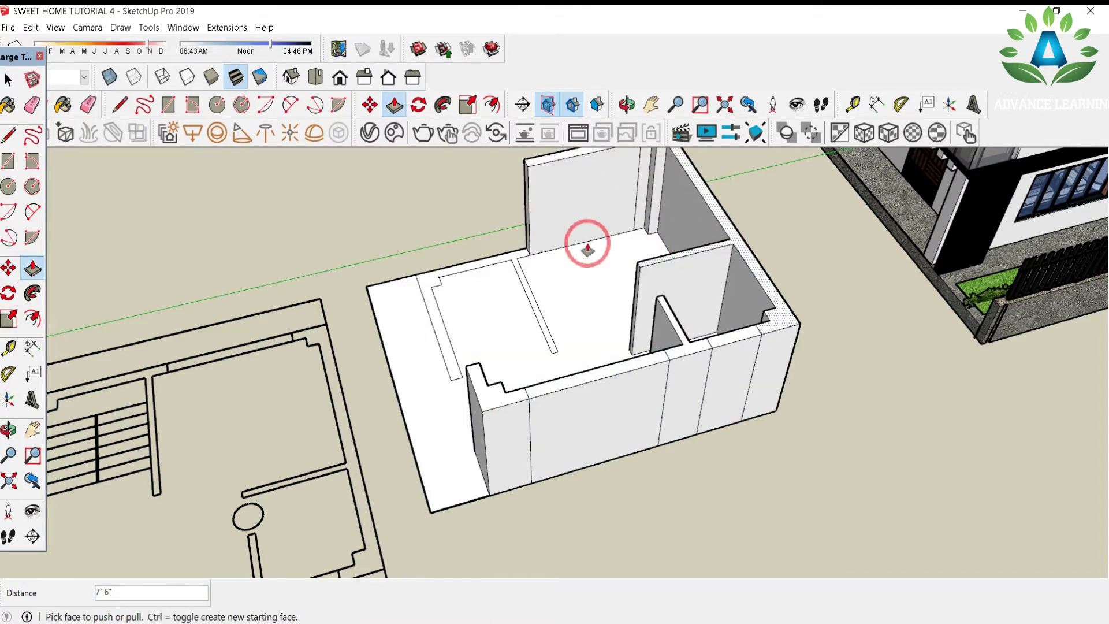
{"action": "double_click", "coordinate": [503, 250]}
{"action": "middle_click_drag", "start_coordinate": [687, 263], "coordinate": [492, 345]}
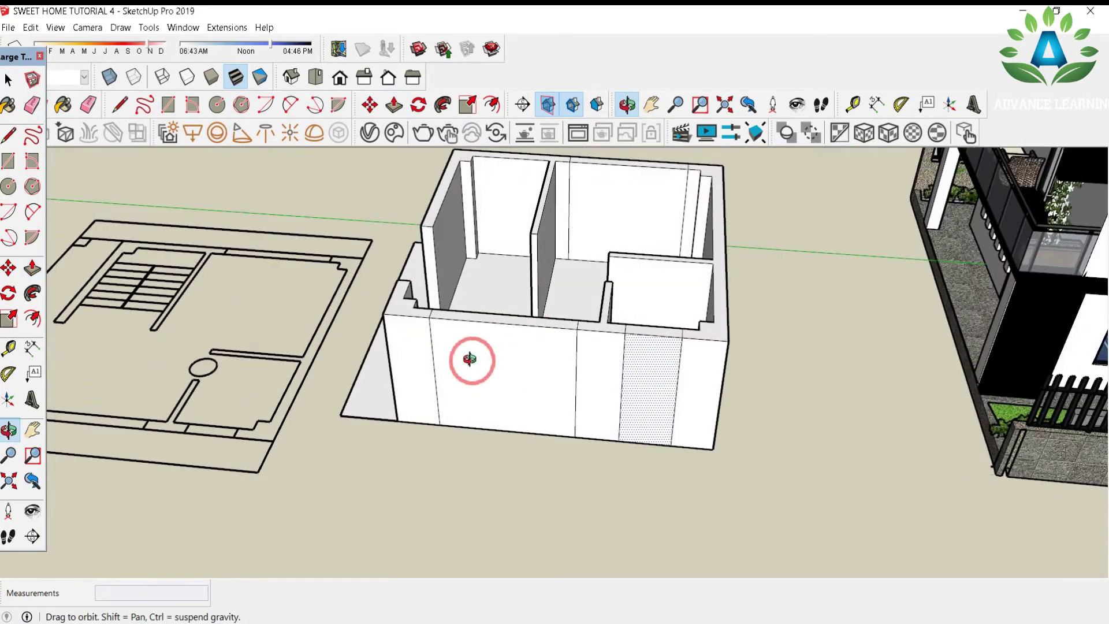
{"action": "middle_click_drag", "start_coordinate": [552, 412], "coordinate": [512, 463]}
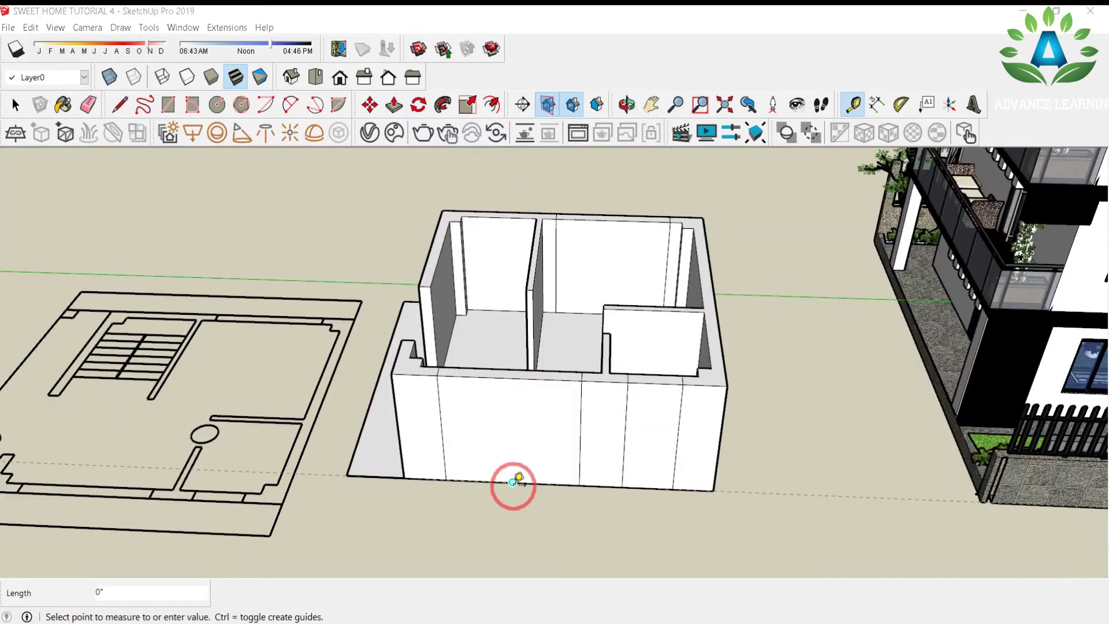
Step: Place Tape Measure guides 2' 2" and 2' above the front wall's base
{"action": "left_click", "coordinate": [513, 482]}
{"action": "scroll", "coordinate": [511, 448], "scroll_direction": "up", "scroll_amount": 3}
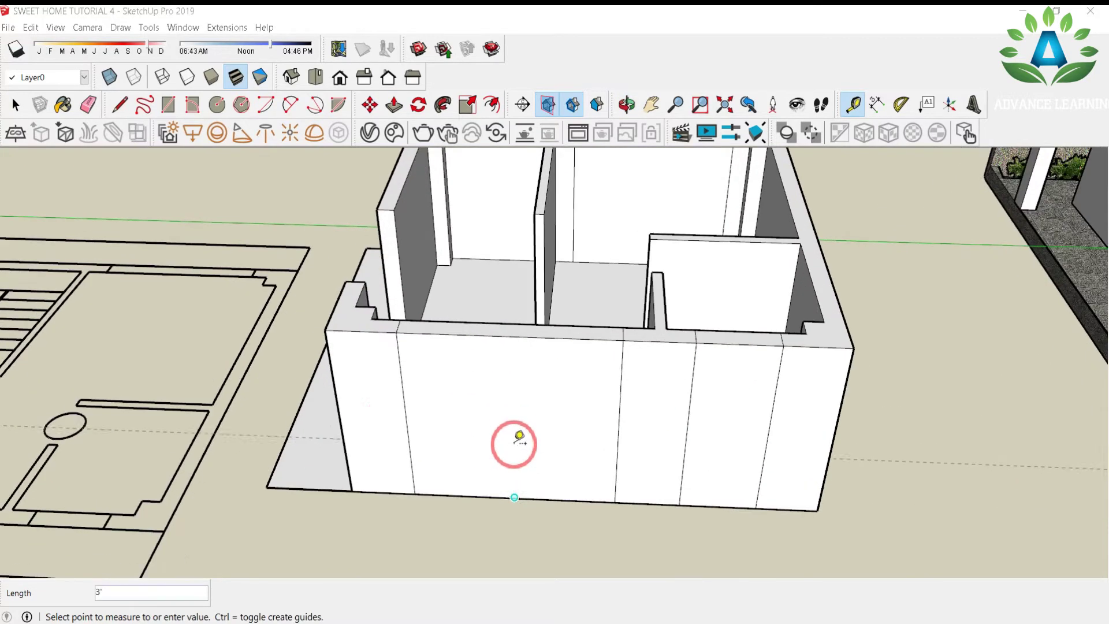
{"action": "type", "text": "2'2"}
{"action": "key", "text": "Return"}
{"action": "left_click", "coordinate": [508, 399]}
{"action": "left_click", "coordinate": [522, 422]}
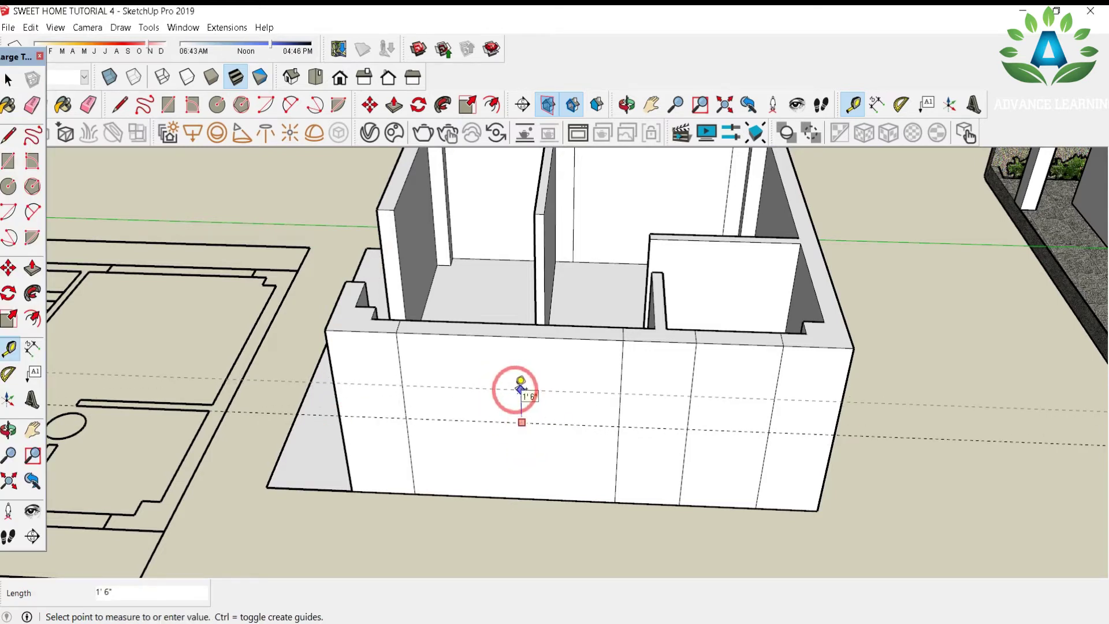
{"action": "type", "text": "2"}
{"action": "key", "text": "Return"}
{"action": "left_click", "coordinate": [583, 424]}
{"action": "type", "text": "2"}
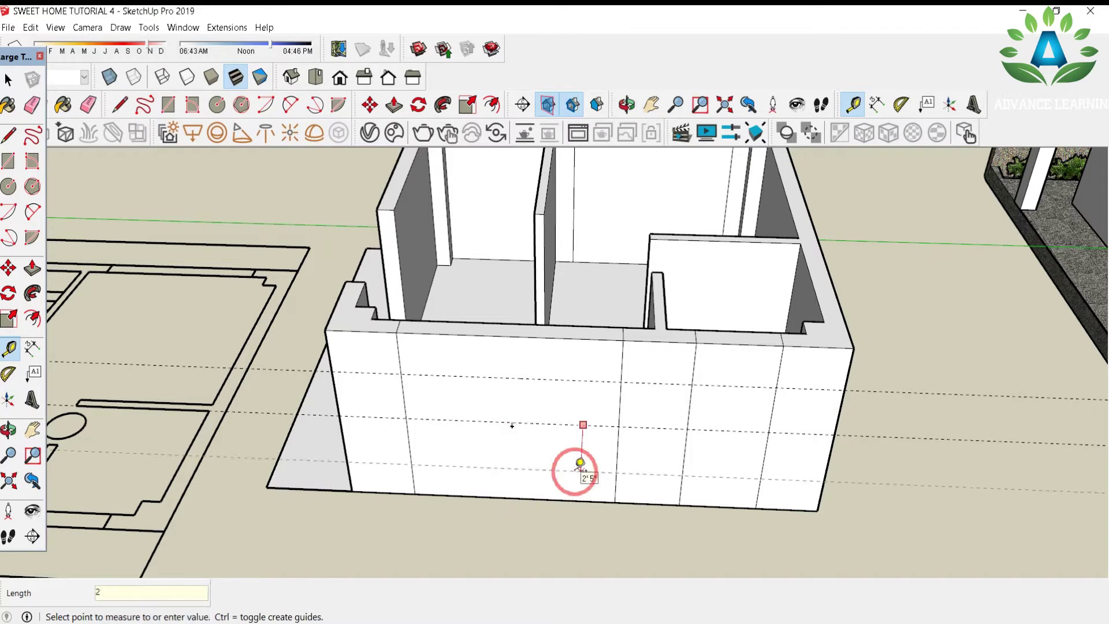
{"action": "type", "text": "r"}
Step: Draw the wide window rectangle between the guides and push it into the wall
{"action": "left_click", "coordinate": [401, 373]}
{"action": "left_click", "coordinate": [616, 471]}
{"action": "key", "text": "p"}
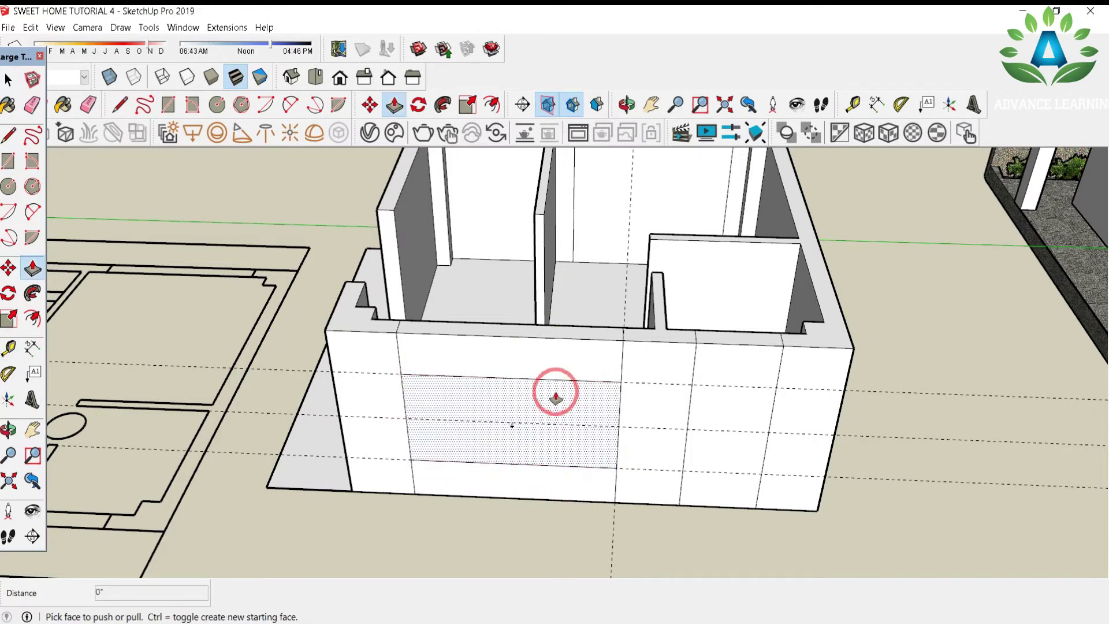
{"action": "left_click", "coordinate": [555, 389]}
{"action": "left_click", "coordinate": [558, 331]}
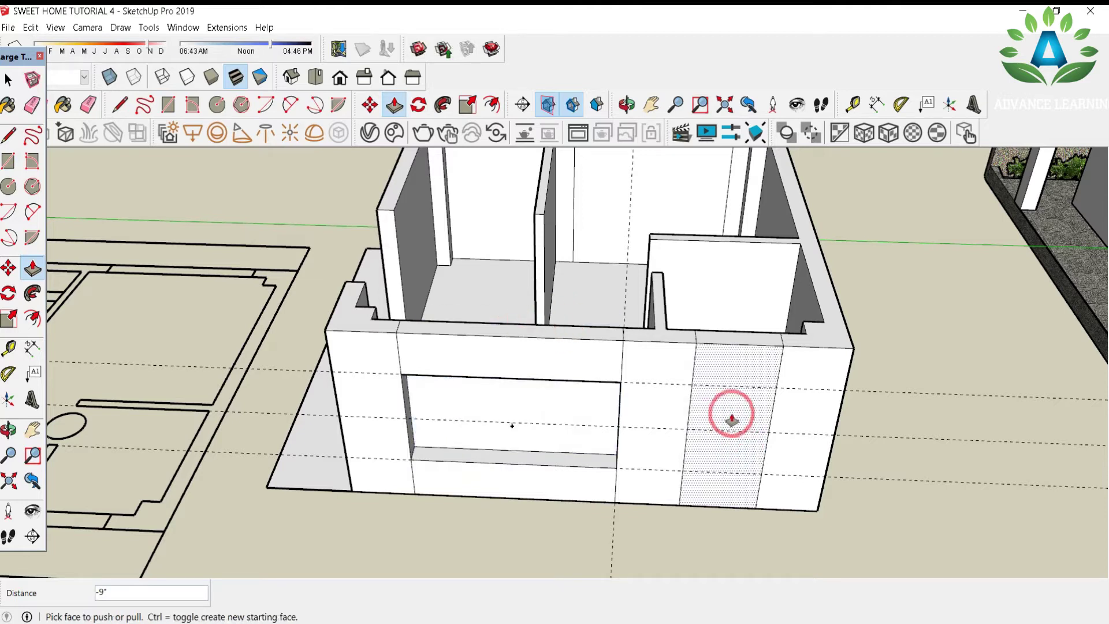
Step: Draw a 2' by 3' rectangle beside it and push it 9" into the wall
{"action": "key", "text": "r"}
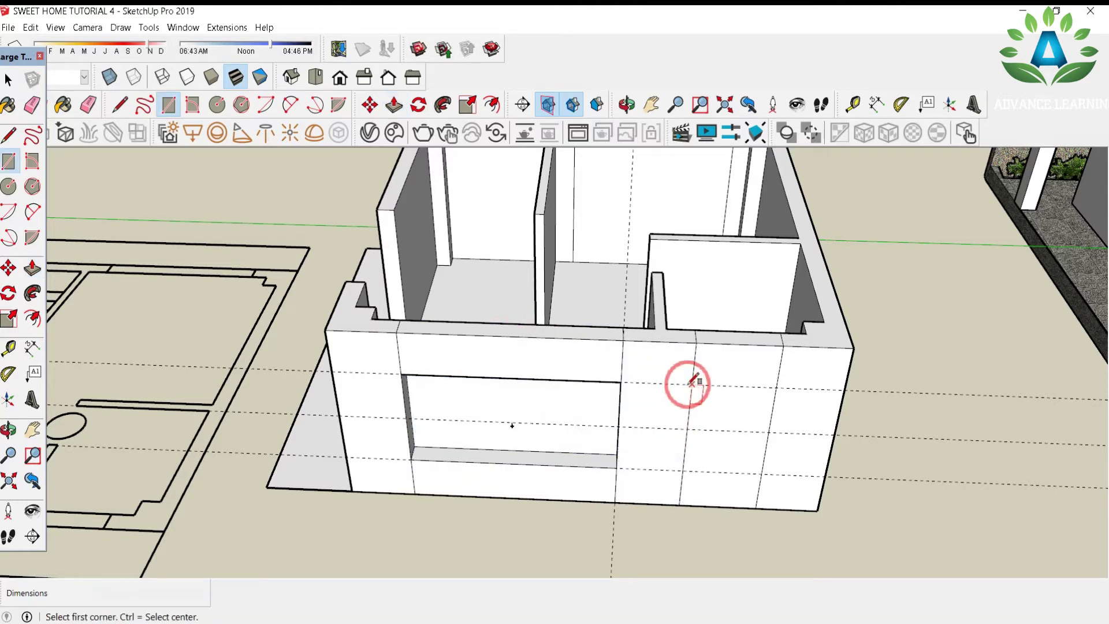
{"action": "left_click", "coordinate": [691, 386]}
{"action": "left_click", "coordinate": [769, 432]}
{"action": "key", "text": "p"}
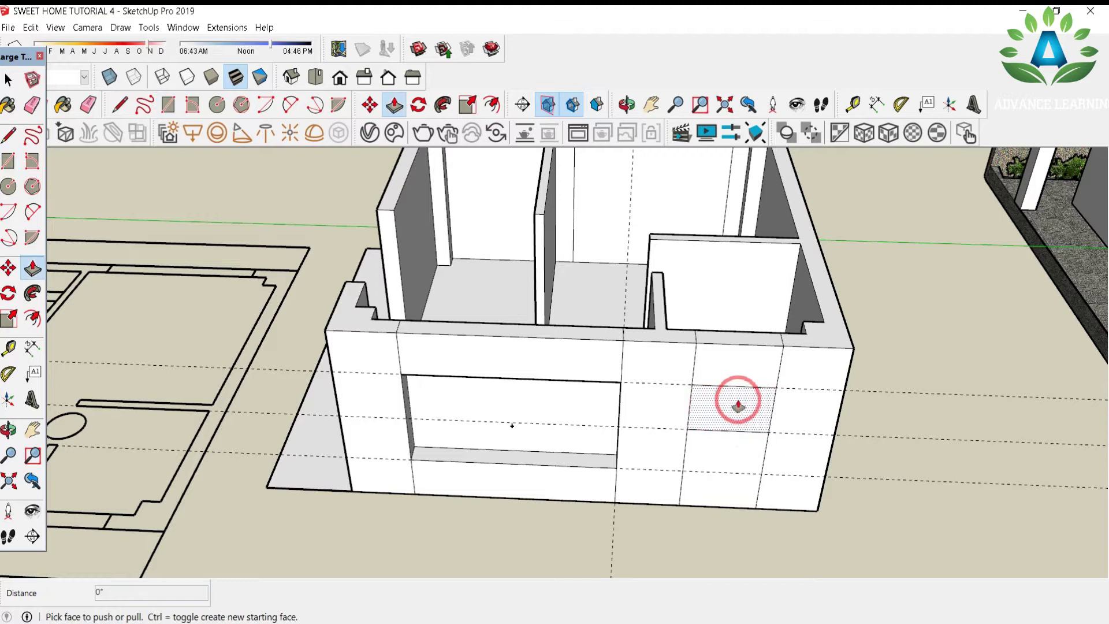
{"action": "left_click", "coordinate": [738, 399]}
{"action": "left_click", "coordinate": [740, 335]}
{"action": "middle_click_drag", "start_coordinate": [745, 391], "coordinate": [709, 256]}
{"action": "key", "text": "space"}
{"action": "scroll", "coordinate": [709, 255], "scroll_direction": "up", "scroll_amount": 2}
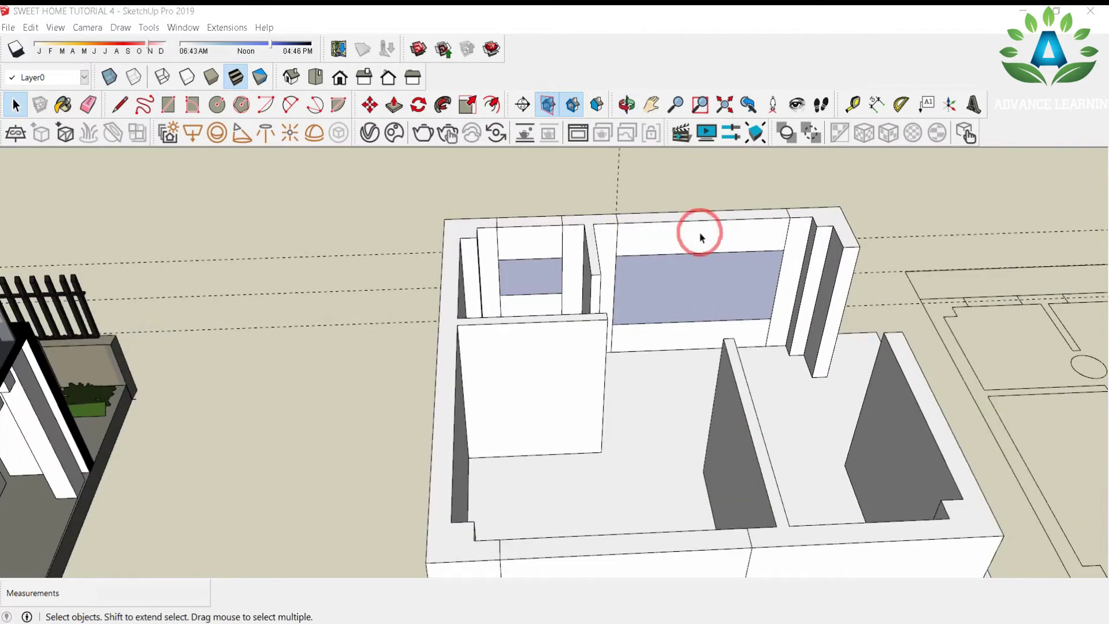
Step: Delete the recessed faces in the large and small back-wall openings
{"action": "left_click", "coordinate": [705, 283]}
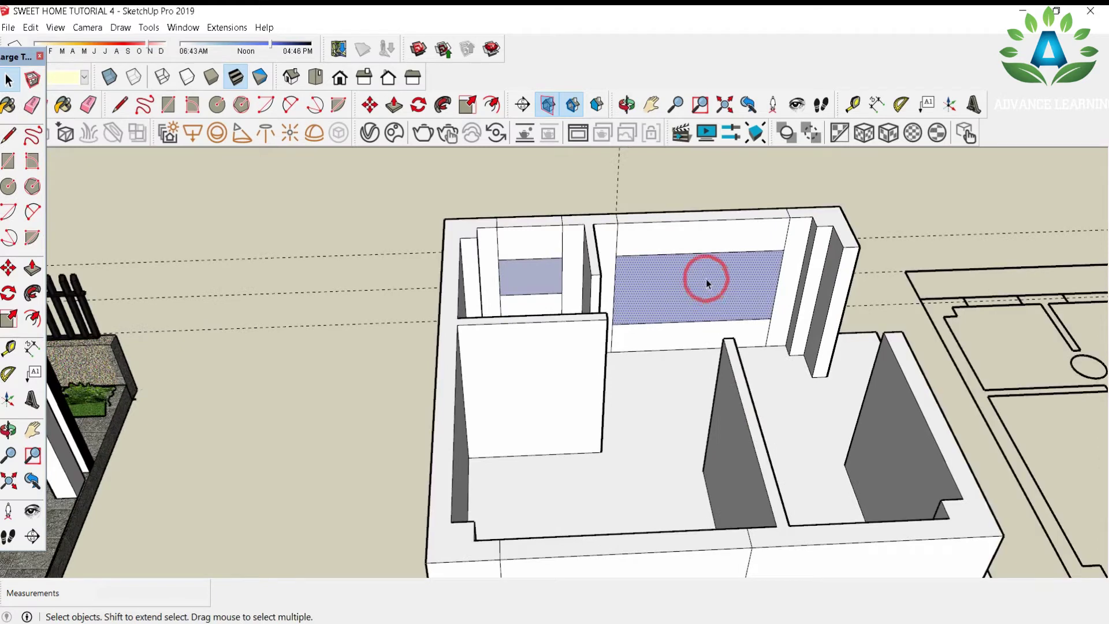
{"action": "key", "text": "Delete"}
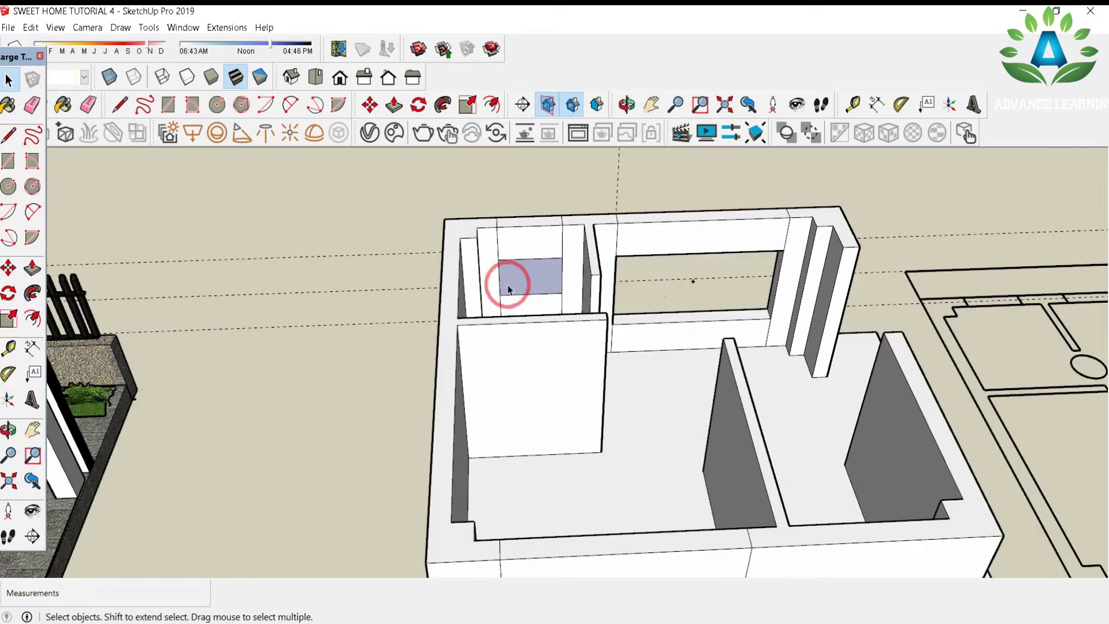
{"action": "key", "text": "Delete"}
{"action": "scroll", "coordinate": [543, 242], "scroll_direction": "down", "scroll_amount": 2}
{"action": "scroll", "coordinate": [553, 462], "scroll_direction": "down", "scroll_amount": 1}
{"action": "middle_click_drag", "start_coordinate": [552, 500], "coordinate": [827, 426]}
{"action": "middle_click_drag", "start_coordinate": [202, 508], "coordinate": [391, 479]}
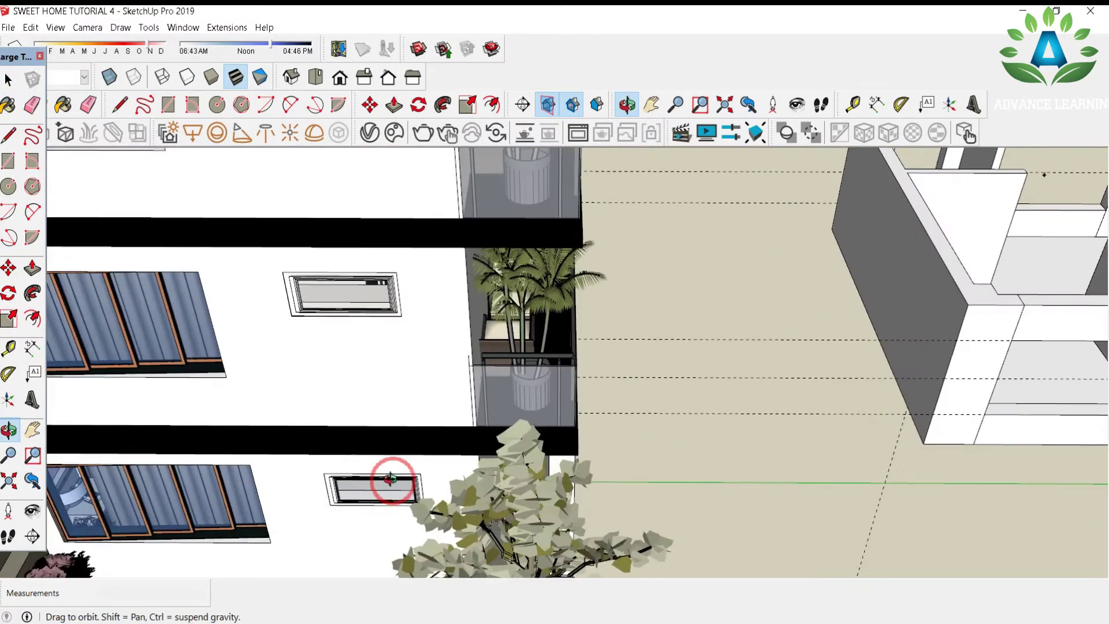
Step: Draw the small window rectangle on the front wall's right-hand section beside the guide
{"action": "scroll", "coordinate": [392, 479], "scroll_direction": "down", "scroll_amount": 5}
{"action": "key", "text": "t"}
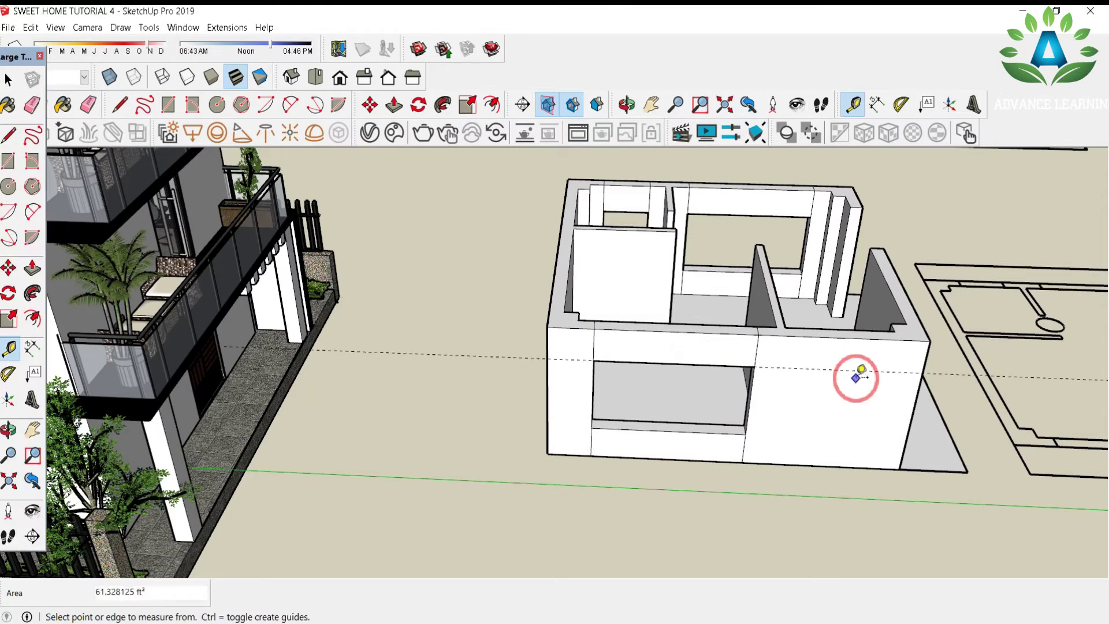
{"action": "left_click", "coordinate": [851, 370]}
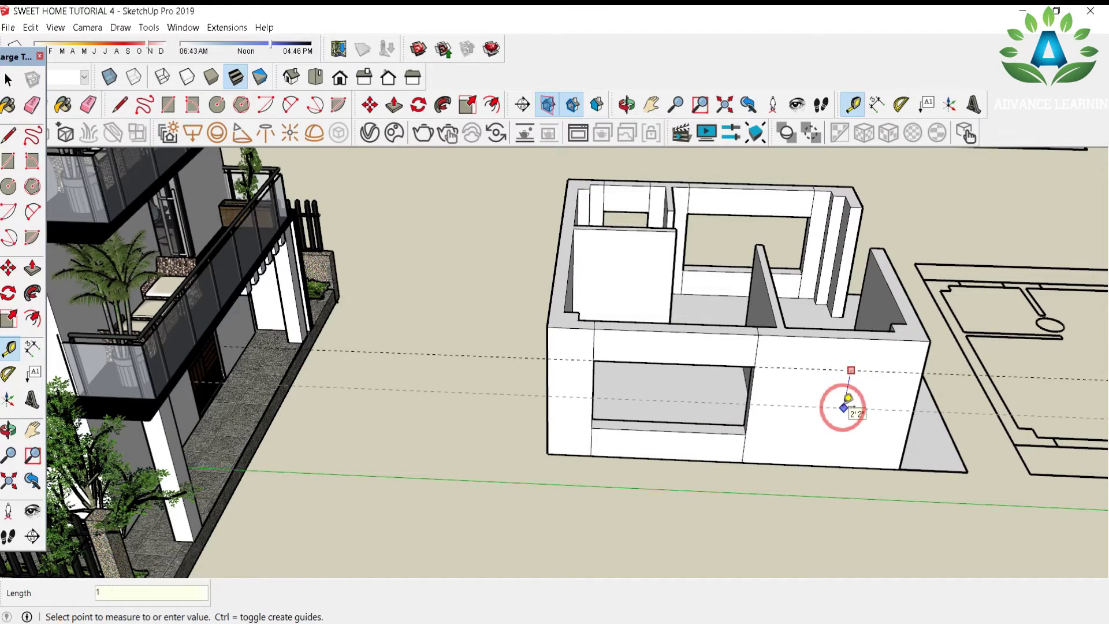
{"action": "key", "text": "r"}
{"action": "left_click", "coordinate": [810, 368]}
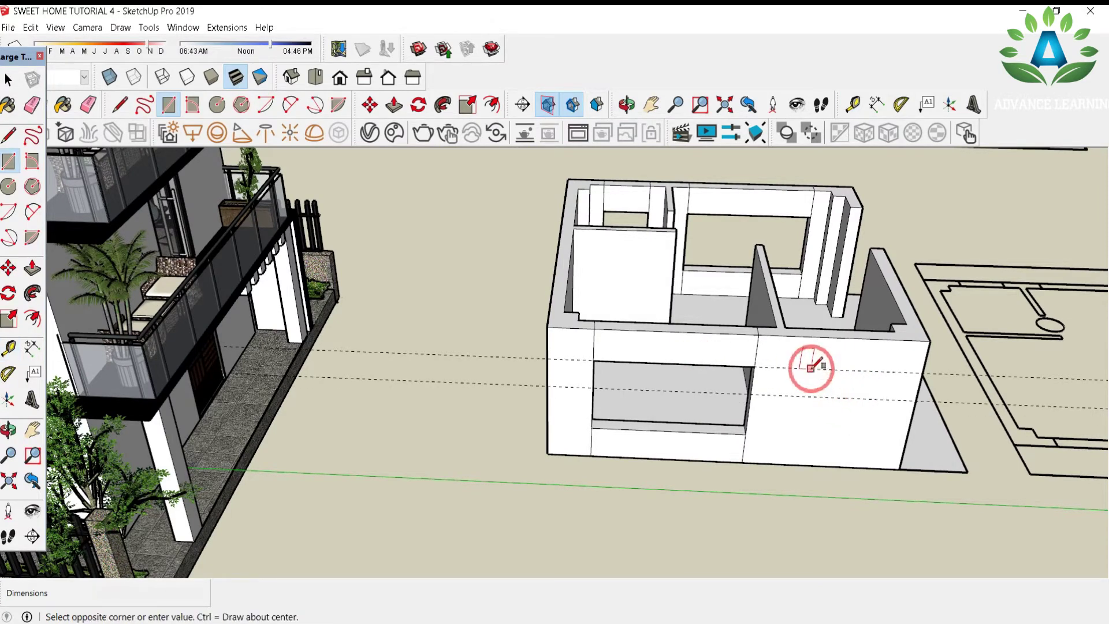
{"action": "left_click", "coordinate": [869, 398]}
{"action": "key", "text": "p"}
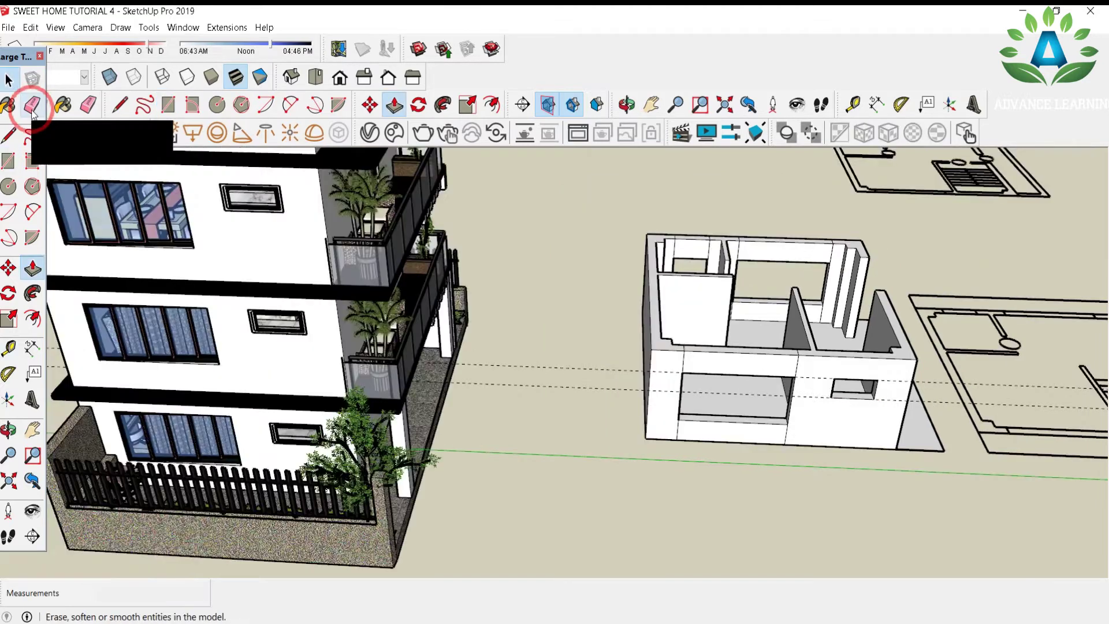
Step: Erase the stray vertical edge on the front wall
{"action": "left_click", "coordinate": [31, 106]}
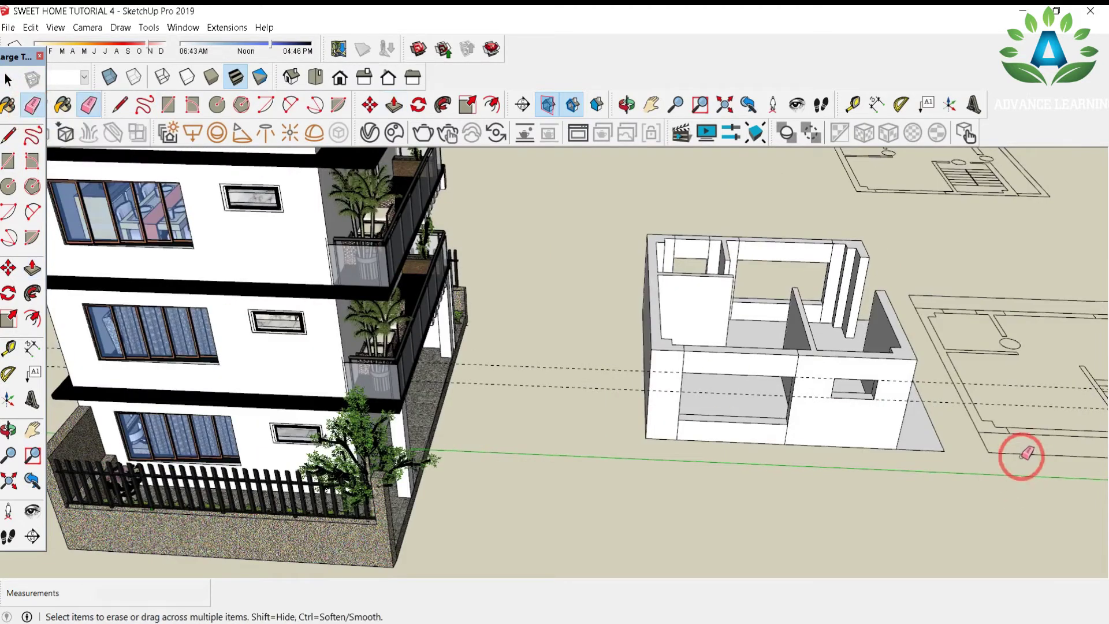
{"action": "scroll", "coordinate": [809, 361], "scroll_direction": "up", "scroll_amount": 3}
{"action": "scroll", "coordinate": [815, 361], "scroll_direction": "up", "scroll_amount": 2}
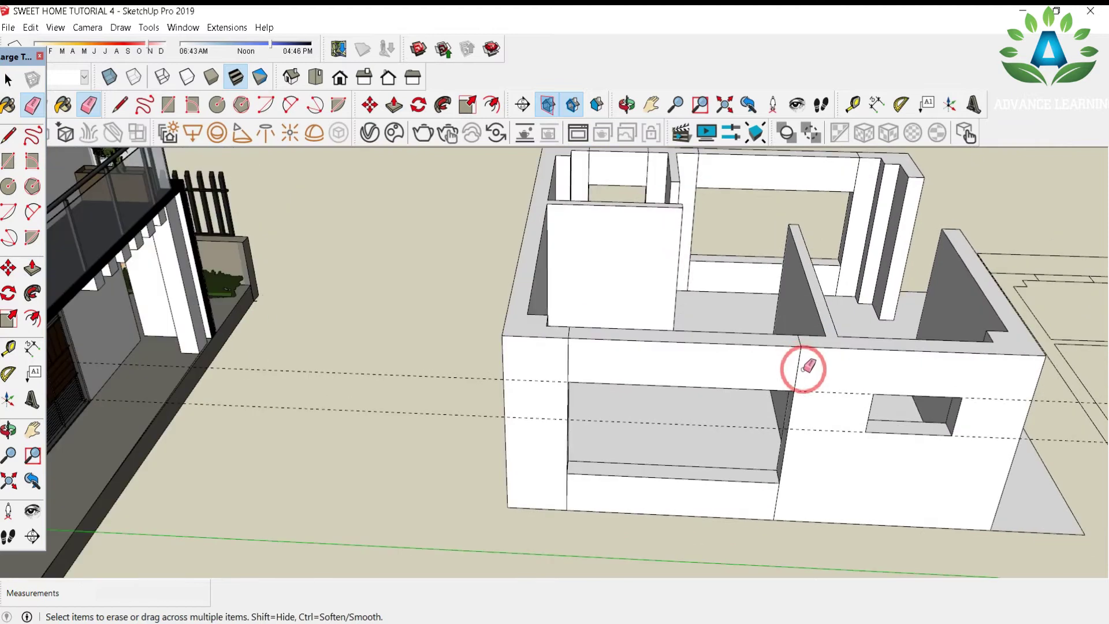
{"action": "left_click", "coordinate": [801, 368]}
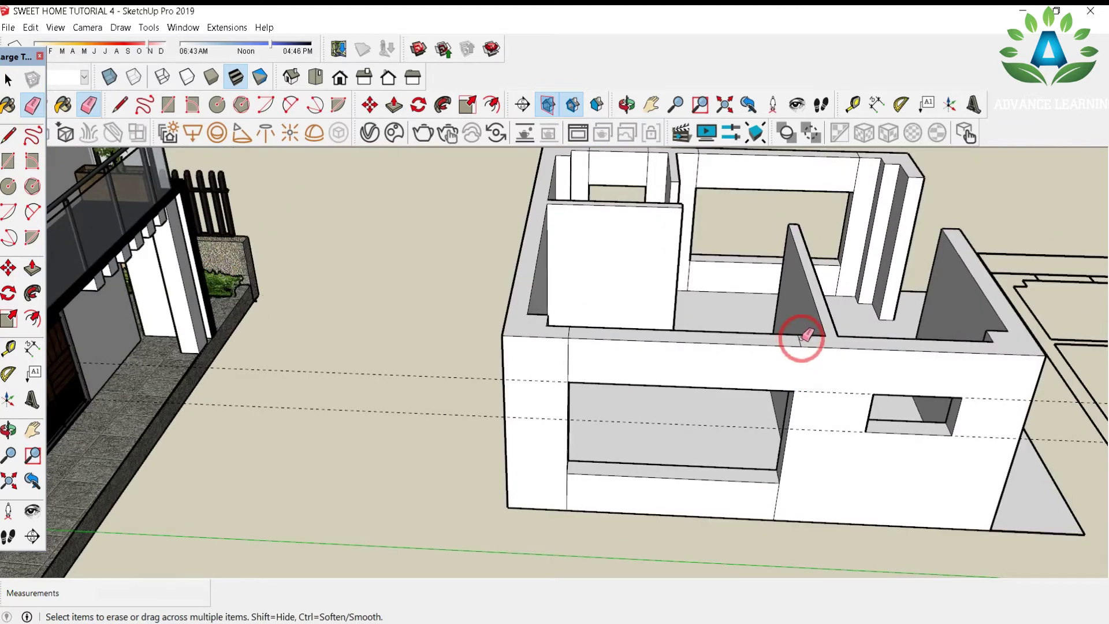
{"action": "scroll", "coordinate": [830, 222], "scroll_direction": "up", "scroll_amount": 3}
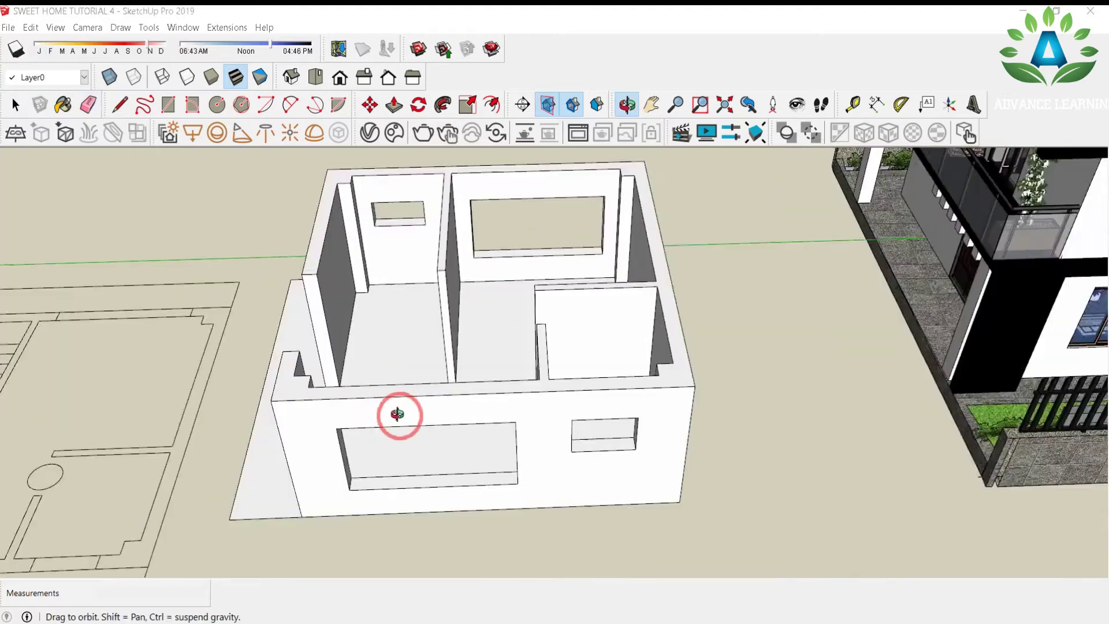
{"action": "mouse_move", "coordinate": [399, 414]}
{"action": "middle_mouse_down"}
{"action": "mouse_move", "coordinate": [386, 362]}
{"action": "mouse_move", "coordinate": [354, 403]}
{"action": "middle_mouse_up"}
{"action": "scroll", "coordinate": [354, 402], "scroll_direction": "down", "scroll_amount": 2}
{"action": "scroll", "coordinate": [349, 389], "scroll_direction": "up", "scroll_amount": 3}
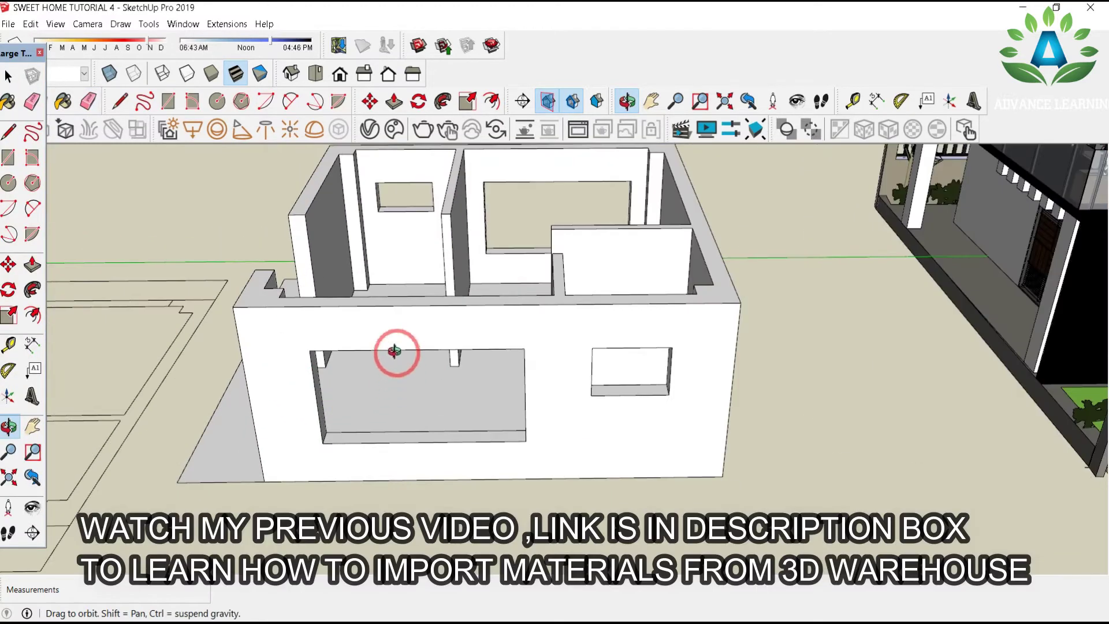
Step: Move the five-panel sliding glass window by its corner into the large front opening
{"action": "scroll", "coordinate": [110, 335], "scroll_direction": "down", "scroll_amount": 4}
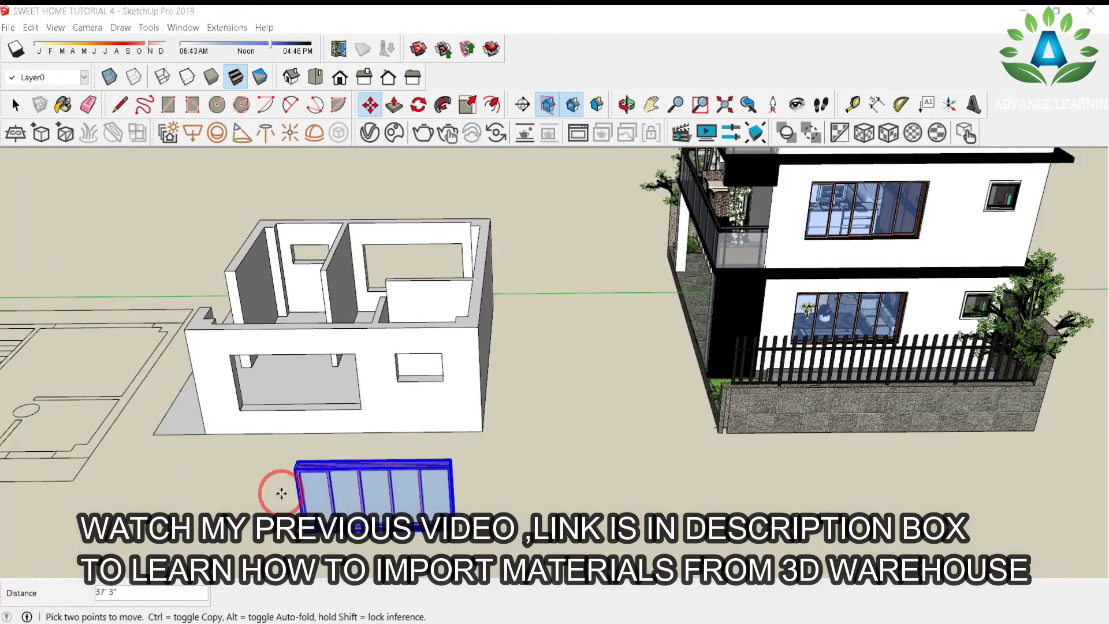
{"action": "scroll", "coordinate": [280, 493], "scroll_direction": "up", "scroll_amount": 3}
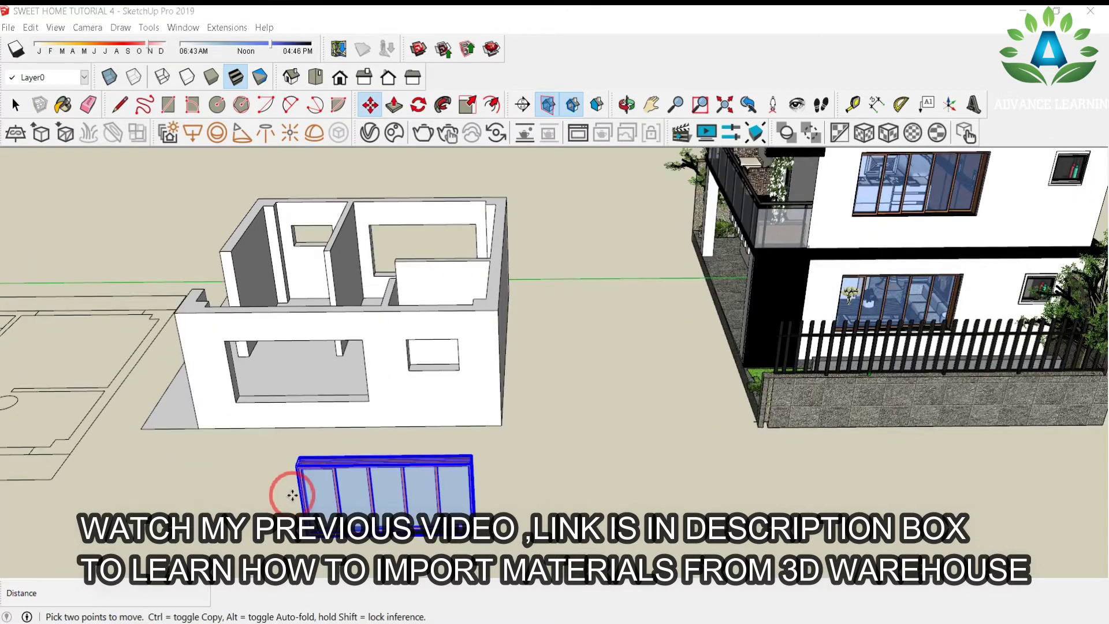
{"action": "left_click", "coordinate": [491, 461]}
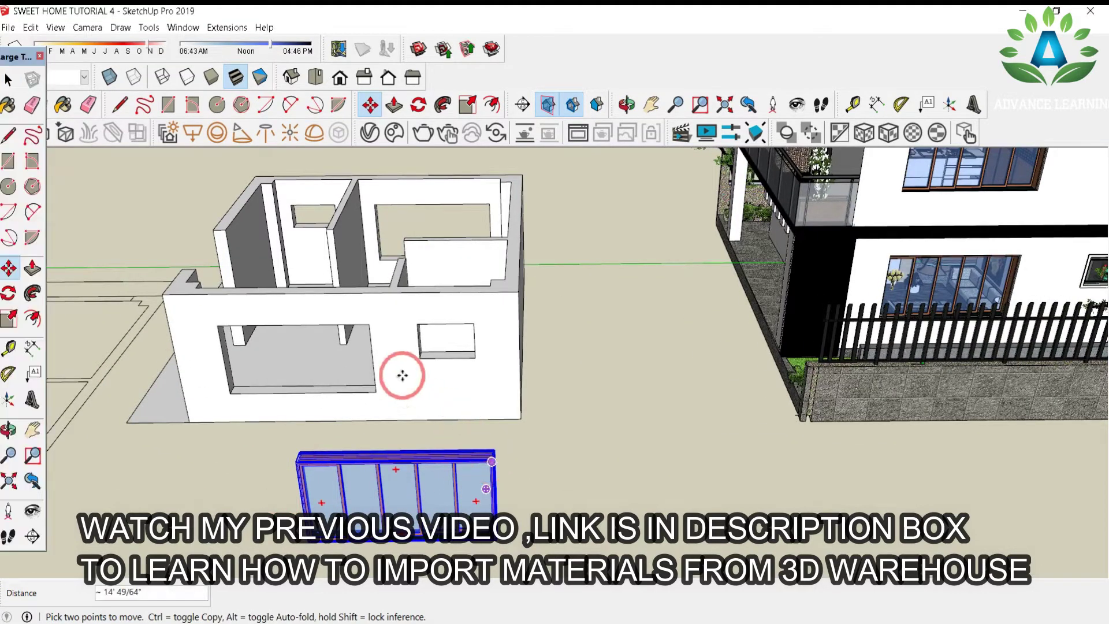
{"action": "left_click", "coordinate": [300, 322]}
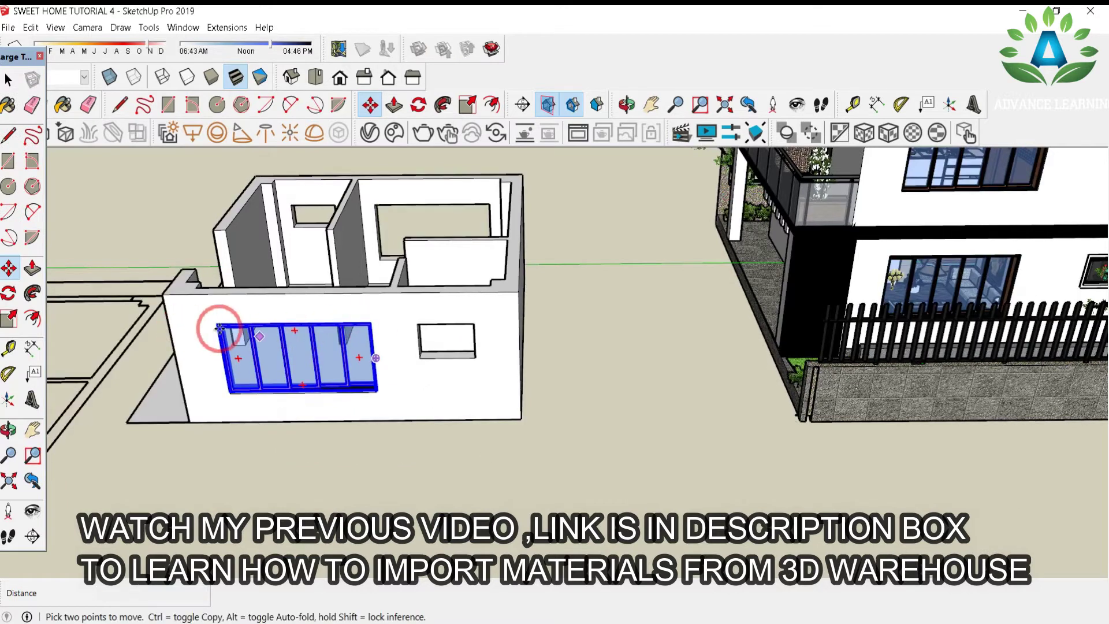
{"action": "scroll", "coordinate": [217, 328], "scroll_direction": "up", "scroll_amount": 1}
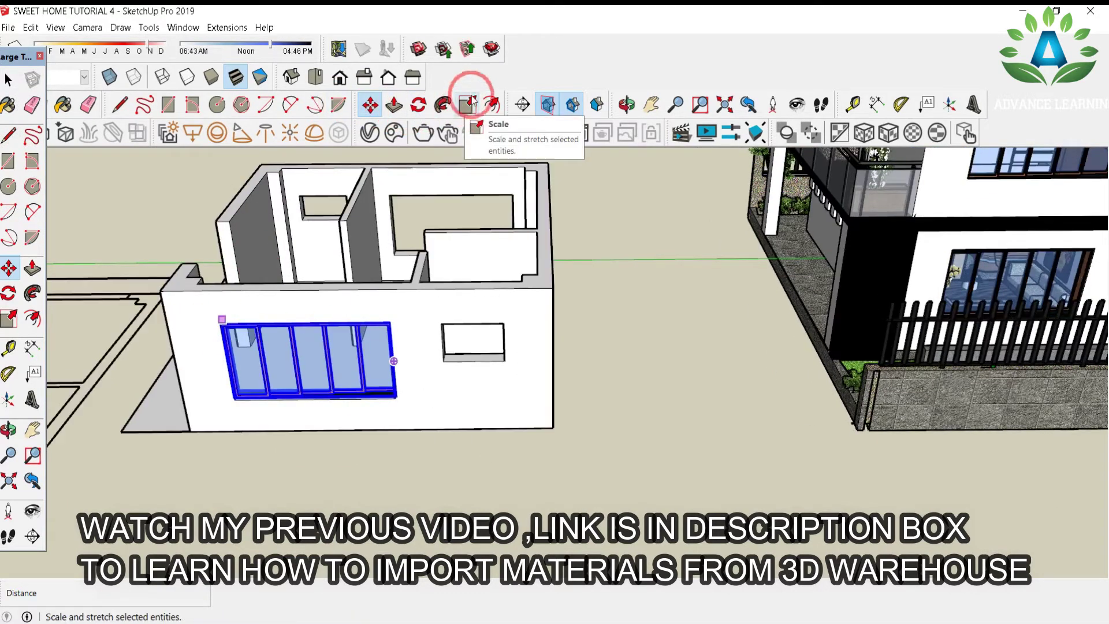
{"action": "middle_click_drag", "start_coordinate": [495, 265], "coordinate": [382, 307]}
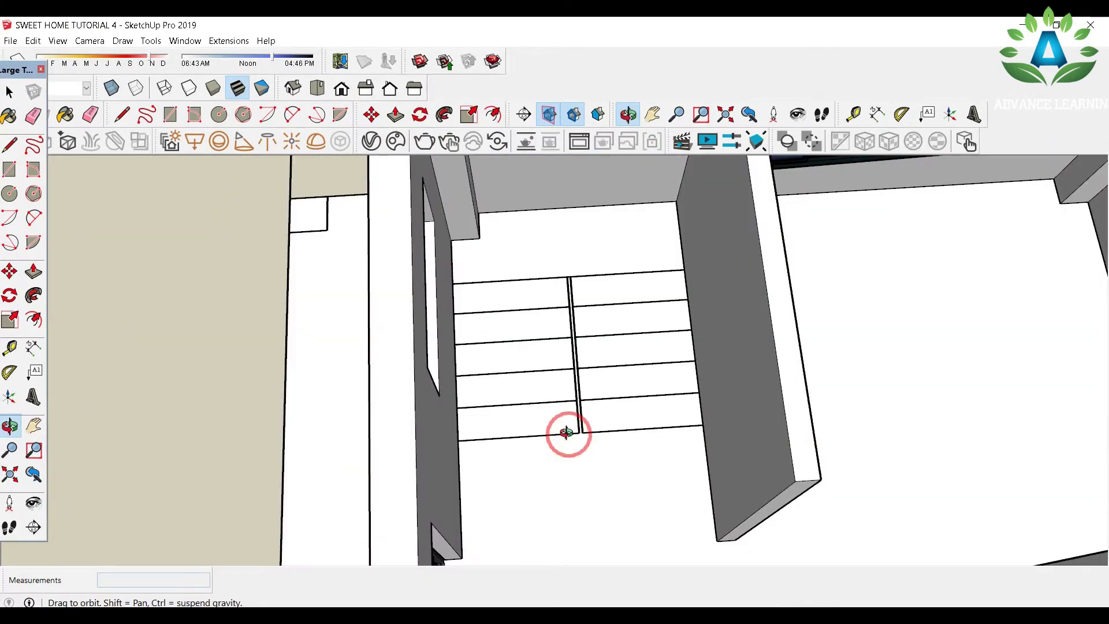
Step: Draw a rectangle over the bottom stair tread and make it a group
{"action": "left_click_drag", "start_coordinate": [565, 450], "coordinate": [538, 362]}
{"action": "key", "text": "r"}
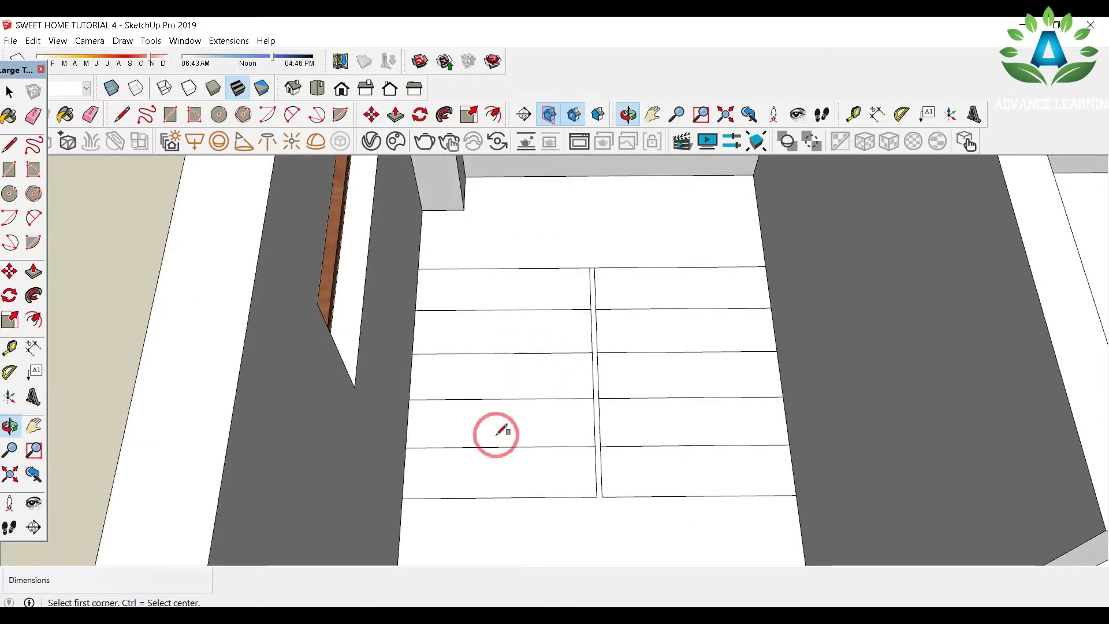
{"action": "left_click", "coordinate": [405, 447]}
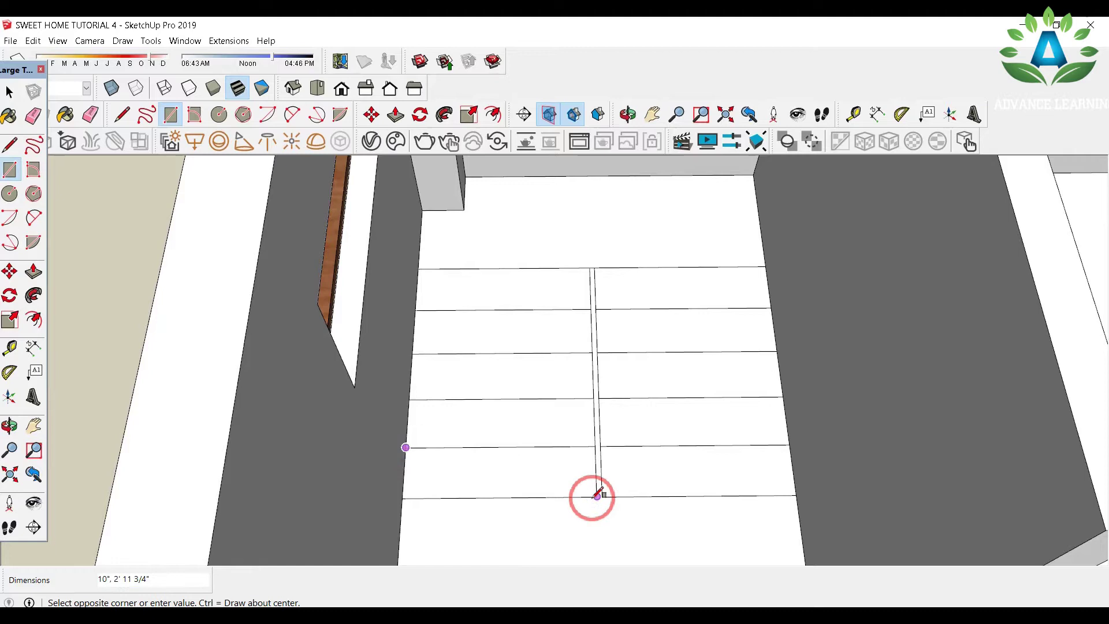
{"action": "left_click", "coordinate": [597, 496]}
{"action": "left_click", "coordinate": [10, 91]}
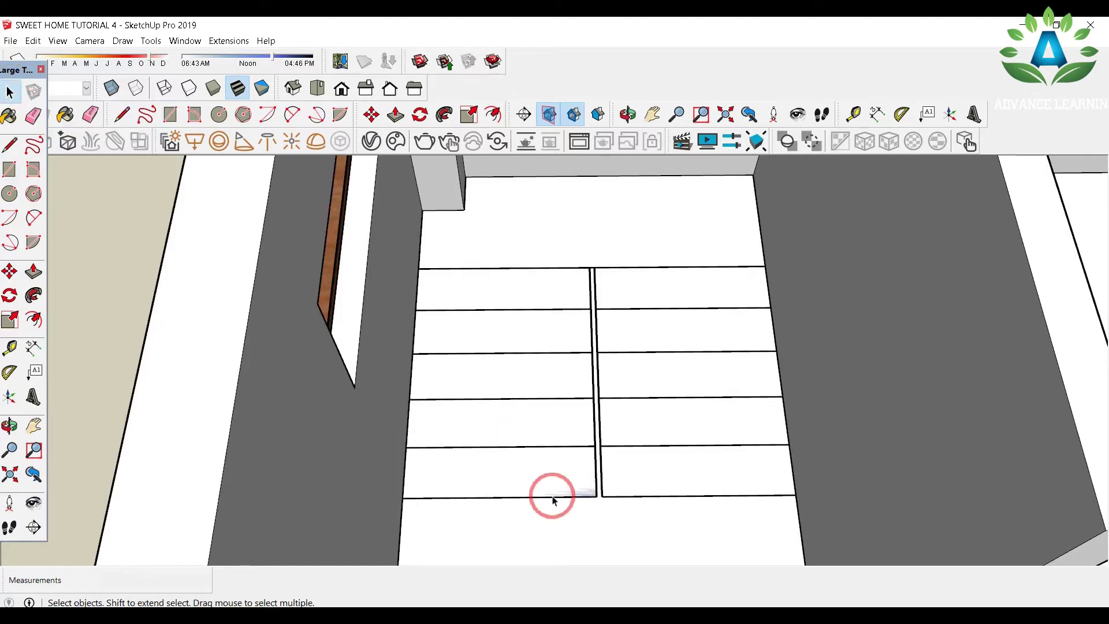
{"action": "double_click", "coordinate": [508, 468]}
{"action": "right_click", "coordinate": [509, 467]}
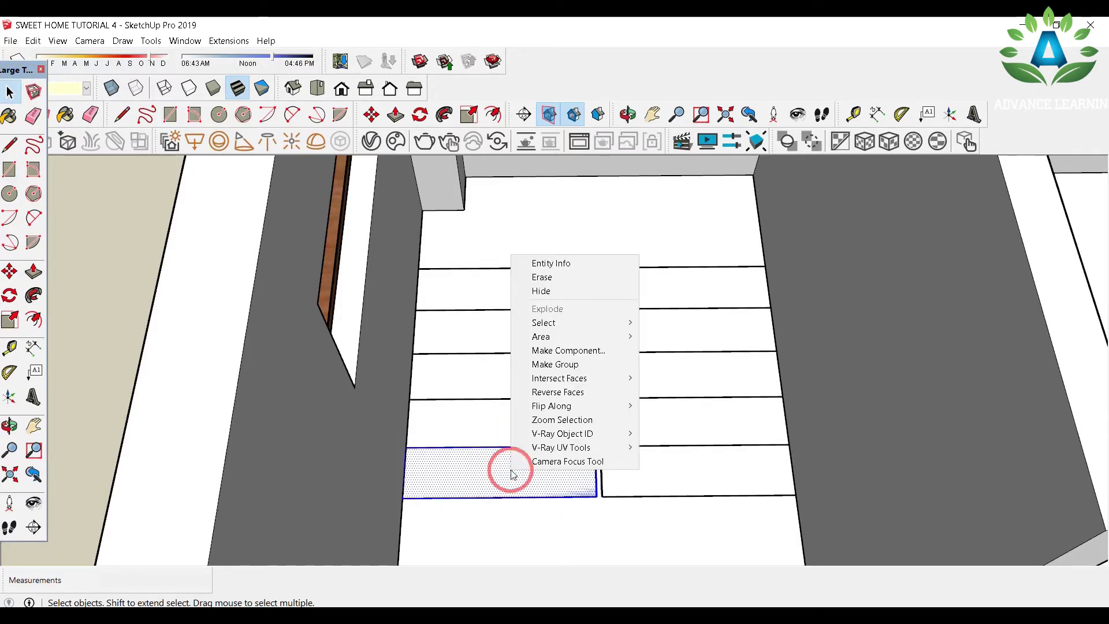
{"action": "left_click", "coordinate": [566, 372]}
Step: Extrude the grouped rectangle 8.19" high and turn it into component Component#161
{"action": "double_click", "coordinate": [552, 482]}
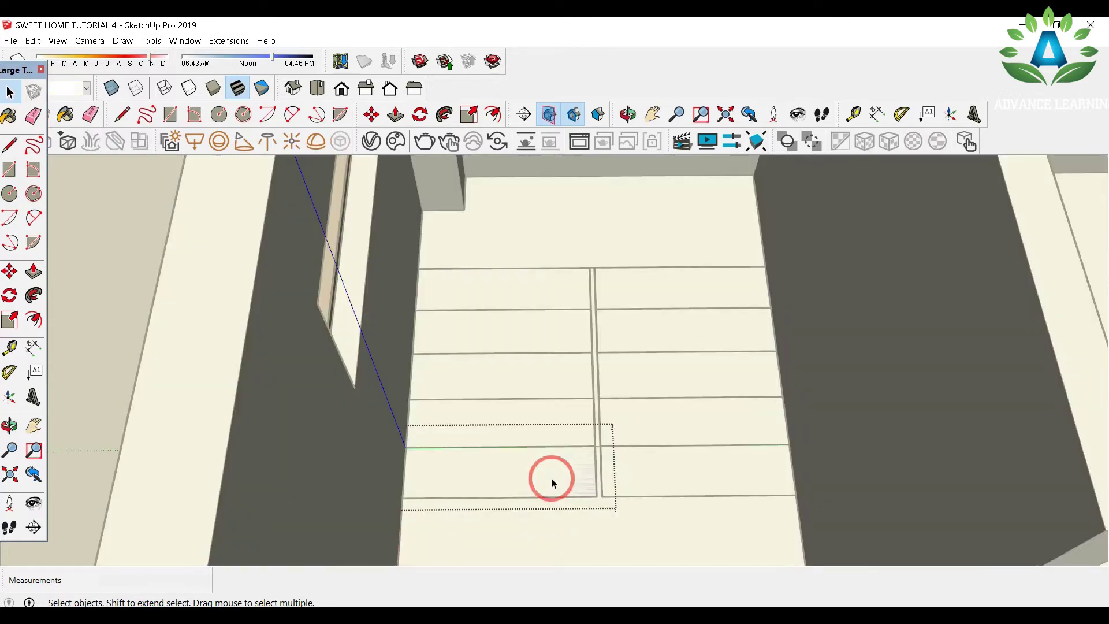
{"action": "key", "text": "p"}
{"action": "left_click", "coordinate": [550, 482]}
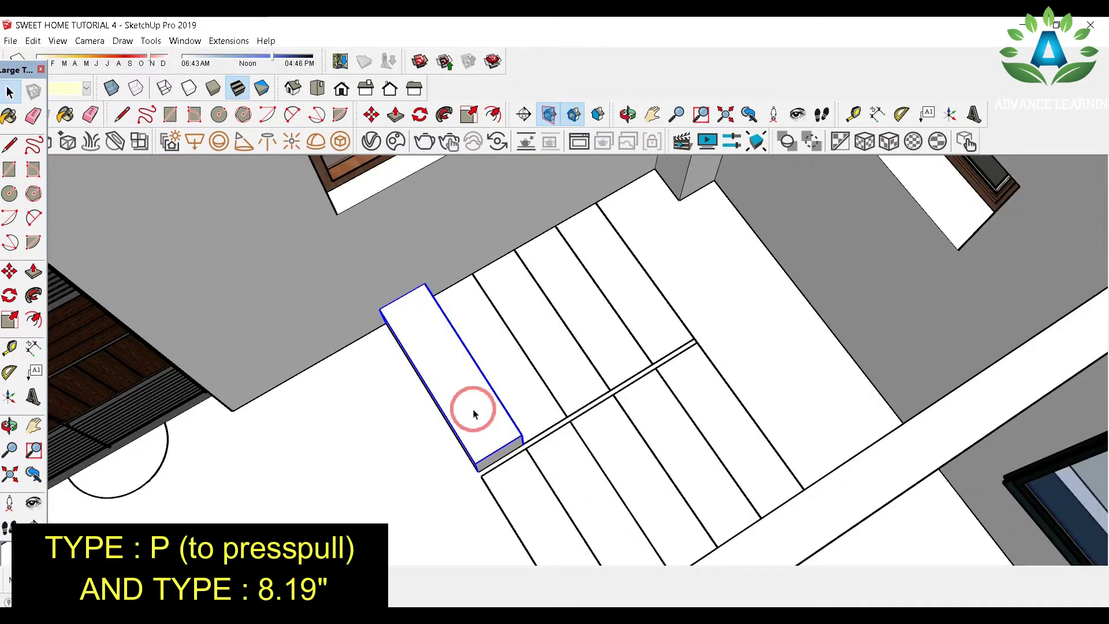
{"action": "right_click", "coordinate": [461, 403]}
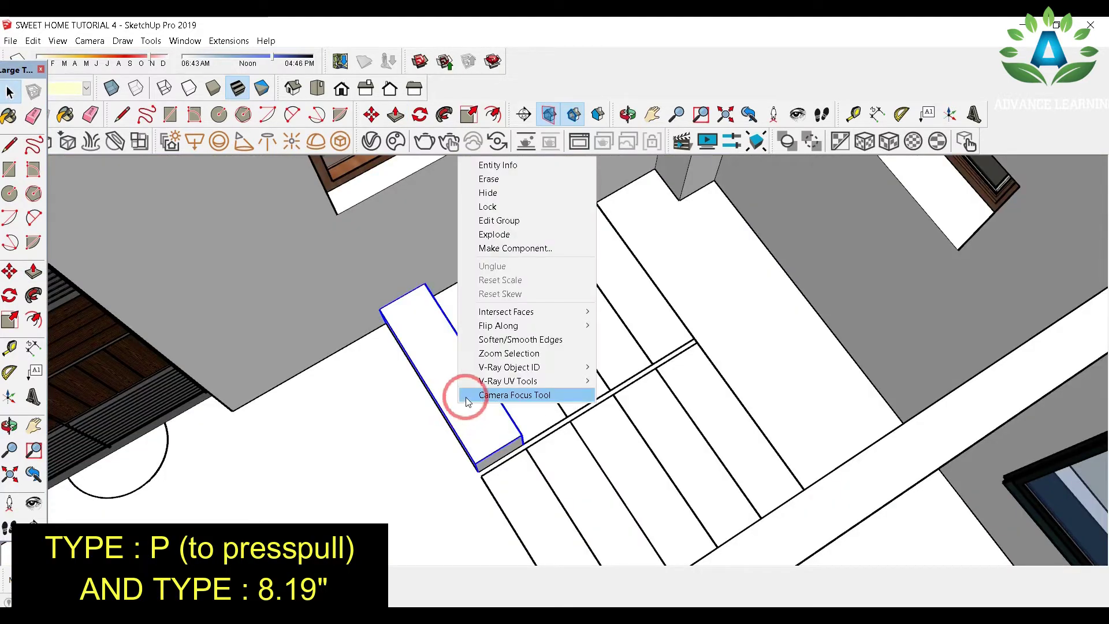
{"action": "left_click", "coordinate": [492, 248]}
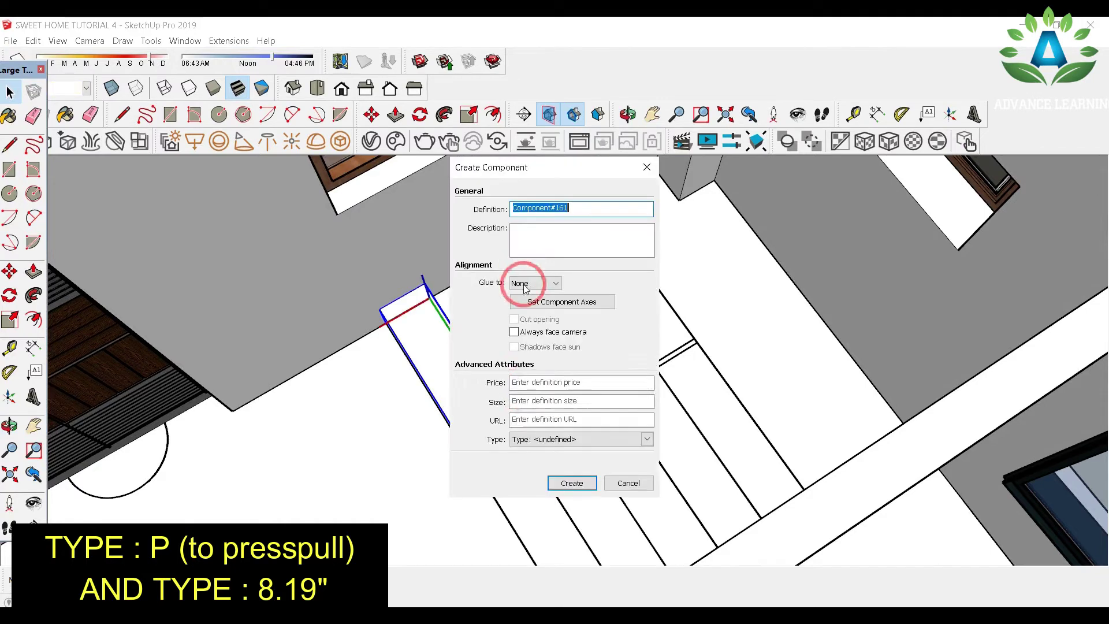
{"action": "left_click", "coordinate": [516, 527]}
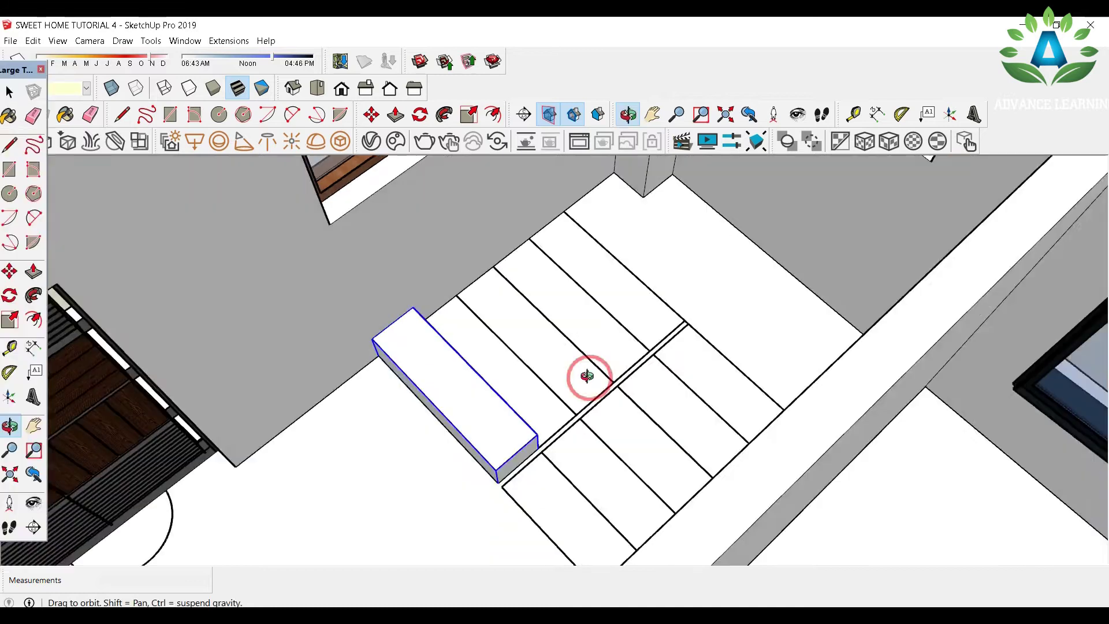
{"action": "middle_click_drag", "start_coordinate": [587, 377], "coordinate": [514, 427]}
{"action": "scroll", "coordinate": [496, 436], "scroll_direction": "up", "scroll_amount": 3}
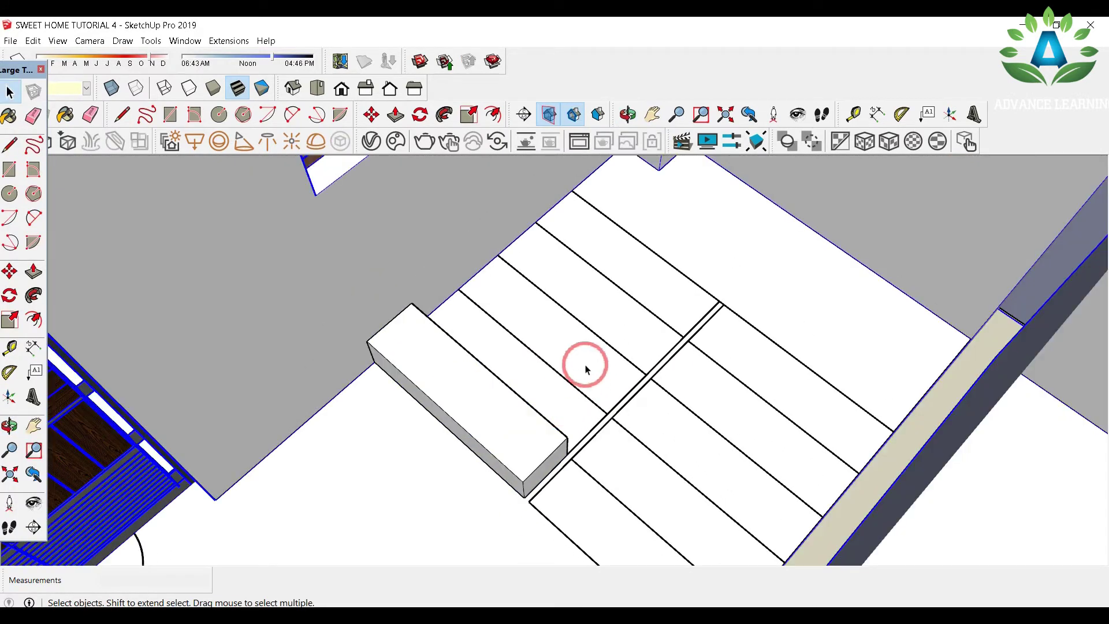
Step: Copy the step one tread higher and multiply it *4 up the treads
{"action": "left_click", "coordinate": [485, 424]}
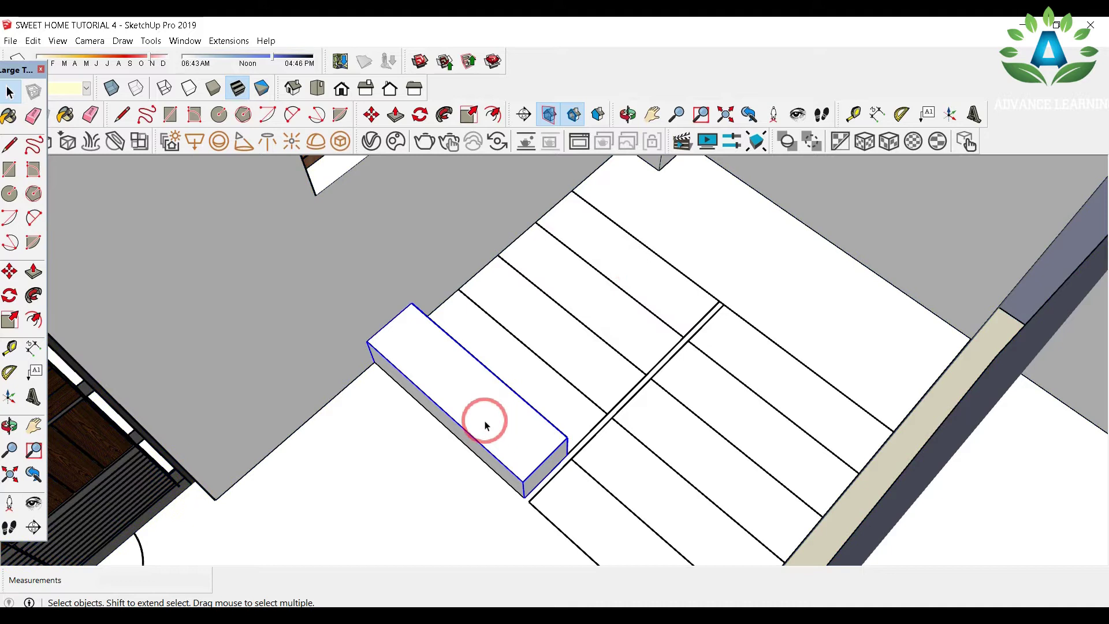
{"action": "key", "text": "m"}
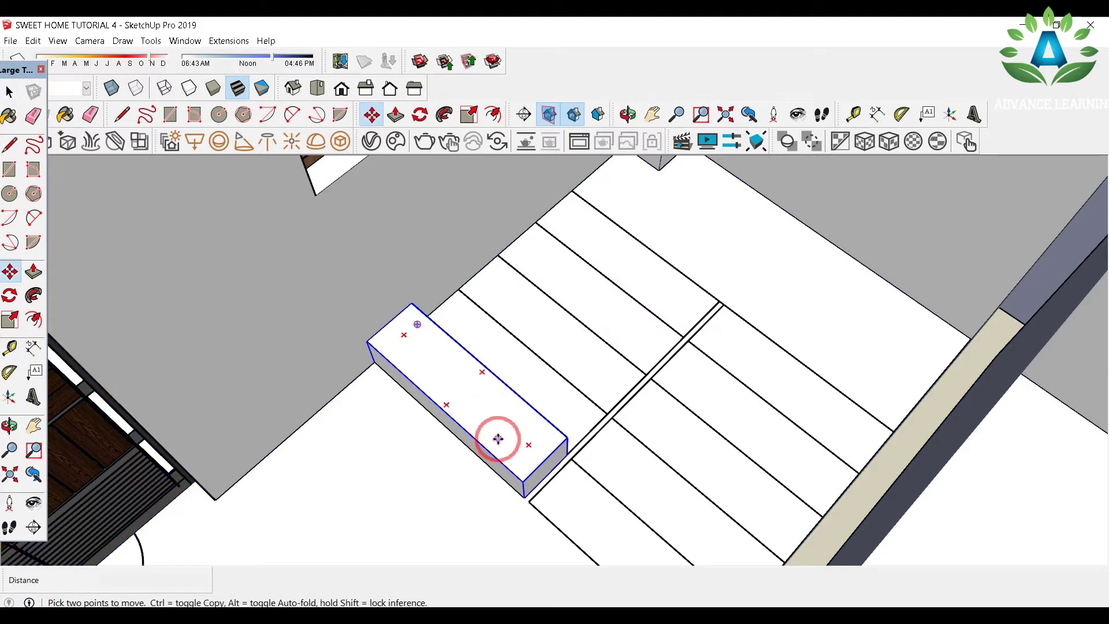
{"action": "left_click", "coordinate": [523, 497]}
{"action": "key", "text": "ctrl"}
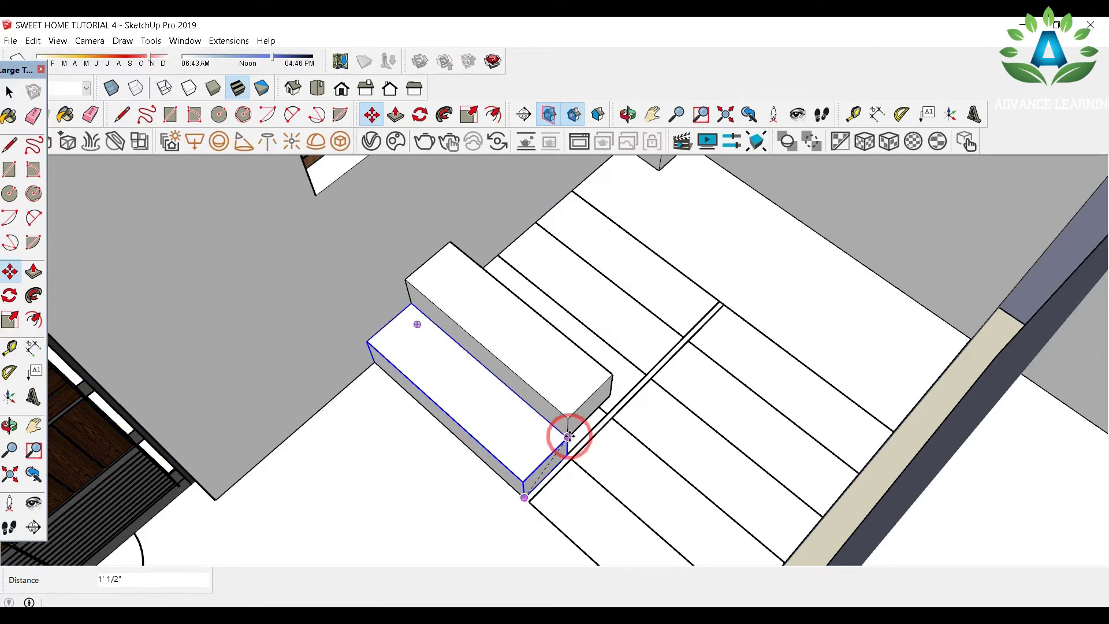
{"action": "left_click", "coordinate": [568, 436]}
{"action": "type", "text": "*"}
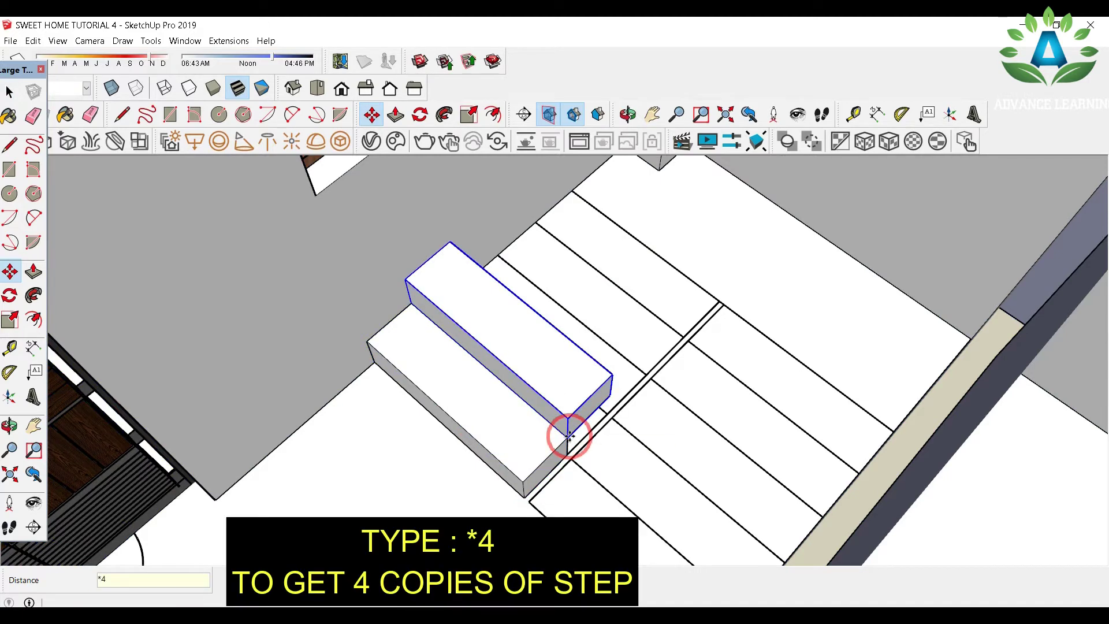
{"action": "type", "text": "4"}
{"action": "key", "text": "Return"}
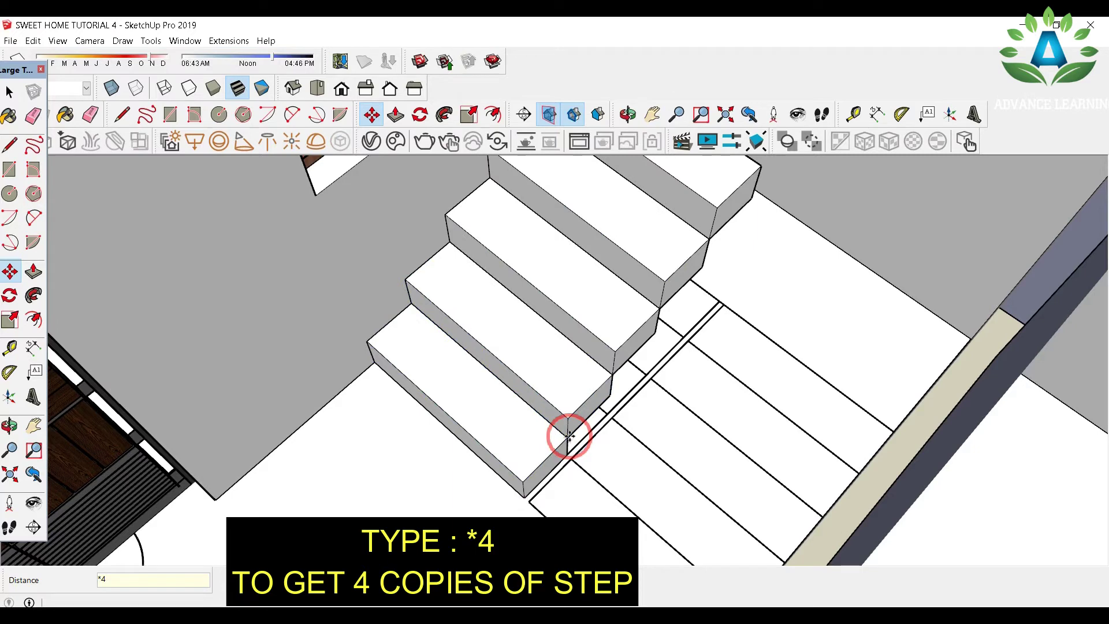
{"action": "middle_click_drag", "start_coordinate": [508, 456], "coordinate": [551, 472]}
Step: Outline the landing with lines beside the flight and group its face
{"action": "key", "text": "l"}
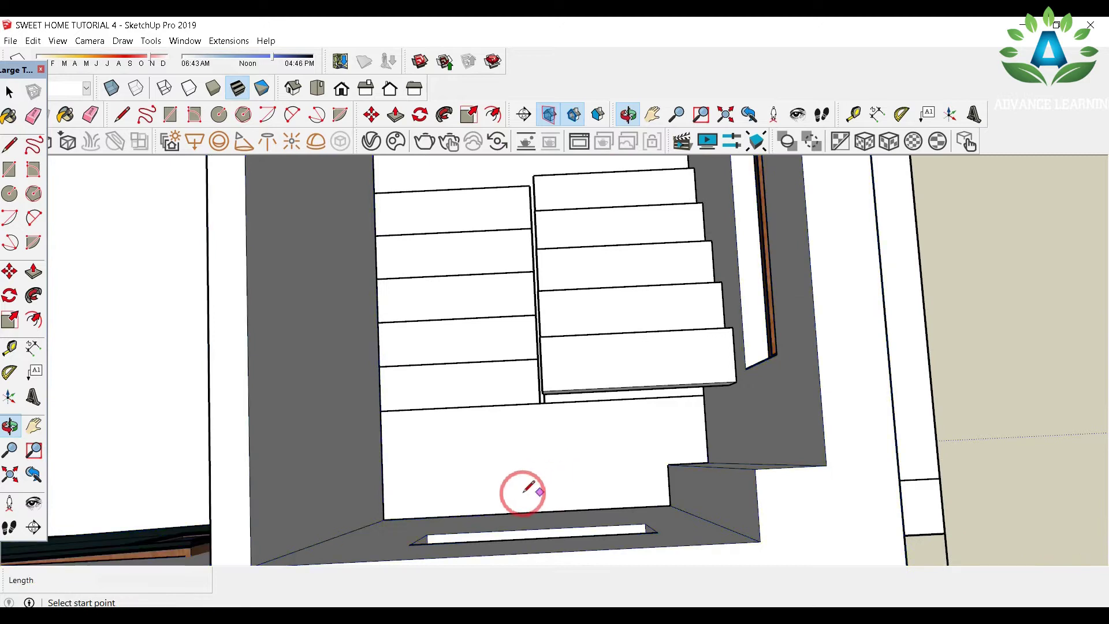
{"action": "left_click", "coordinate": [380, 412]}
{"action": "left_click", "coordinate": [384, 520]}
{"action": "left_click", "coordinate": [671, 505]}
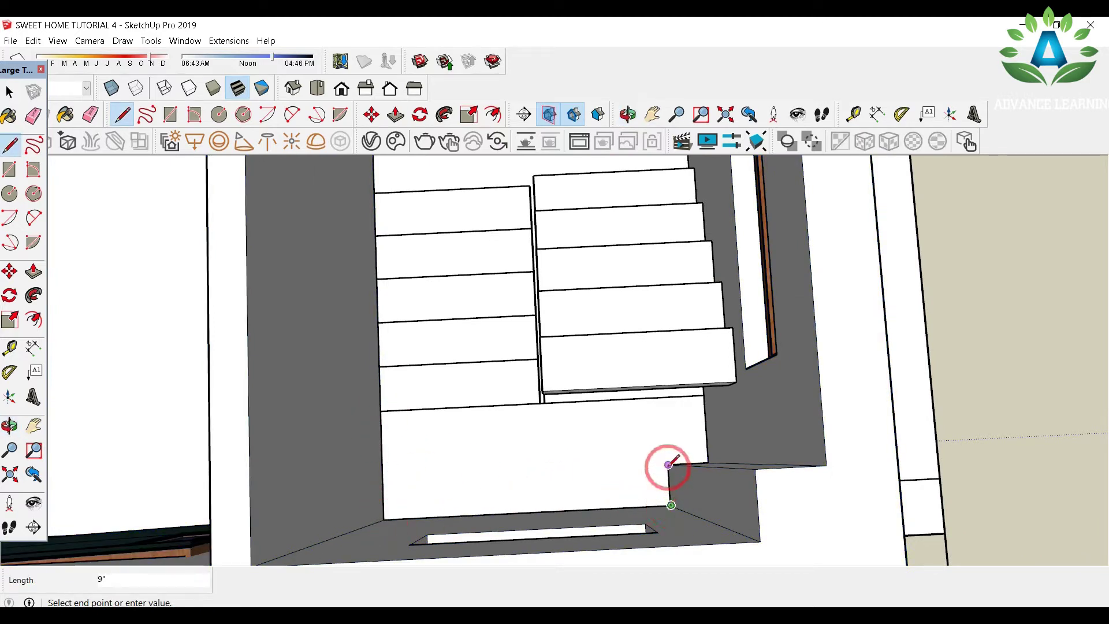
{"action": "left_click", "coordinate": [708, 462]}
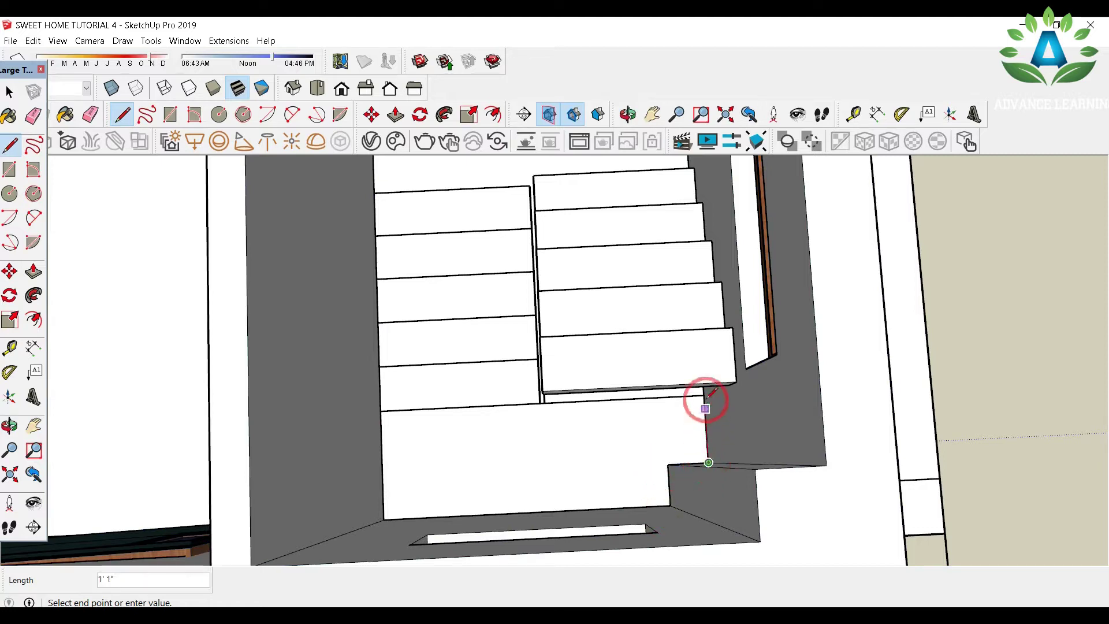
{"action": "left_click", "coordinate": [703, 396]}
{"action": "left_click", "coordinate": [380, 412]}
{"action": "left_click", "coordinate": [9, 91]}
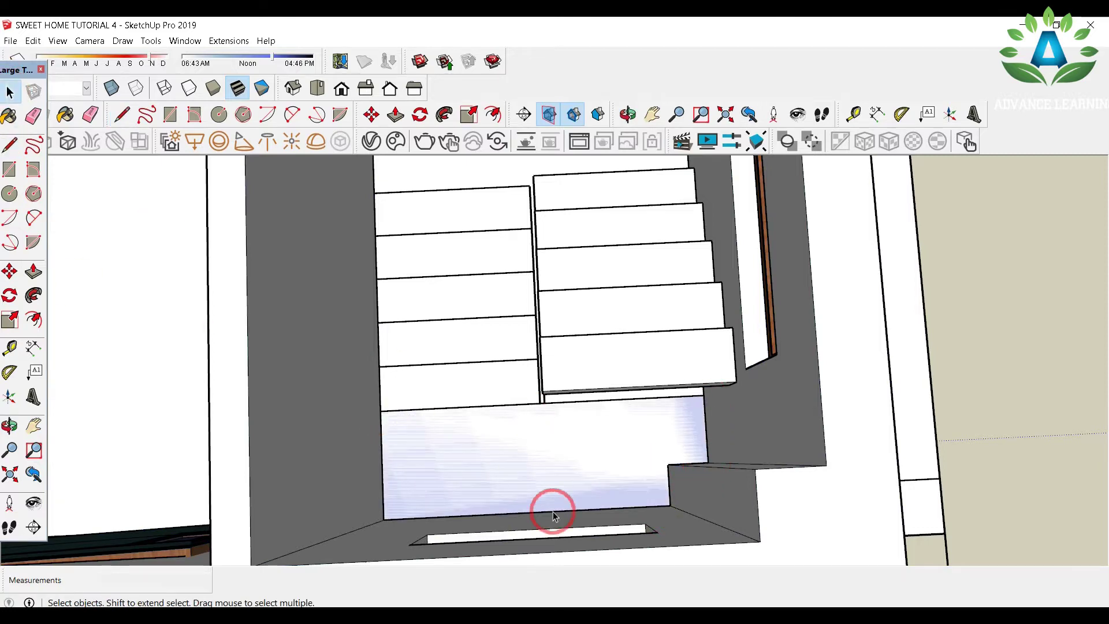
{"action": "left_click", "coordinate": [528, 448]}
{"action": "right_click", "coordinate": [530, 449]}
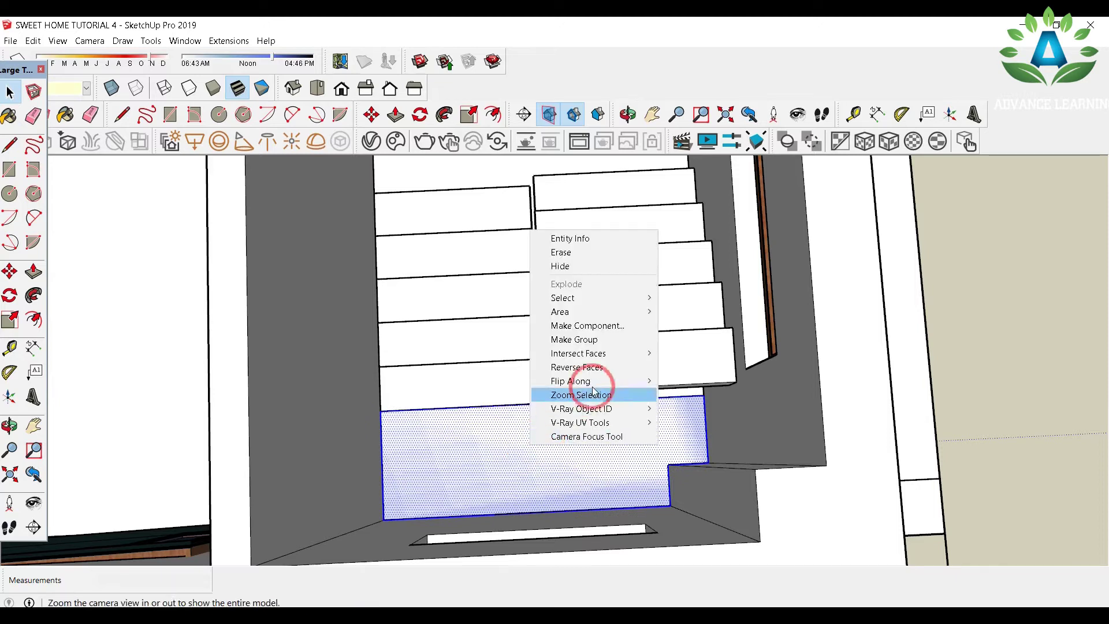
{"action": "left_click", "coordinate": [555, 336]}
Step: Extrude the landing 8.19" thick and move it up onto the top step
{"action": "double_click", "coordinate": [531, 444]}
{"action": "key", "text": "p"}
{"action": "left_click", "coordinate": [535, 453]}
{"action": "type", "text": "8.19"}
{"action": "key", "text": "Return"}
{"action": "middle_click_drag", "start_coordinate": [405, 346], "coordinate": [590, 347]}
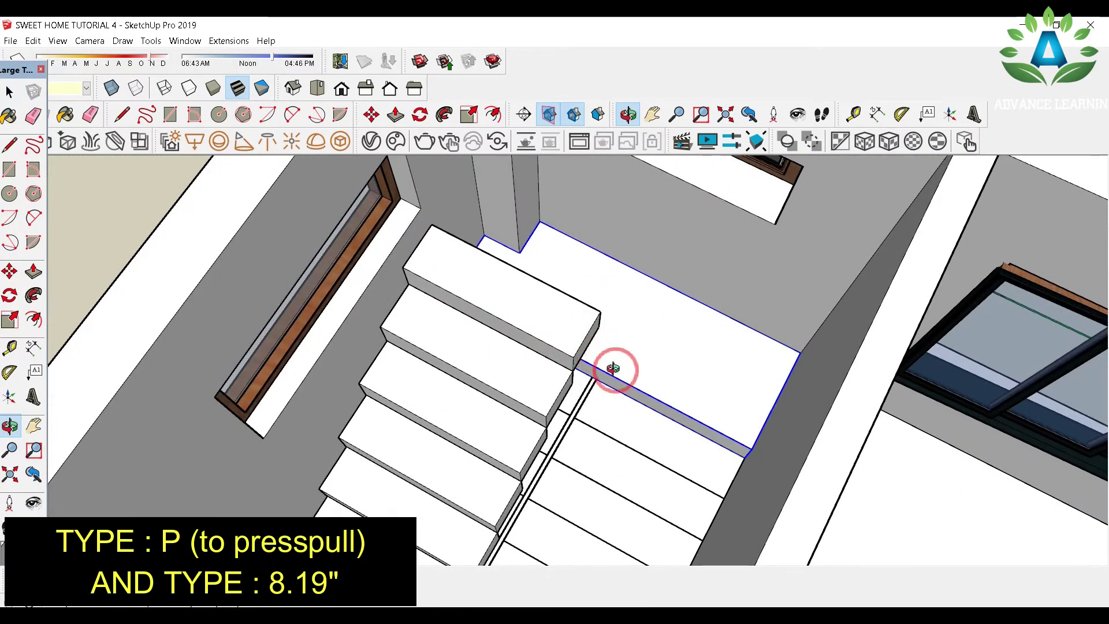
{"action": "scroll", "coordinate": [614, 368], "scroll_direction": "up", "scroll_amount": 1}
{"action": "key", "text": "m"}
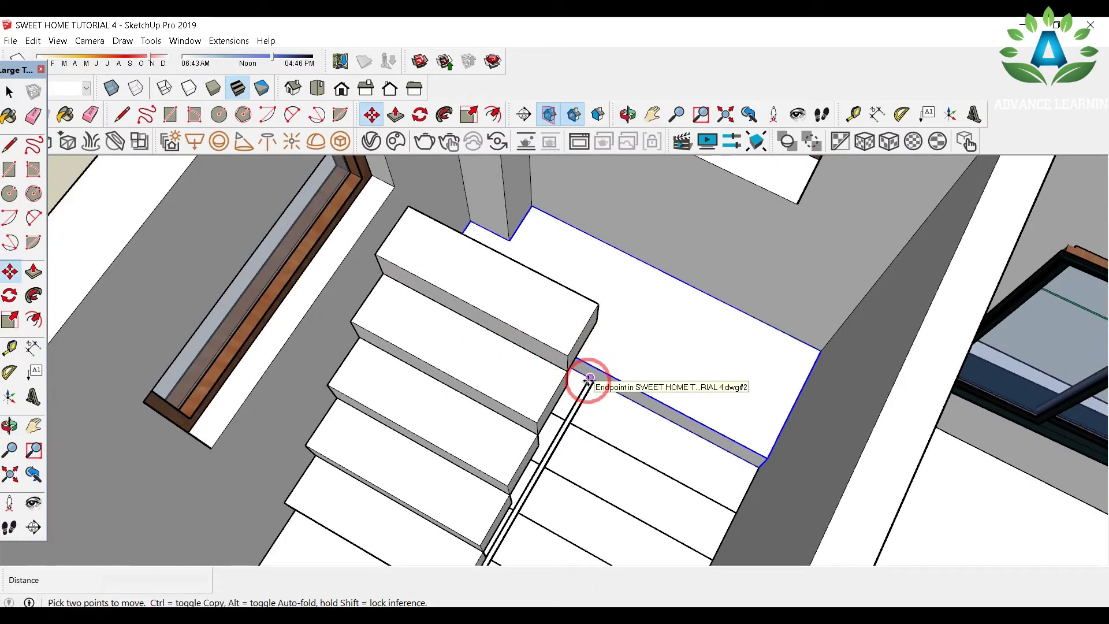
{"action": "left_click_drag", "start_coordinate": [589, 378], "coordinate": [597, 309]}
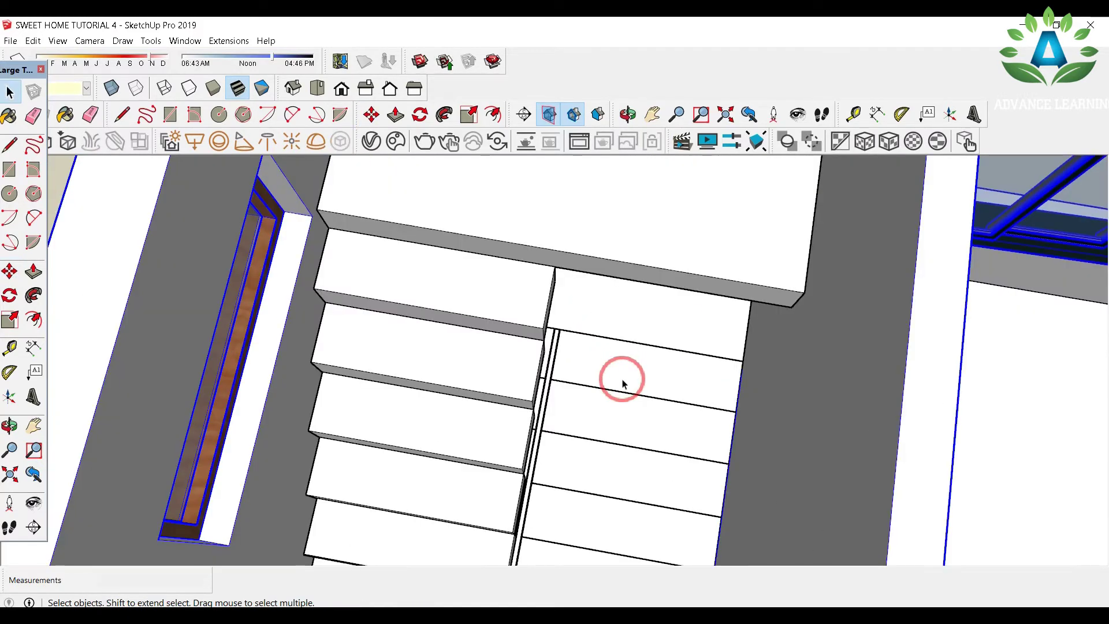
Step: Draw a rectangle face on the step's edge and make it a group
{"action": "key", "text": "r"}
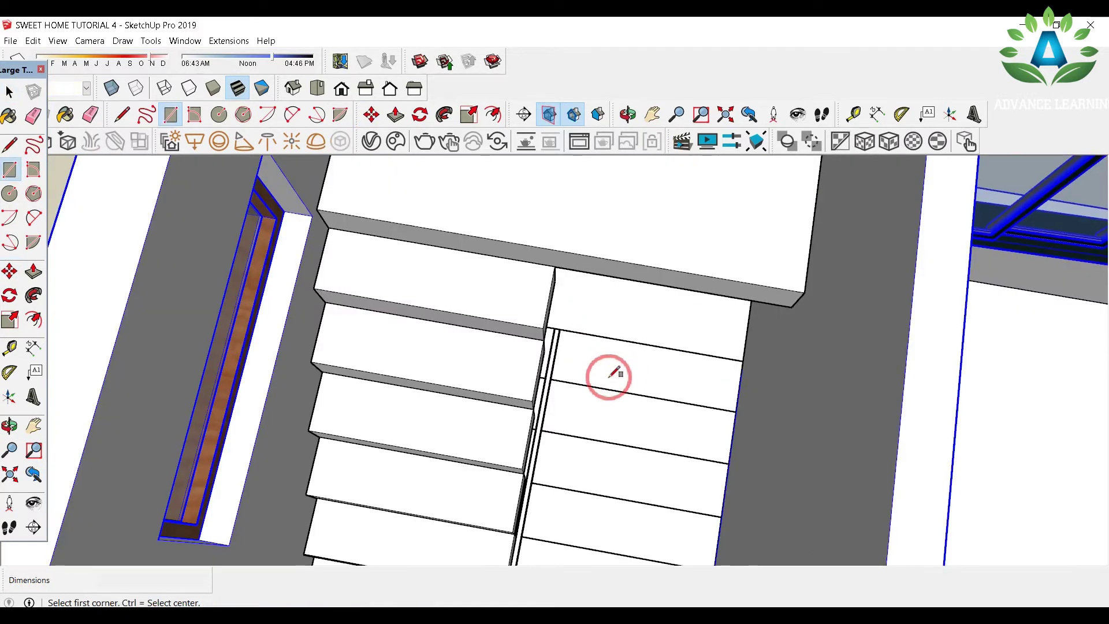
{"action": "left_click", "coordinate": [560, 328]}
{"action": "left_click", "coordinate": [734, 406]}
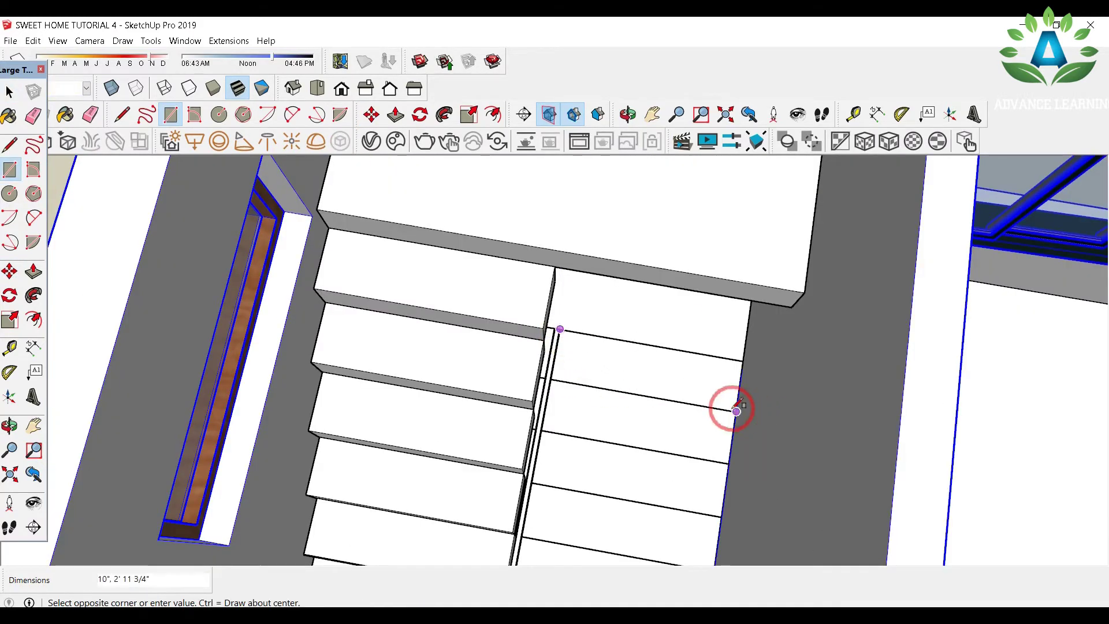
{"action": "left_click", "coordinate": [7, 91]}
{"action": "left_click", "coordinate": [604, 361]}
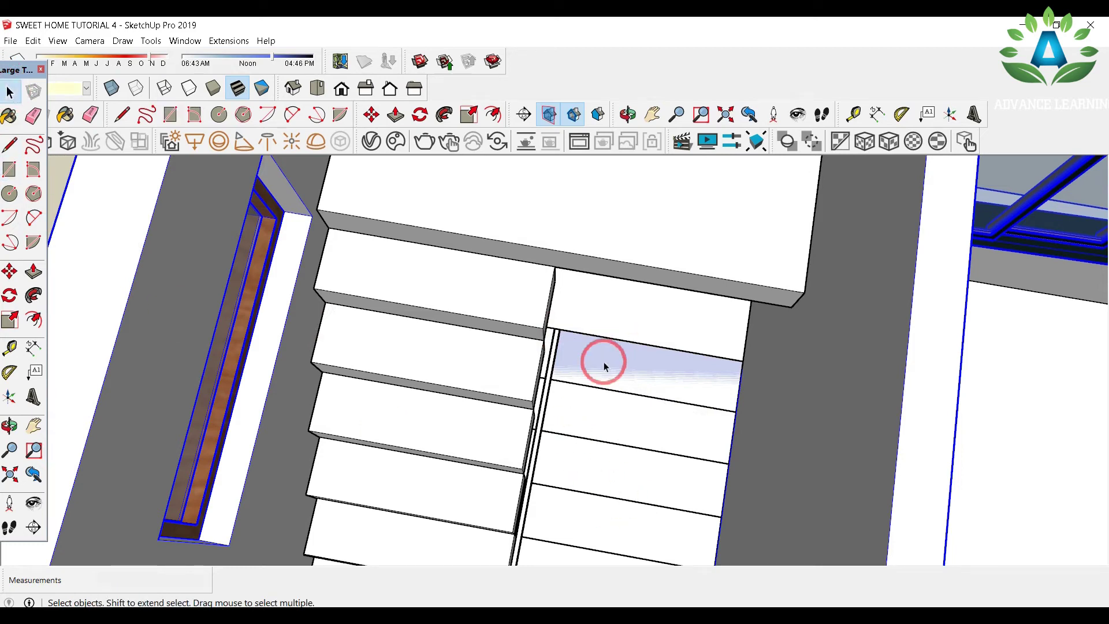
{"action": "right_click", "coordinate": [605, 365]}
{"action": "left_click", "coordinate": [650, 488]}
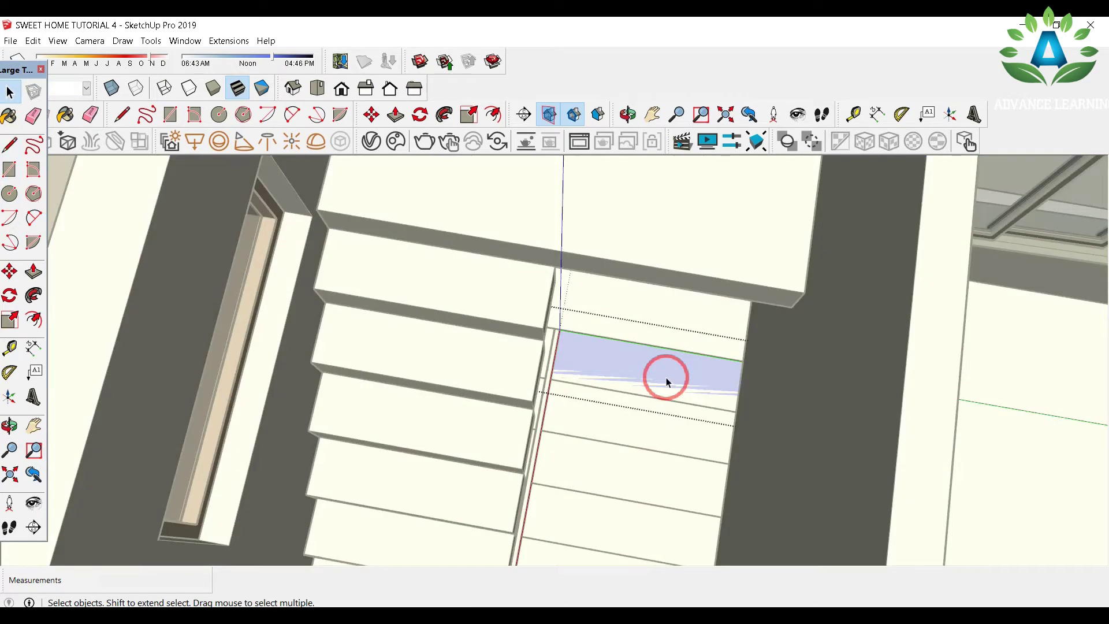
Step: Extrude the face 8.19" into a step block and make it a component
{"action": "key", "text": "p"}
{"action": "left_click", "coordinate": [666, 377]}
{"action": "type", "text": "8.19"}
{"action": "key", "text": "Return"}
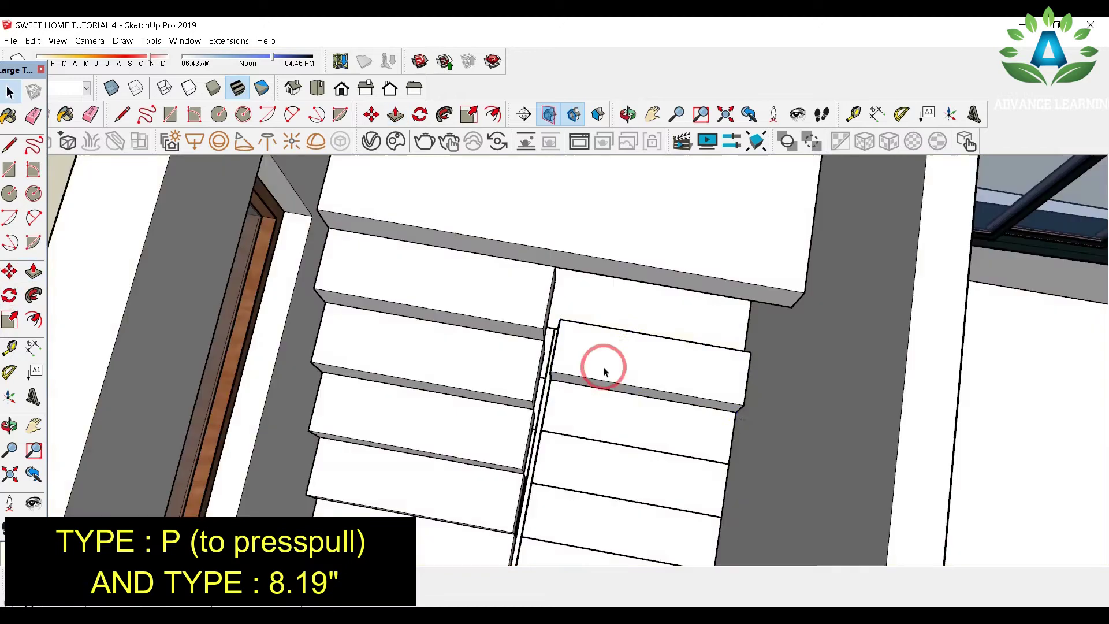
{"action": "left_click", "coordinate": [604, 370]}
{"action": "right_click", "coordinate": [604, 364]}
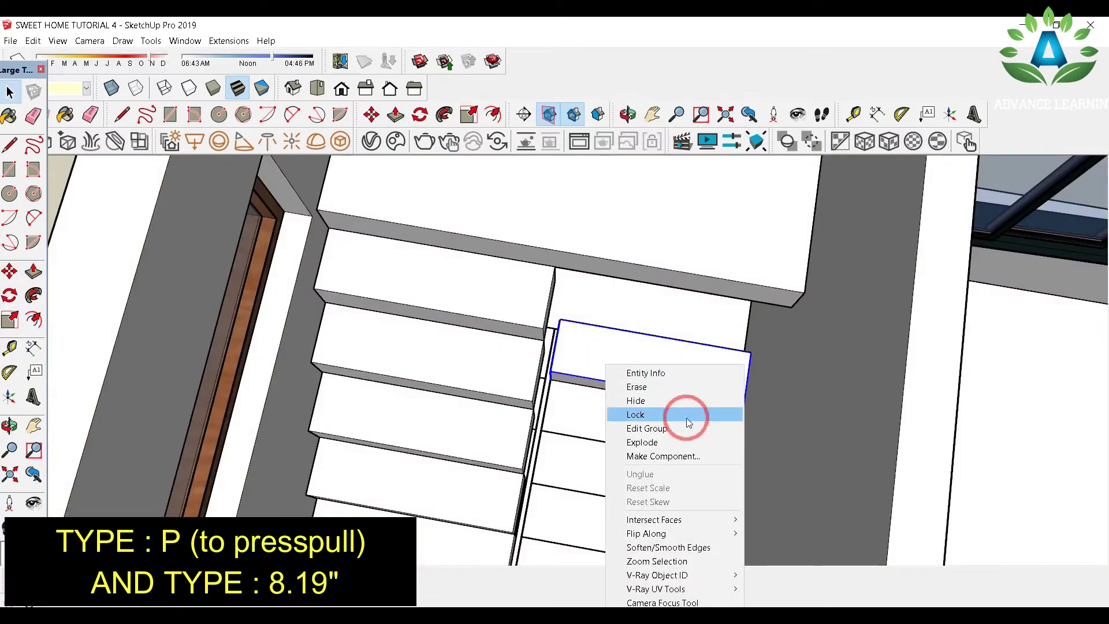
{"action": "left_click", "coordinate": [664, 456]}
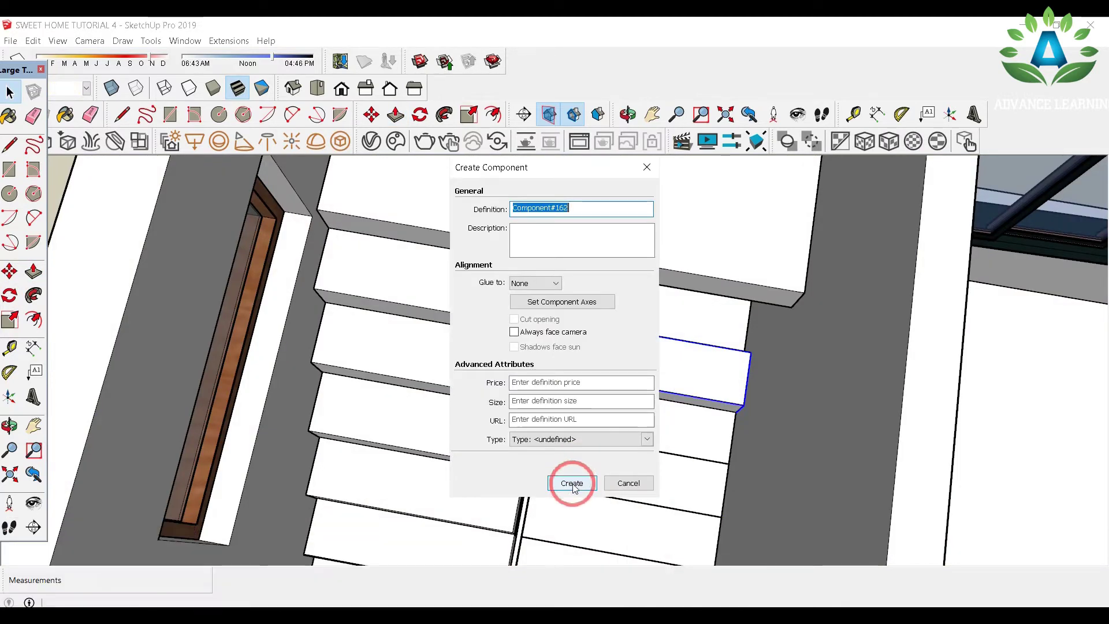
{"action": "left_click", "coordinate": [572, 484]}
Step: Move the new step component to the landing corner, level with the landing
{"action": "middle_click_drag", "start_coordinate": [590, 387], "coordinate": [331, 338]}
{"action": "key", "text": "m"}
{"action": "left_click", "coordinate": [345, 334]}
{"action": "middle_click_drag", "start_coordinate": [416, 362], "coordinate": [391, 359]}
{"action": "left_click", "coordinate": [317, 219]}
{"action": "middle_click_drag", "start_coordinate": [317, 218], "coordinate": [554, 387]}
{"action": "key", "text": "space"}
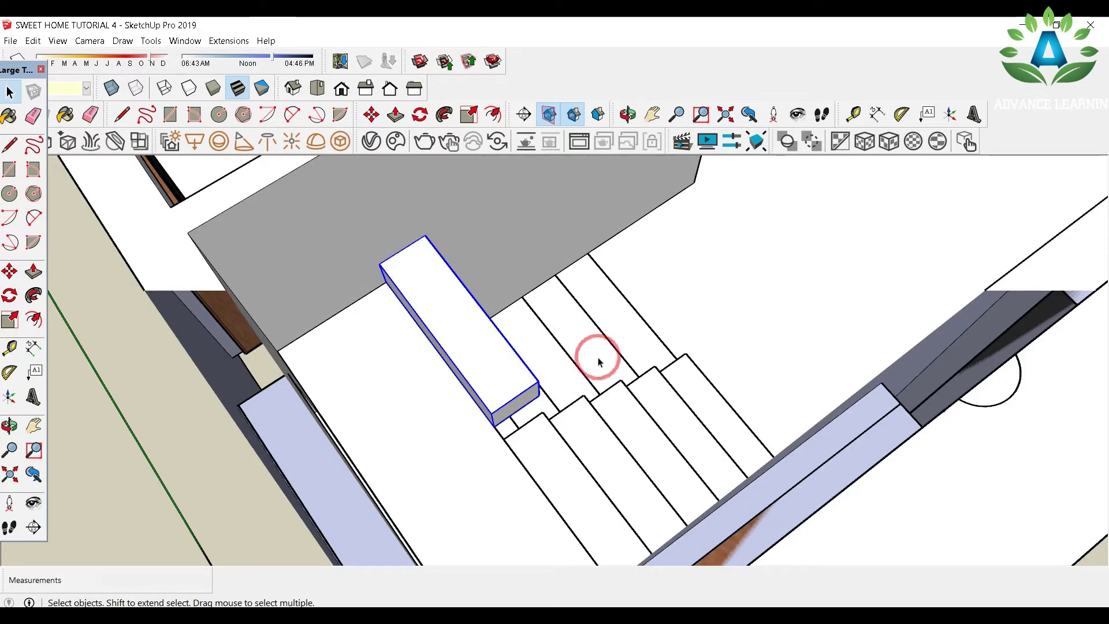
Step: Copy the step one tread up to build four more steps rising from the landing
{"action": "key", "text": "m"}
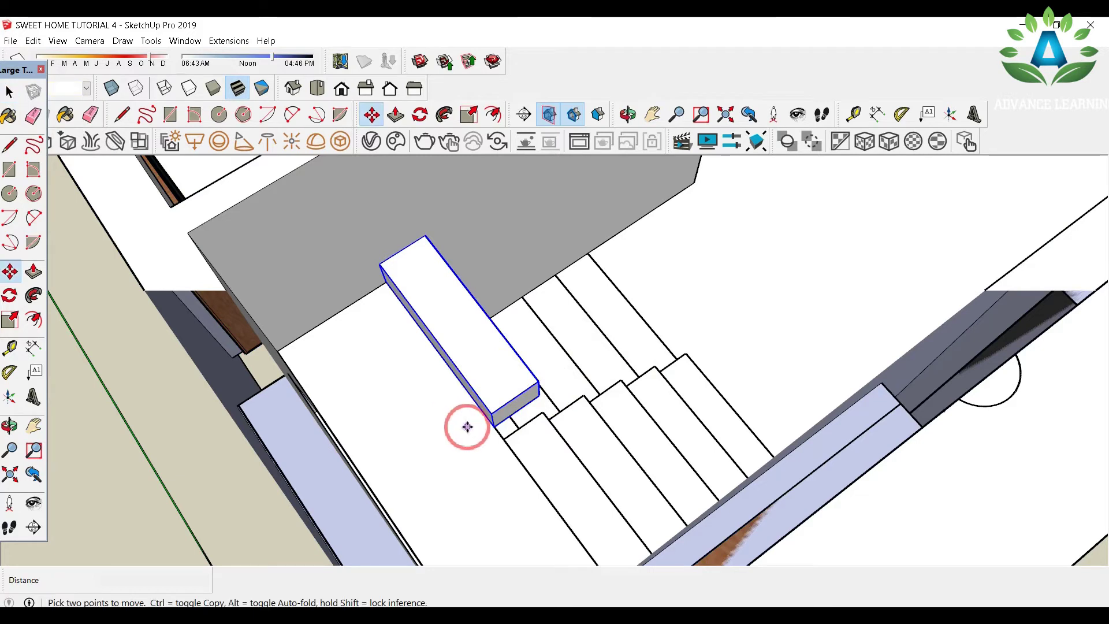
{"action": "left_click", "coordinate": [492, 426]}
{"action": "key", "text": "ctrl"}
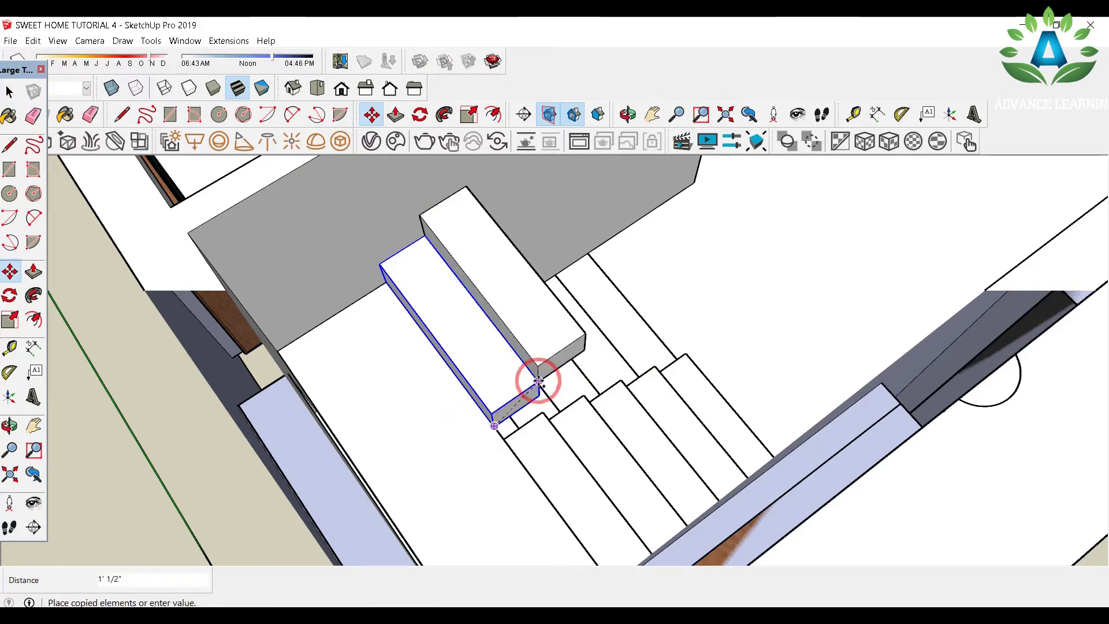
{"action": "left_click", "coordinate": [539, 382]}
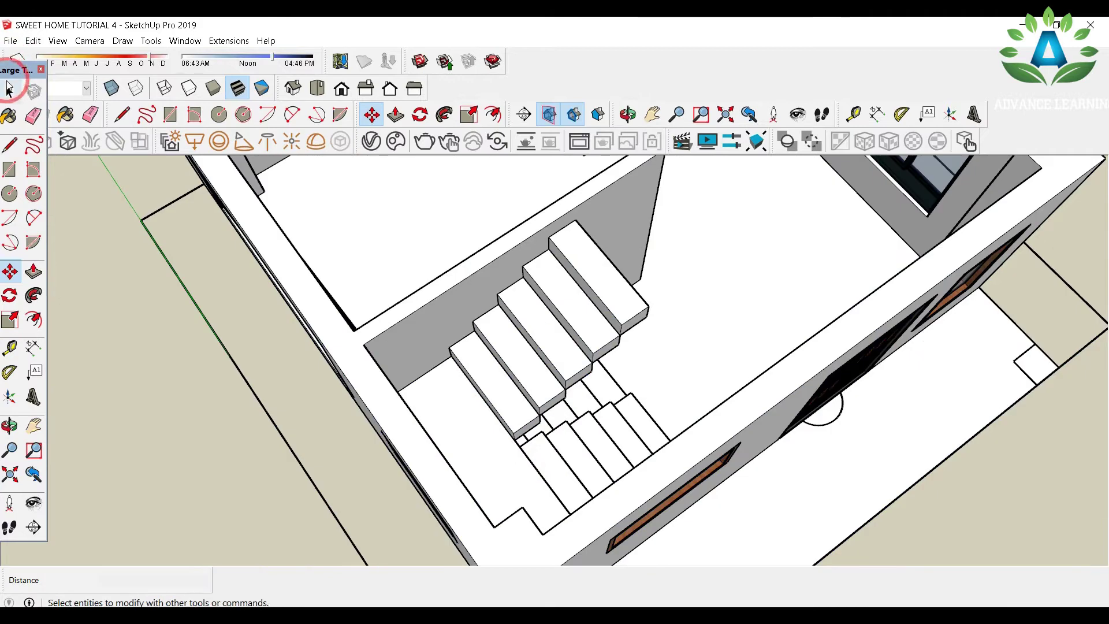
{"action": "left_click", "coordinate": [8, 88]}
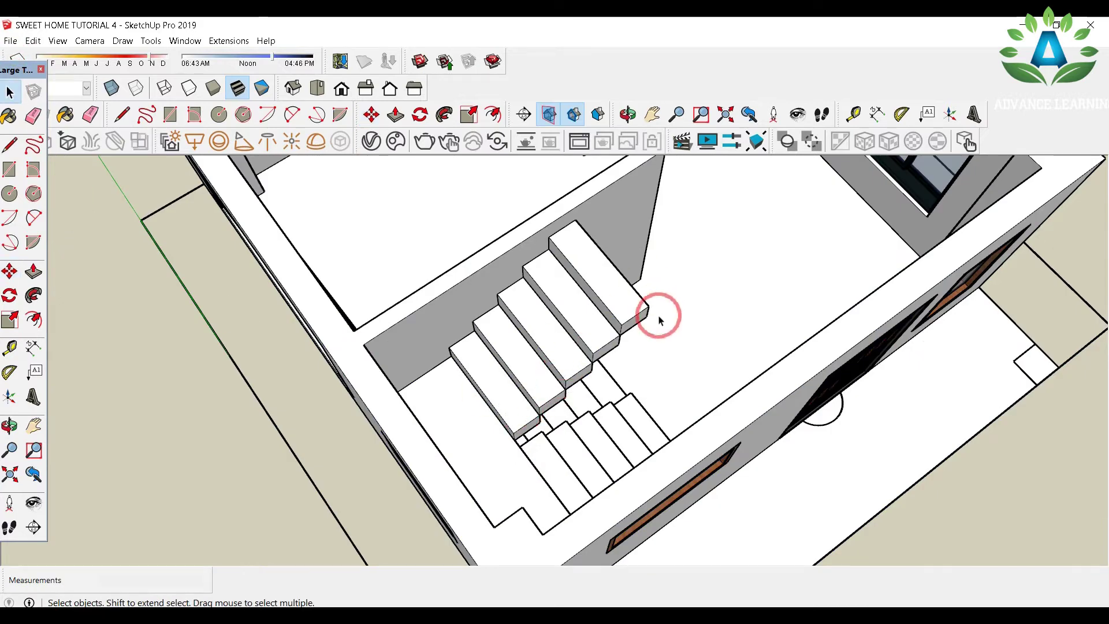
{"action": "middle_click_drag", "start_coordinate": [659, 319], "coordinate": [628, 350]}
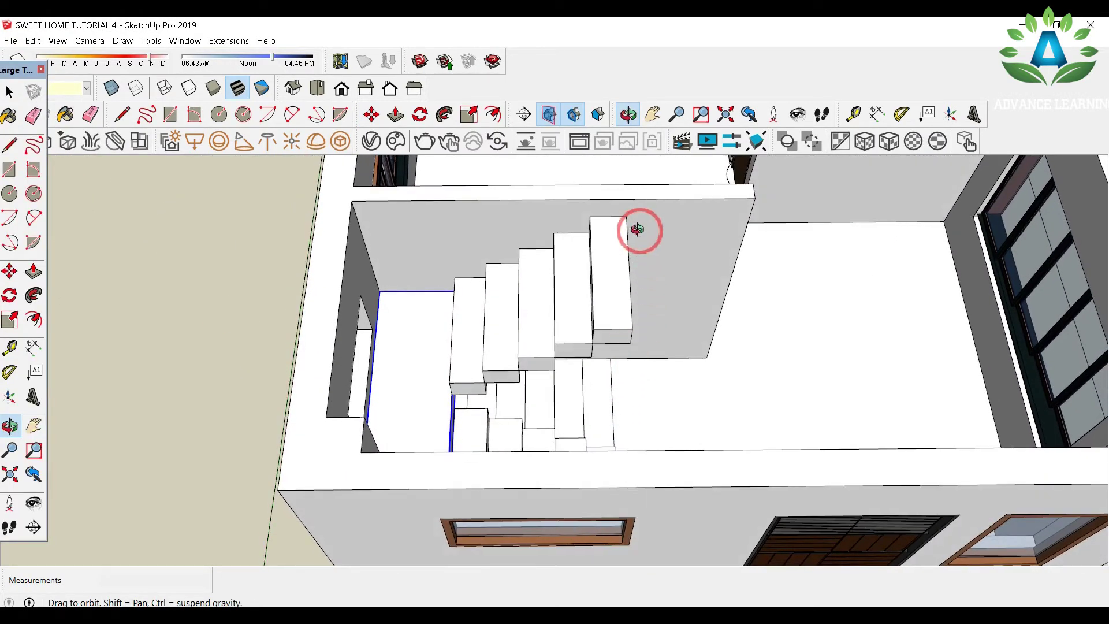
Step: Copy the landing slab to the top of the second flight, raised 7 1/2"
{"action": "left_click", "coordinate": [8, 92]}
{"action": "left_click", "coordinate": [416, 355]}
{"action": "key", "text": "m"}
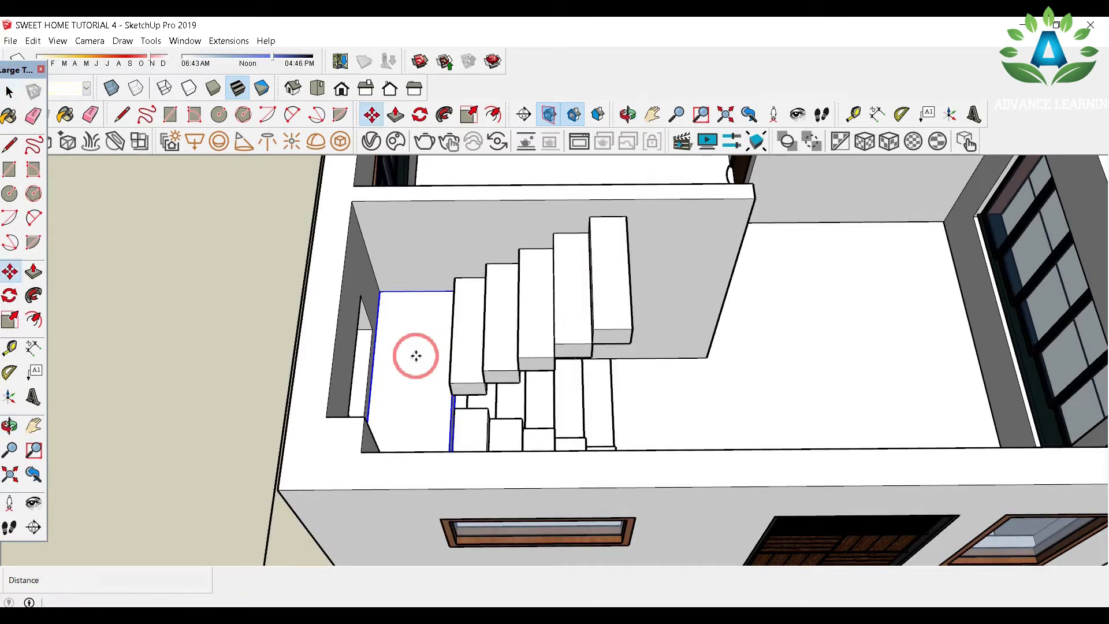
{"action": "left_click", "coordinate": [376, 303]}
{"action": "left_click", "coordinate": [379, 293]}
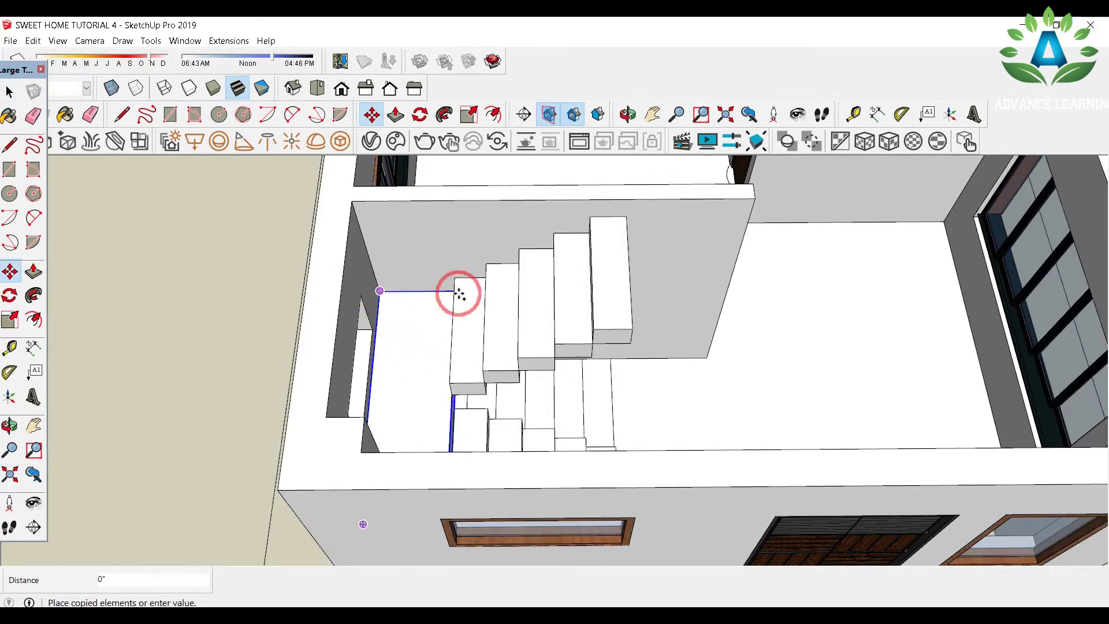
{"action": "left_click", "coordinate": [619, 263]}
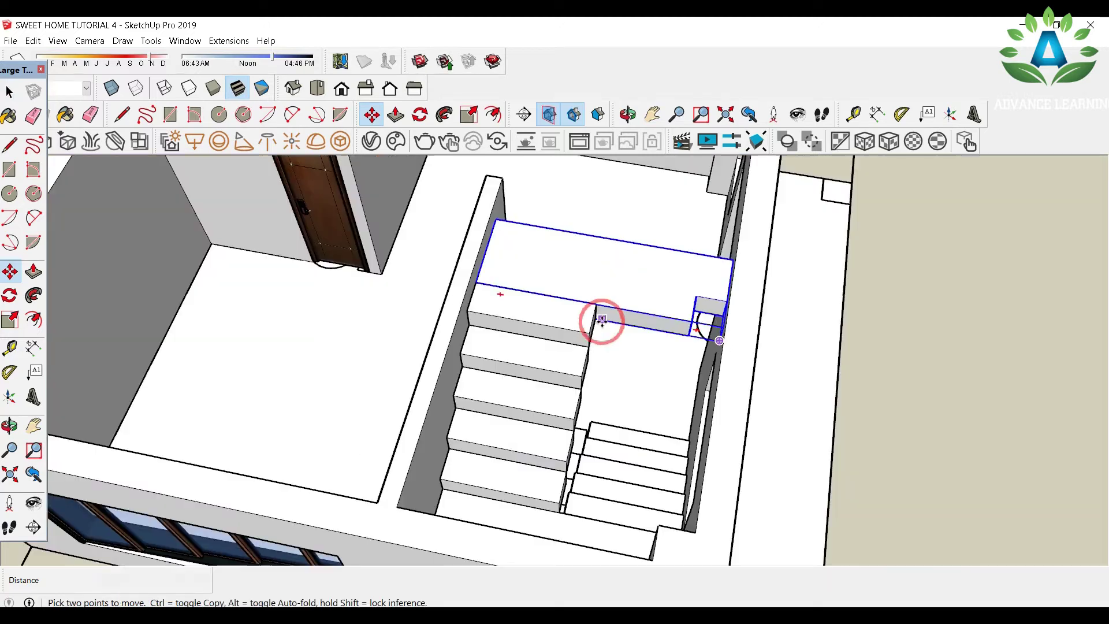
{"action": "left_click", "coordinate": [597, 305]}
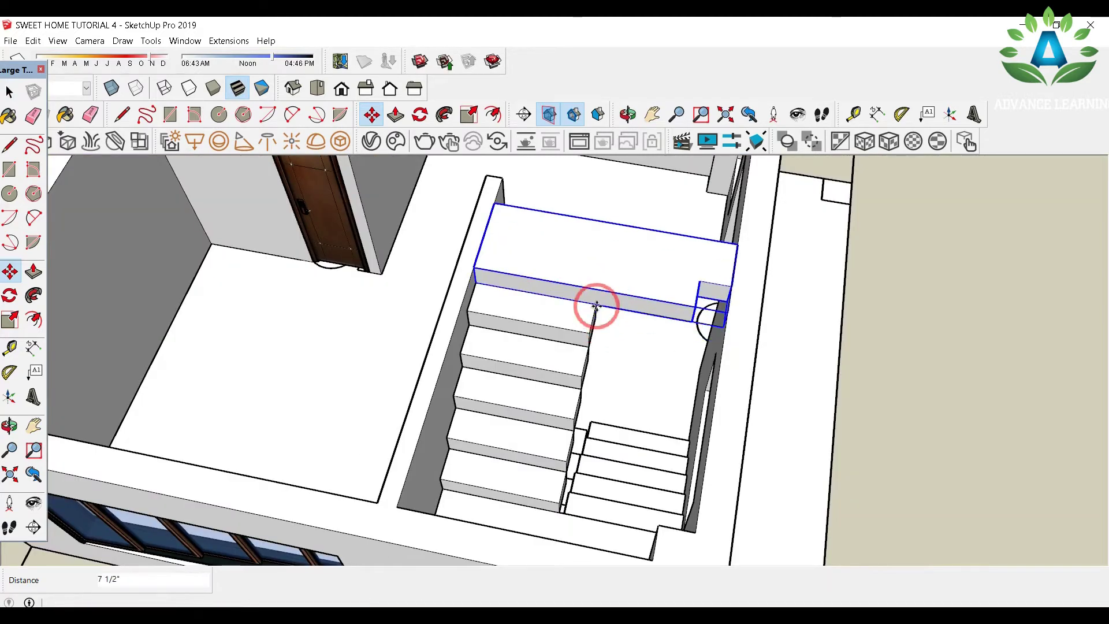
Step: Inside the landing copy, extrude the small corner face to fill the notch and erase the leftover edge
{"action": "left_click", "coordinate": [8, 90]}
{"action": "double_click", "coordinate": [713, 294]}
{"action": "left_click", "coordinate": [713, 293]}
{"action": "key", "text": "p"}
{"action": "left_click", "coordinate": [714, 295]}
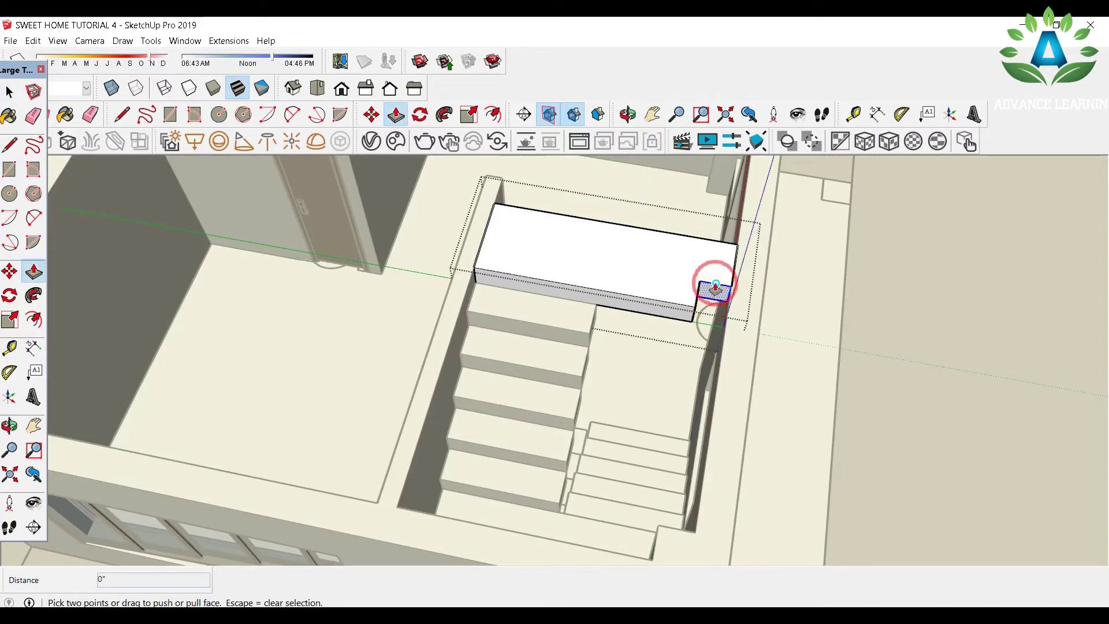
{"action": "key", "text": "e"}
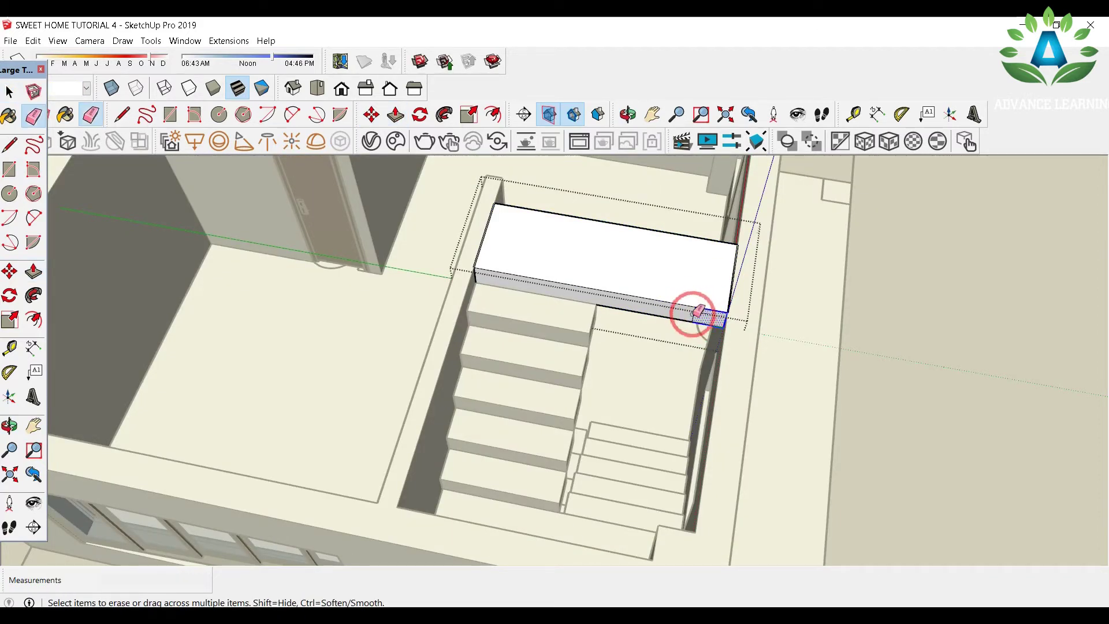
{"action": "left_click", "coordinate": [700, 314]}
{"action": "left_click", "coordinate": [7, 81]}
{"action": "left_click", "coordinate": [878, 305]}
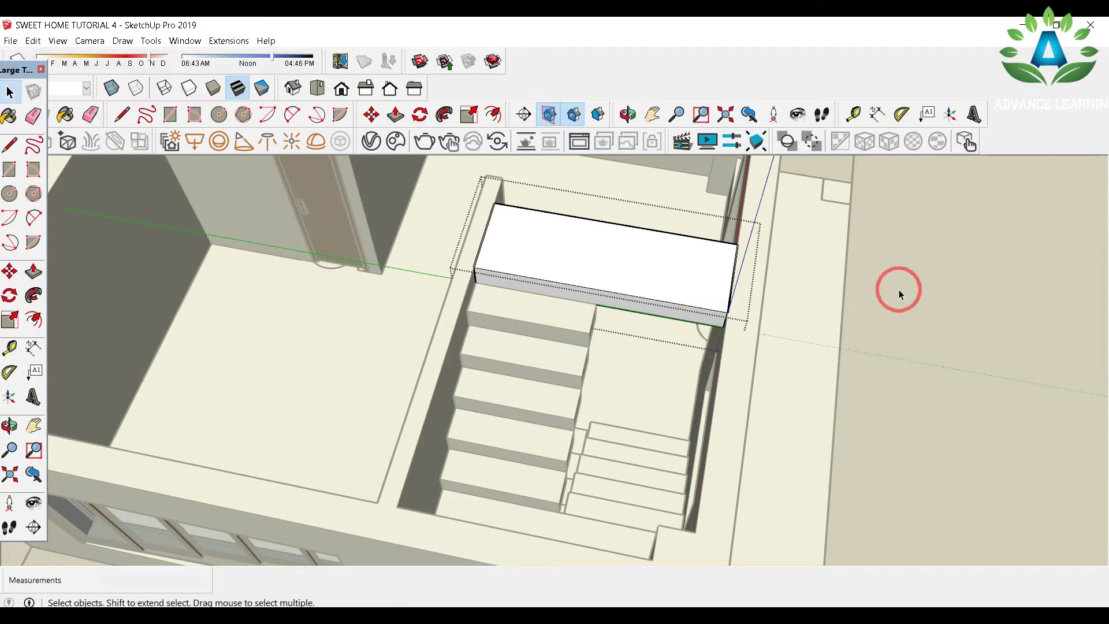
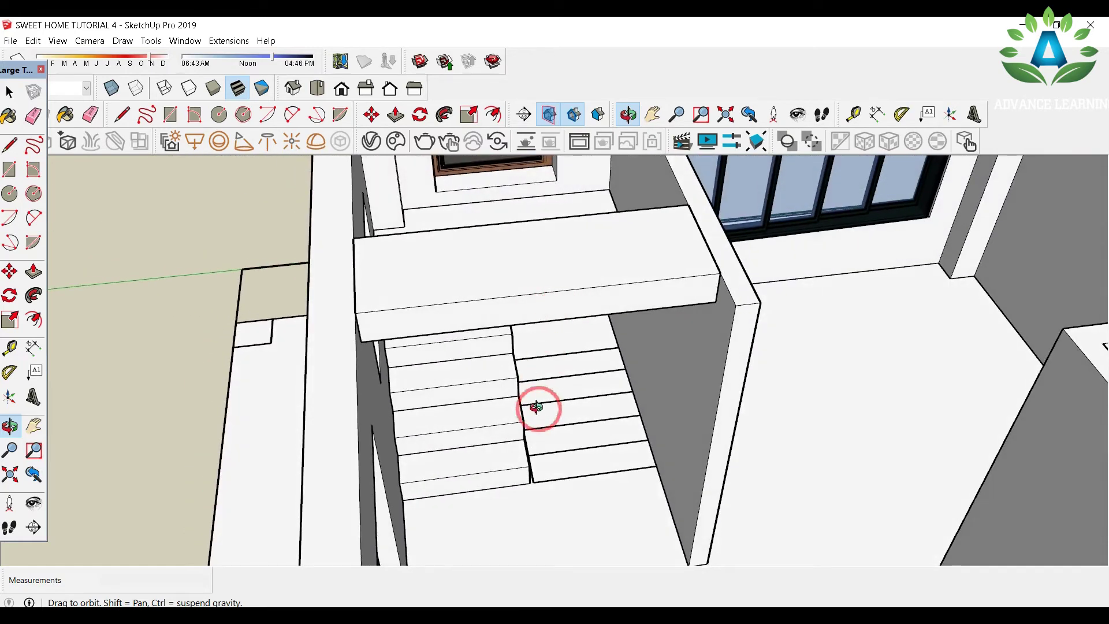
Step: Place 3-inch offset guides on the bottom step and start the vertical post lines at its edges
{"action": "scroll", "coordinate": [496, 439], "scroll_direction": "up", "scroll_amount": 3}
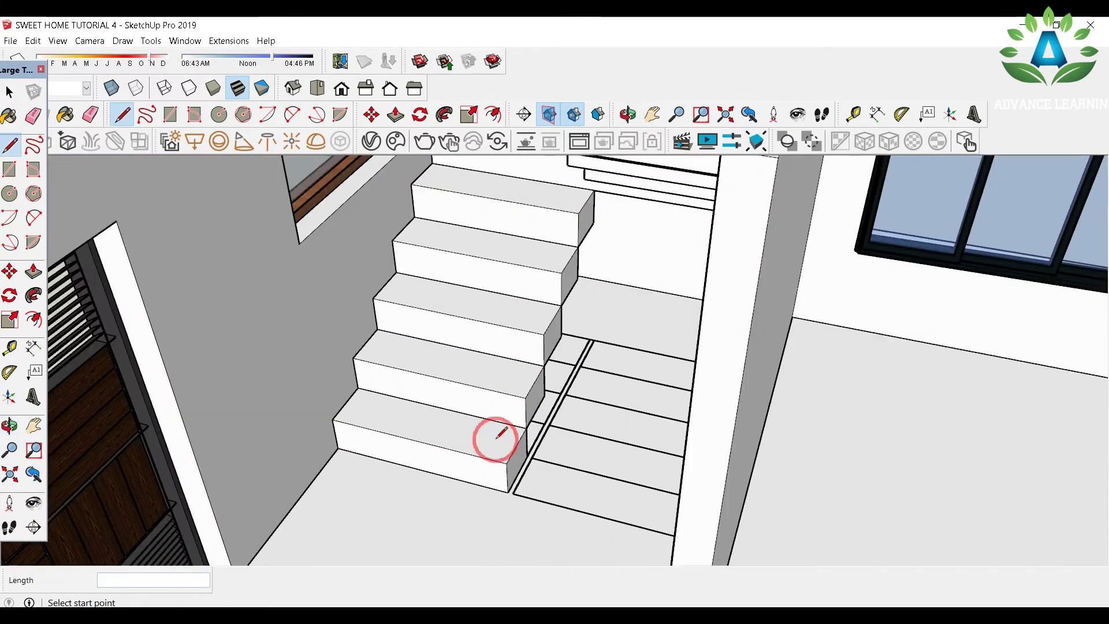
{"action": "key", "text": "t"}
{"action": "scroll", "coordinate": [497, 439], "scroll_direction": "up", "scroll_amount": 2}
{"action": "left_click", "coordinate": [524, 448]}
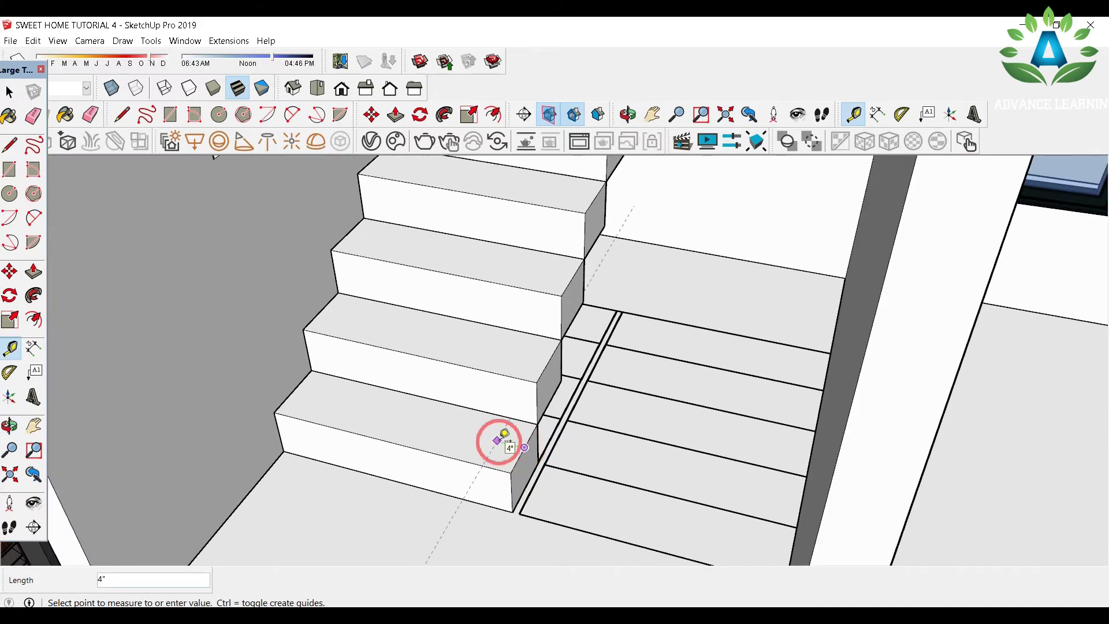
{"action": "key", "text": "l"}
{"action": "left_click", "coordinate": [504, 442]}
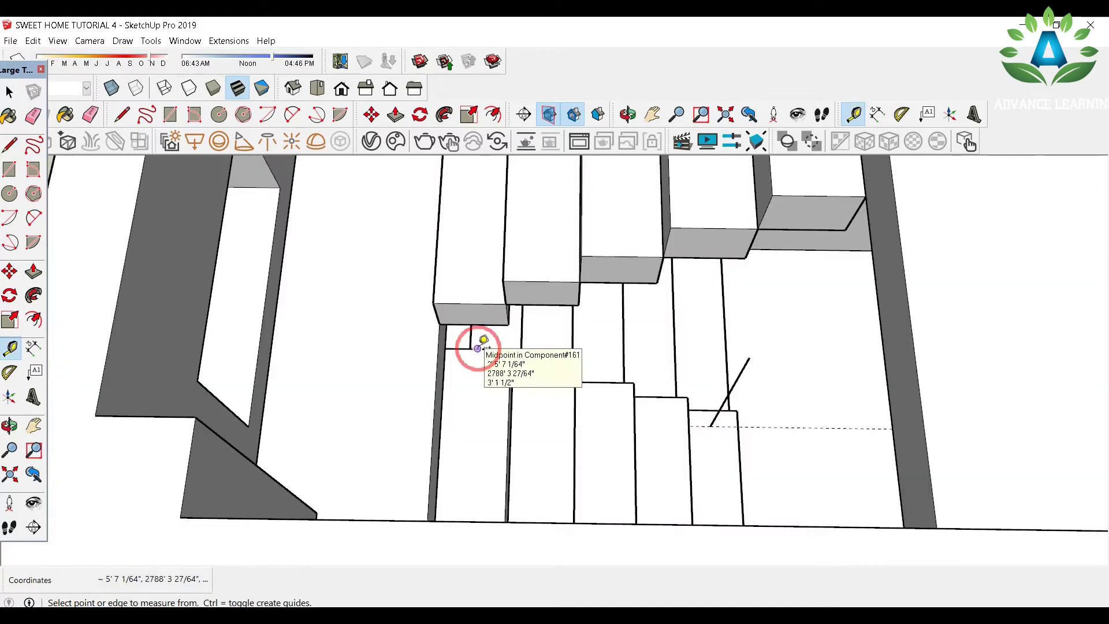
{"action": "left_click", "coordinate": [477, 349]}
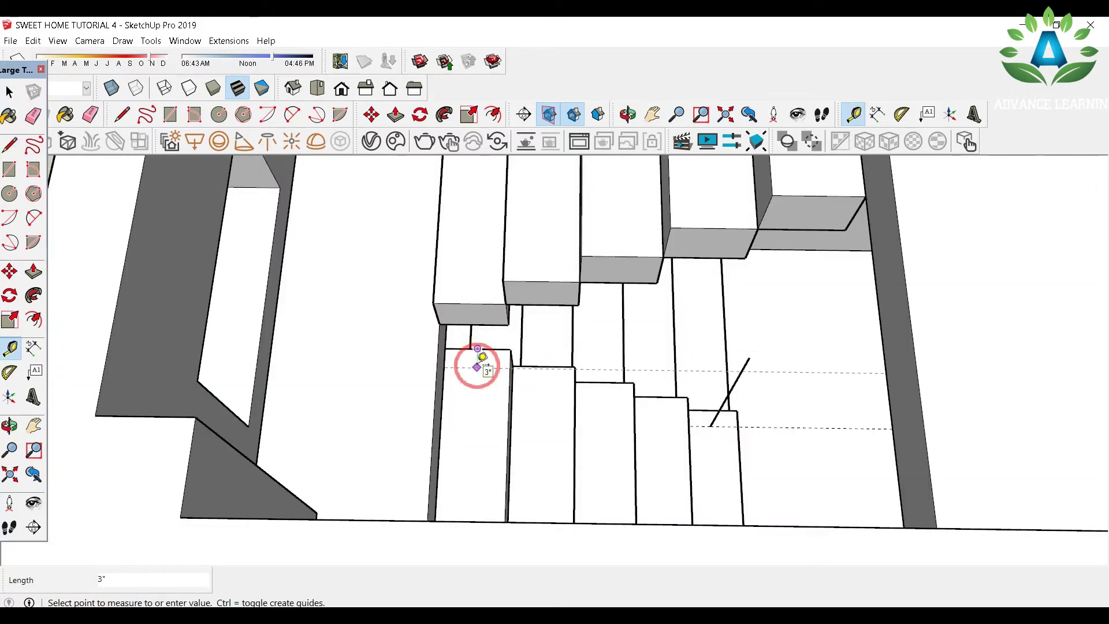
{"action": "key", "text": "l"}
{"action": "left_click", "coordinate": [476, 366]}
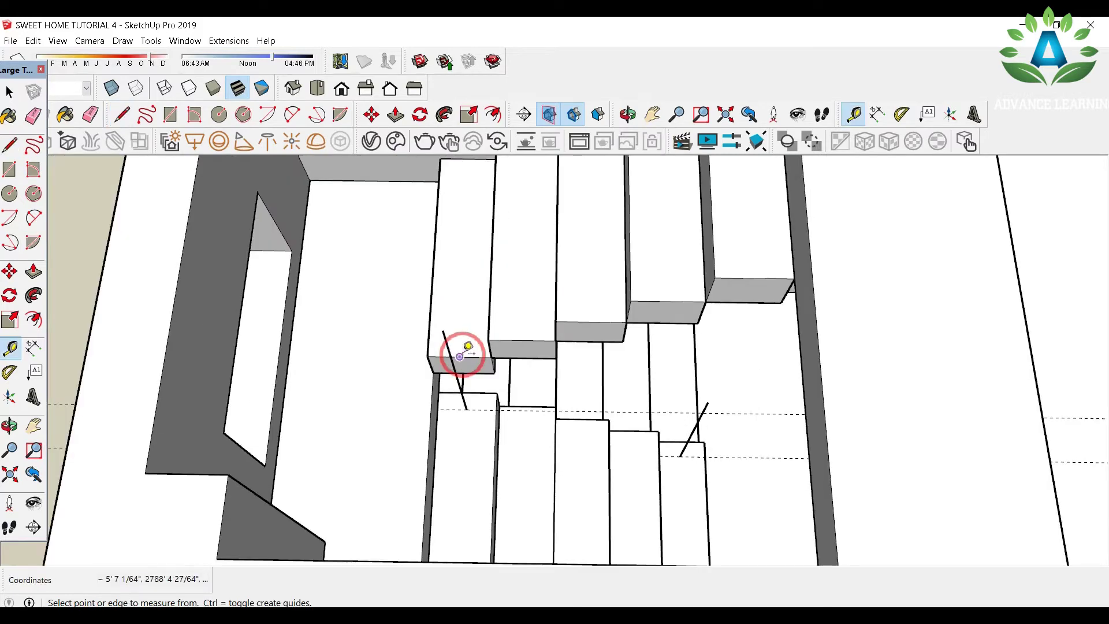
Step: Draw the 36-inch vertical posts and join their tops with sloping rail lines along both flights
{"action": "left_click", "coordinate": [460, 355]}
{"action": "left_click", "coordinate": [788, 287]}
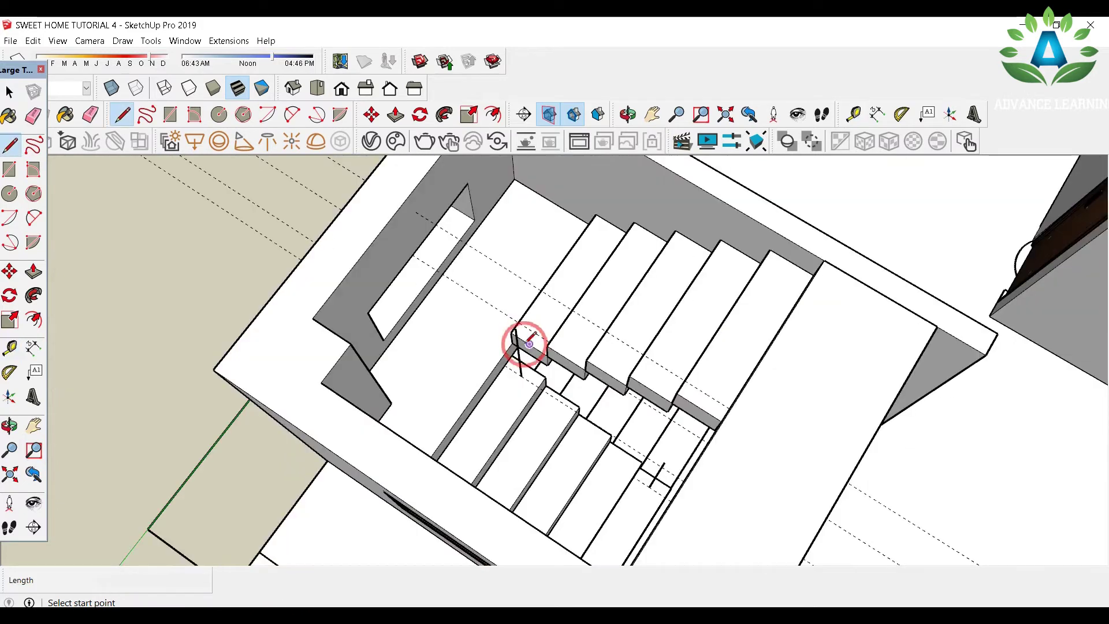
{"action": "left_click", "coordinate": [536, 334]}
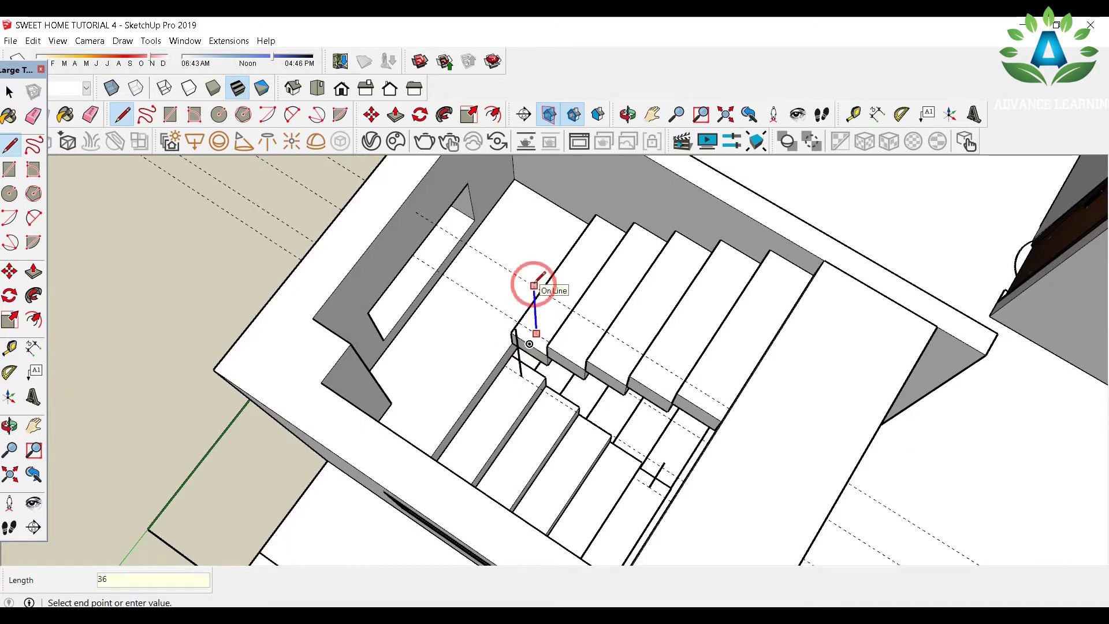
{"action": "left_click", "coordinate": [533, 274]}
{"action": "key", "text": "Escape"}
{"action": "left_click", "coordinate": [707, 394]}
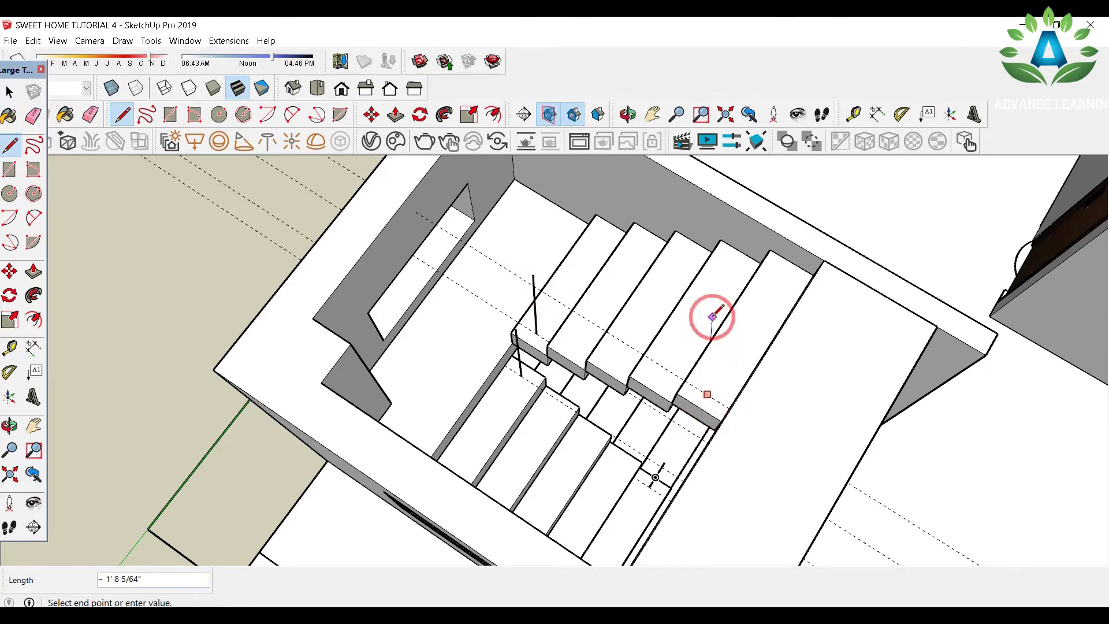
{"action": "middle_click_drag", "start_coordinate": [712, 317], "coordinate": [711, 194]}
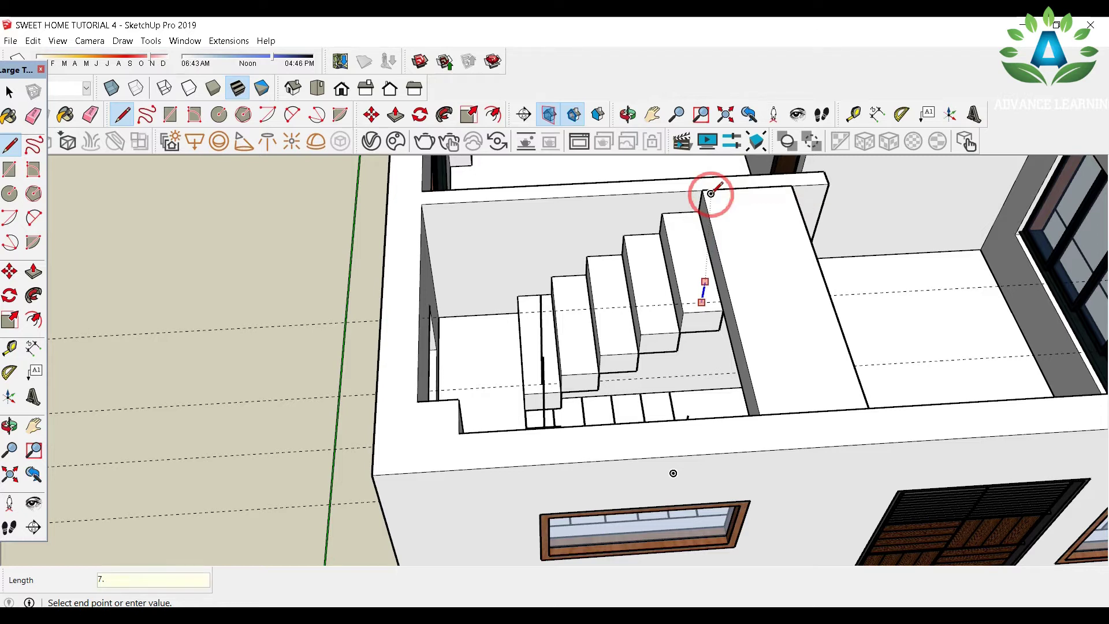
{"action": "middle_click_drag", "start_coordinate": [711, 193], "coordinate": [630, 346]}
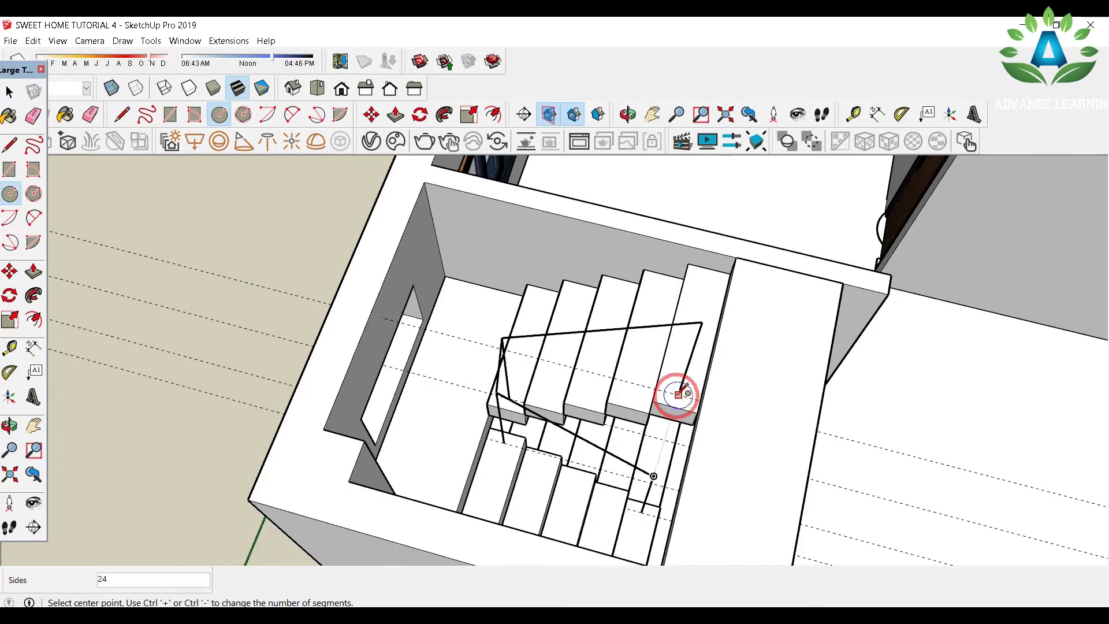
Step: Sweep a 0.5-inch-radius circle along the railing lines with Follow Me to form the tubular handrail
{"action": "left_click", "coordinate": [680, 394]}
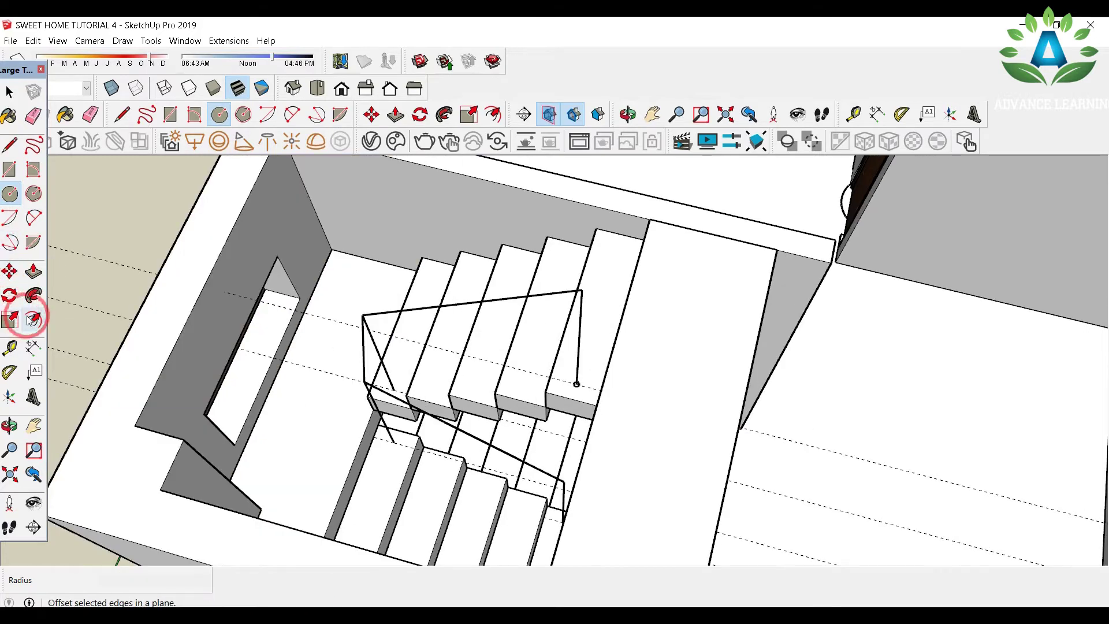
{"action": "left_click", "coordinate": [33, 296]}
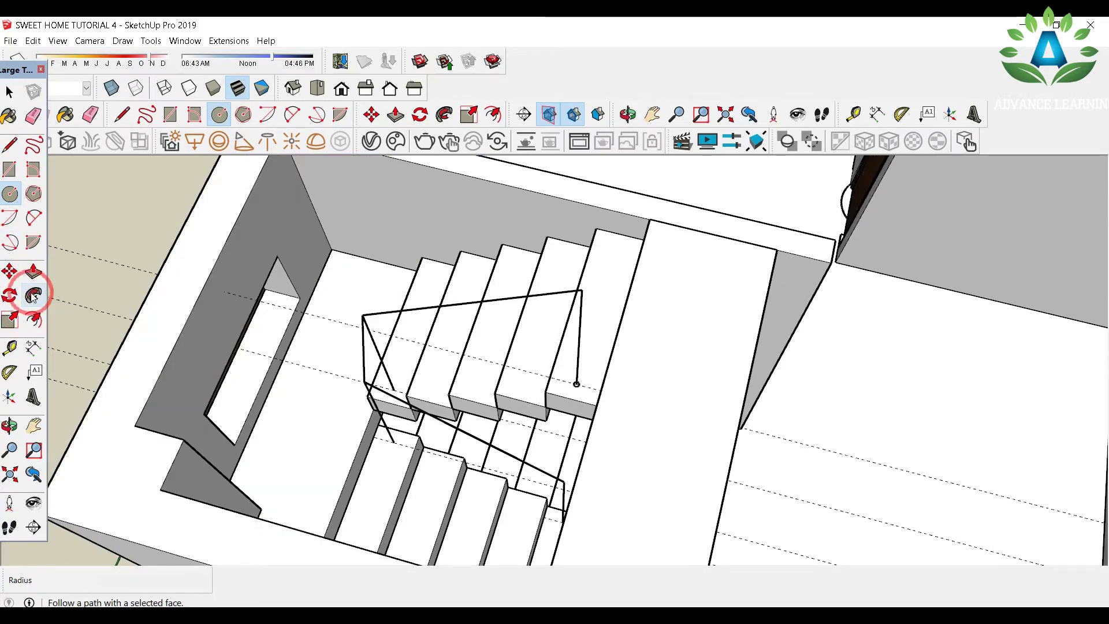
{"action": "left_click_drag", "start_coordinate": [576, 383], "coordinate": [588, 520]}
{"action": "scroll", "coordinate": [523, 524], "scroll_direction": "up", "scroll_amount": 3}
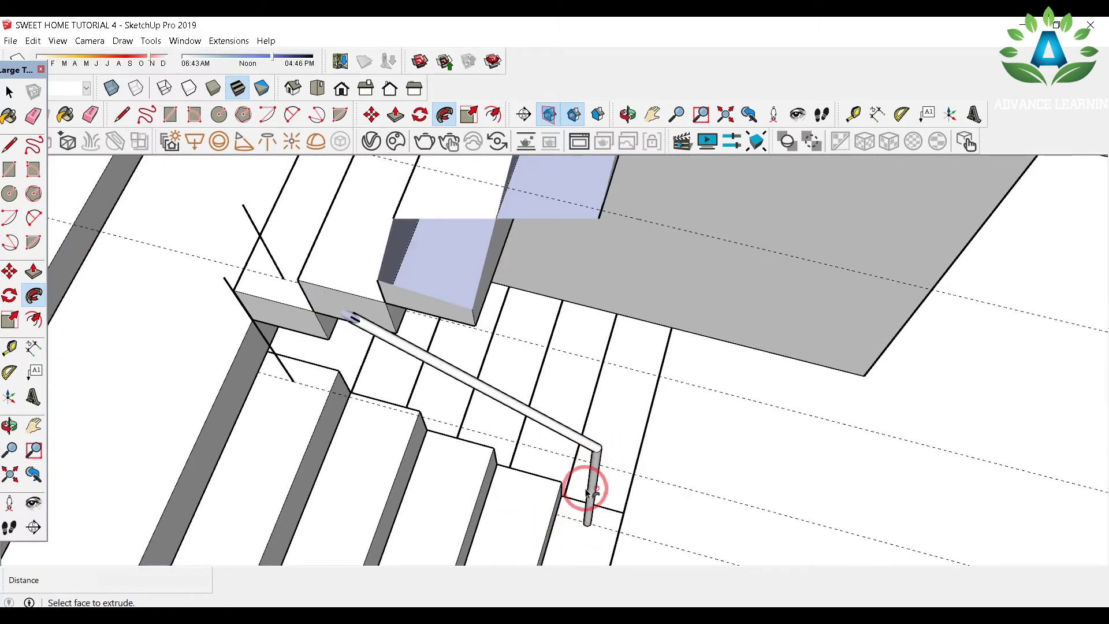
{"action": "scroll", "coordinate": [633, 384], "scroll_direction": "down", "scroll_amount": 2}
{"action": "scroll", "coordinate": [545, 465], "scroll_direction": "down", "scroll_amount": 2}
{"action": "mouse_move", "coordinate": [542, 405]}
{"action": "middle_mouse_down"}
{"action": "mouse_move", "coordinate": [503, 314]}
{"action": "mouse_move", "coordinate": [371, 296]}
{"action": "mouse_move", "coordinate": [453, 297]}
{"action": "mouse_move", "coordinate": [630, 234]}
{"action": "mouse_move", "coordinate": [549, 218]}
{"action": "mouse_move", "coordinate": [544, 348]}
{"action": "middle_mouse_up"}
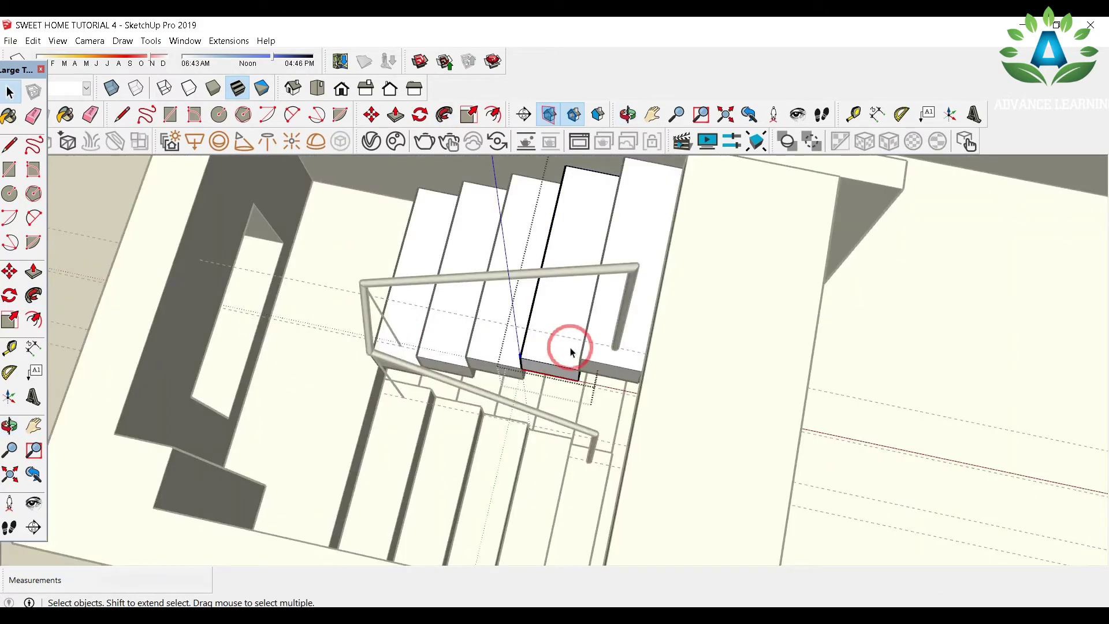
Step: Place Tape Measure guides 10 inches along the upper treads to mark baluster positions
{"action": "key", "text": "t"}
{"action": "left_click", "coordinate": [550, 361]}
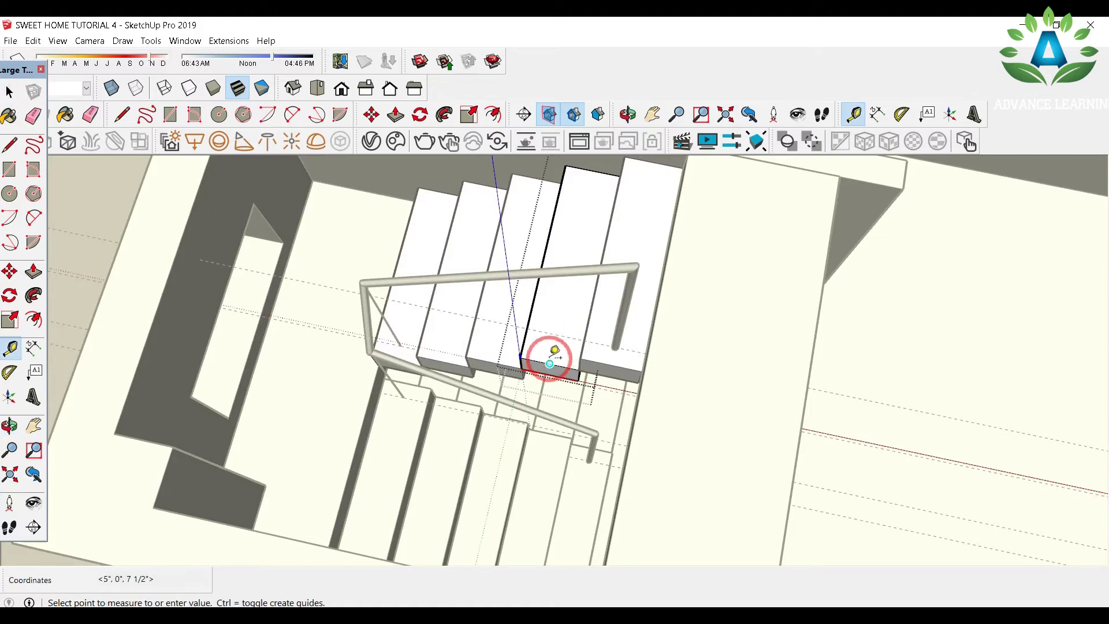
{"action": "left_click", "coordinate": [536, 285]}
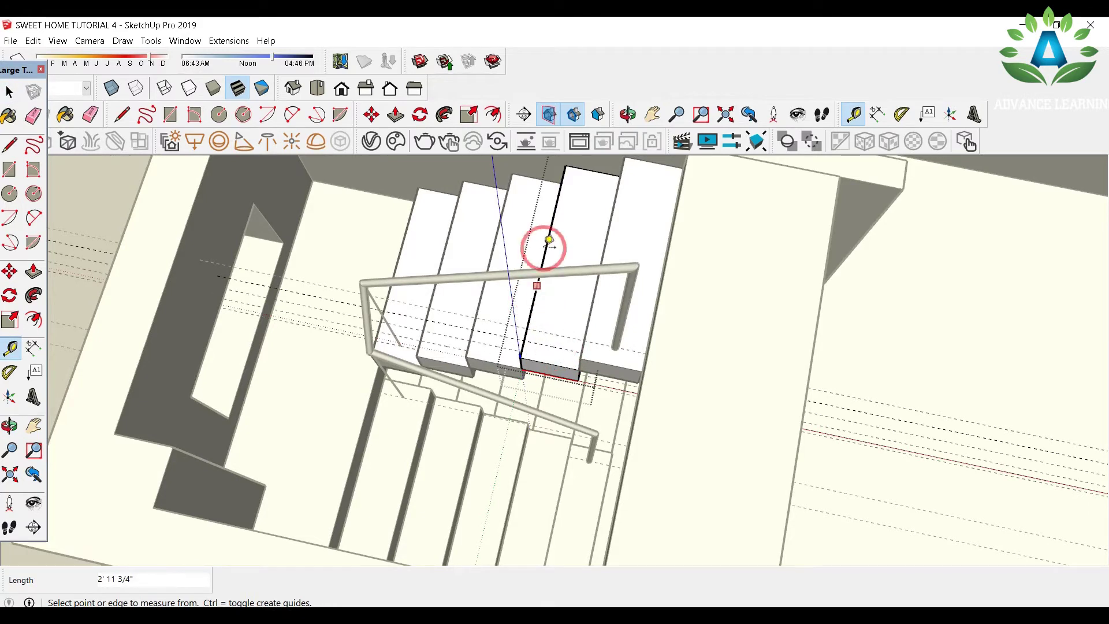
{"action": "left_click", "coordinate": [546, 252]}
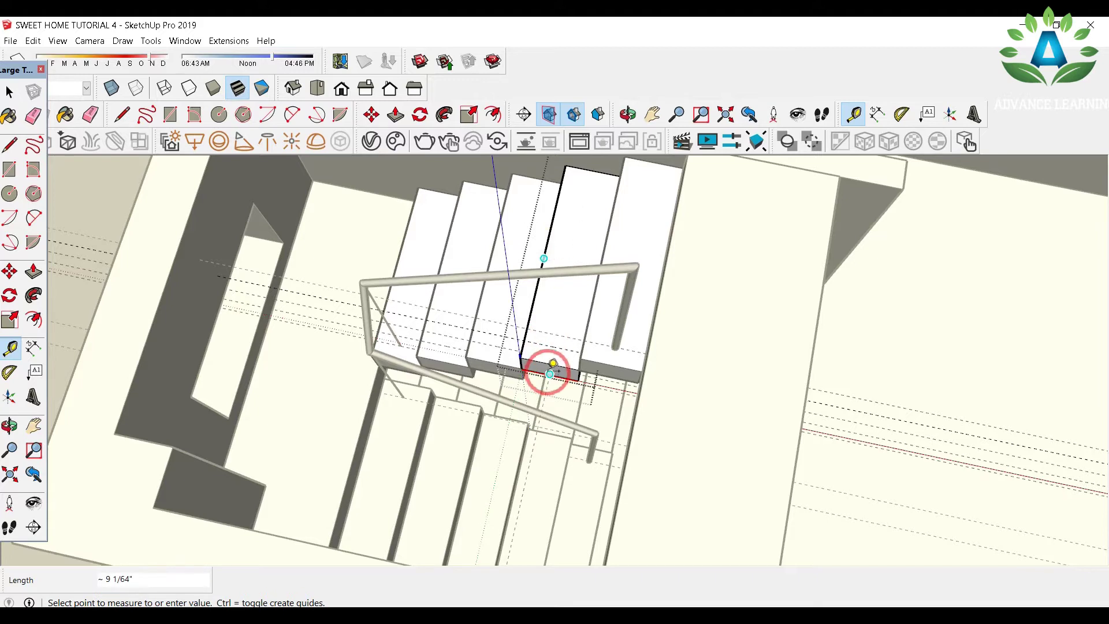
{"action": "left_click", "coordinate": [550, 365]}
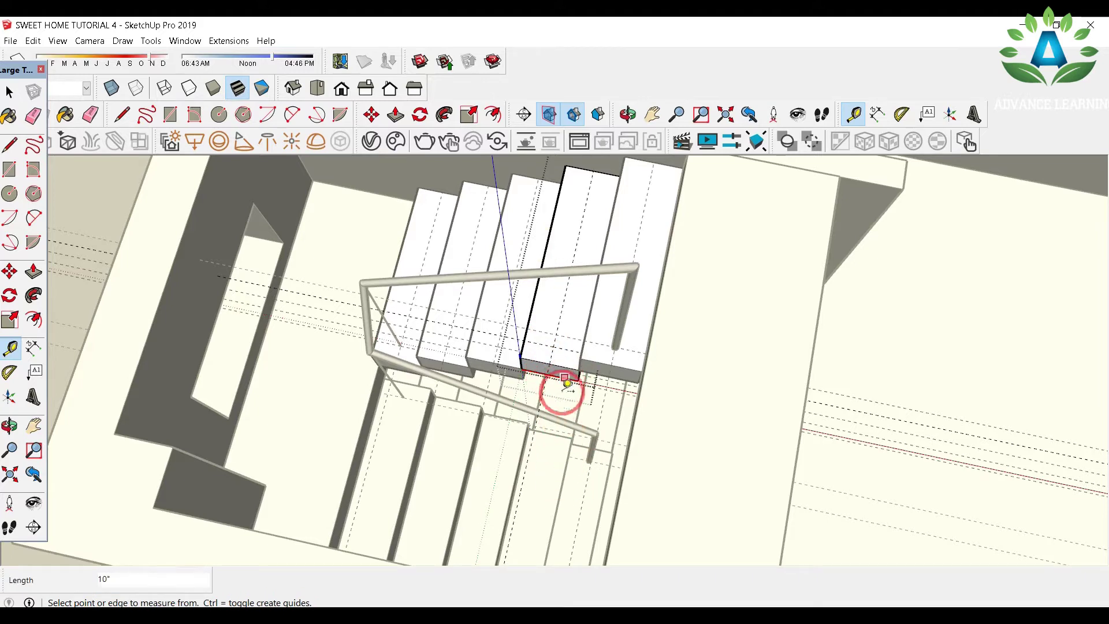
Step: Draw 0.5-inch-radius circles on the treads and raise them 36 inches to the handrail
{"action": "key", "text": "c"}
{"action": "scroll", "coordinate": [562, 405], "scroll_direction": "up", "scroll_amount": 2}
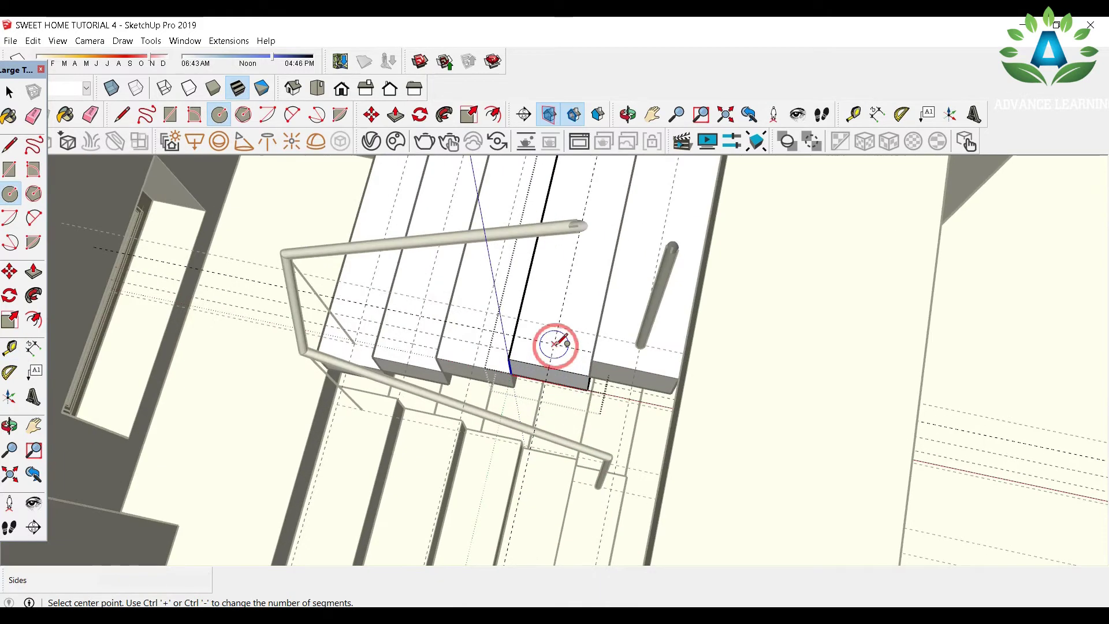
{"action": "left_click", "coordinate": [553, 345]}
{"action": "key", "text": "Return"}
{"action": "scroll", "coordinate": [374, 417], "scroll_direction": "down", "scroll_amount": 2}
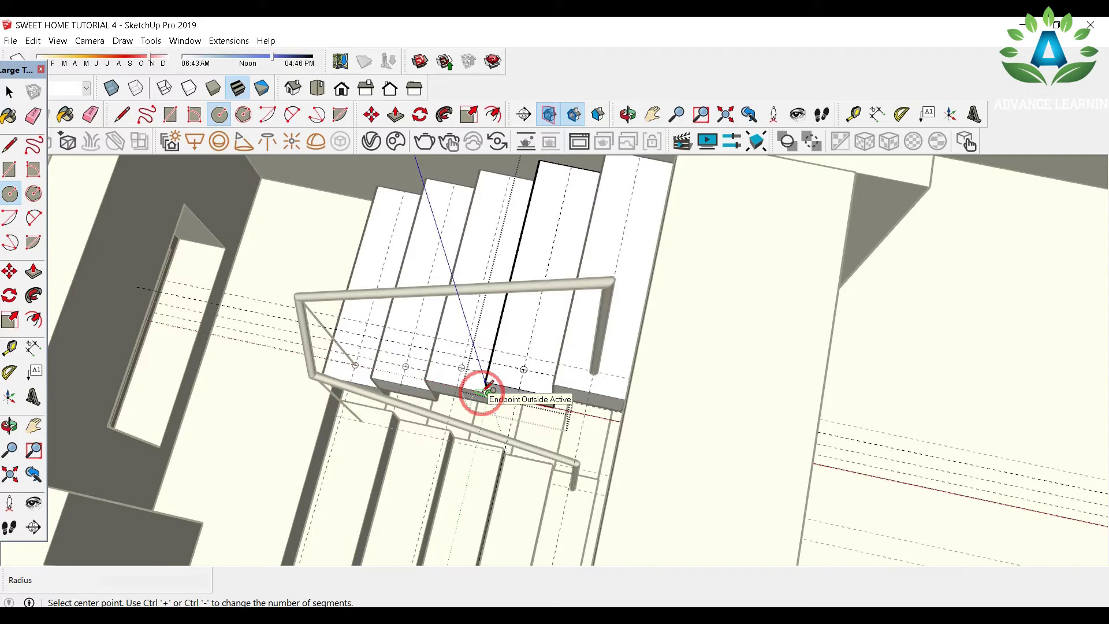
{"action": "key", "text": "p"}
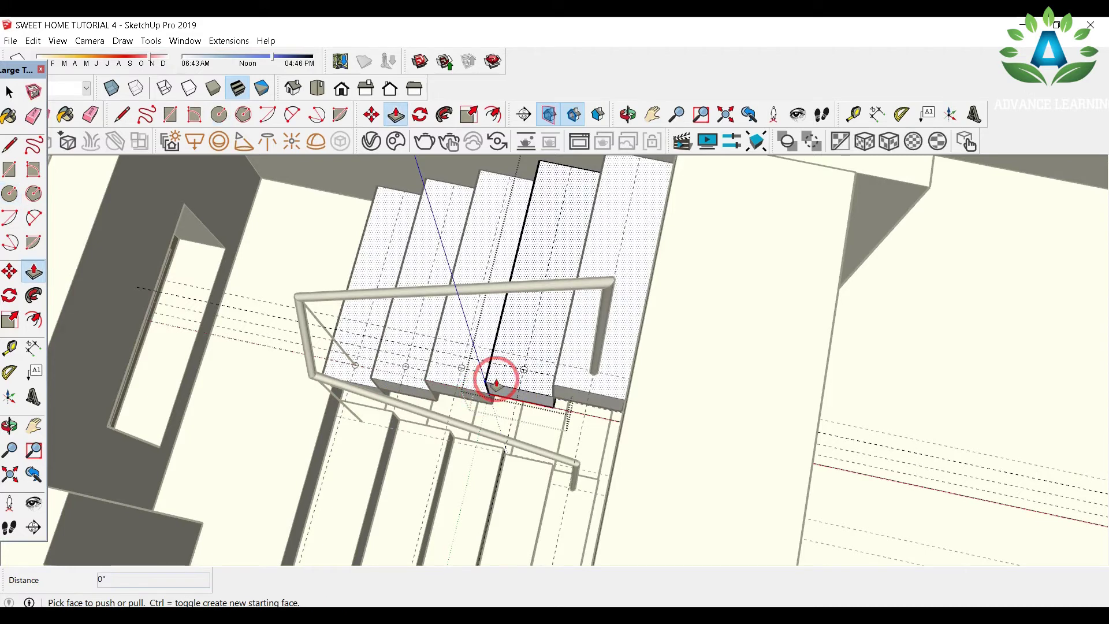
{"action": "left_click_drag", "start_coordinate": [524, 374], "coordinate": [508, 287]}
{"action": "key", "text": "space"}
{"action": "scroll", "coordinate": [594, 317], "scroll_direction": "down", "scroll_amount": 2}
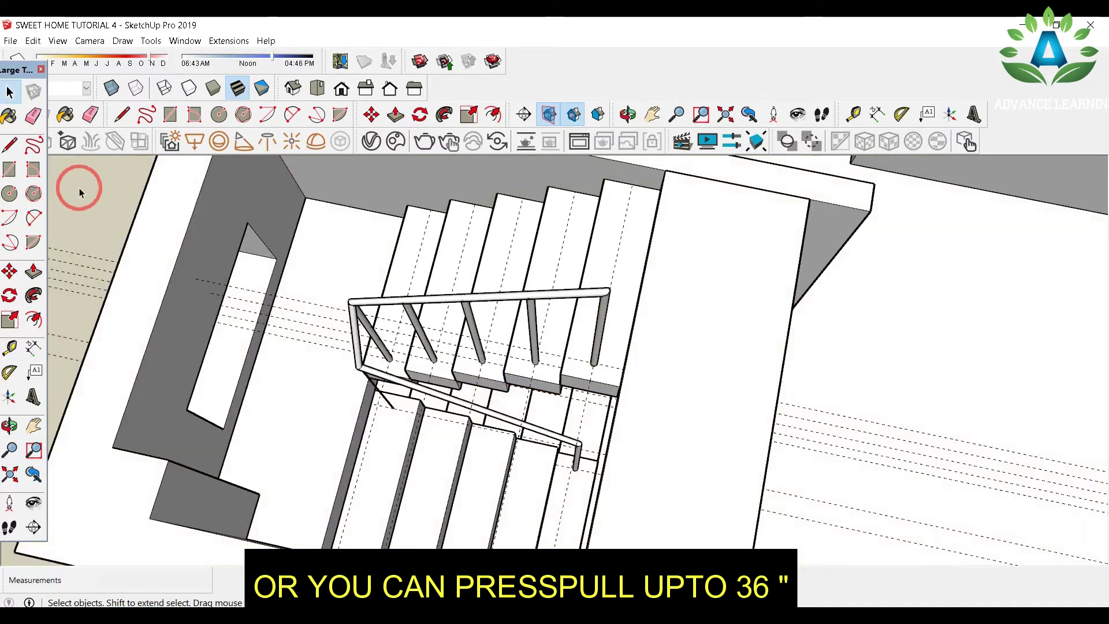
Step: Open the lower step group and place a Tape Measure guide on the tread
{"action": "middle_click_drag", "start_coordinate": [462, 413], "coordinate": [473, 439]}
{"action": "left_click", "coordinate": [10, 91]}
{"action": "double_click", "coordinate": [466, 450]}
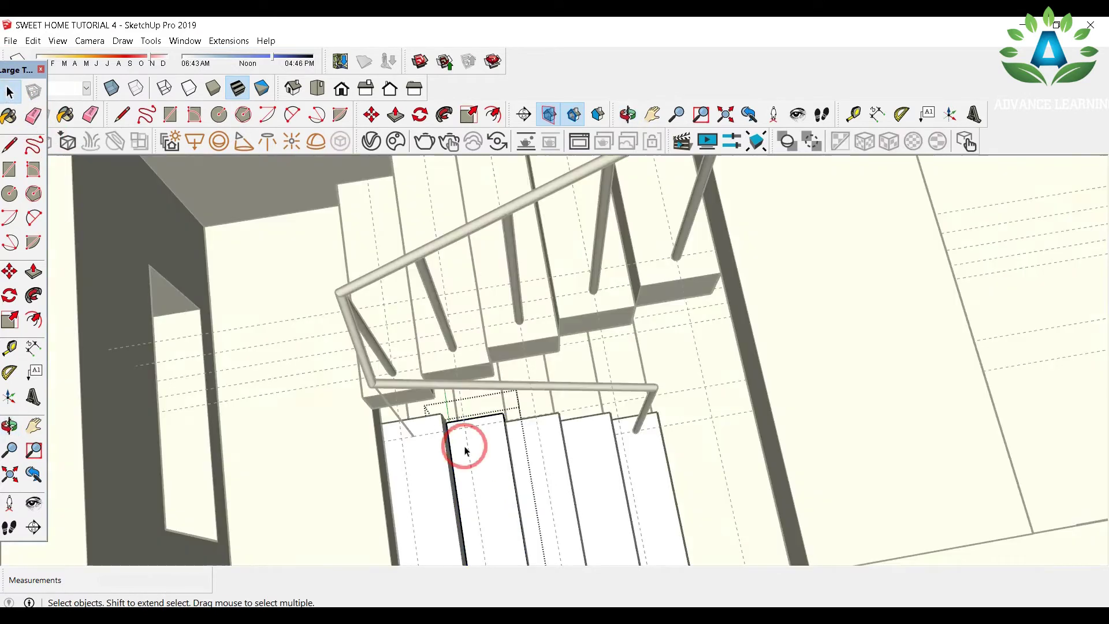
{"action": "scroll", "coordinate": [468, 447], "scroll_direction": "up", "scroll_amount": 1}
{"action": "key", "text": "t"}
{"action": "left_click", "coordinate": [475, 415]}
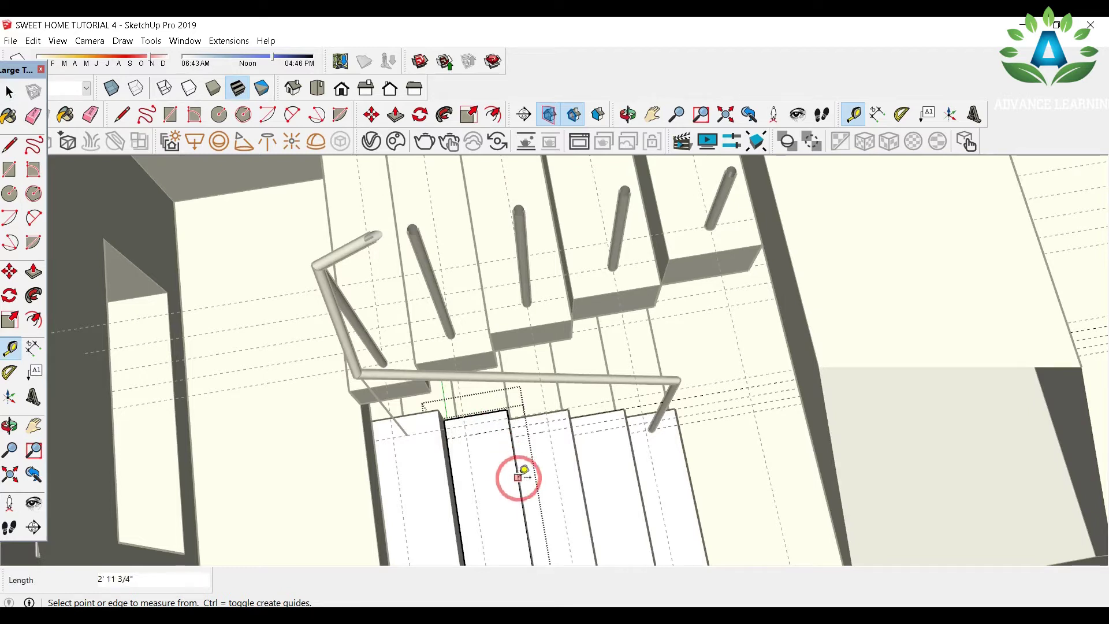
{"action": "left_click", "coordinate": [470, 417]}
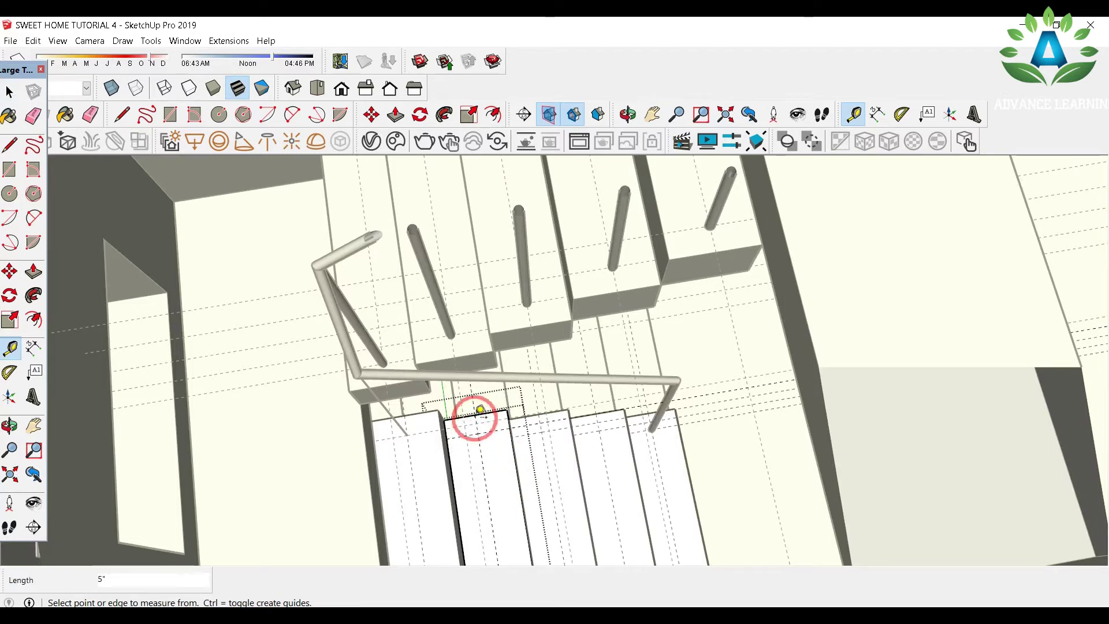
{"action": "scroll", "coordinate": [468, 441], "scroll_direction": "up", "scroll_amount": 1}
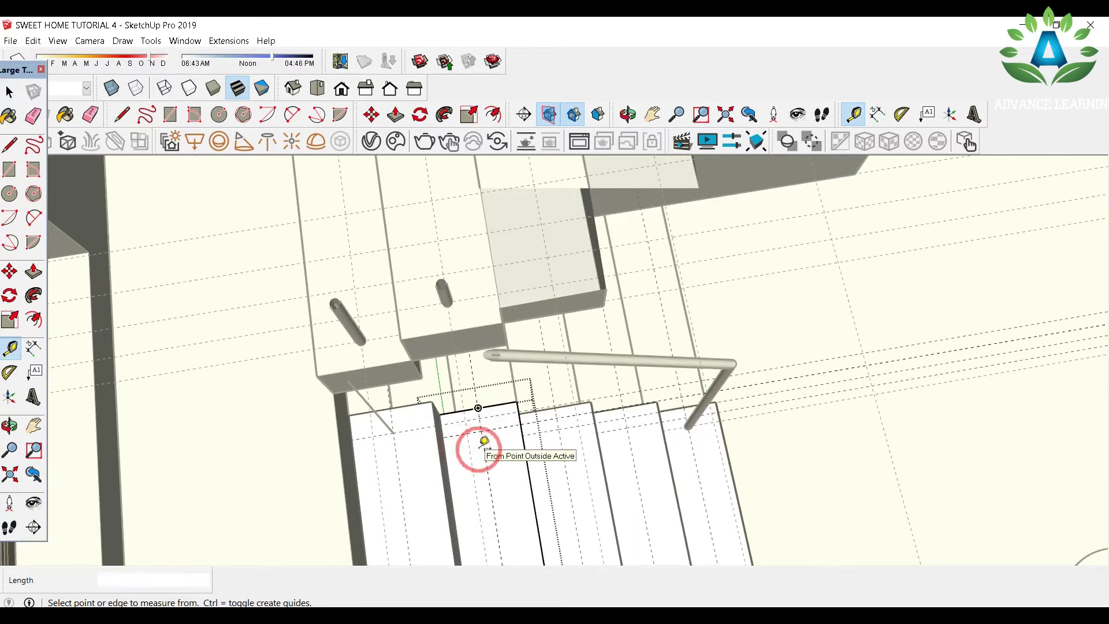
Step: Draw a 0.5-inch-radius circle at the tread's guide point
{"action": "key", "text": "c"}
{"action": "left_click", "coordinate": [481, 430]}
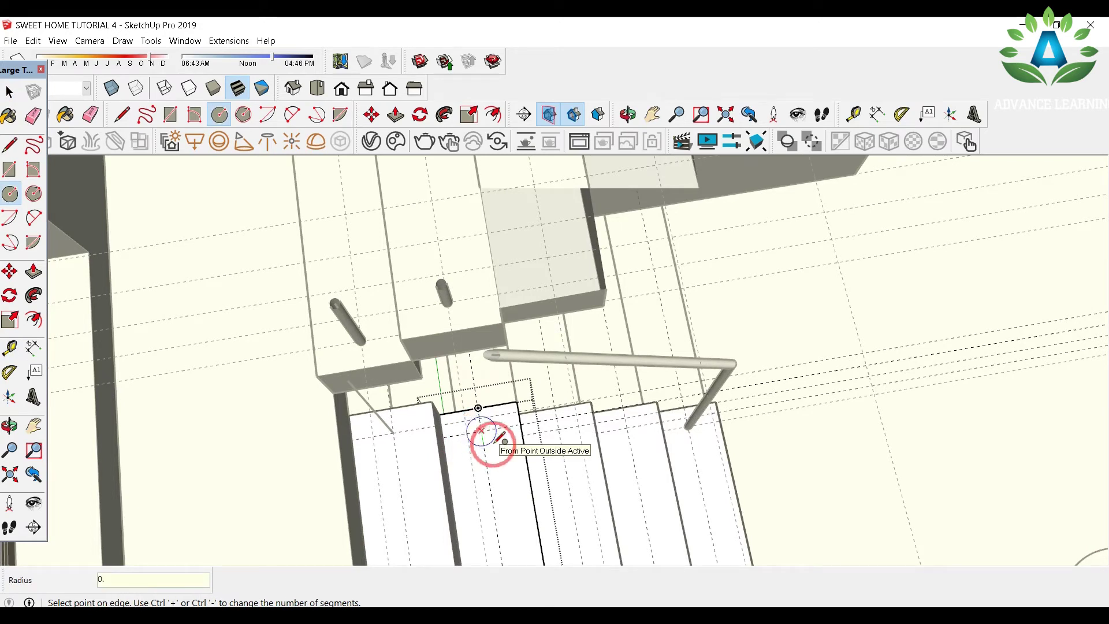
{"action": "key", "text": "Return"}
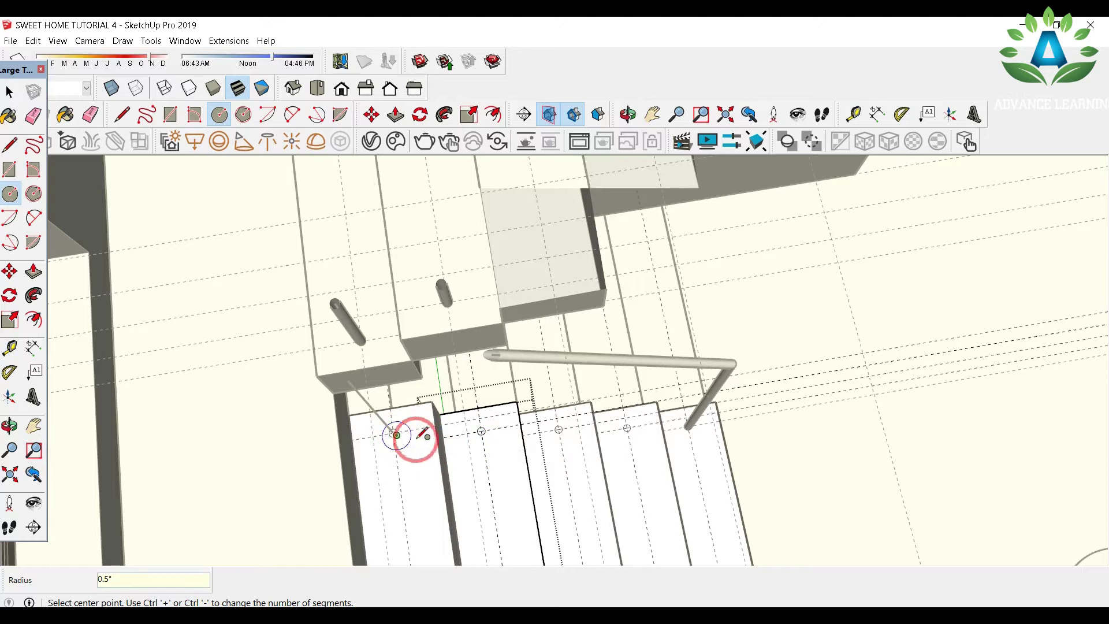
{"action": "key", "text": "space"}
{"action": "middle_click_drag", "start_coordinate": [566, 433], "coordinate": [631, 433]}
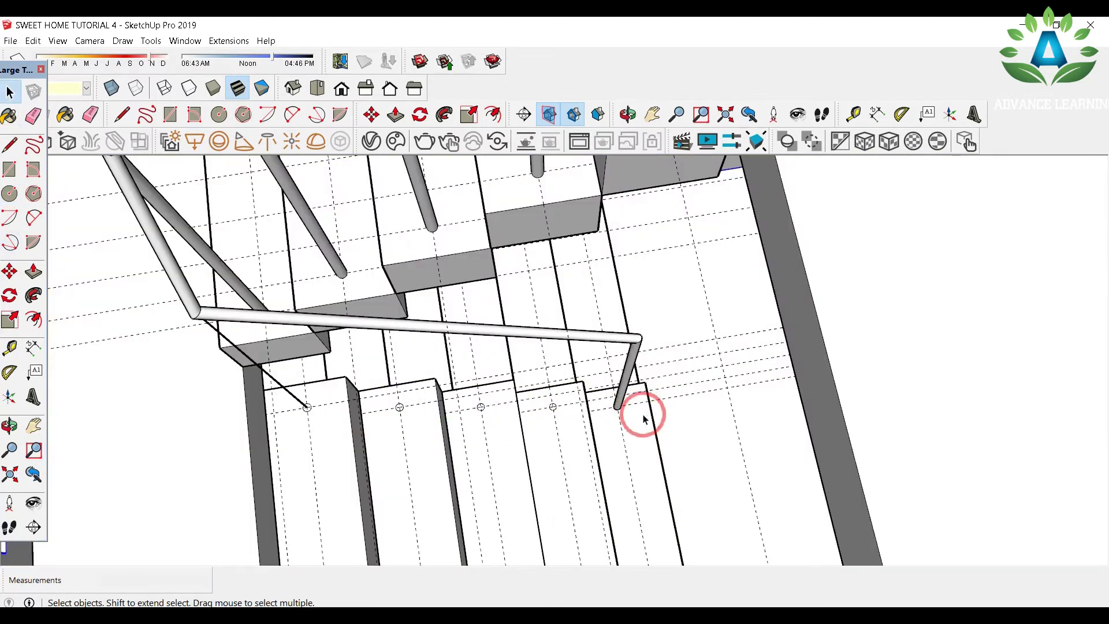
Step: Make the tread component unique and raise its circle into a post reaching the handrail
{"action": "left_click", "coordinate": [643, 450]}
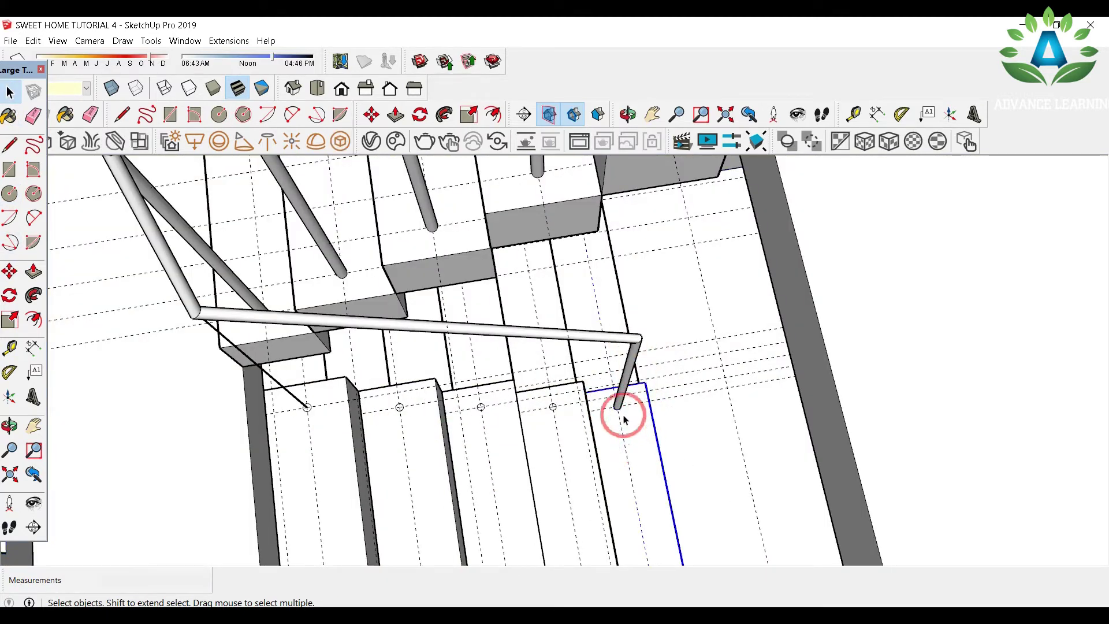
{"action": "right_click", "coordinate": [628, 440]}
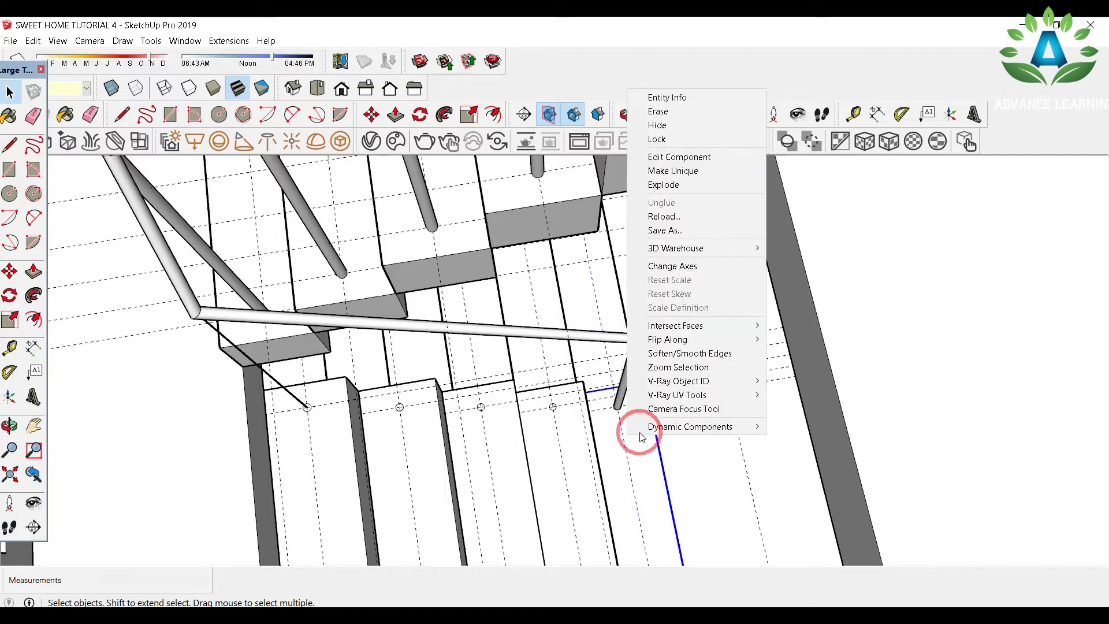
{"action": "left_click", "coordinate": [692, 171]}
{"action": "scroll", "coordinate": [570, 415], "scroll_direction": "up", "scroll_amount": 3}
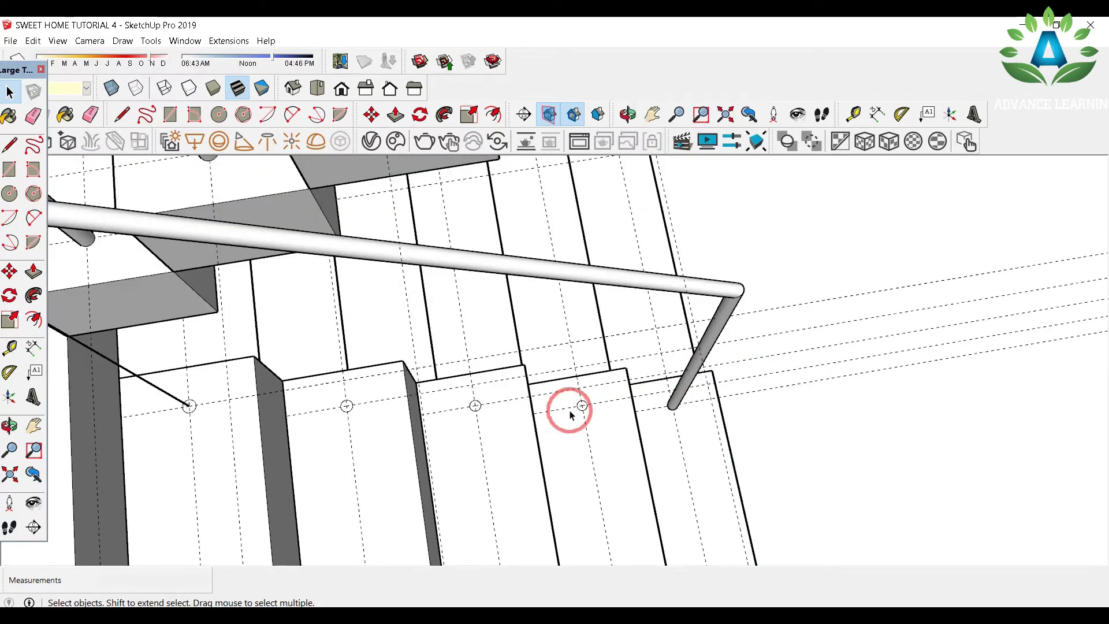
{"action": "double_click", "coordinate": [581, 406]}
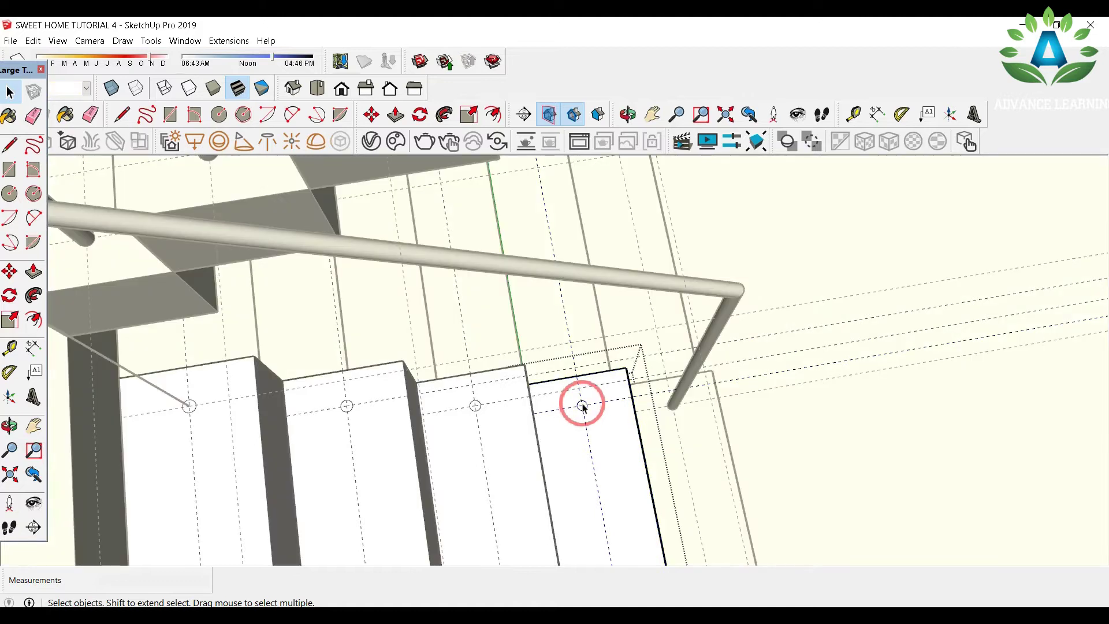
{"action": "scroll", "coordinate": [583, 412], "scroll_direction": "up", "scroll_amount": 3}
{"action": "key", "text": "p"}
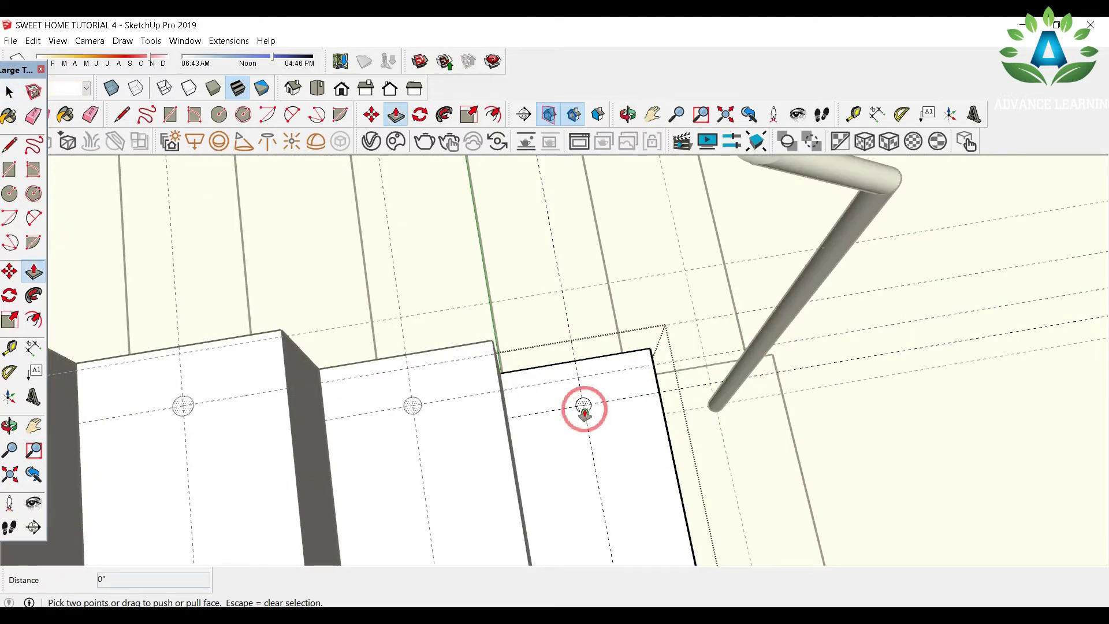
{"action": "left_click", "coordinate": [583, 406]}
{"action": "scroll", "coordinate": [586, 376], "scroll_direction": "down", "scroll_amount": 3}
{"action": "left_click", "coordinate": [589, 346]}
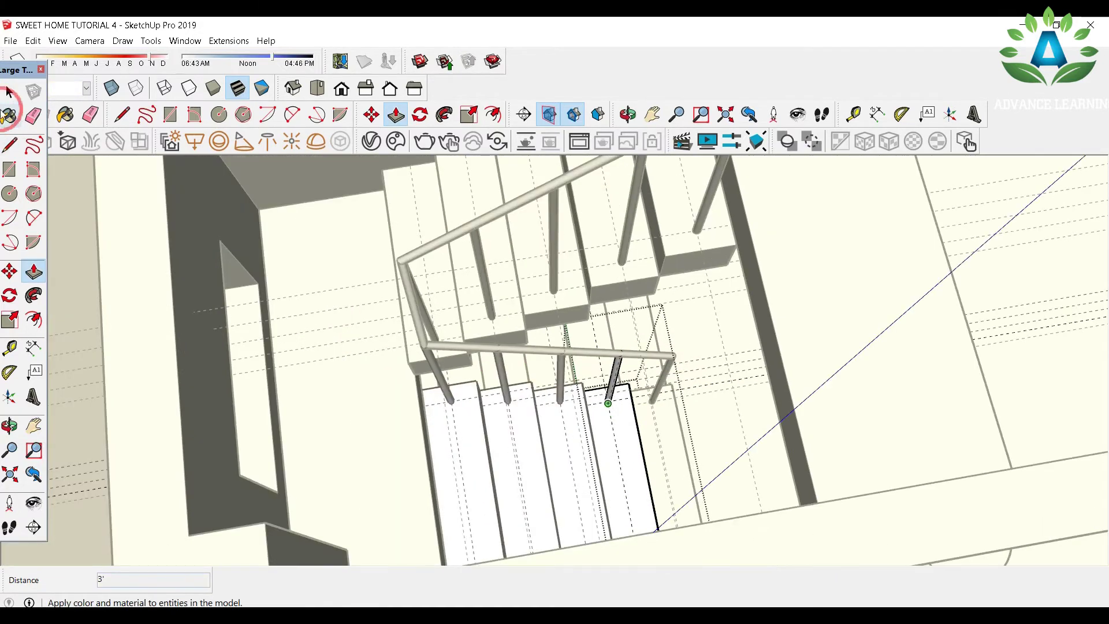
{"action": "left_click", "coordinate": [10, 91]}
Step: Delete all guide lines from the model
{"action": "scroll", "coordinate": [71, 209], "scroll_direction": "up", "scroll_amount": 2}
{"action": "middle_click_drag", "start_coordinate": [575, 372], "coordinate": [6, 75]}
{"action": "left_click", "coordinate": [34, 41]}
{"action": "left_click", "coordinate": [135, 154]}
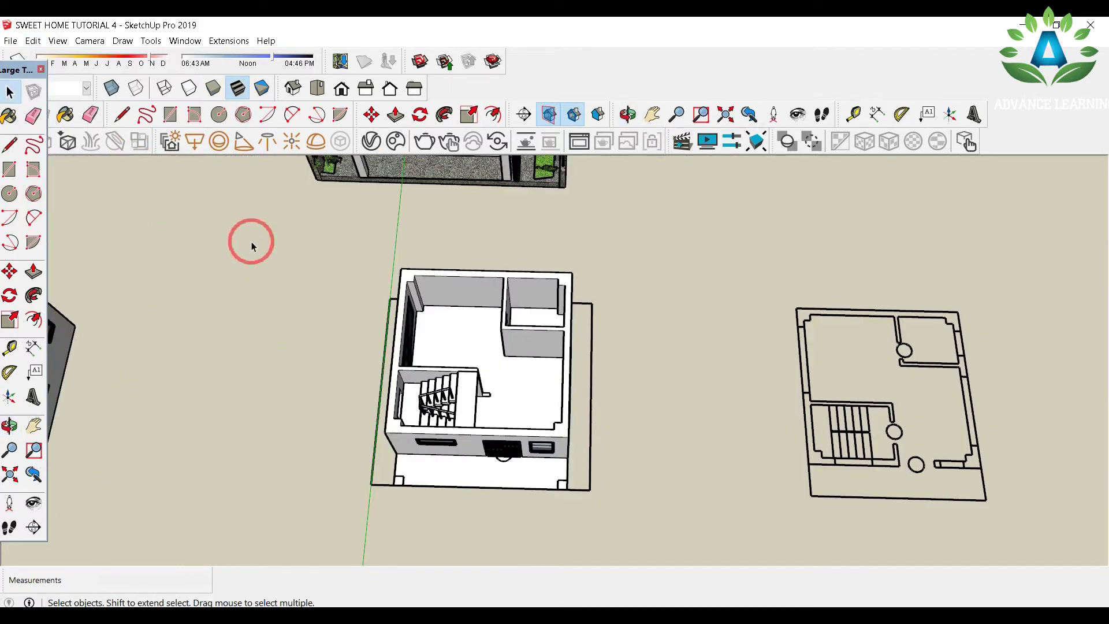
Step: Box-select the entire house and make it a single group
{"action": "left_click_drag", "start_coordinate": [250, 240], "coordinate": [664, 483]}
{"action": "right_click", "coordinate": [451, 335]}
{"action": "left_click", "coordinate": [500, 157]}
{"action": "scroll", "coordinate": [436, 421], "scroll_direction": "up", "scroll_amount": 4}
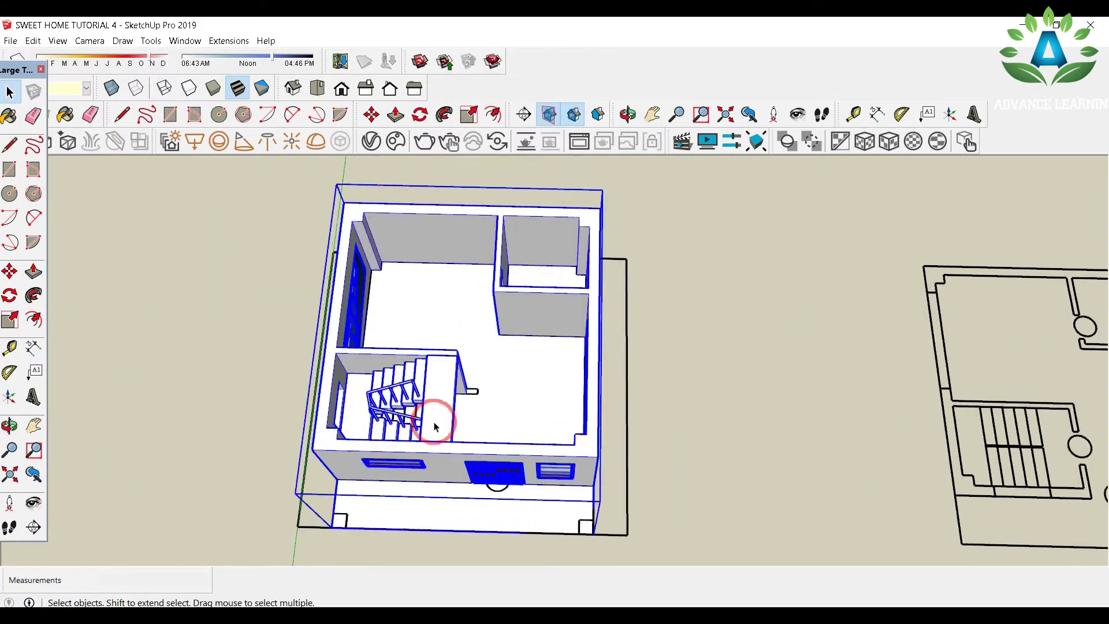
Step: Move the grouped house to a new position using a corner as base point
{"action": "key", "text": "m"}
{"action": "left_click", "coordinate": [310, 550]}
{"action": "key", "text": "ctrl"}
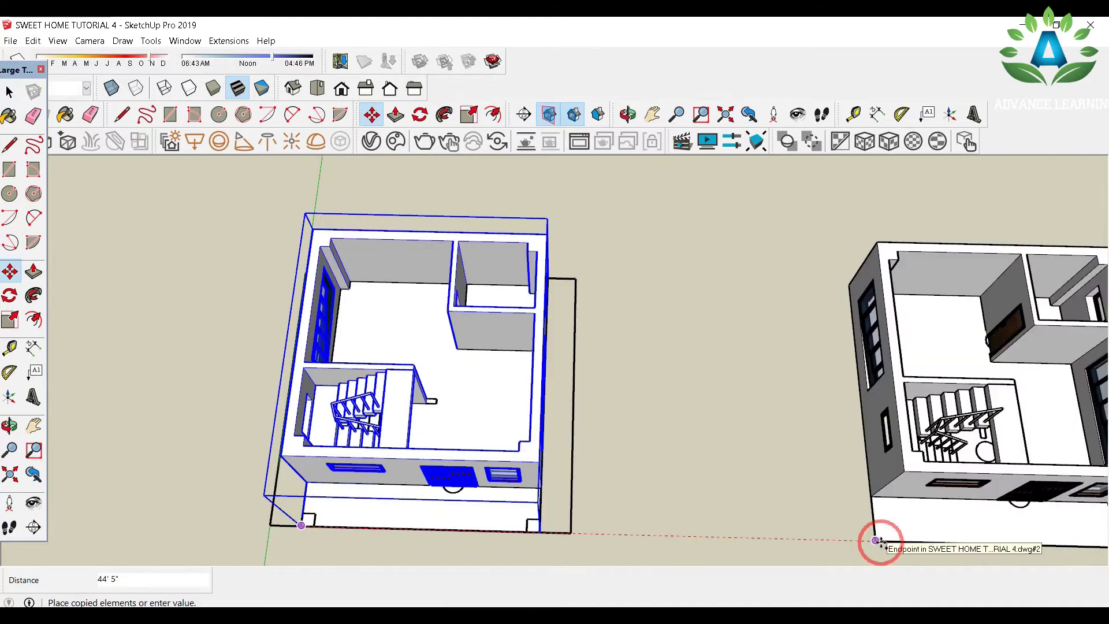
{"action": "left_click", "coordinate": [875, 540]}
{"action": "scroll", "coordinate": [802, 388], "scroll_direction": "down", "scroll_amount": 1}
{"action": "key", "text": "space"}
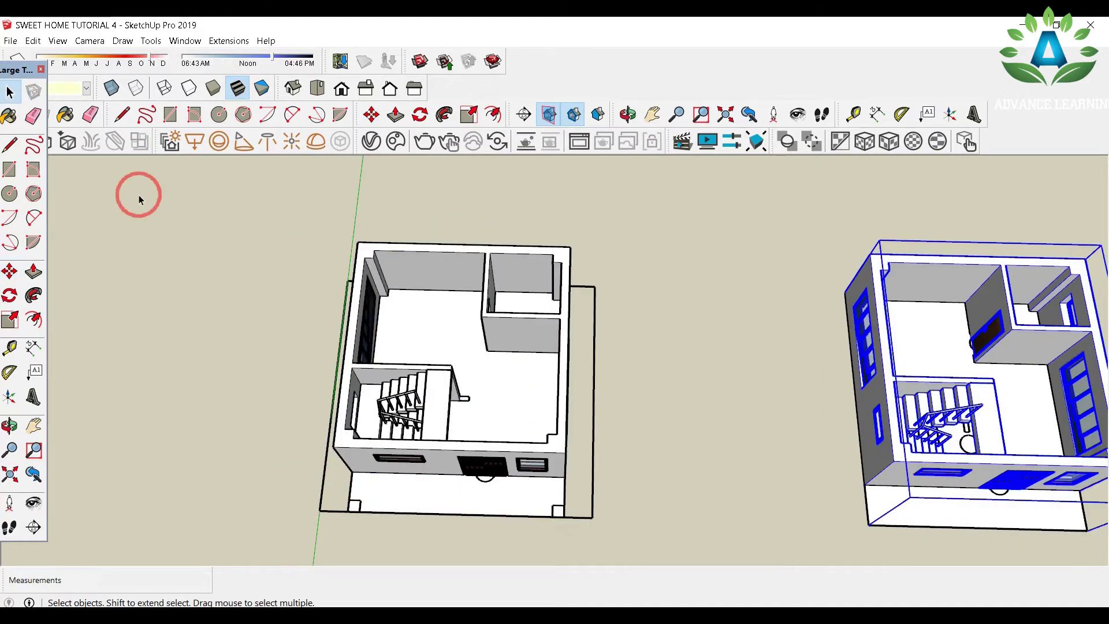
{"action": "left_click", "coordinate": [487, 236]}
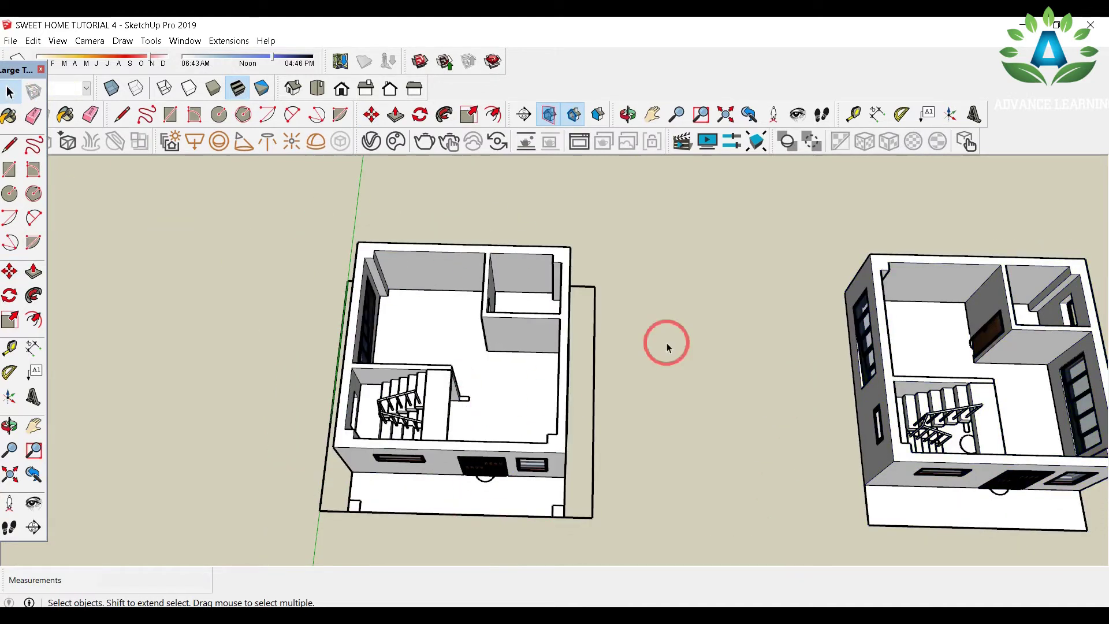
{"action": "scroll", "coordinate": [520, 346], "scroll_direction": "down", "scroll_amount": 2}
{"action": "scroll", "coordinate": [520, 359], "scroll_direction": "up", "scroll_amount": 5}
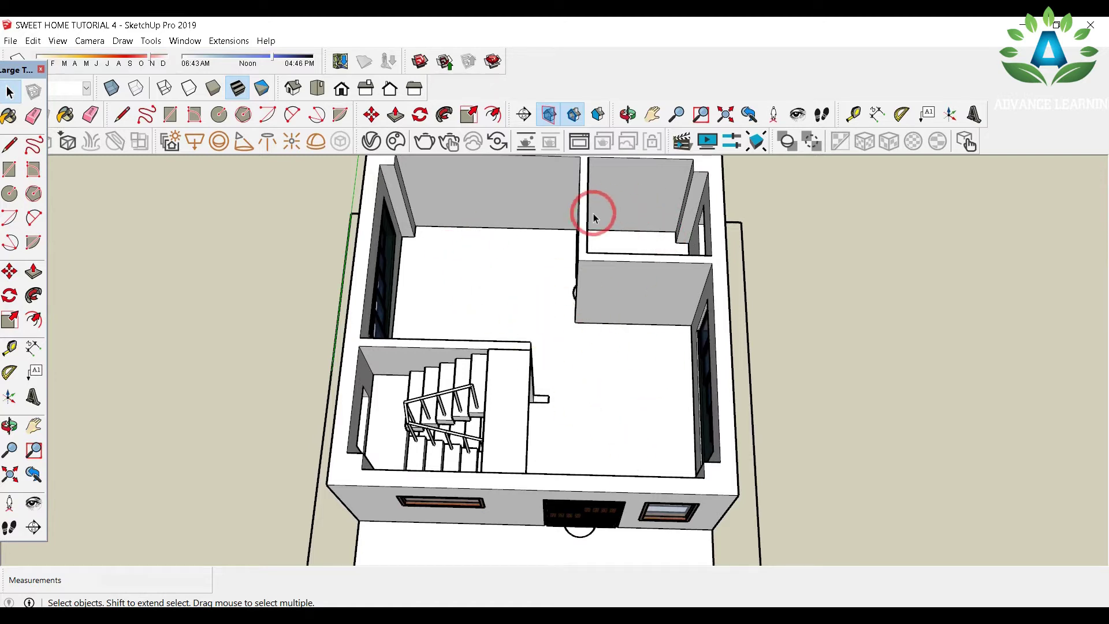
{"action": "scroll", "coordinate": [841, 280], "scroll_direction": "down", "scroll_amount": 1}
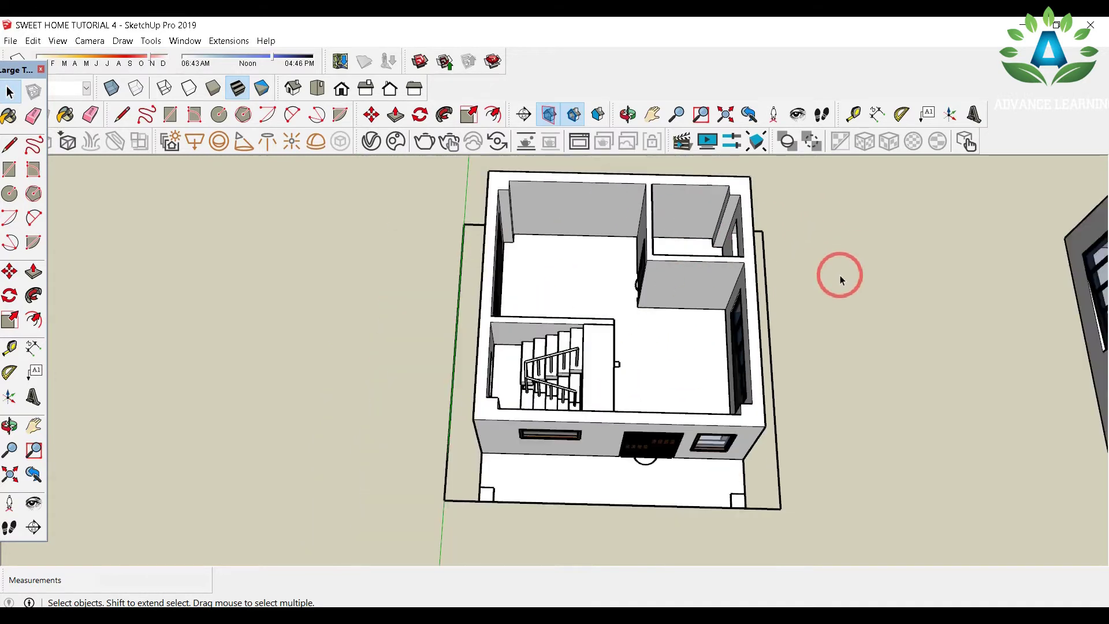
{"action": "scroll", "coordinate": [722, 202], "scroll_direction": "up", "scroll_amount": 1}
{"action": "mouse_move", "coordinate": [667, 248]}
{"action": "middle_mouse_down"}
{"action": "mouse_move", "coordinate": [664, 300]}
{"action": "mouse_move", "coordinate": [660, 193]}
{"action": "mouse_move", "coordinate": [661, 251]}
{"action": "middle_mouse_up"}
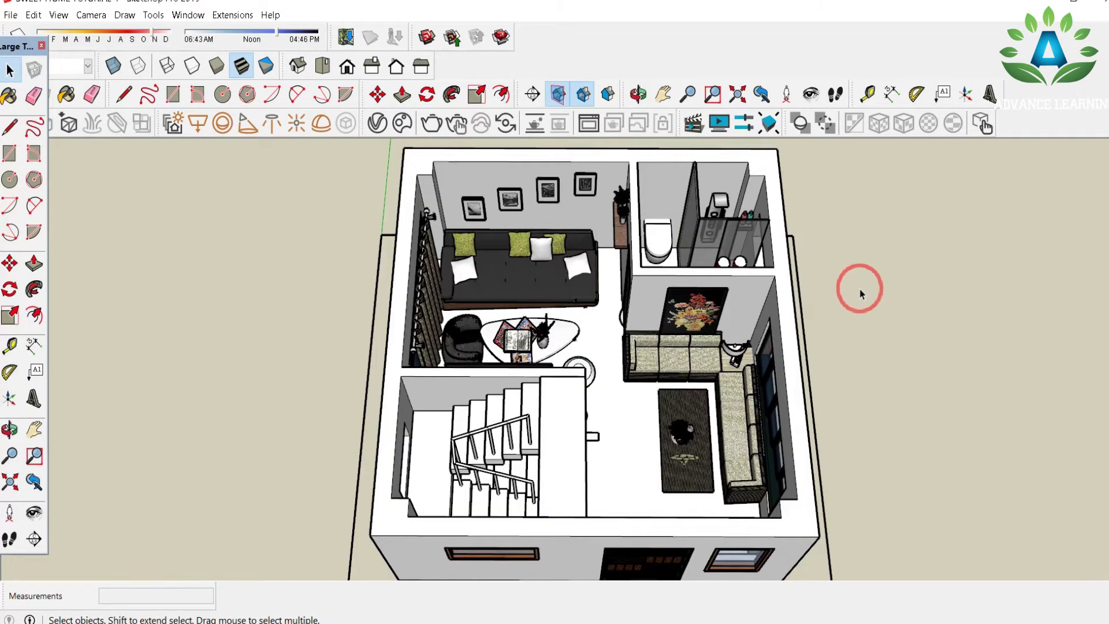
{"action": "key", "text": "o"}
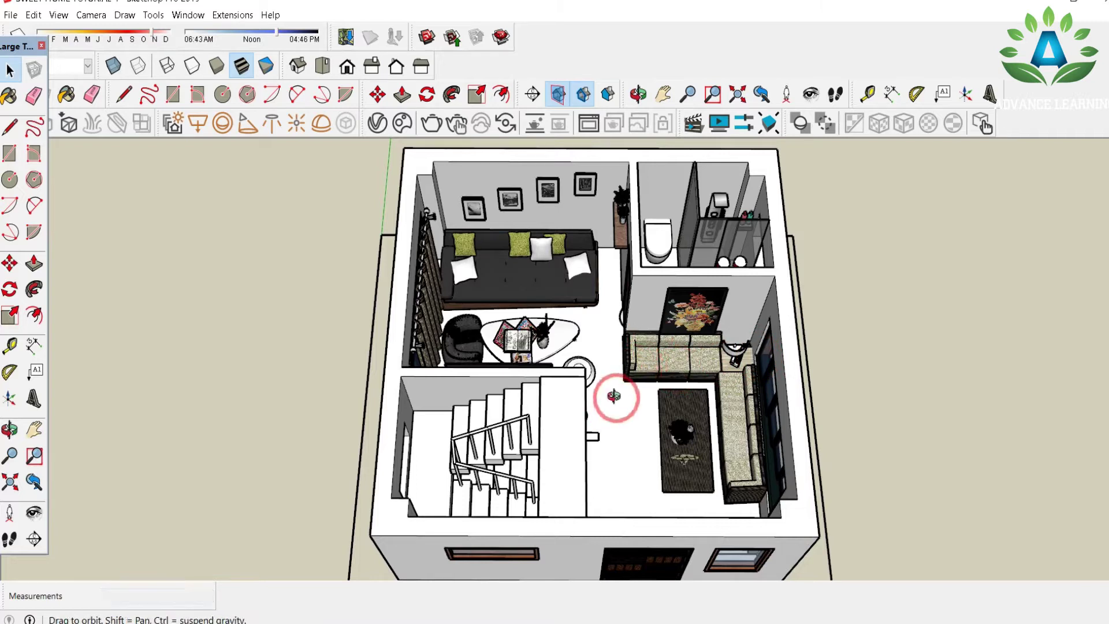
{"action": "left_click_drag", "start_coordinate": [636, 316], "coordinate": [589, 305]}
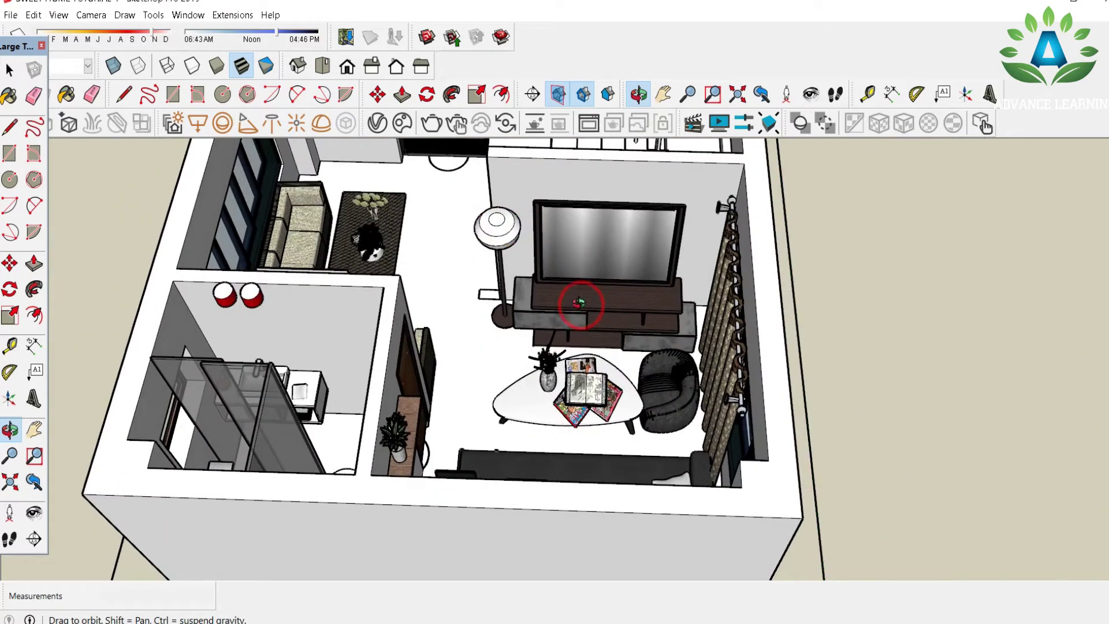
{"action": "left_click_drag", "start_coordinate": [644, 387], "coordinate": [603, 283]}
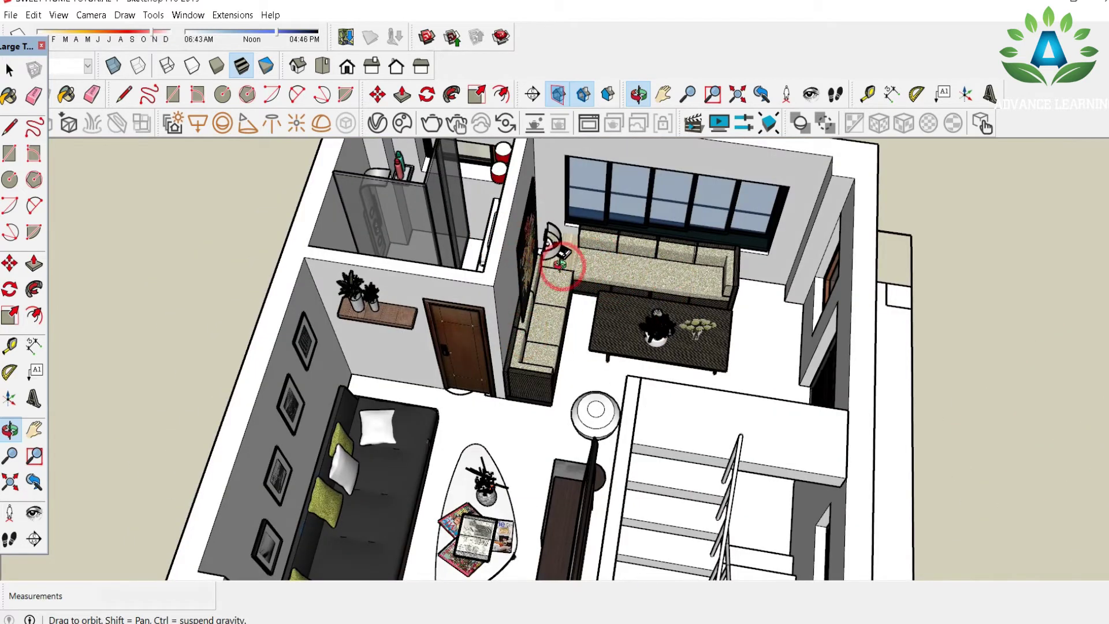
{"action": "left_click_drag", "start_coordinate": [588, 361], "coordinate": [502, 334]}
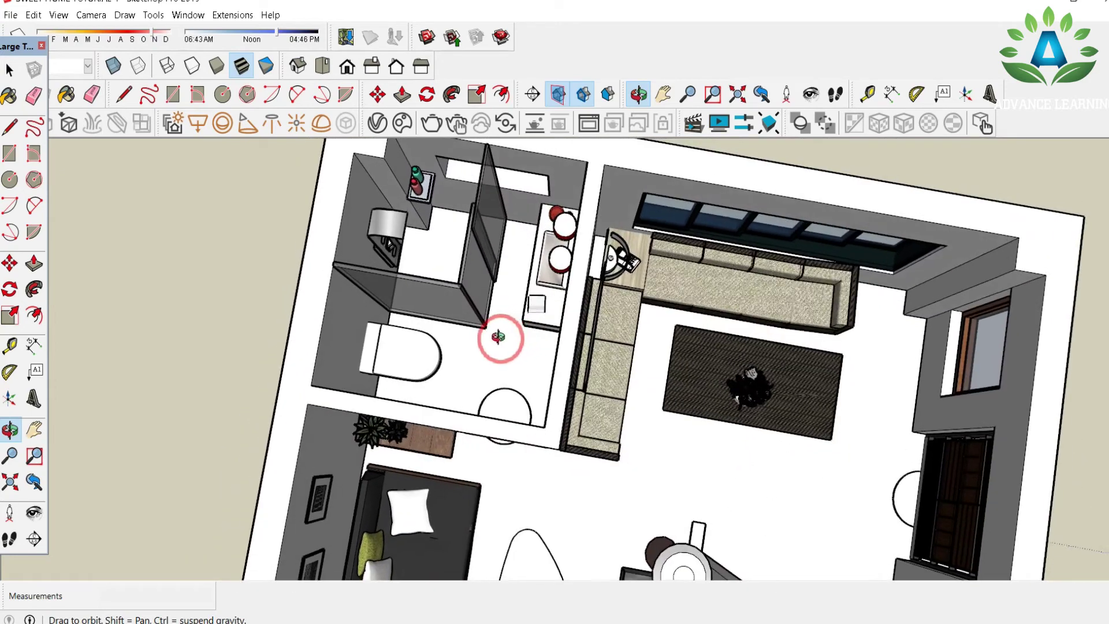
{"action": "scroll", "coordinate": [396, 236], "scroll_direction": "up", "scroll_amount": 4}
{"action": "left_click_drag", "start_coordinate": [395, 237], "coordinate": [839, 270]}
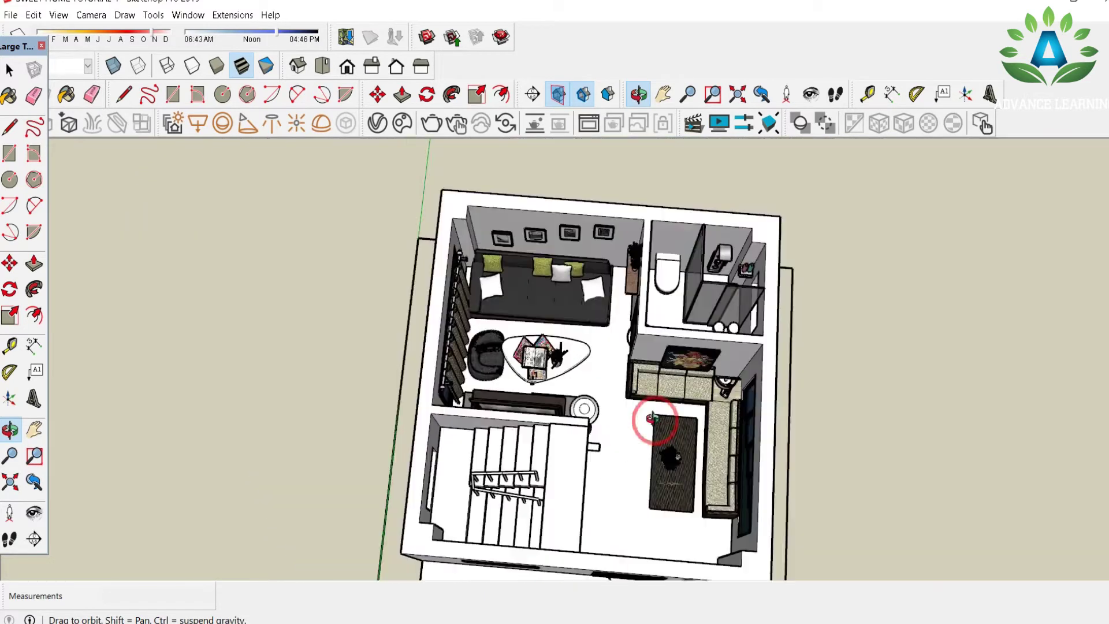
{"action": "left_click_drag", "start_coordinate": [653, 421], "coordinate": [676, 433]}
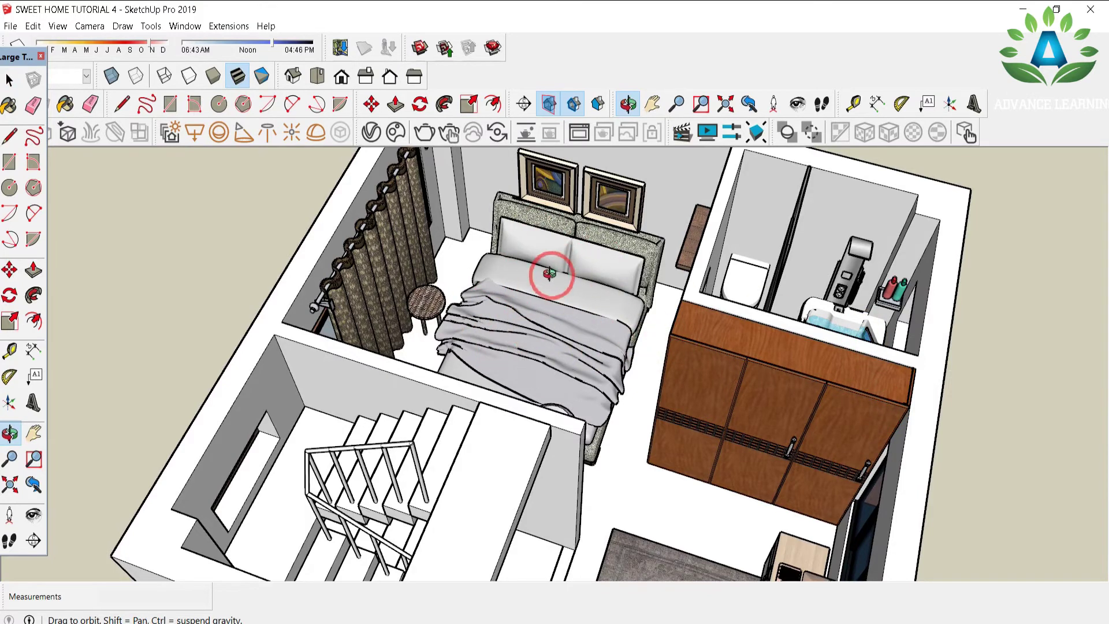
{"action": "left_click_drag", "start_coordinate": [609, 260], "coordinate": [516, 203]}
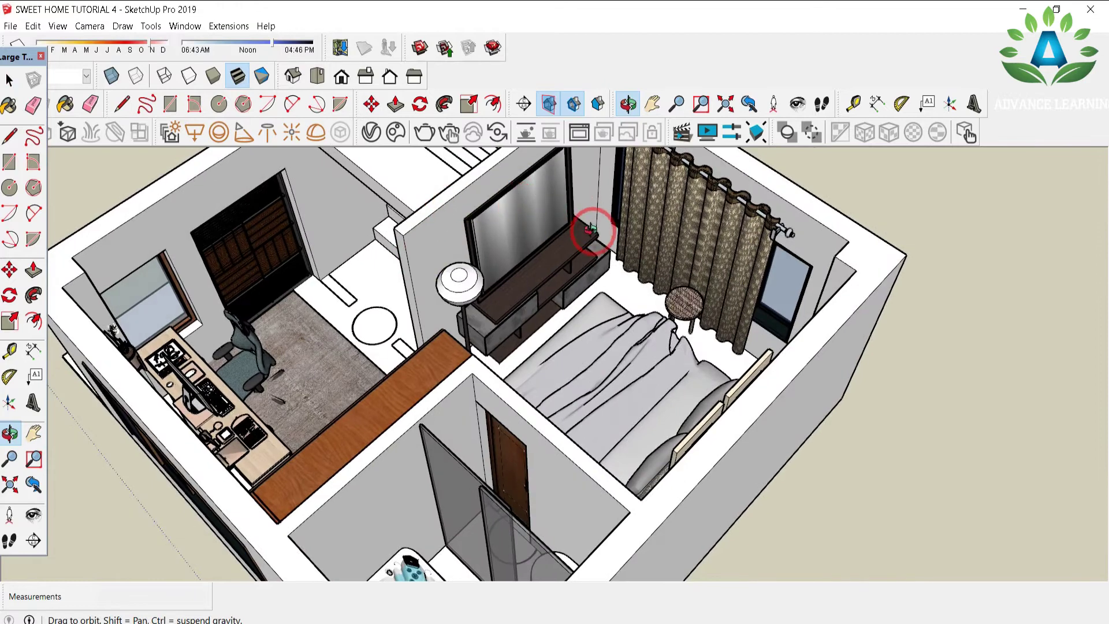
{"action": "left_click_drag", "start_coordinate": [693, 214], "coordinate": [388, 277]}
{"action": "scroll", "coordinate": [584, 340], "scroll_direction": "up", "scroll_amount": 5}
{"action": "mouse_move", "coordinate": [462, 287]}
{"action": "middle_mouse_down"}
{"action": "mouse_move", "coordinate": [604, 294]}
{"action": "mouse_move", "coordinate": [615, 328]}
{"action": "mouse_move", "coordinate": [683, 342]}
{"action": "middle_mouse_up"}
{"action": "scroll", "coordinate": [642, 314], "scroll_direction": "down", "scroll_amount": 2}
{"action": "scroll", "coordinate": [640, 321], "scroll_direction": "down", "scroll_amount": 3}
{"action": "left_click_drag", "start_coordinate": [695, 292], "coordinate": [743, 347]}
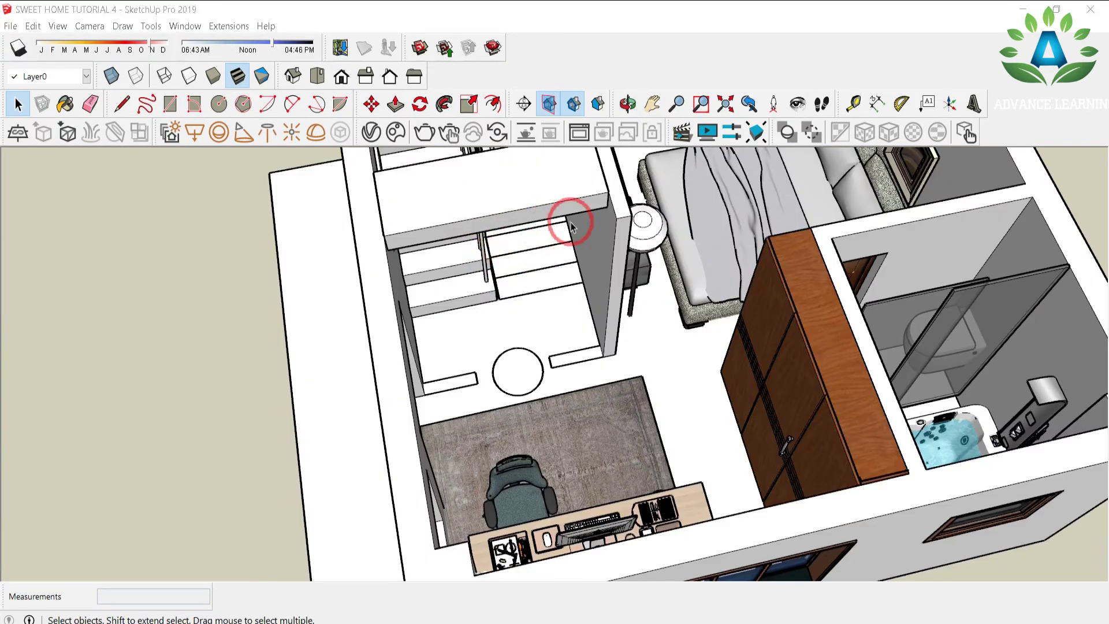
Step: Open the house group and extend the enclosure's top box 10 inches
{"action": "left_click", "coordinate": [559, 212]}
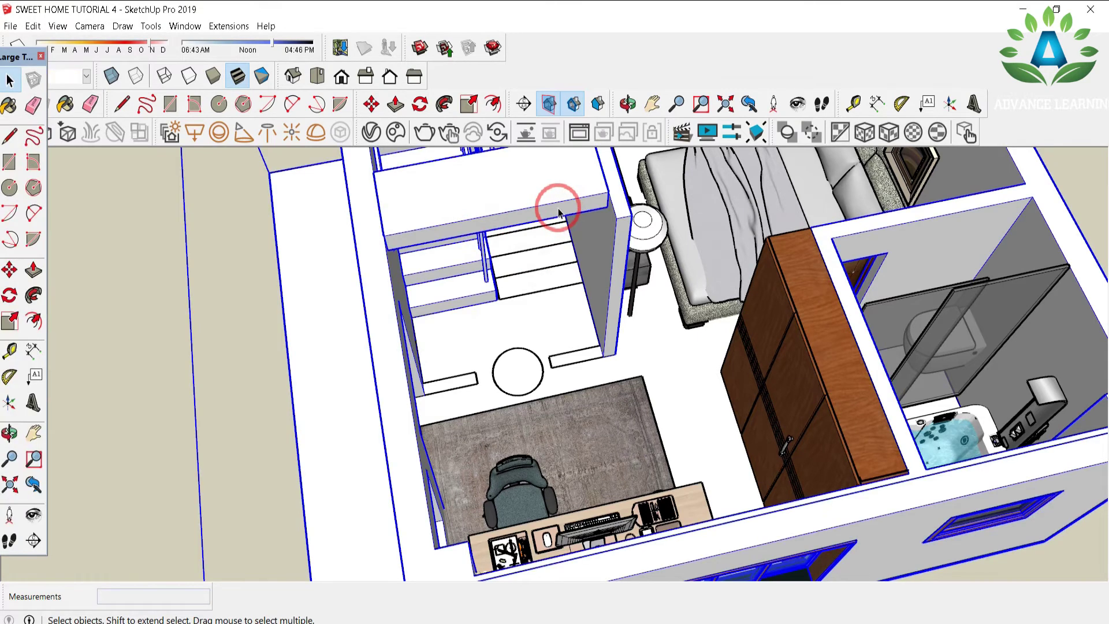
{"action": "double_click", "coordinate": [558, 212]}
{"action": "left_click", "coordinate": [561, 211]}
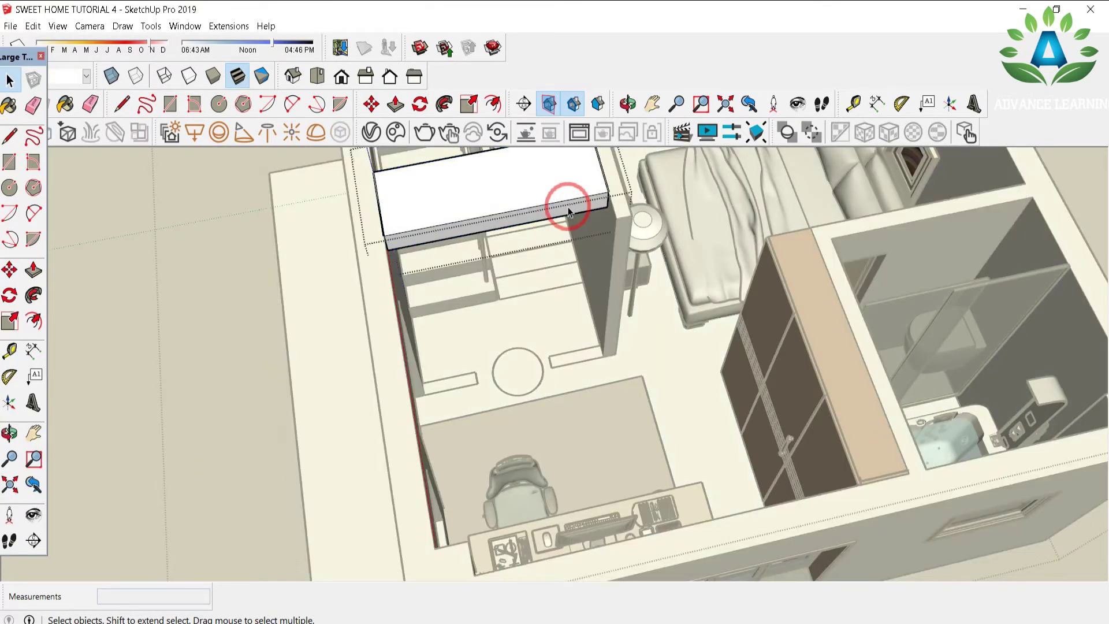
{"action": "key", "text": "p"}
{"action": "left_click_drag", "start_coordinate": [576, 203], "coordinate": [606, 222]}
{"action": "key", "text": "o"}
{"action": "left_click_drag", "start_coordinate": [599, 346], "coordinate": [440, 322]}
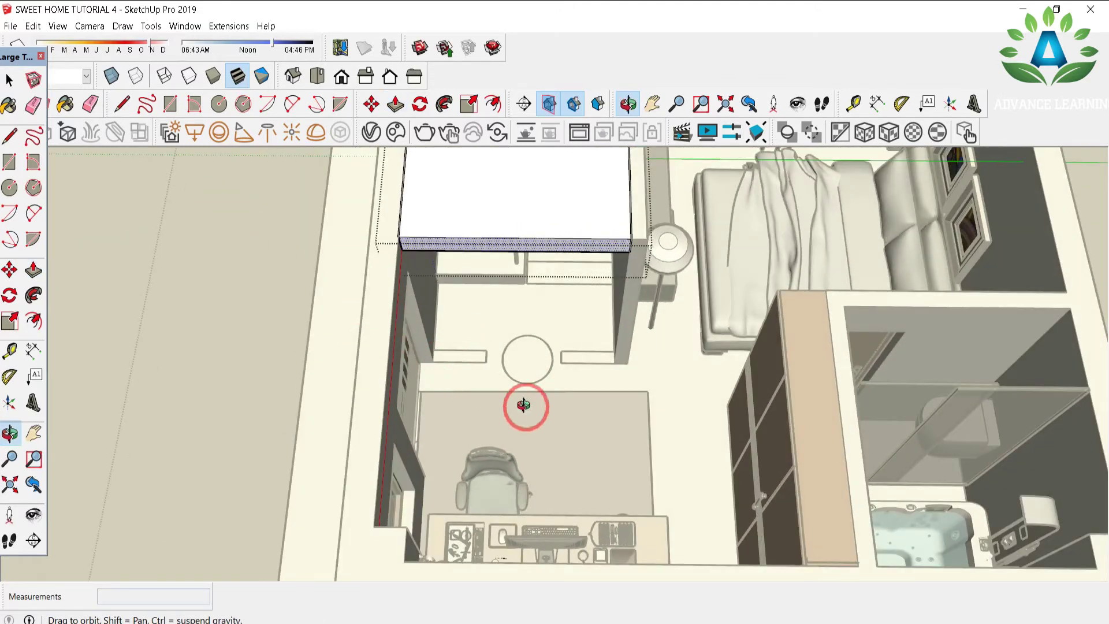
Step: Draw floor rectangles on either side of the circle and group the right one
{"action": "key", "text": "r"}
{"action": "left_click", "coordinate": [614, 362]}
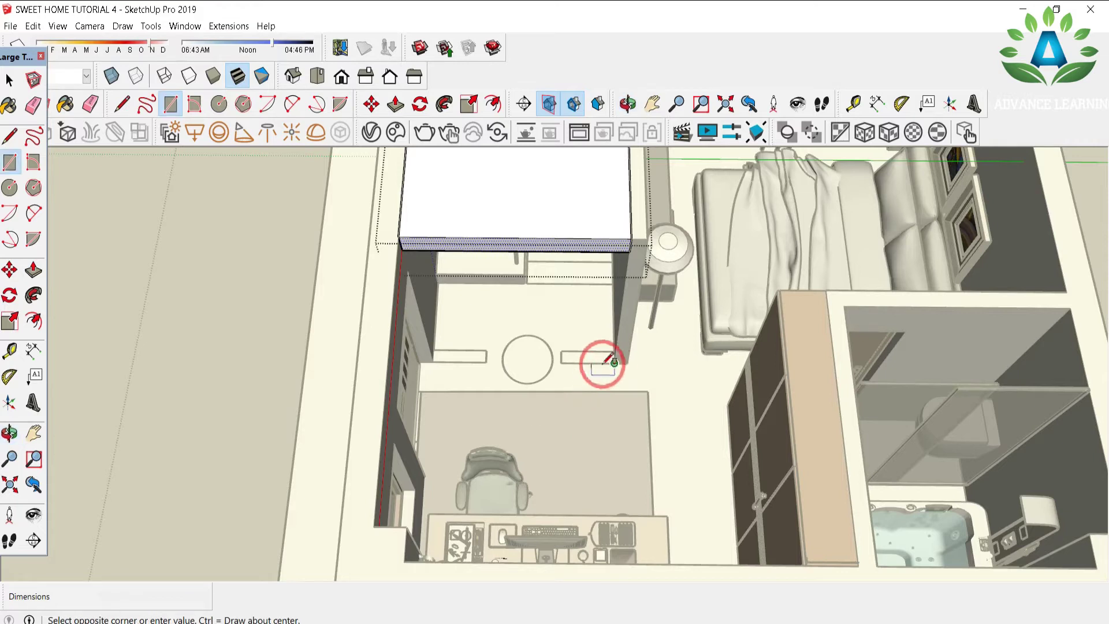
{"action": "left_click", "coordinate": [562, 350]}
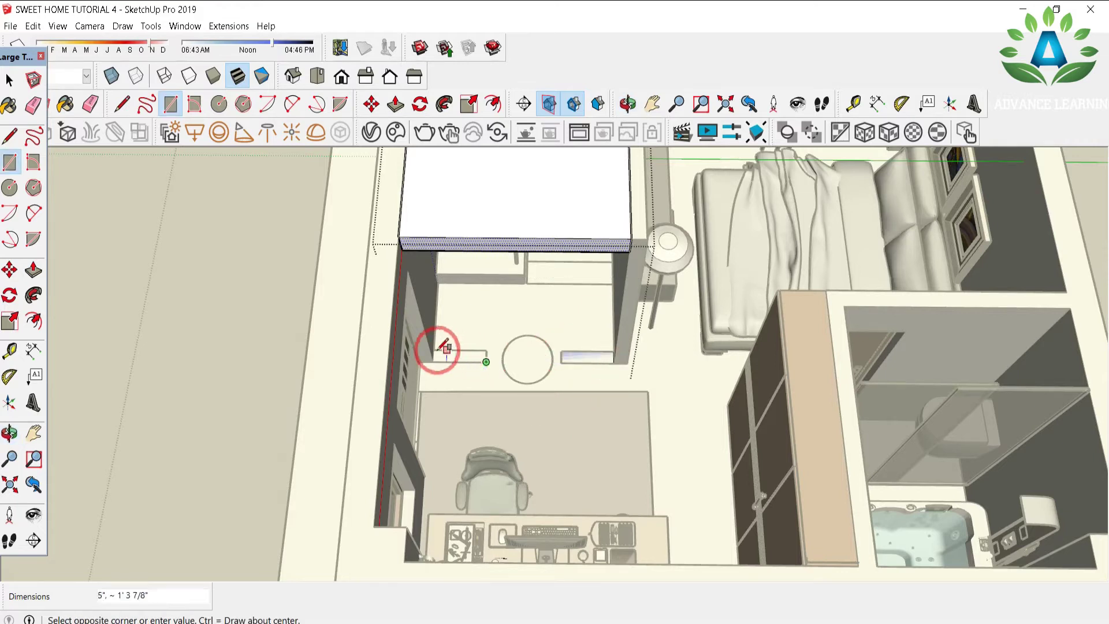
{"action": "scroll", "coordinate": [446, 349], "scroll_direction": "up", "scroll_amount": 1}
{"action": "left_click", "coordinate": [9, 81]}
{"action": "left_click", "coordinate": [459, 400]}
{"action": "left_click", "coordinate": [449, 357]}
{"action": "left_click", "coordinate": [587, 362]}
{"action": "right_click", "coordinate": [587, 357]}
{"action": "left_click", "coordinate": [656, 471]}
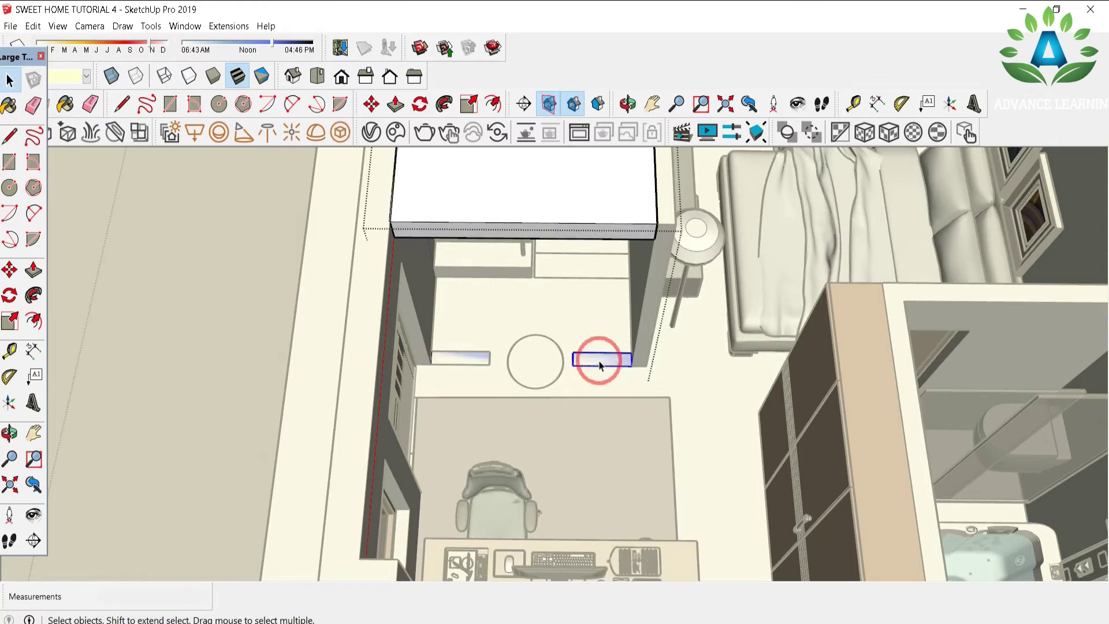
Step: Raise both floor rectangles into 6' 10 1/2" tall side walls
{"action": "double_click", "coordinate": [601, 361]}
{"action": "key", "text": "p"}
{"action": "left_click", "coordinate": [604, 363]}
{"action": "left_click", "coordinate": [648, 235]}
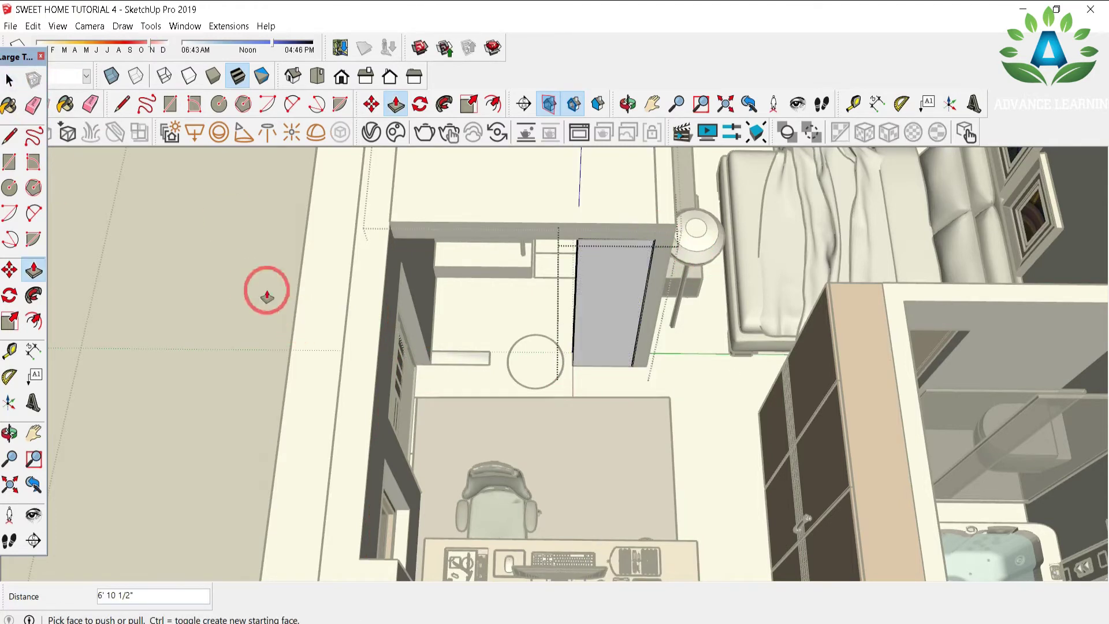
{"action": "left_click", "coordinate": [10, 79]}
{"action": "left_click", "coordinate": [471, 358]}
{"action": "key", "text": "p"}
{"action": "left_click", "coordinate": [472, 361]}
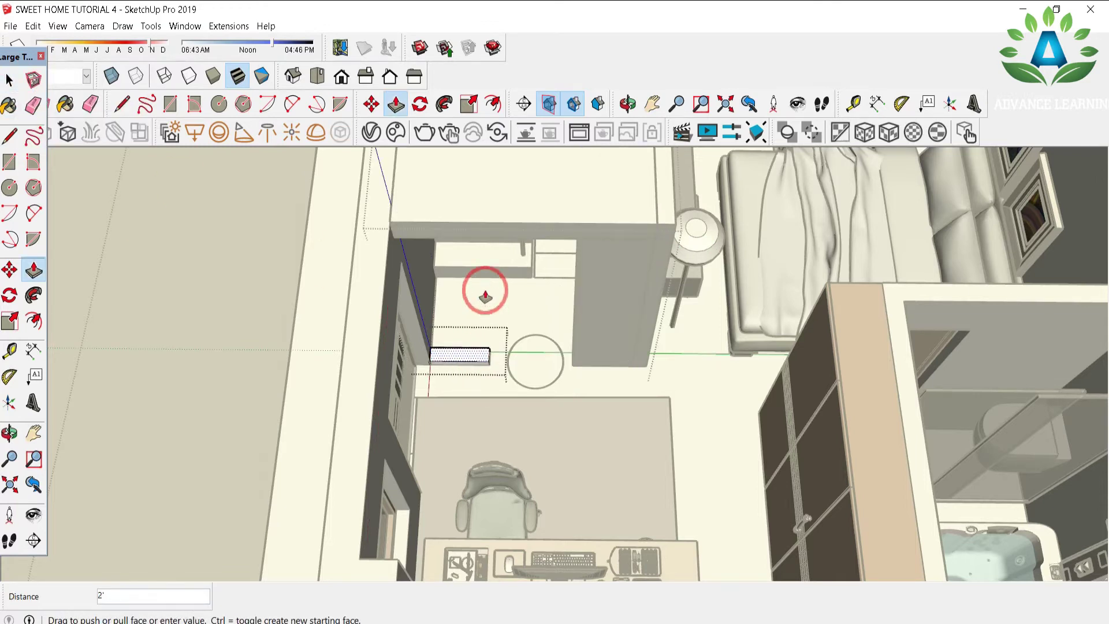
{"action": "left_click", "coordinate": [478, 232]}
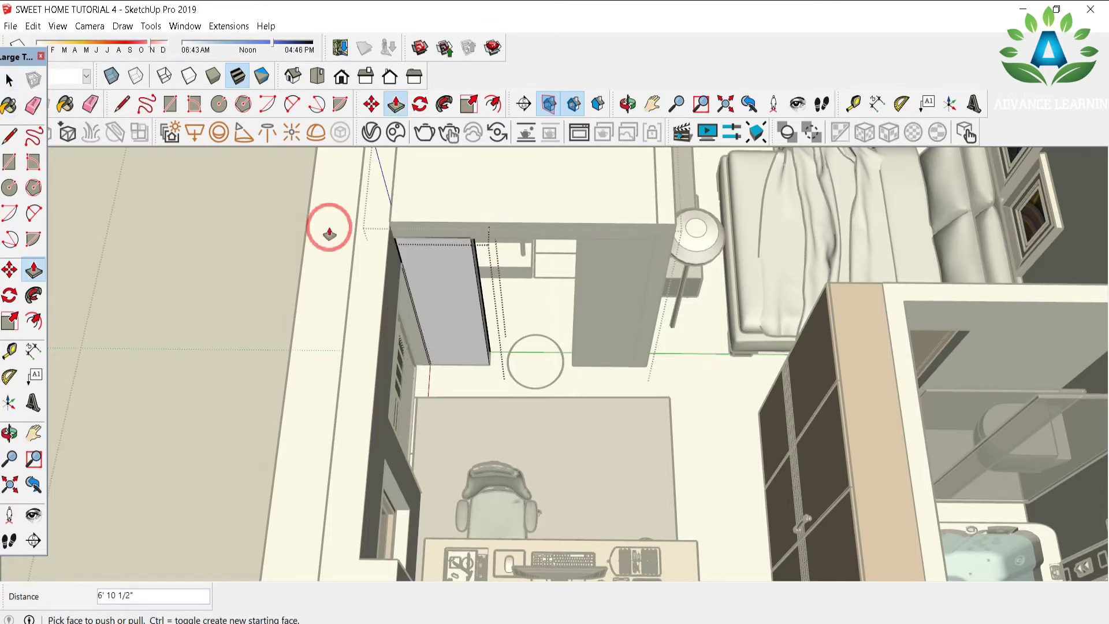
{"action": "left_click", "coordinate": [9, 80]}
{"action": "left_click", "coordinate": [478, 355]}
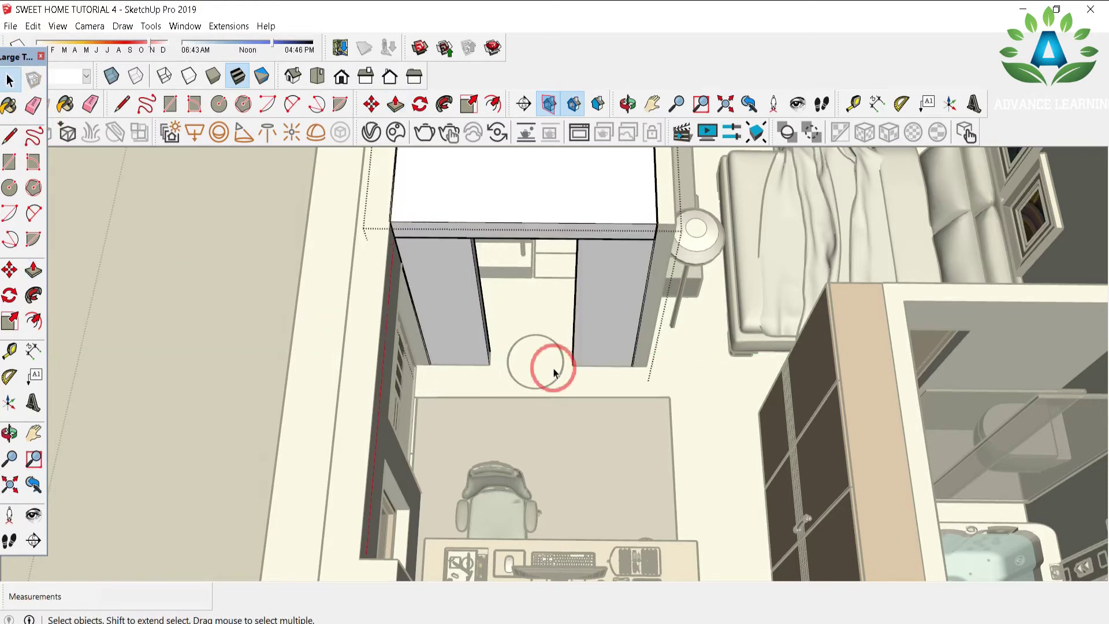
Step: Split the right wall at doorway height and pull a lintel across to the left wall
{"action": "left_click", "coordinate": [544, 258]}
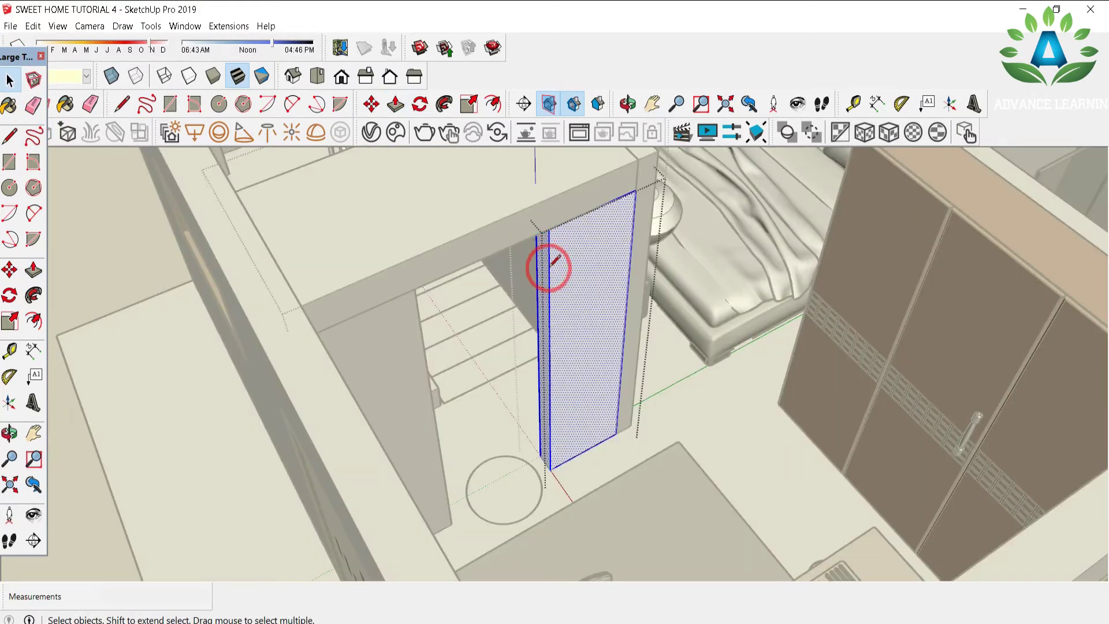
{"action": "key", "text": "l"}
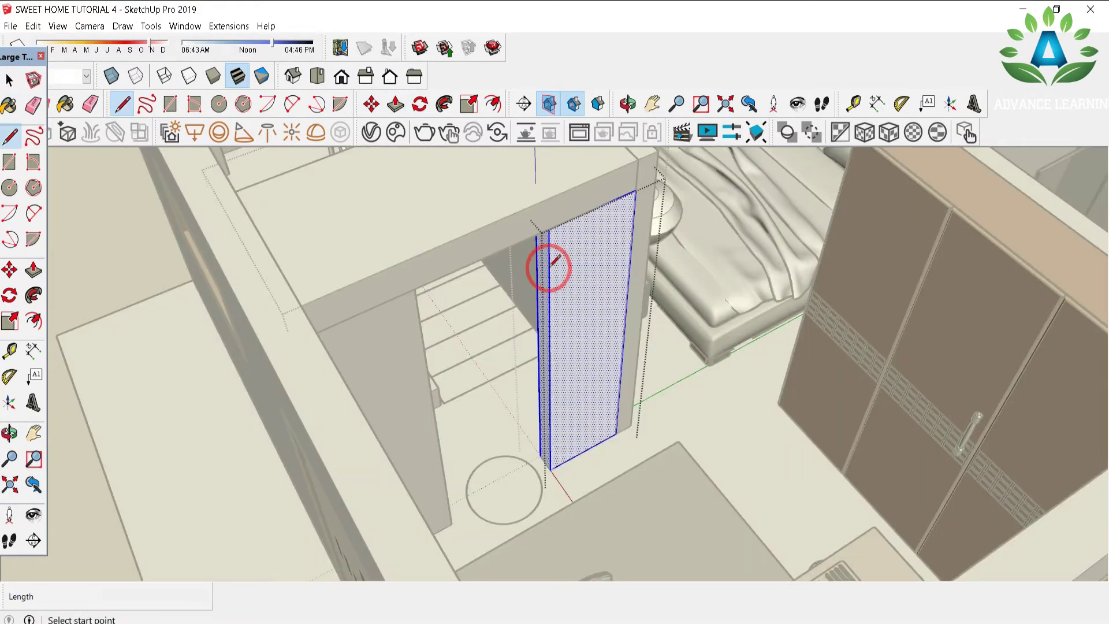
{"action": "left_click", "coordinate": [549, 272]}
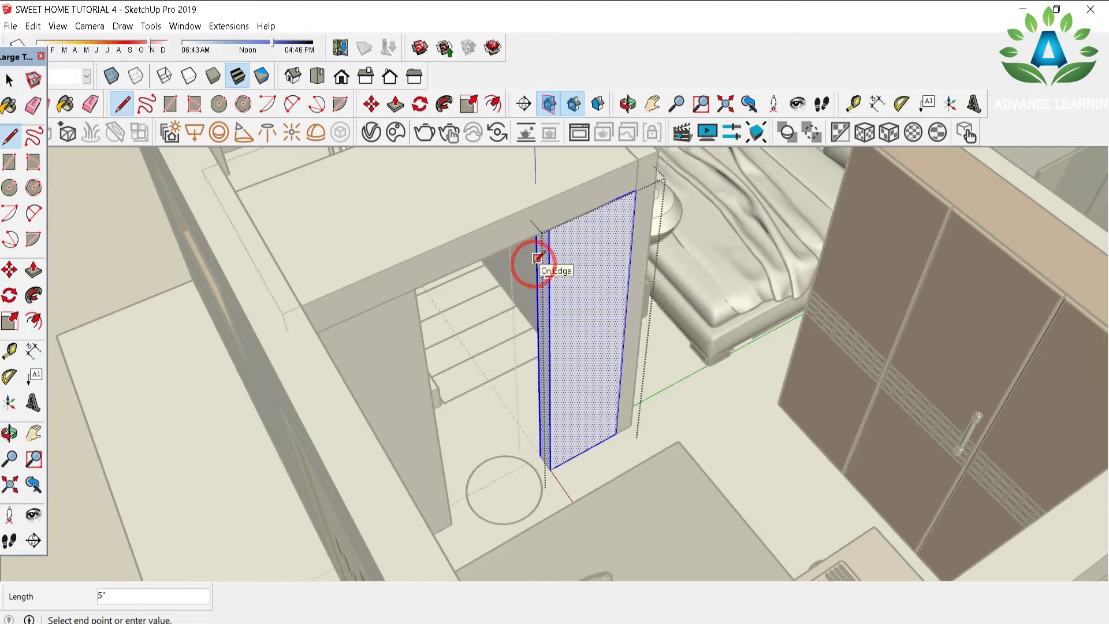
{"action": "key", "text": "p"}
{"action": "left_click", "coordinate": [544, 246]}
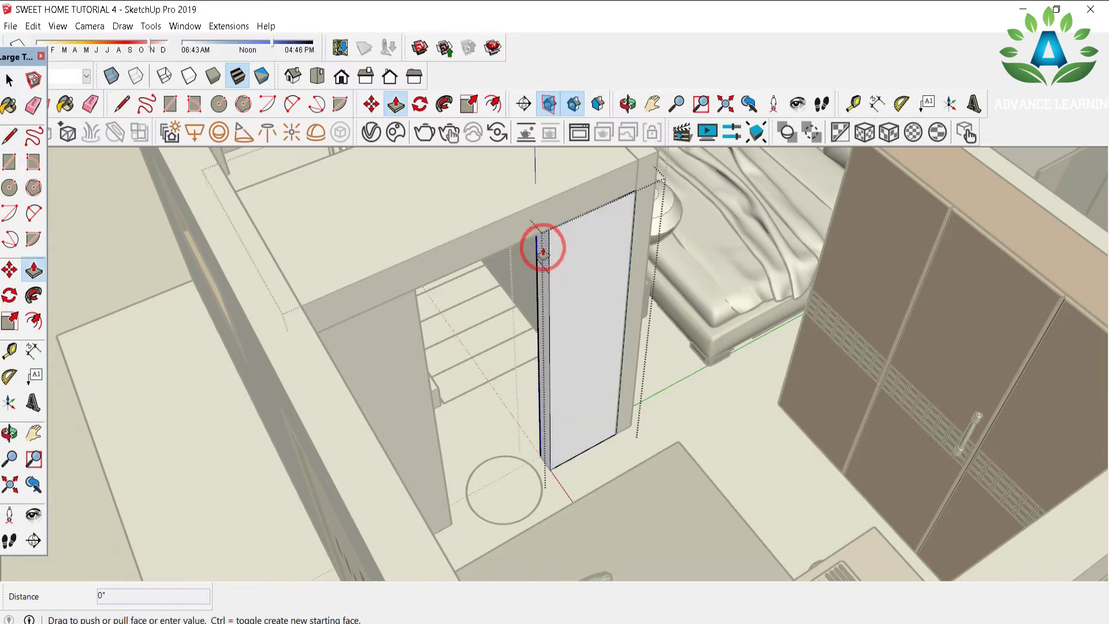
{"action": "left_click", "coordinate": [420, 318]}
{"action": "key", "text": "space"}
{"action": "left_click", "coordinate": [84, 230]}
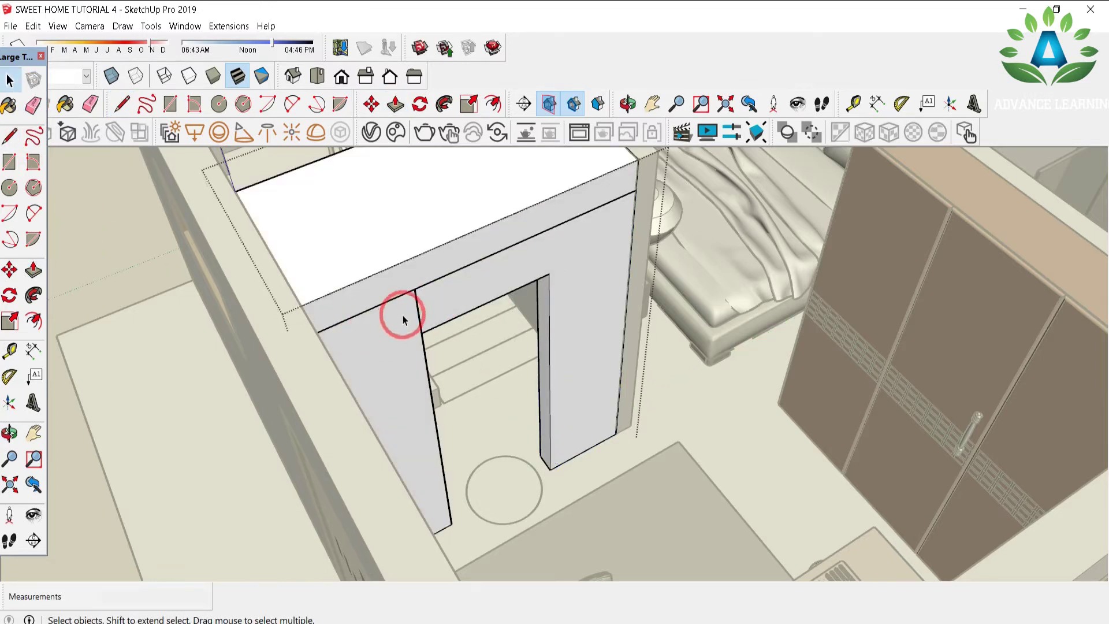
{"action": "key", "text": "shift+z"}
Step: With X-ray on, move the door into the enclosure doorway and scale it to fit
{"action": "key", "text": "o"}
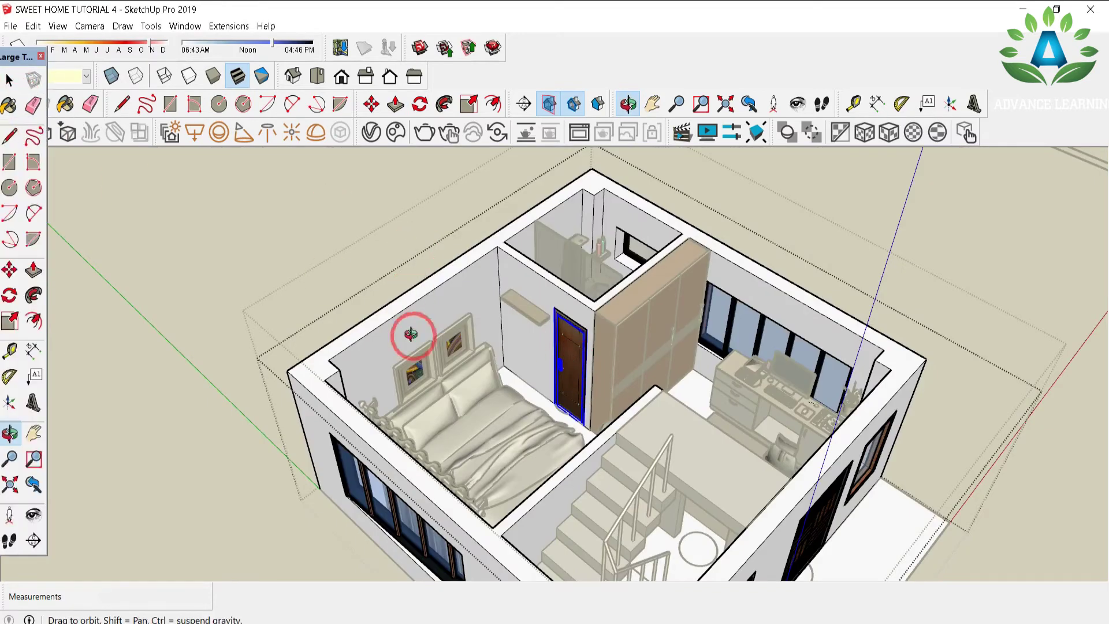
{"action": "left_click", "coordinate": [9, 79]}
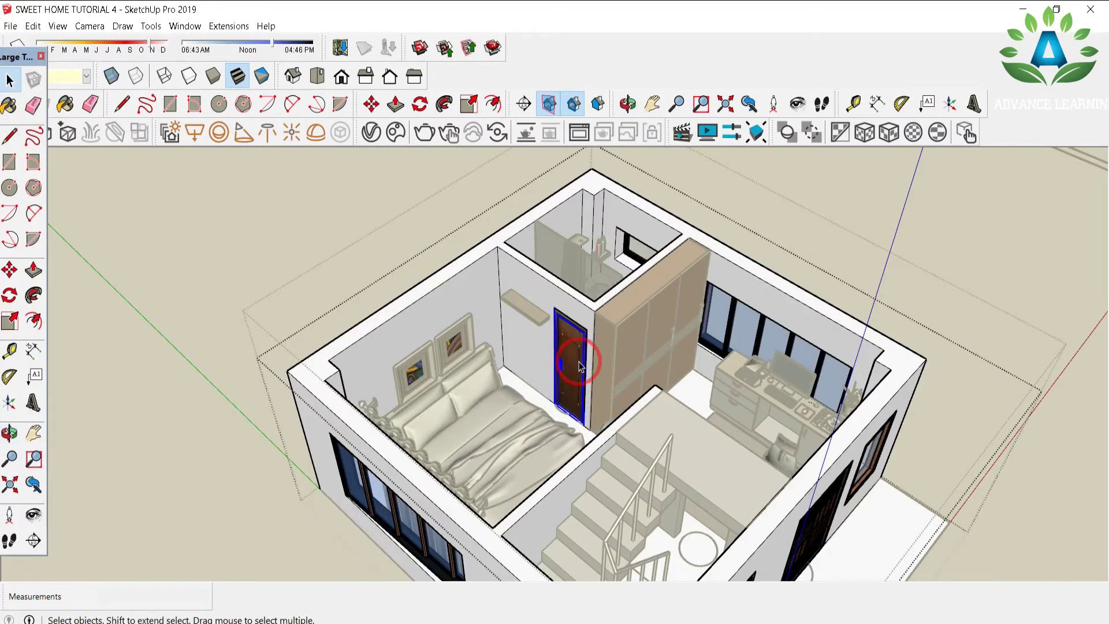
{"action": "key", "text": "x"}
{"action": "key", "text": "m"}
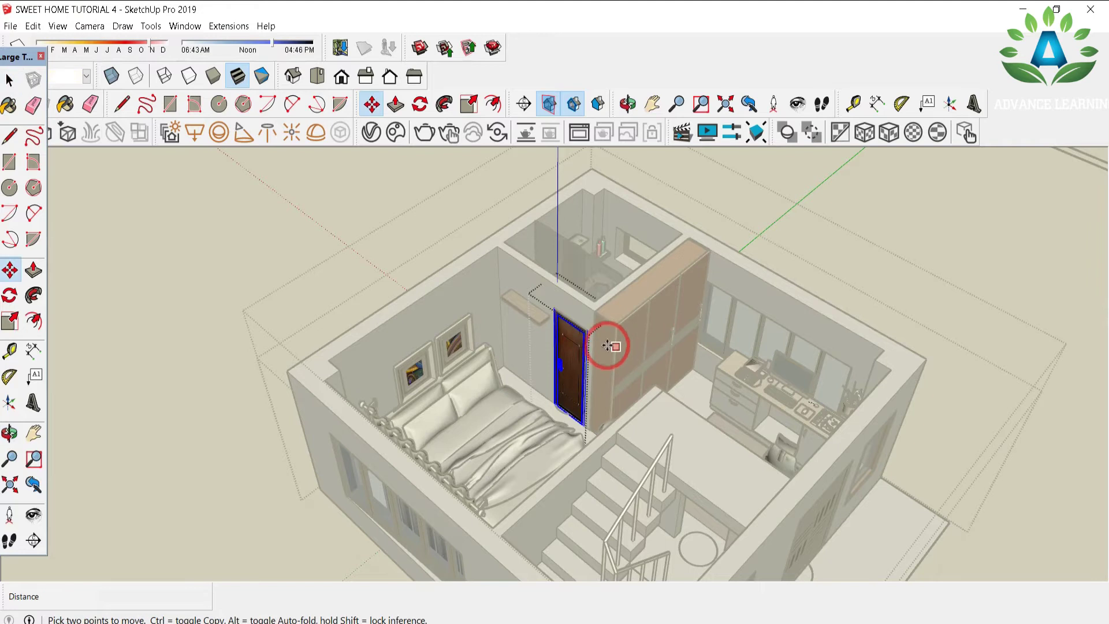
{"action": "left_click", "coordinate": [595, 336]}
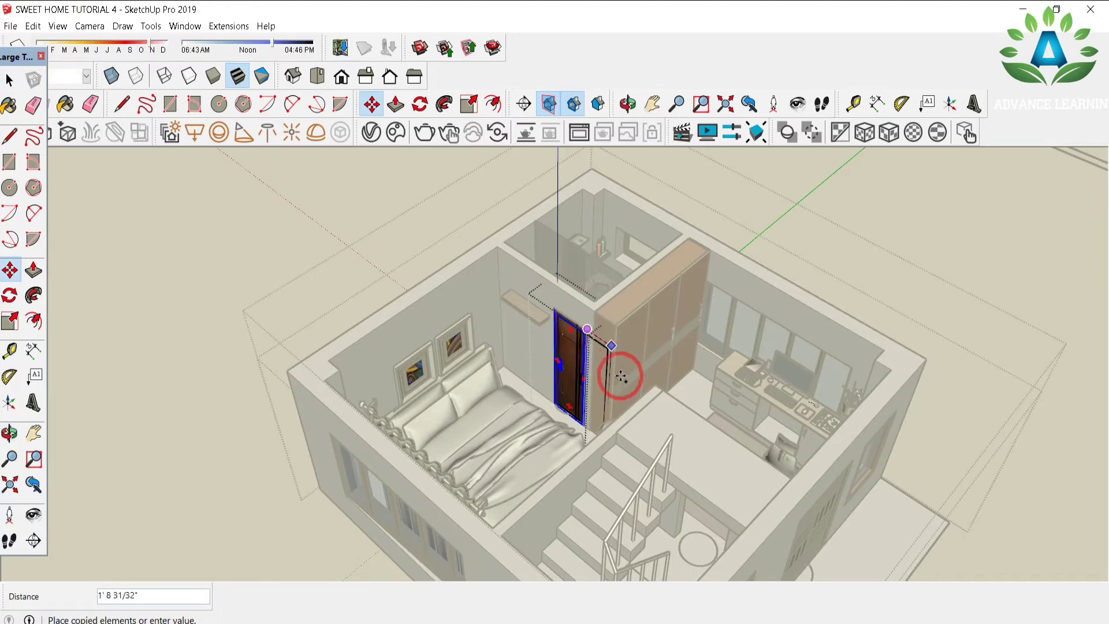
{"action": "middle_click_drag", "start_coordinate": [666, 474], "coordinate": [316, 457]}
{"action": "left_click_drag", "start_coordinate": [316, 456], "coordinate": [321, 409]}
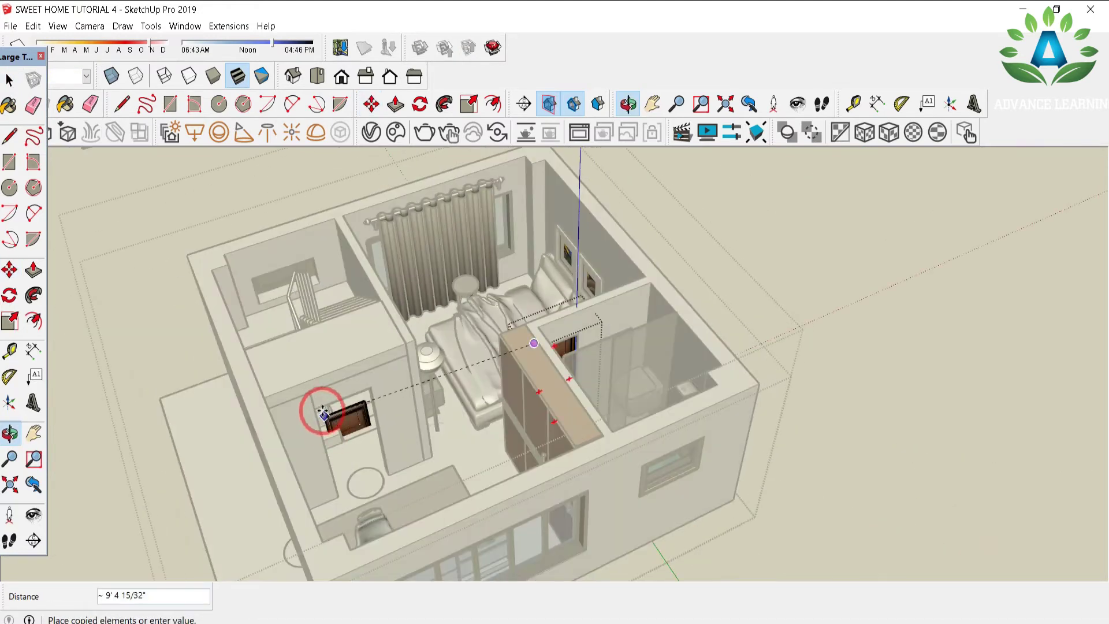
{"action": "key", "text": "s"}
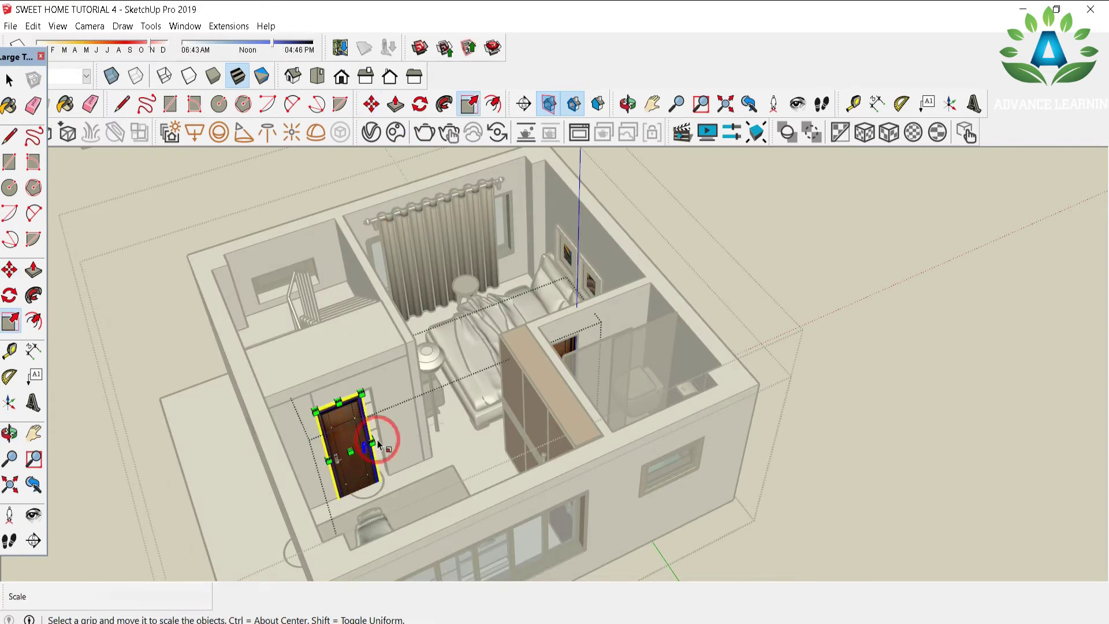
{"action": "left_click", "coordinate": [378, 439]}
Step: Explode the wall group surrounding the door
{"action": "left_click", "coordinate": [363, 266]}
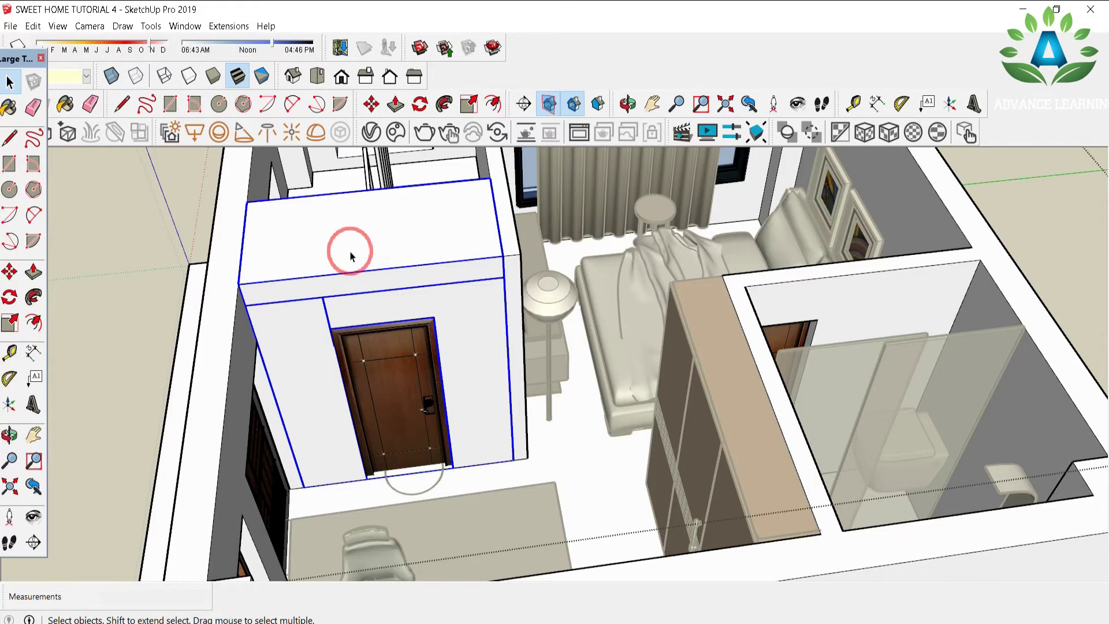
{"action": "right_click", "coordinate": [350, 250]}
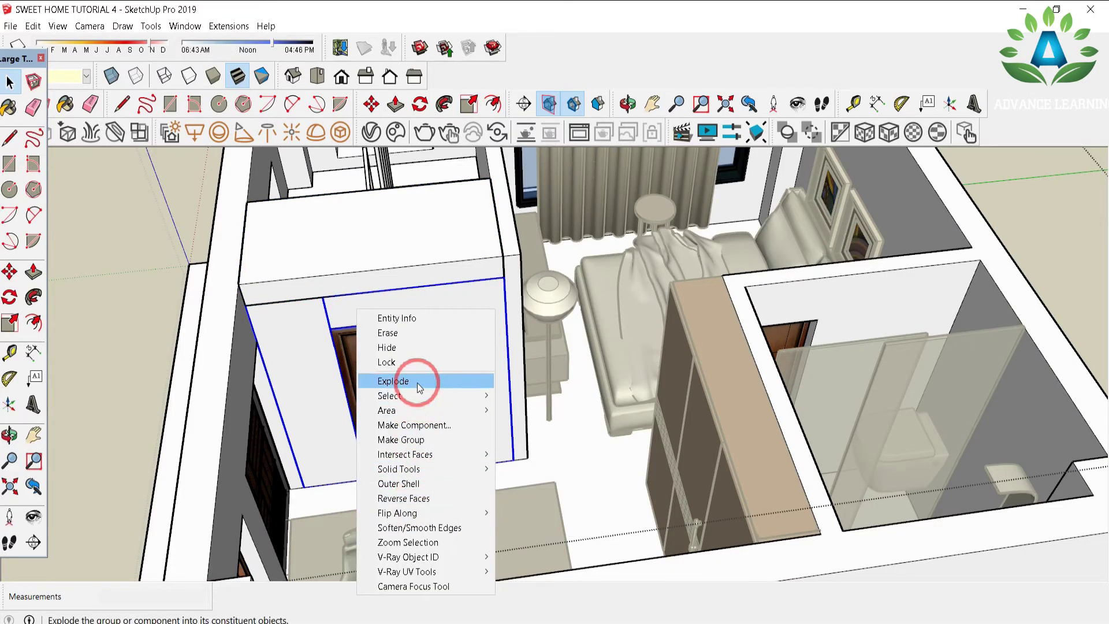
{"action": "left_click", "coordinate": [418, 381]}
{"action": "left_click", "coordinate": [322, 327]}
{"action": "left_click", "coordinate": [296, 313]}
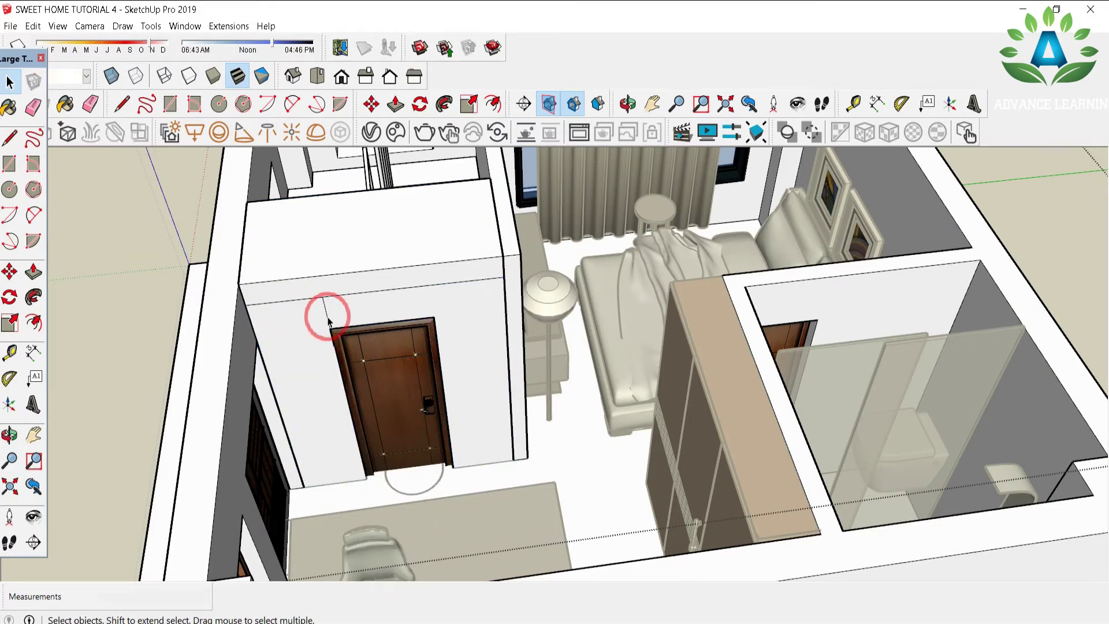
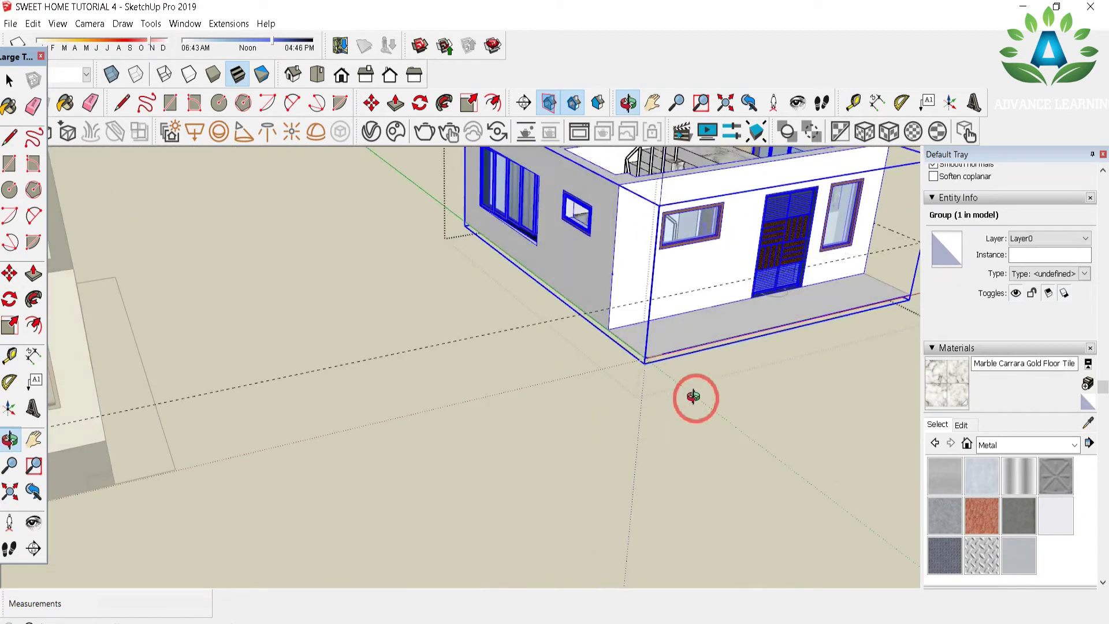
Step: Place a 3' guide above the paving corner and draw the rail path along the front edge
{"action": "scroll", "coordinate": [622, 246], "scroll_direction": "up", "scroll_amount": 3}
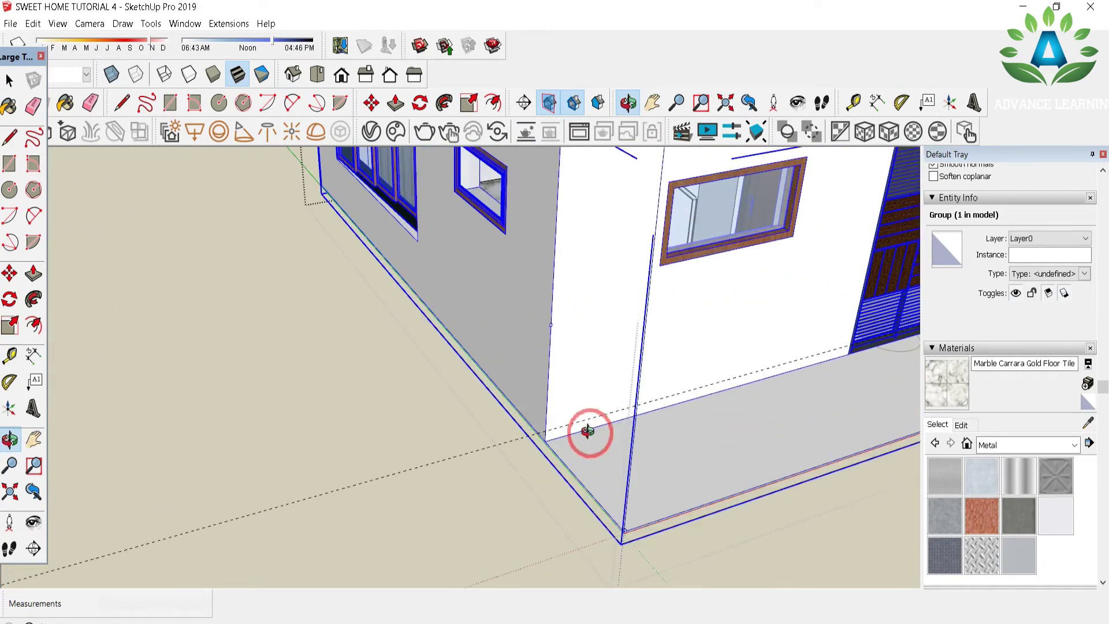
{"action": "key", "text": "t"}
{"action": "left_click", "coordinate": [567, 466]}
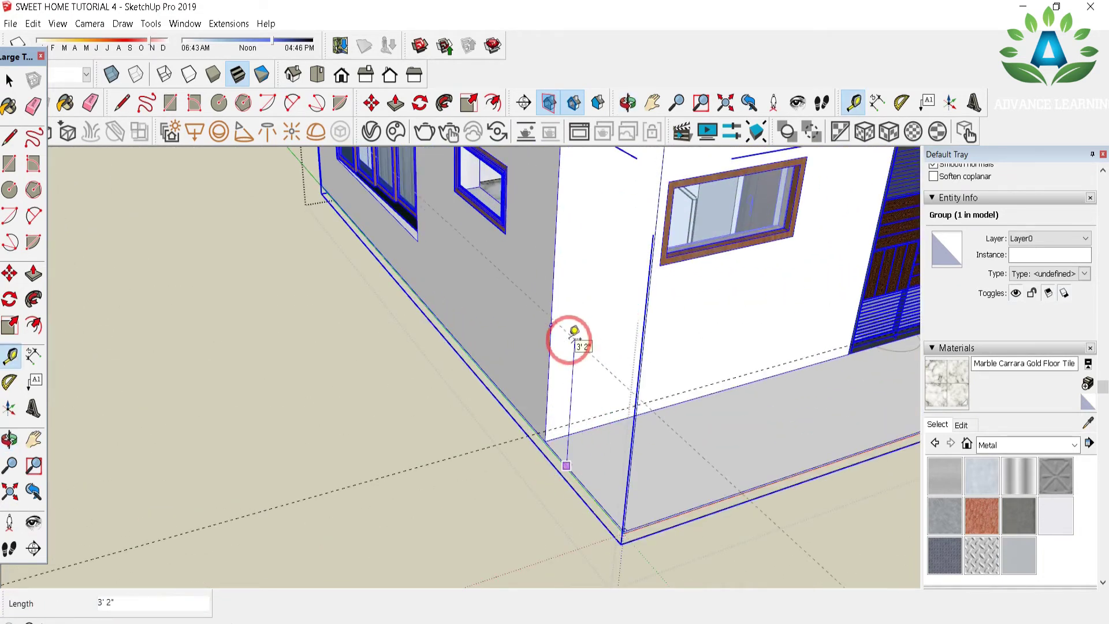
{"action": "left_click", "coordinate": [573, 335]}
{"action": "key", "text": "l"}
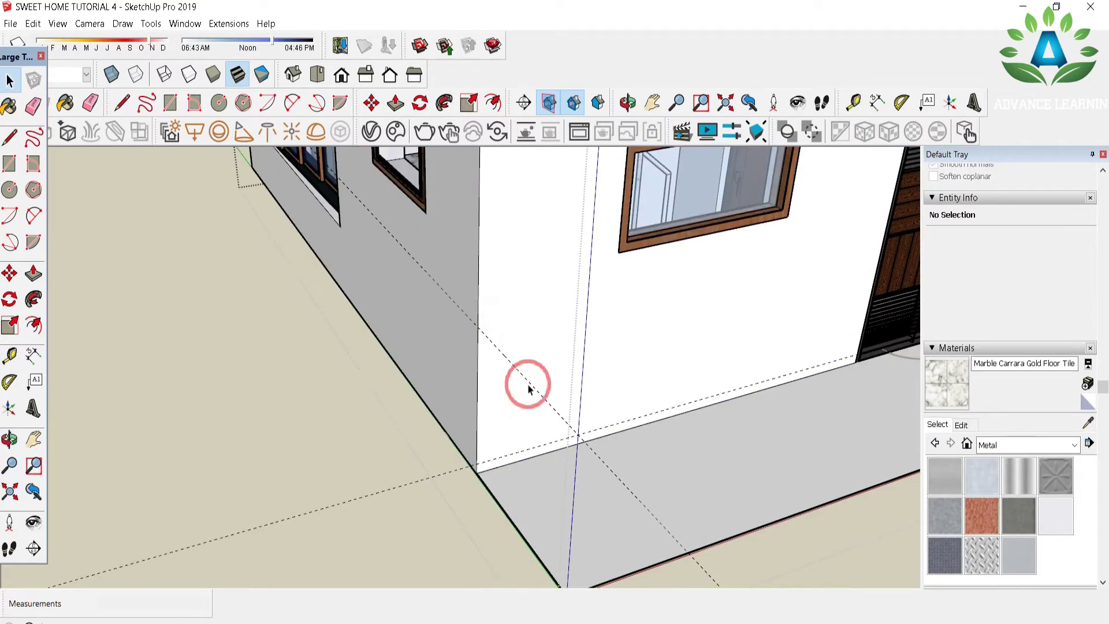
{"action": "key", "text": "l"}
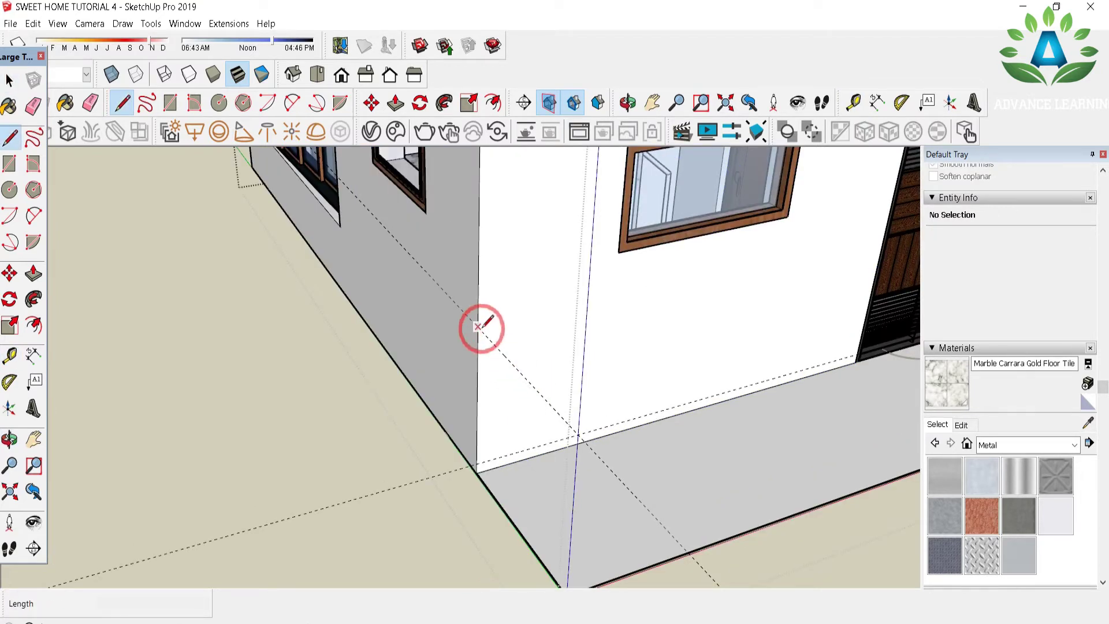
{"action": "left_click", "coordinate": [478, 326]}
{"action": "left_click", "coordinate": [578, 434]}
{"action": "scroll", "coordinate": [318, 471], "scroll_direction": "down", "scroll_amount": 7}
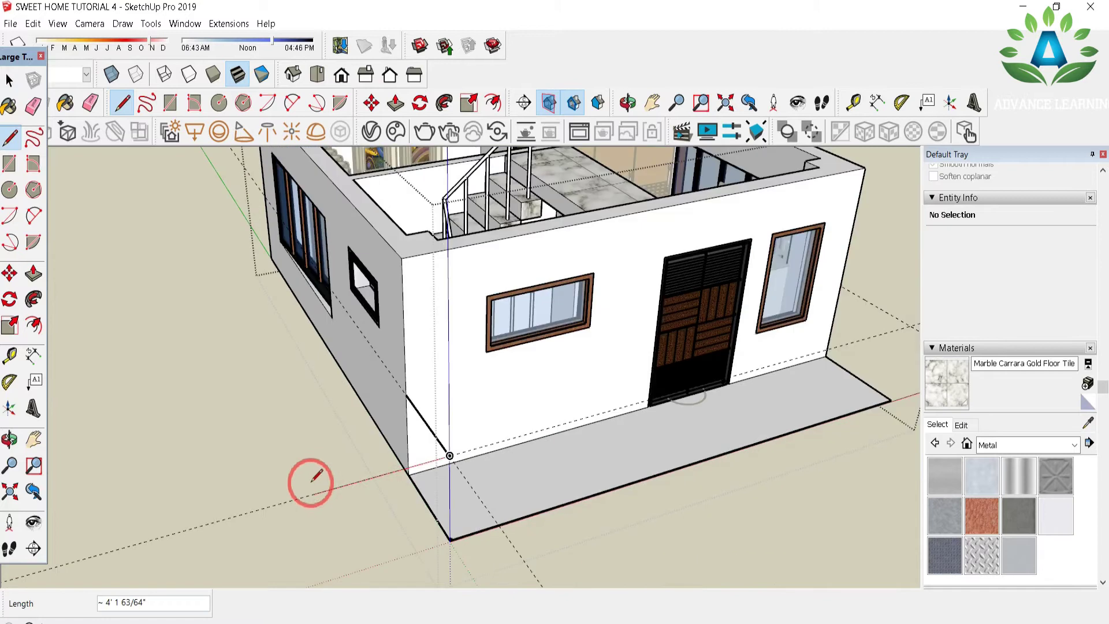
{"action": "left_click", "coordinate": [814, 351]}
{"action": "left_click", "coordinate": [761, 316]}
Step: Draw a 0.5-radius circle at the path's start and sweep it along the rail path with Follow Me
{"action": "key", "text": "o"}
{"action": "scroll", "coordinate": [377, 417], "scroll_direction": "up", "scroll_amount": 6}
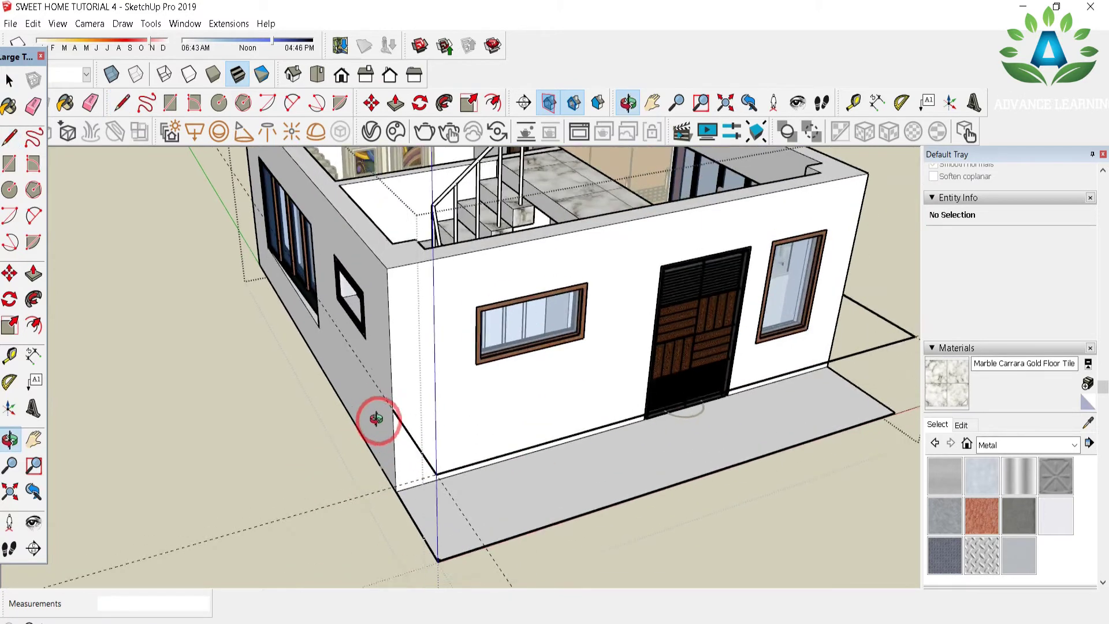
{"action": "key", "text": "c"}
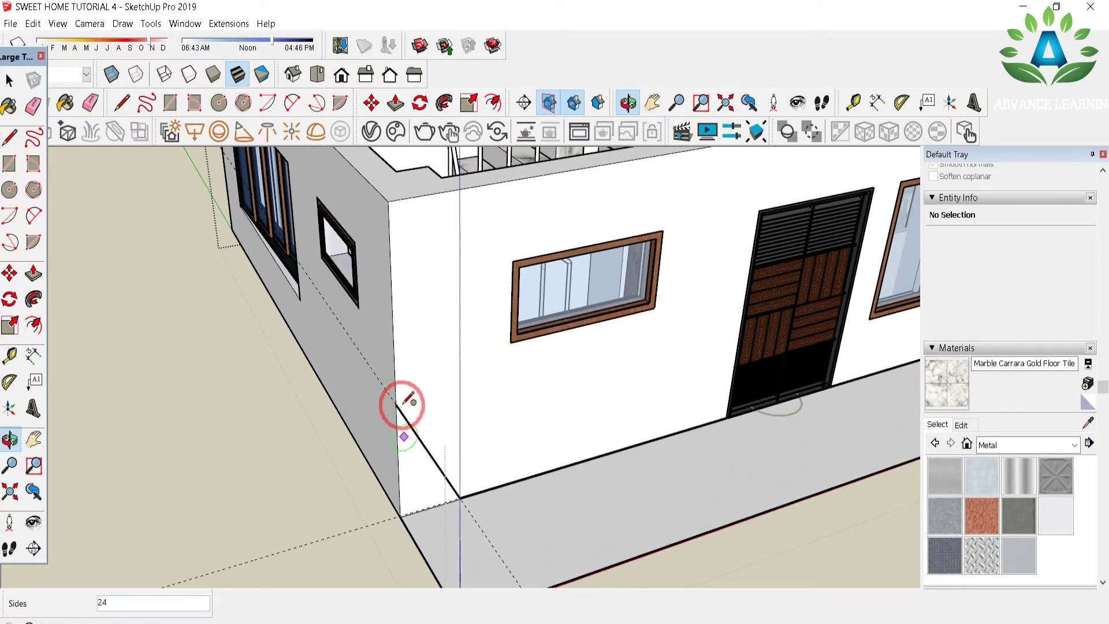
{"action": "left_click", "coordinate": [396, 404]}
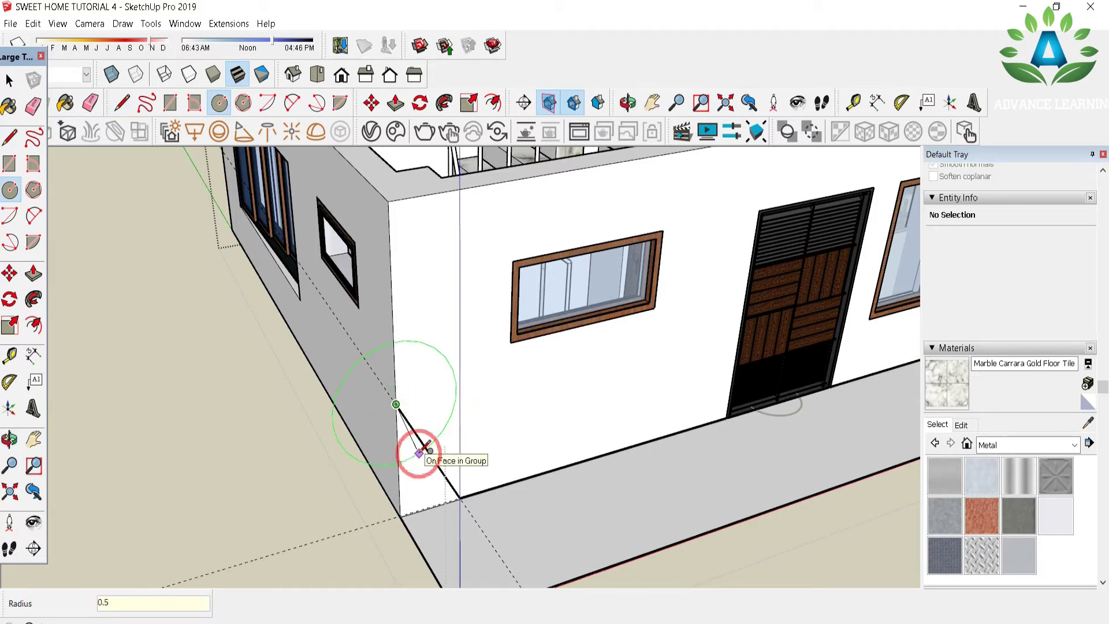
{"action": "left_click", "coordinate": [33, 297]}
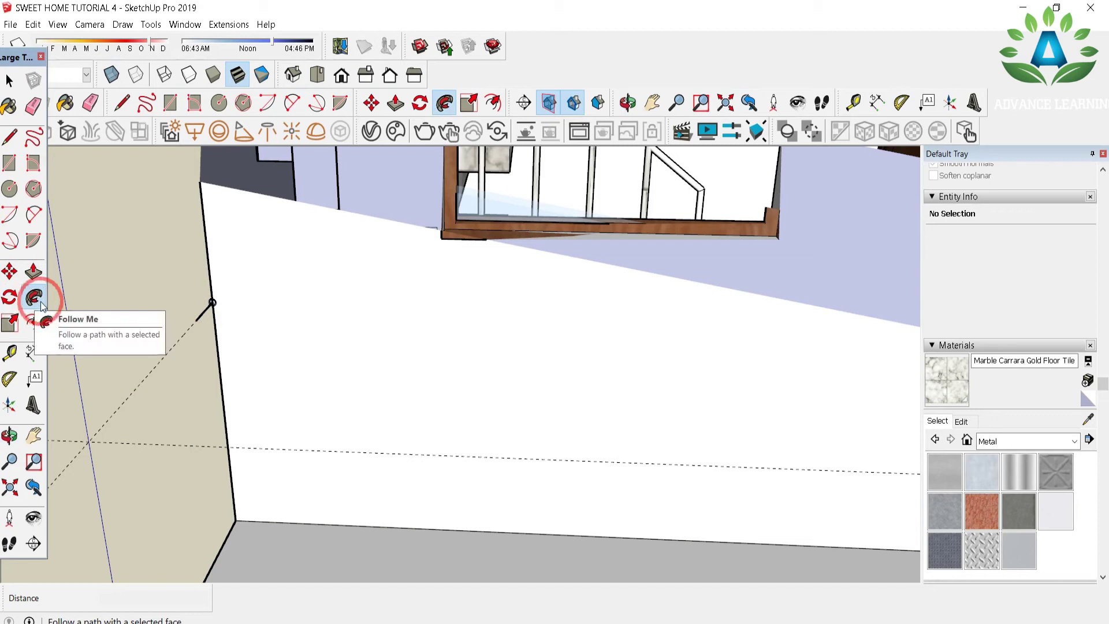
{"action": "left_click", "coordinate": [213, 303]}
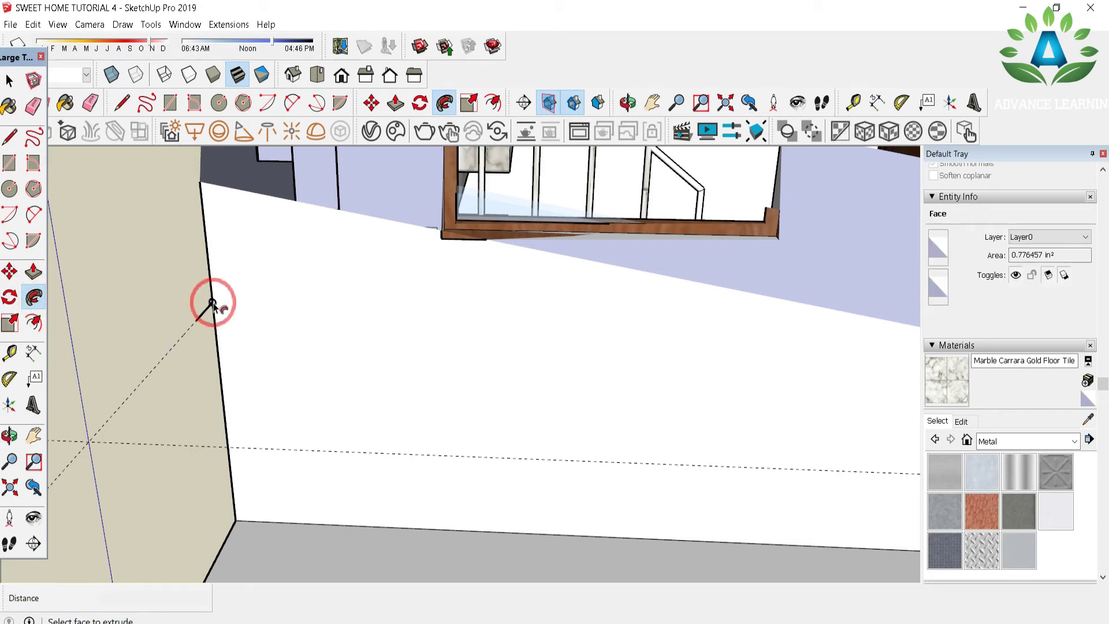
{"action": "left_click", "coordinate": [212, 303]}
{"action": "scroll", "coordinate": [191, 349], "scroll_direction": "down", "scroll_amount": 4}
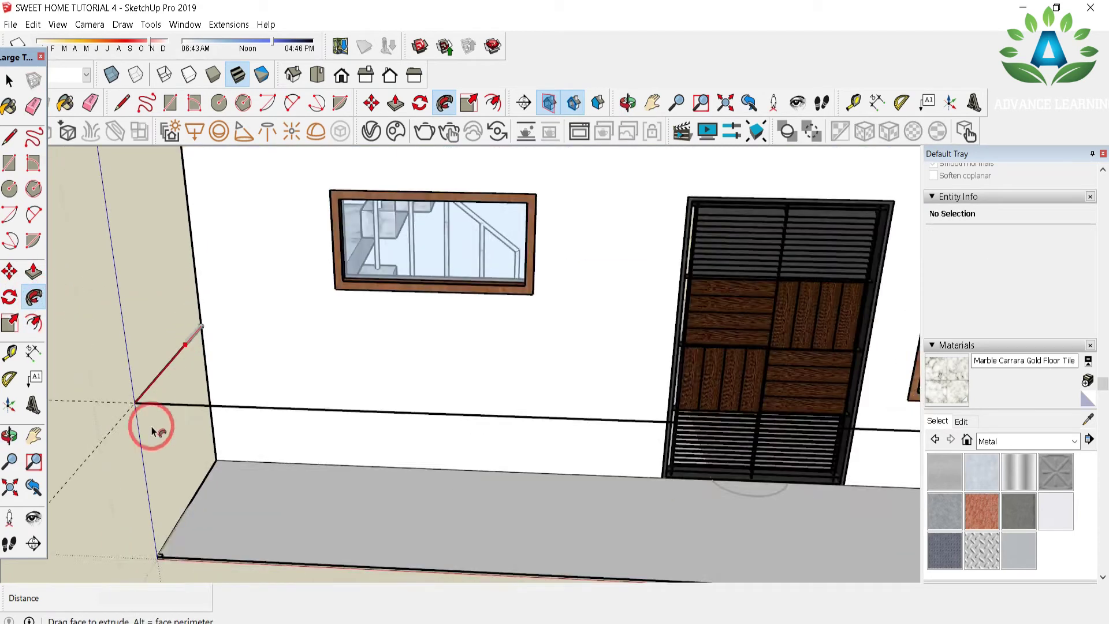
{"action": "scroll", "coordinate": [135, 437], "scroll_direction": "down", "scroll_amount": 1}
{"action": "scroll", "coordinate": [148, 403], "scroll_direction": "down", "scroll_amount": 2}
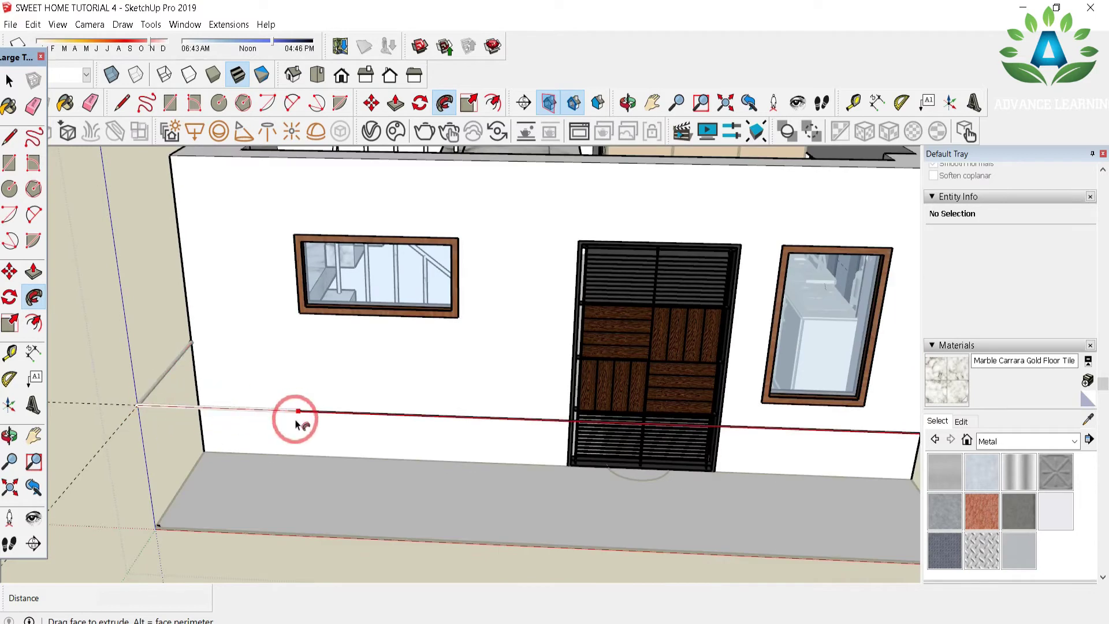
{"action": "scroll", "coordinate": [297, 421], "scroll_direction": "down", "scroll_amount": 2}
{"action": "scroll", "coordinate": [303, 433], "scroll_direction": "down", "scroll_amount": 1}
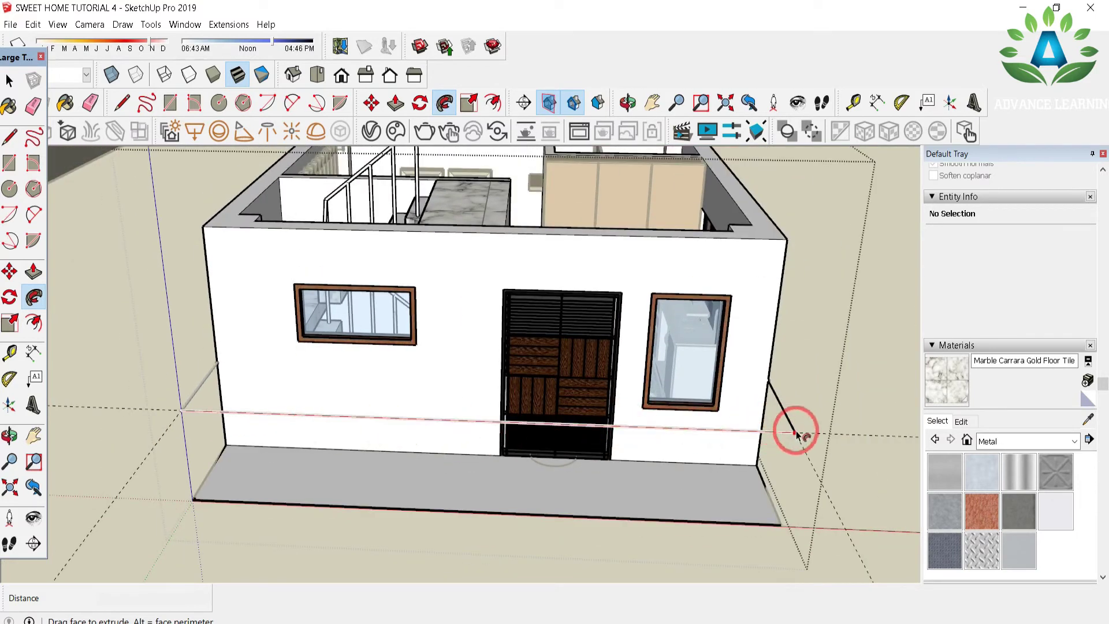
{"action": "left_click", "coordinate": [821, 387]}
Step: Build a square corner post from the paving up to the handrail and make it a group
{"action": "key", "text": "space"}
{"action": "scroll", "coordinate": [775, 520], "scroll_direction": "up", "scroll_amount": 3}
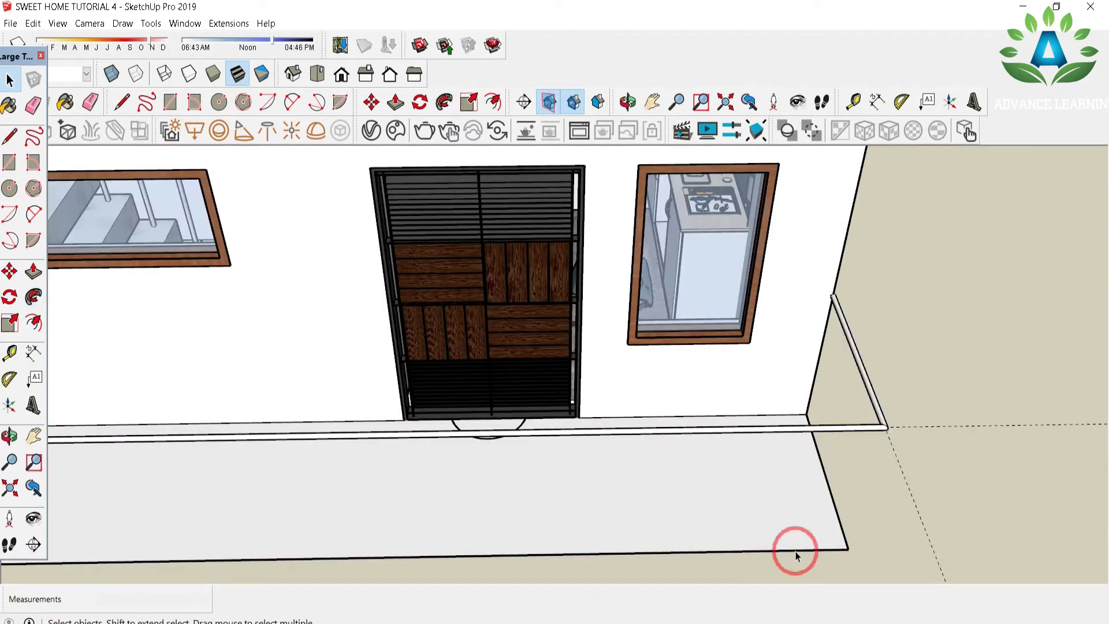
{"action": "key", "text": "r"}
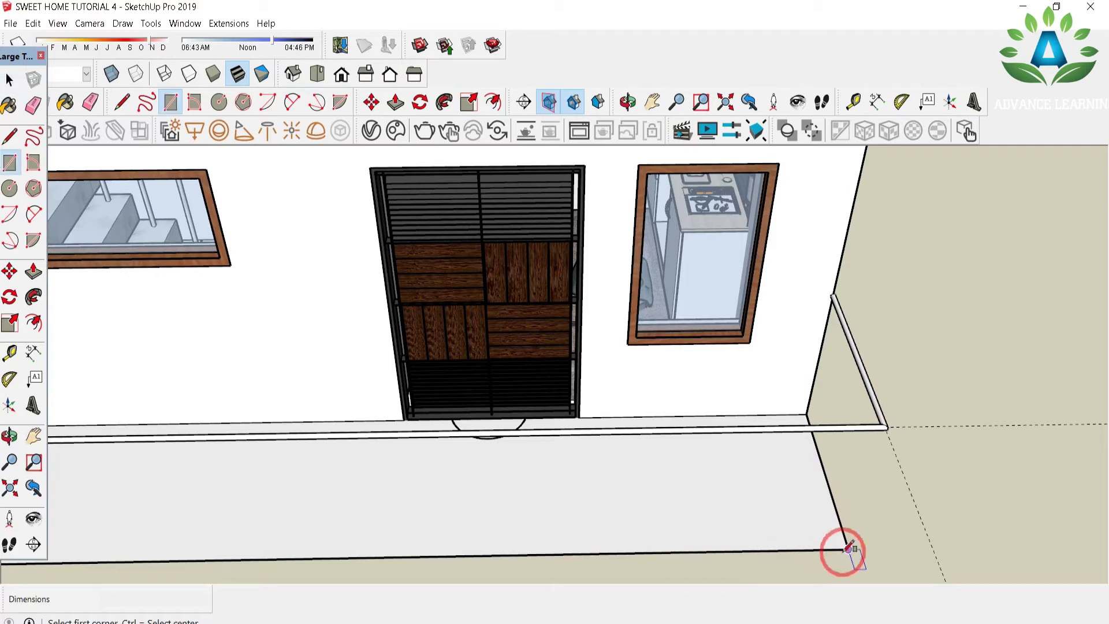
{"action": "left_click", "coordinate": [848, 549]}
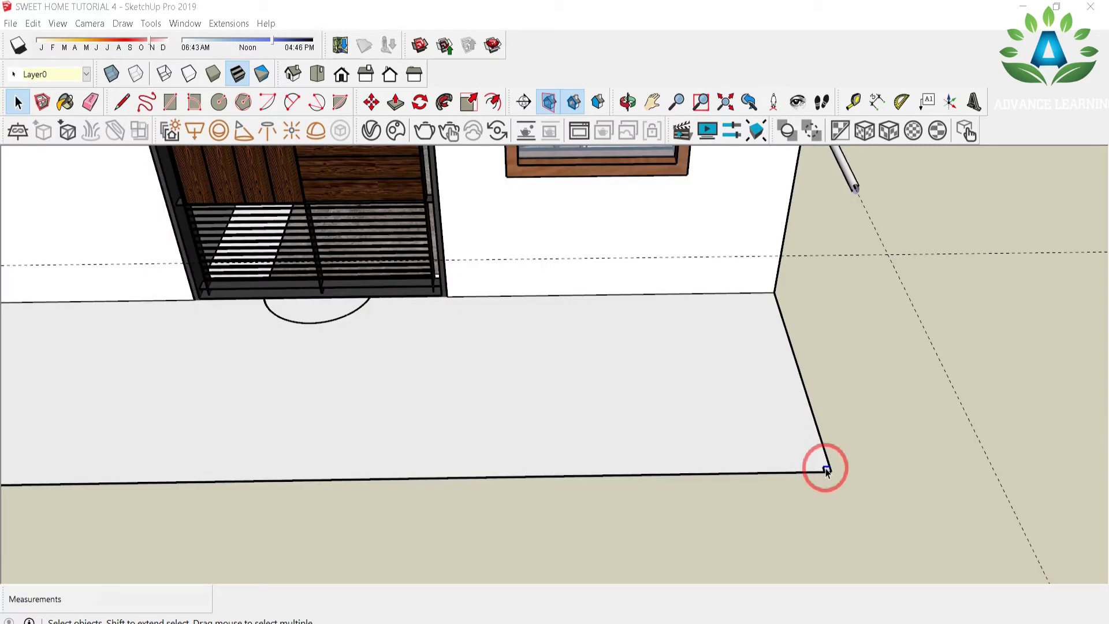
{"action": "key", "text": "p"}
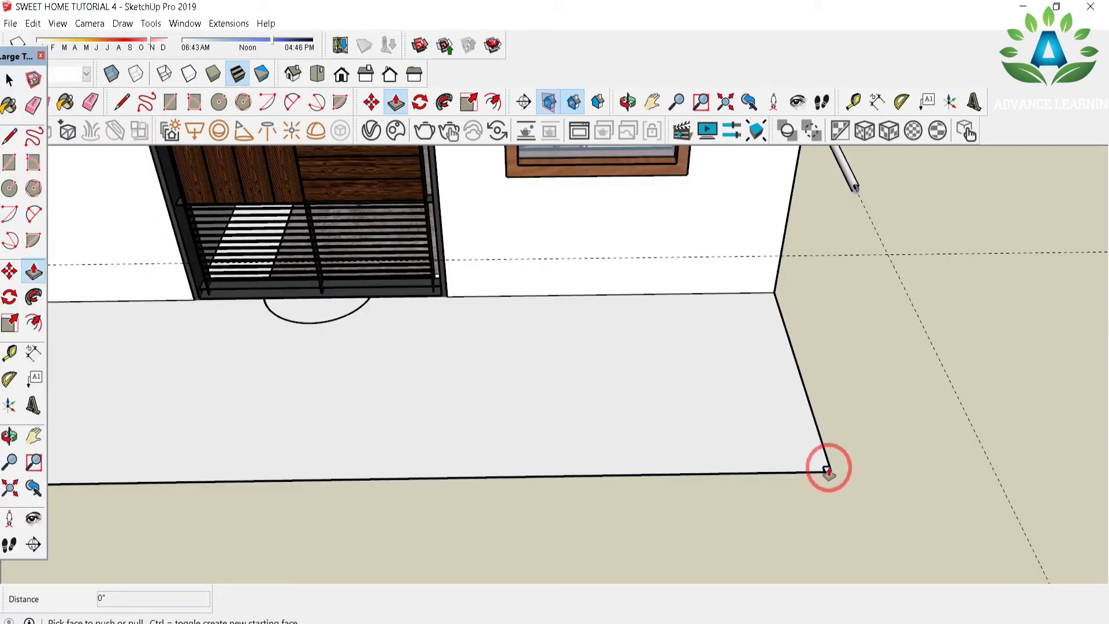
{"action": "left_click", "coordinate": [829, 468]}
{"action": "scroll", "coordinate": [825, 471], "scroll_direction": "down", "scroll_amount": 2}
{"action": "left_click_drag", "start_coordinate": [859, 347], "coordinate": [853, 345]}
{"action": "key", "text": "space"}
{"action": "left_click", "coordinate": [849, 384]}
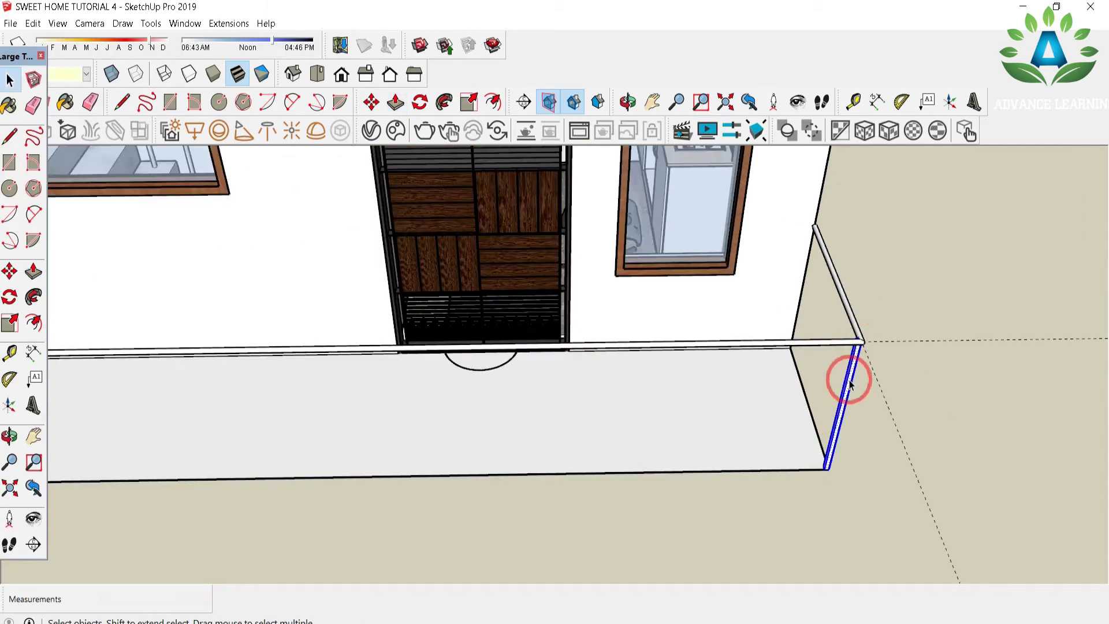
{"action": "right_click", "coordinate": [848, 385]}
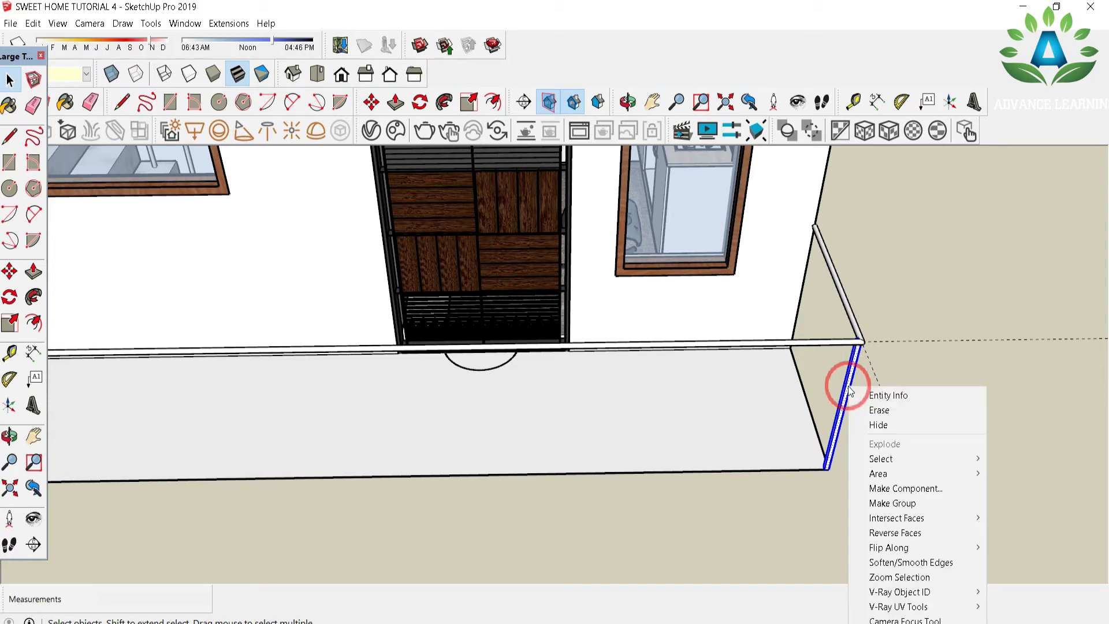
{"action": "left_click", "coordinate": [890, 502]}
Step: Copy the post 3' along the front edge and repeat it *5 times
{"action": "key", "text": "m"}
{"action": "key", "text": "ctrl"}
{"action": "left_click", "coordinate": [828, 468]}
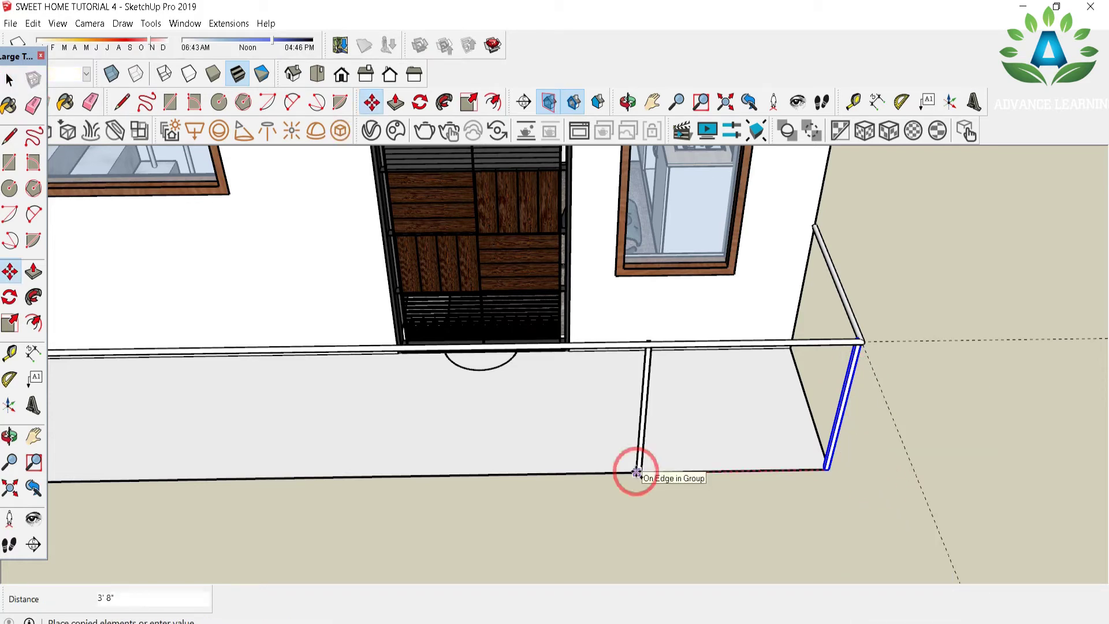
{"action": "type", "text": "3"}
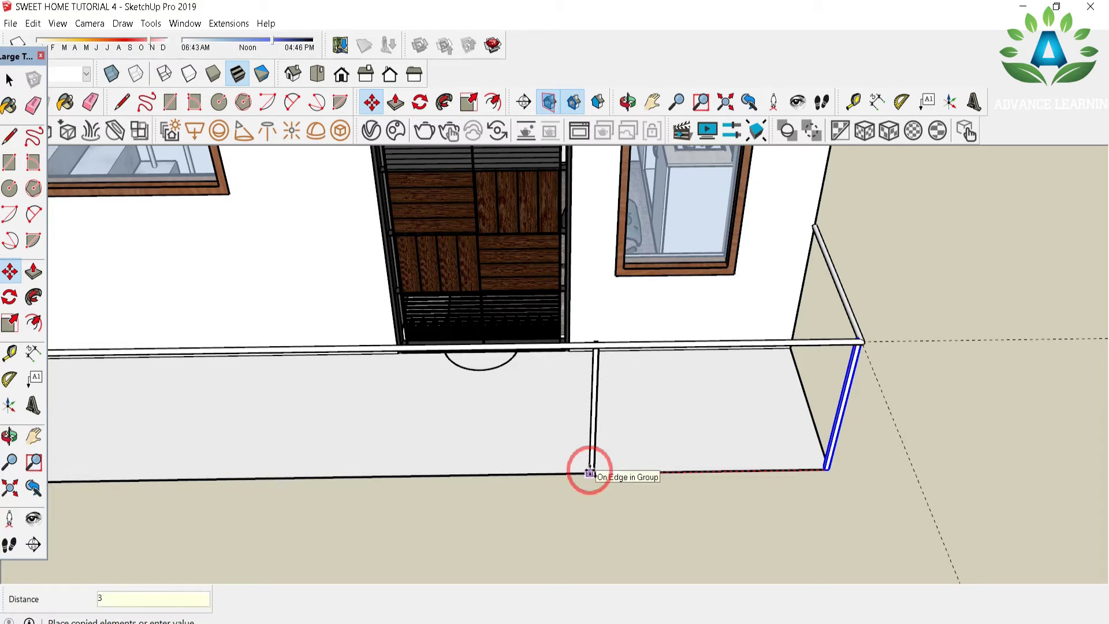
{"action": "key", "text": "Return"}
{"action": "type", "text": "*5"}
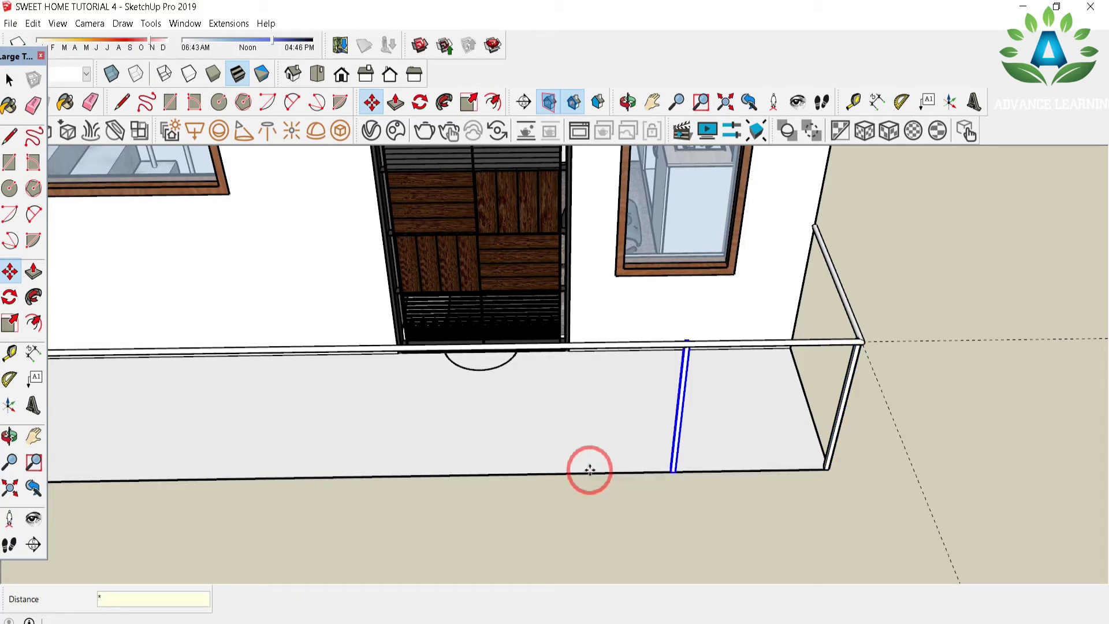
{"action": "key", "text": "Return"}
Step: Delete the two stray posts standing outside the paving
{"action": "scroll", "coordinate": [99, 198], "scroll_direction": "down", "scroll_amount": 3}
{"action": "left_click", "coordinate": [10, 79]}
{"action": "scroll", "coordinate": [578, 370], "scroll_direction": "down", "scroll_amount": 3}
{"action": "scroll", "coordinate": [365, 382], "scroll_direction": "up", "scroll_amount": 4}
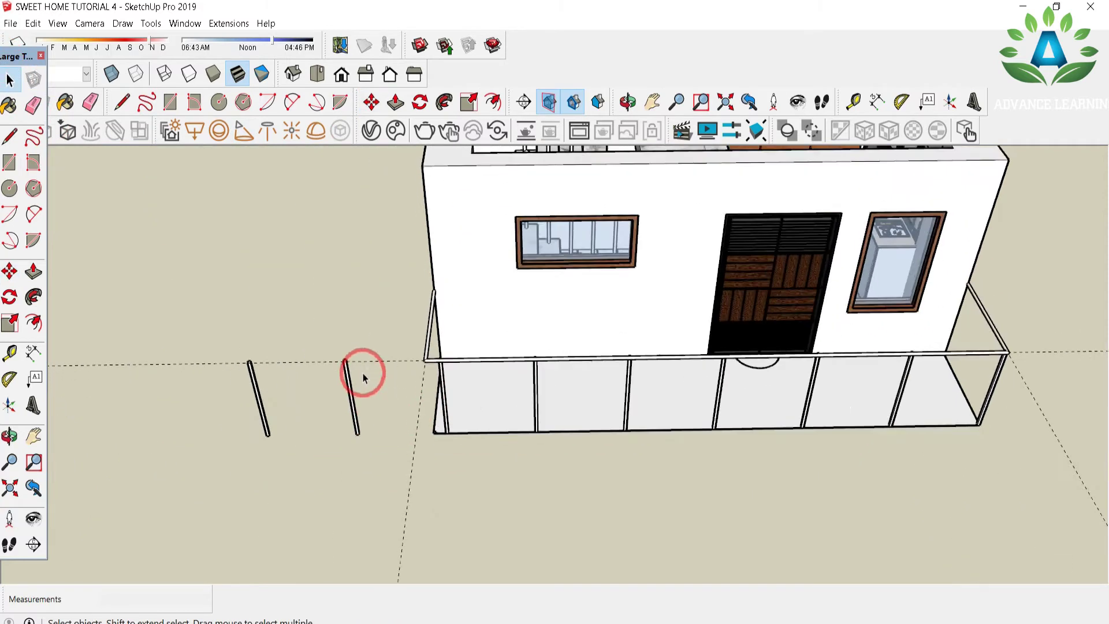
{"action": "left_click_drag", "start_coordinate": [366, 392], "coordinate": [210, 417]}
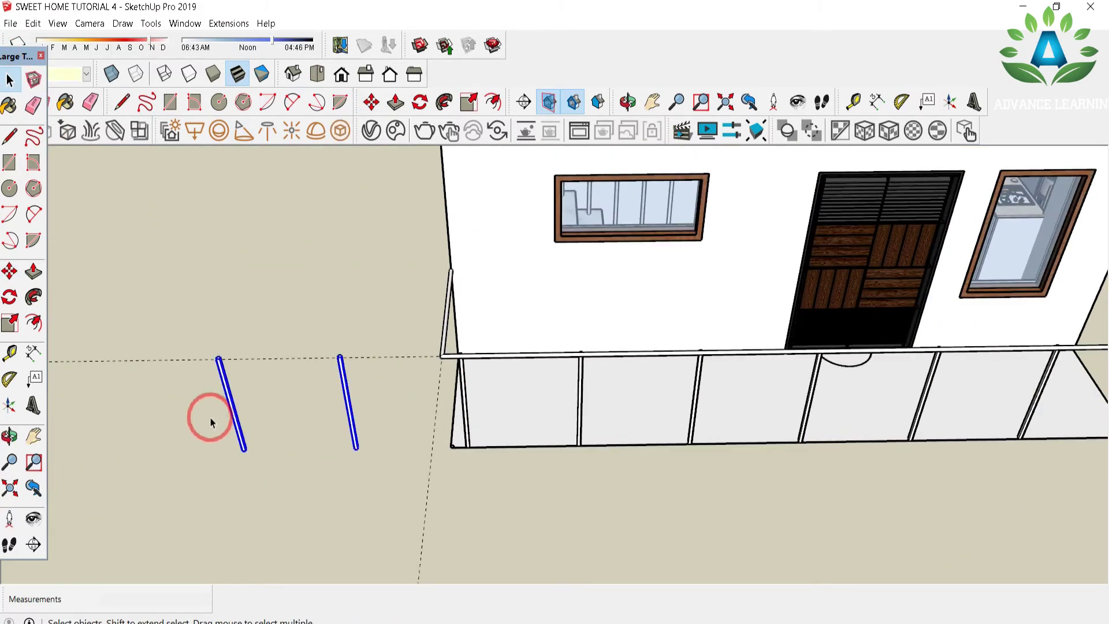
{"action": "key", "text": "Delete"}
Step: Copy the corner railing post to the start of the balcony's side edge
{"action": "key", "text": "o"}
{"action": "left_click_drag", "start_coordinate": [436, 458], "coordinate": [335, 312]}
{"action": "left_click", "coordinate": [9, 80]}
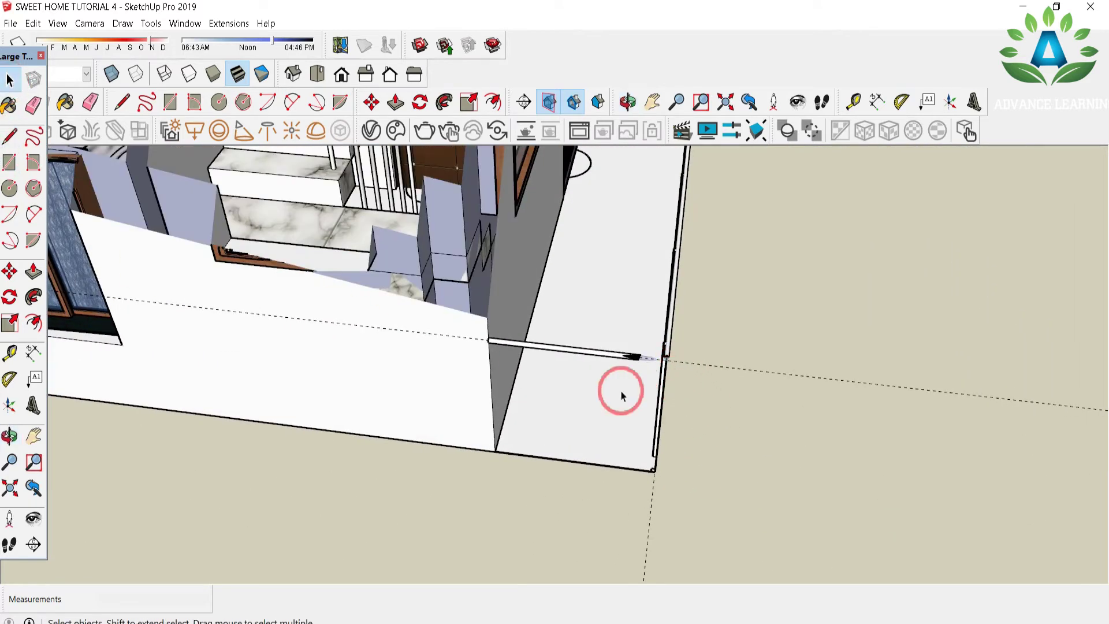
{"action": "left_click", "coordinate": [663, 381]}
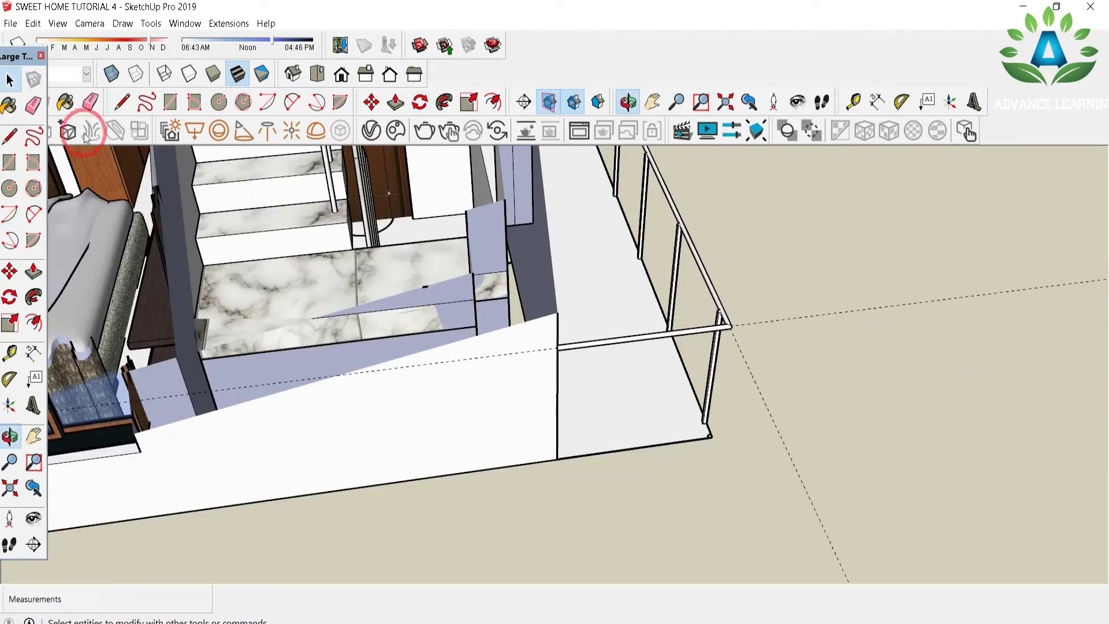
{"action": "left_click", "coordinate": [710, 395]}
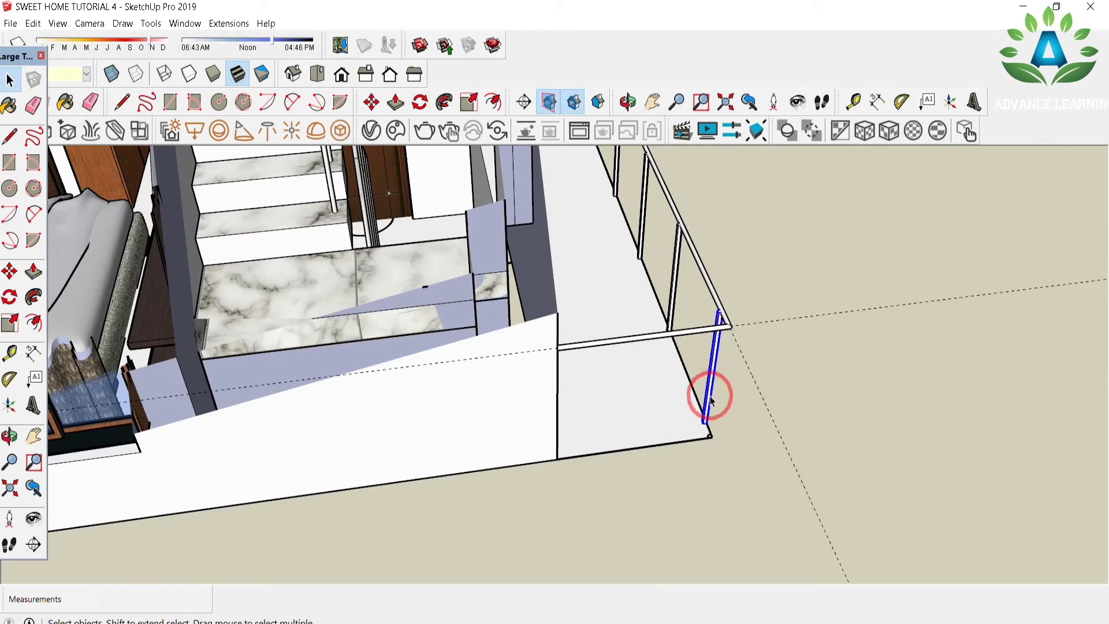
{"action": "key", "text": "m"}
{"action": "left_click", "coordinate": [703, 420]}
{"action": "key", "text": "ctrl"}
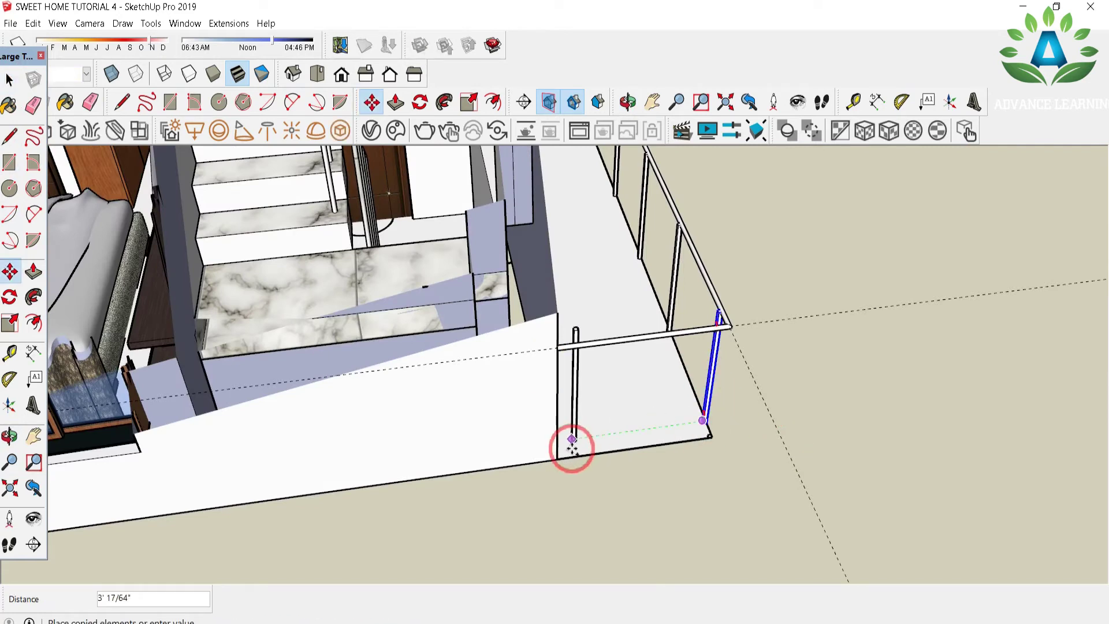
{"action": "left_click", "coordinate": [580, 456]}
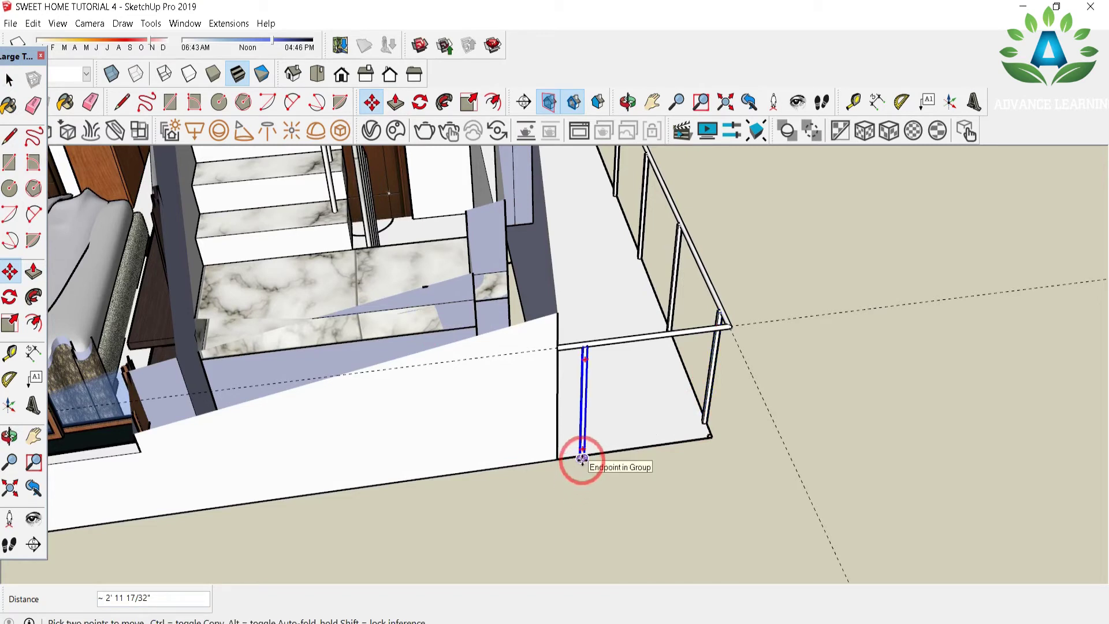
{"action": "key", "text": "space"}
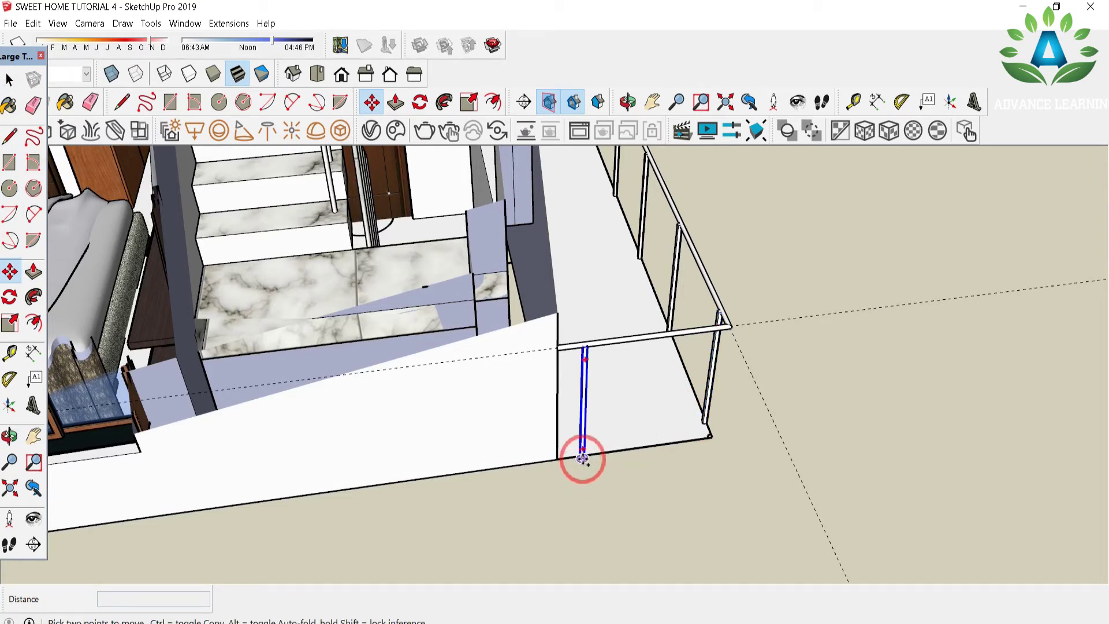
Step: Copy another post along the green axis to the far corner 18' 6" away
{"action": "left_click", "coordinate": [583, 458]}
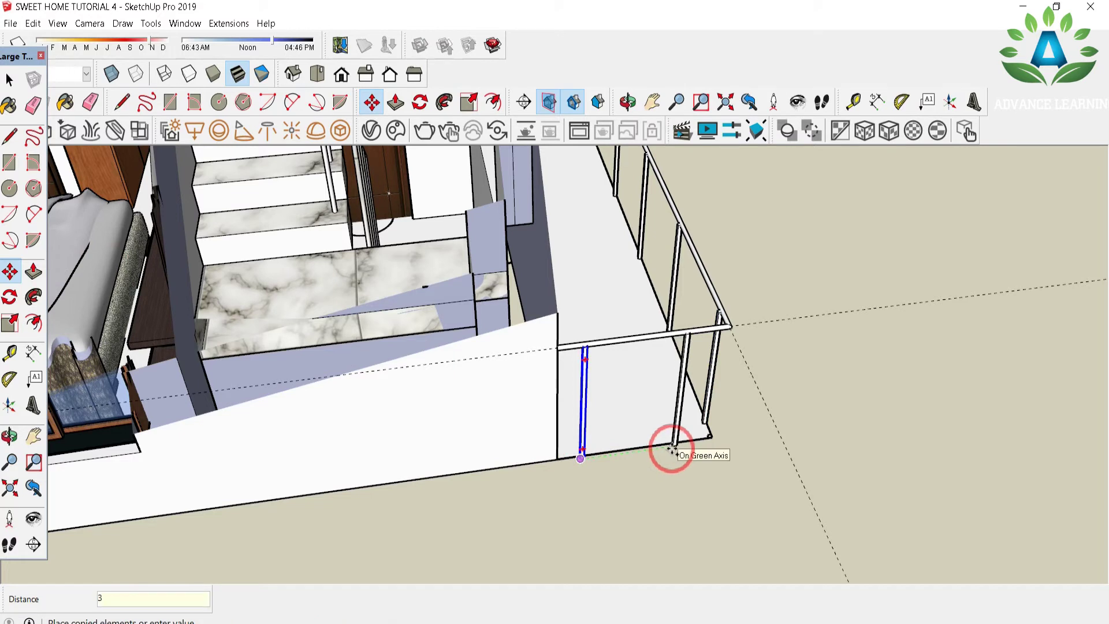
{"action": "scroll", "coordinate": [672, 449], "scroll_direction": "down", "scroll_amount": 3}
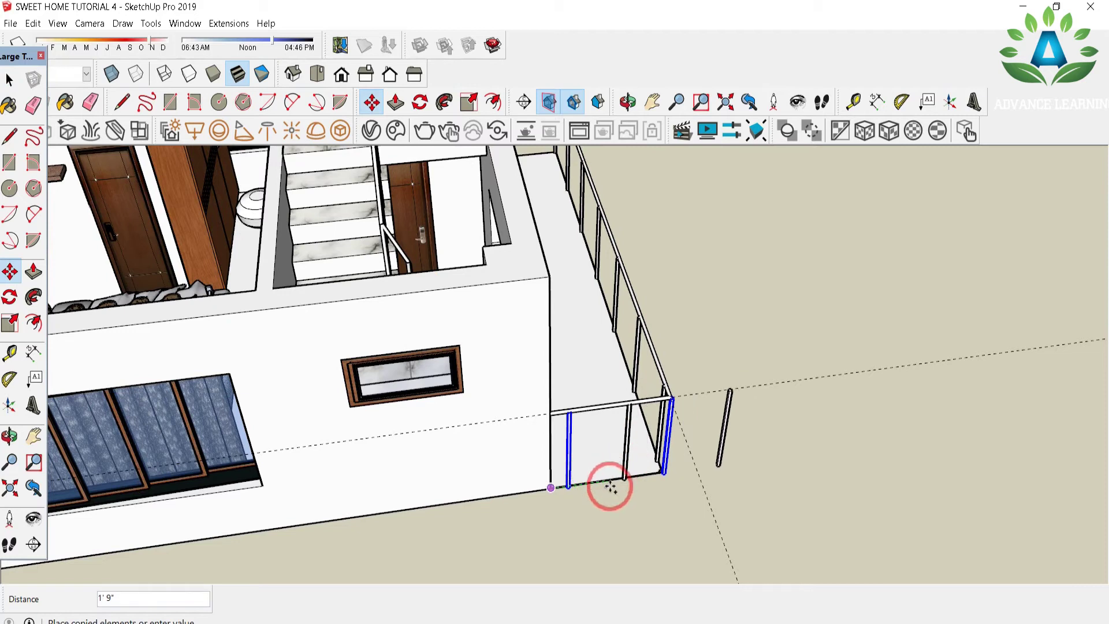
{"action": "scroll", "coordinate": [644, 280], "scroll_direction": "down", "scroll_amount": 3}
{"action": "scroll", "coordinate": [617, 226], "scroll_direction": "up", "scroll_amount": 2}
{"action": "mouse_move", "coordinate": [602, 223]}
{"action": "middle_mouse_down"}
{"action": "mouse_move", "coordinate": [513, 241]}
{"action": "mouse_move", "coordinate": [620, 229]}
{"action": "middle_mouse_up"}
{"action": "left_click", "coordinate": [619, 221]}
{"action": "middle_click_drag", "start_coordinate": [797, 250], "coordinate": [598, 507]}
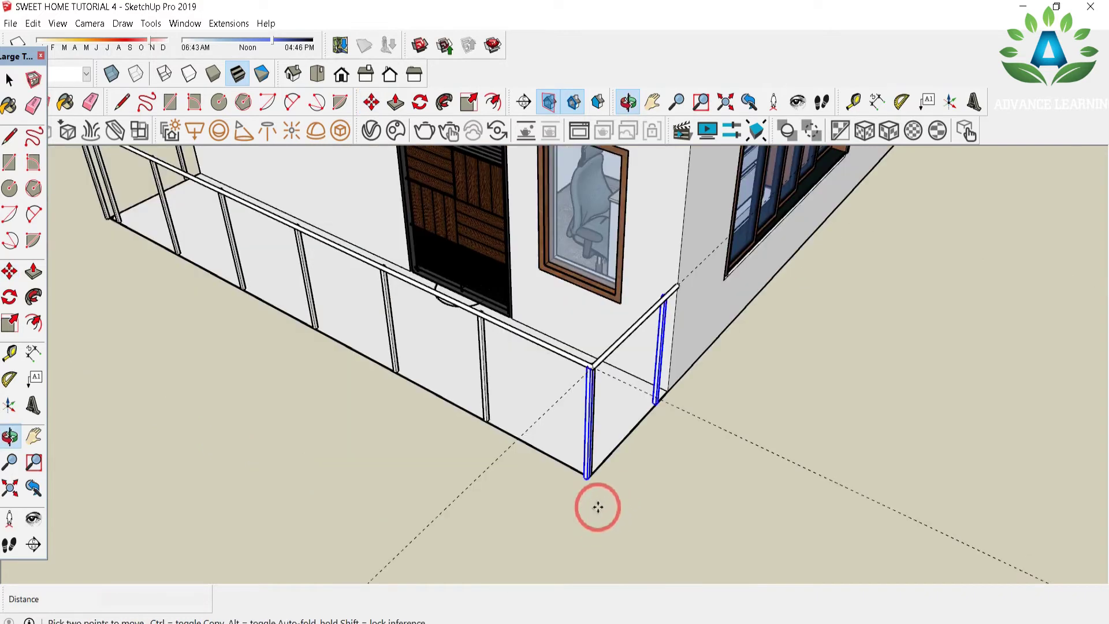
{"action": "left_click", "coordinate": [586, 477]}
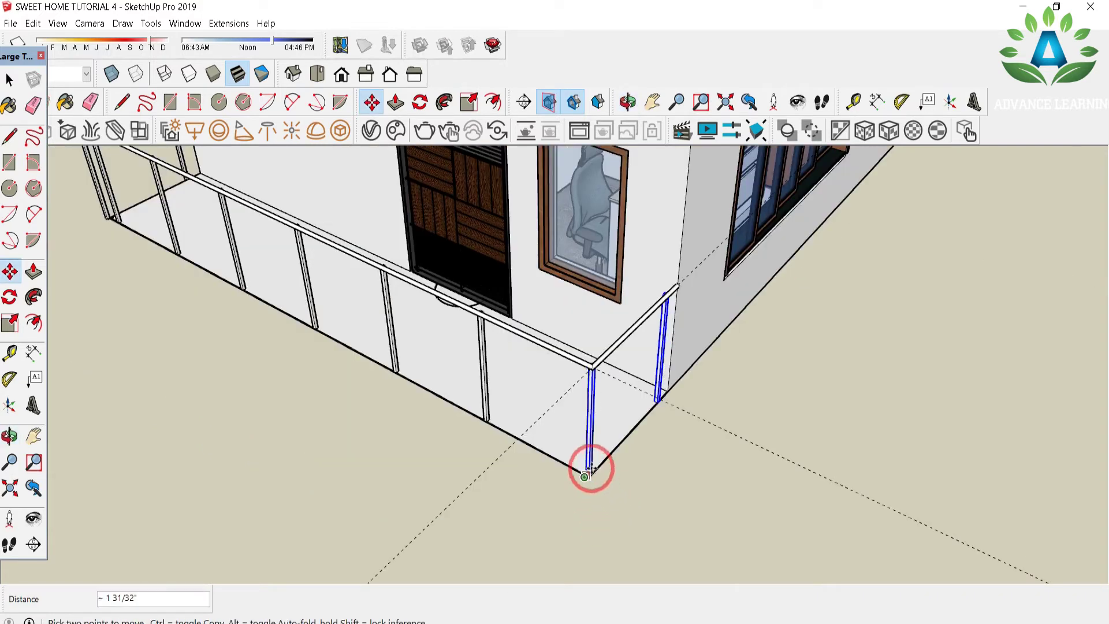
{"action": "middle_click_drag", "start_coordinate": [588, 472], "coordinate": [464, 382]}
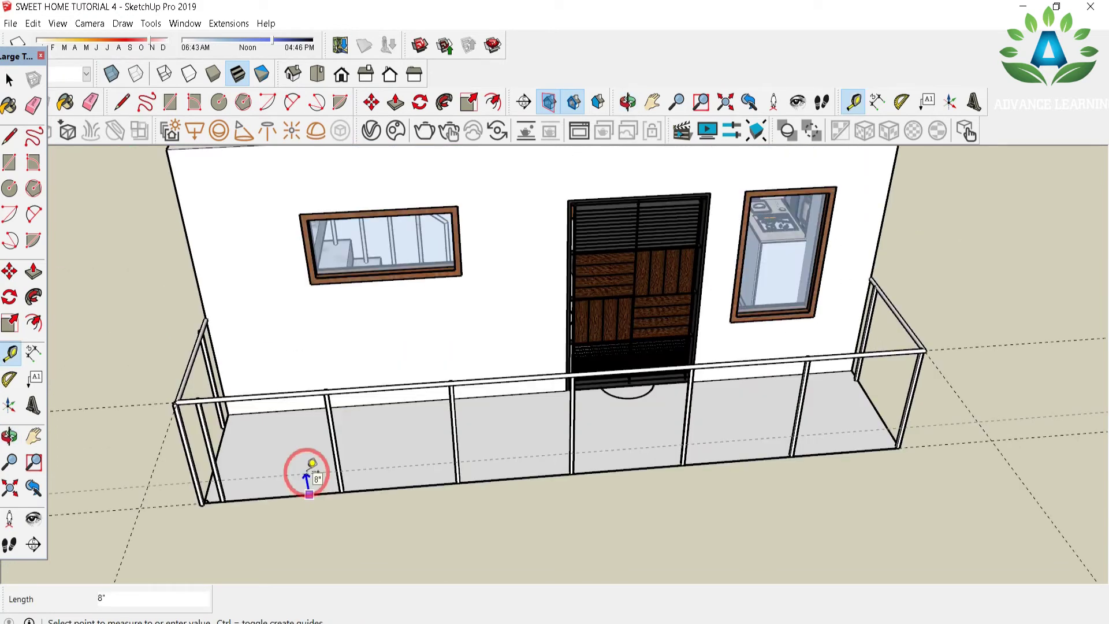
Step: Place a guide 2'6" above the balcony floor's front edge
{"action": "left_click", "coordinate": [306, 493]}
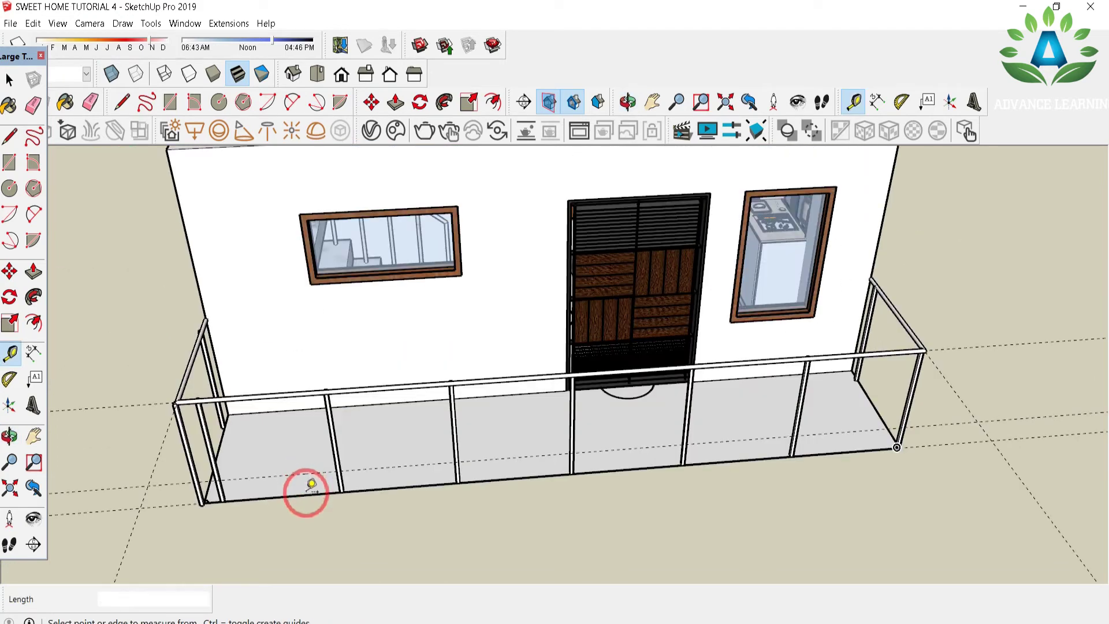
{"action": "middle_click_drag", "start_coordinate": [306, 494], "coordinate": [280, 401]}
{"action": "left_click", "coordinate": [275, 410]}
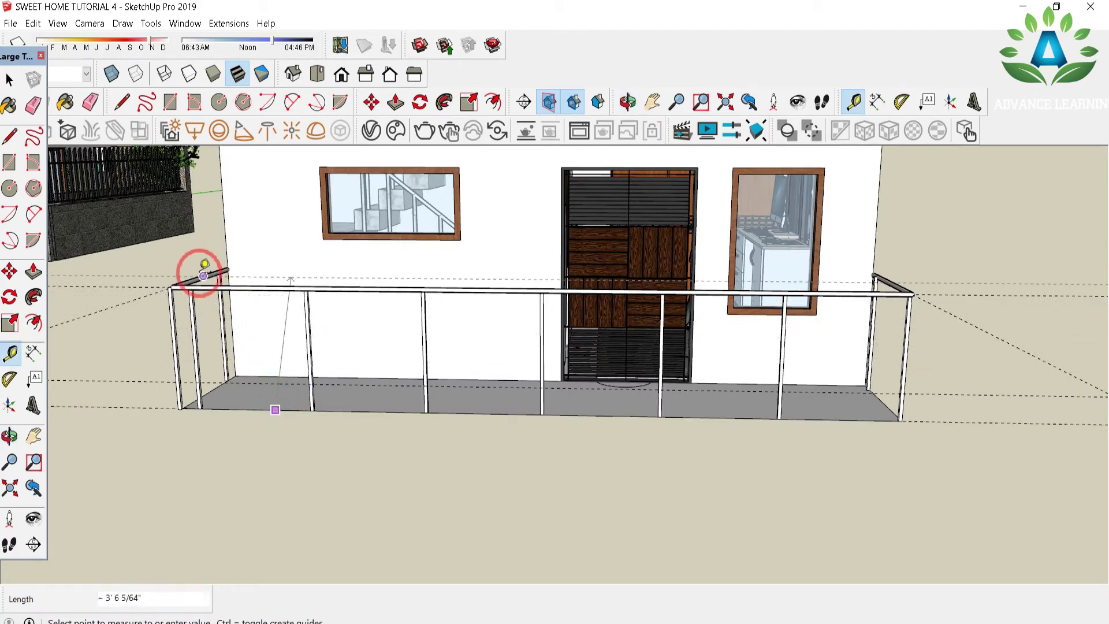
{"action": "left_click_drag", "start_coordinate": [152, 311], "coordinate": [201, 298]}
{"action": "type", "text": "2'6"}
{"action": "key", "text": "Return"}
Step: Draw the panel rectangle from the left end post to the right end post
{"action": "key", "text": "r"}
{"action": "left_click", "coordinate": [174, 307]}
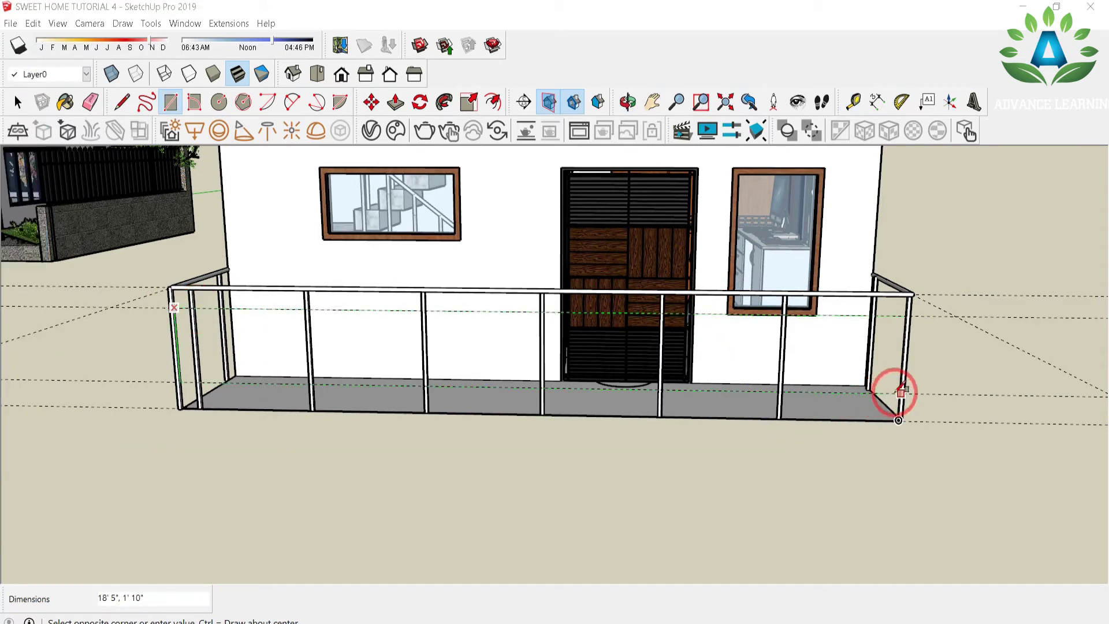
{"action": "left_click", "coordinate": [900, 392]}
Step: Group the railing panel face and push/pull it to 1 inch thick
{"action": "key", "text": "space"}
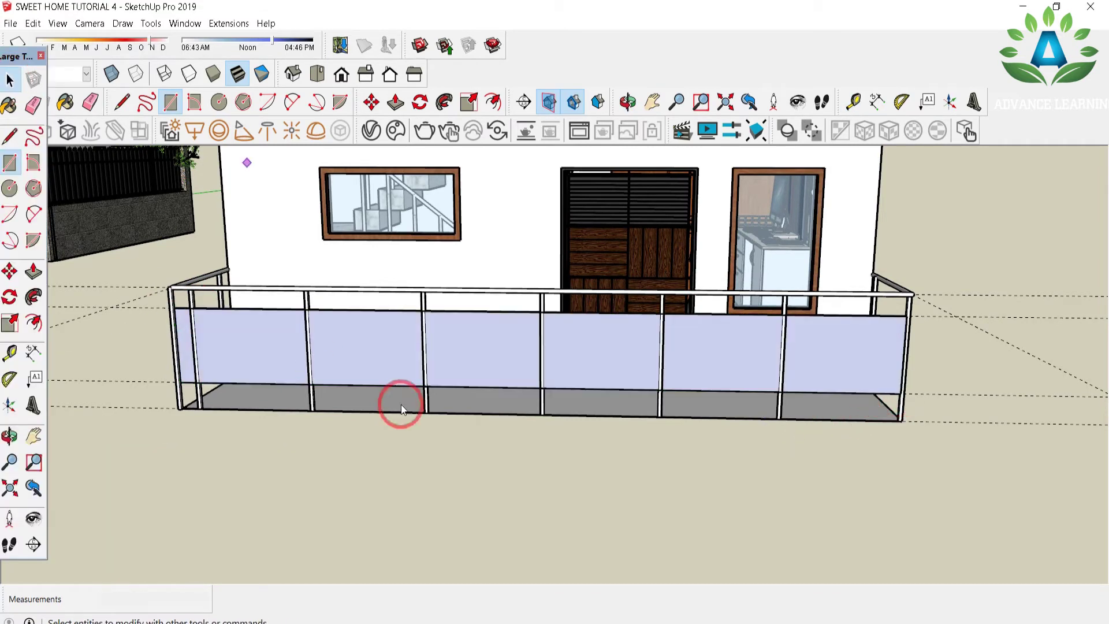
{"action": "left_click", "coordinate": [368, 347]}
{"action": "right_click", "coordinate": [370, 347]}
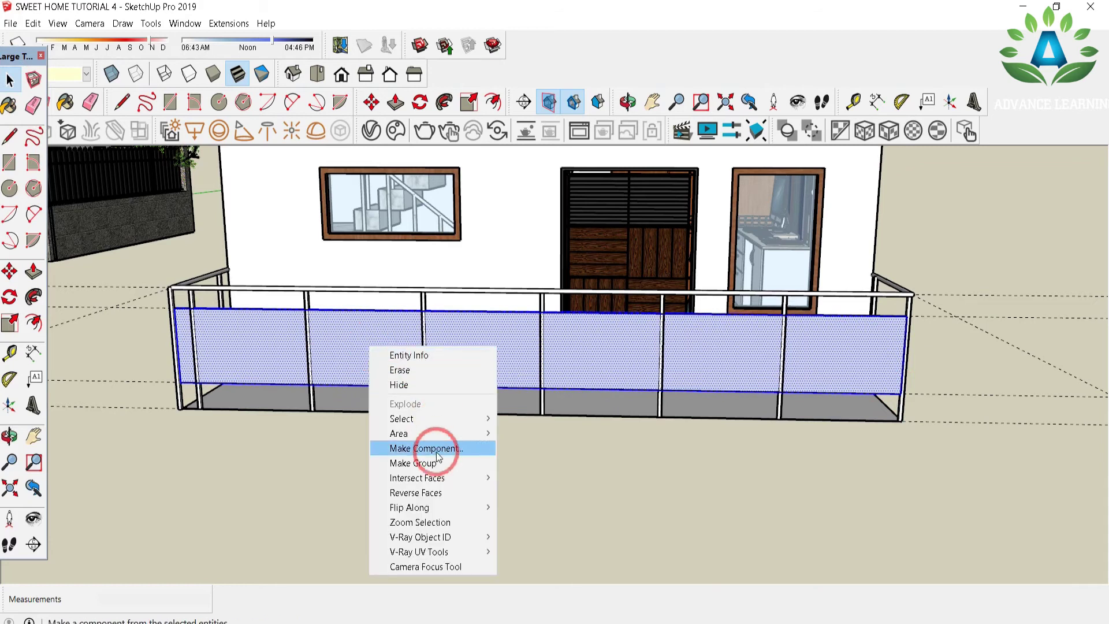
{"action": "left_click", "coordinate": [379, 463]}
{"action": "double_click", "coordinate": [380, 349]}
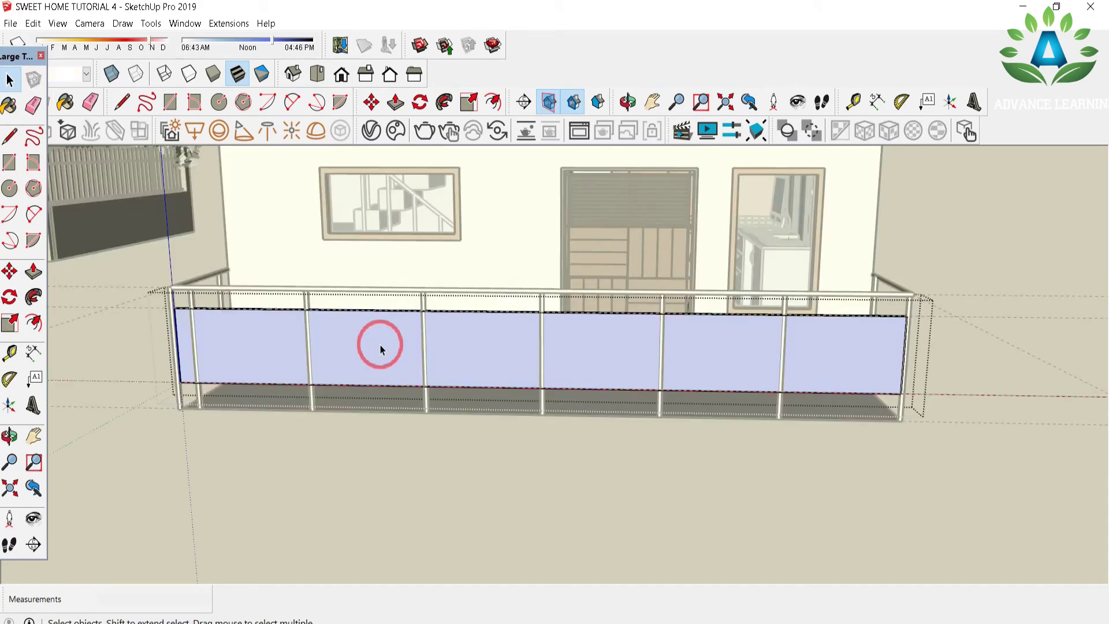
{"action": "key", "text": "p"}
{"action": "left_click", "coordinate": [369, 347]}
{"action": "key", "text": "Return"}
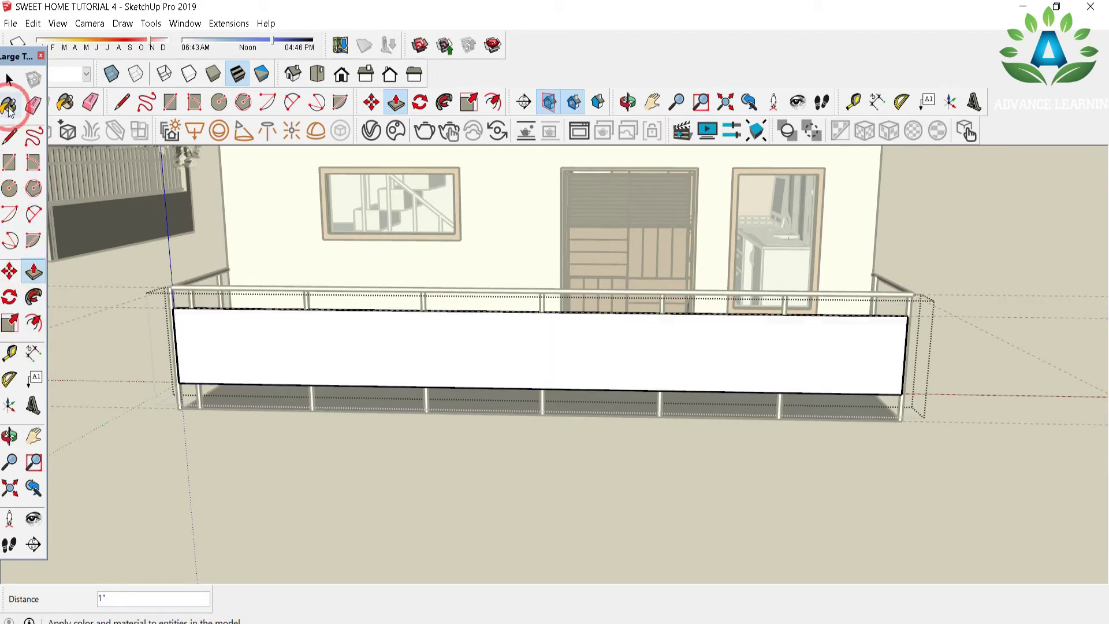
Step: Paint the panel with Translucent Glass Sky Reflection and lower its opacity to 43
{"action": "left_click", "coordinate": [9, 107]}
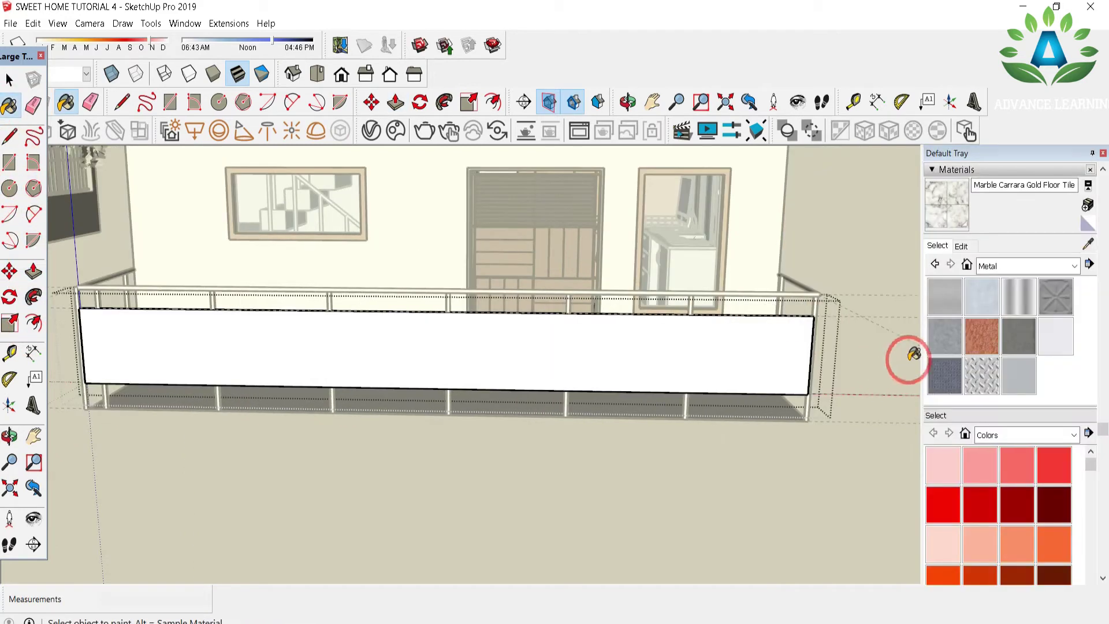
{"action": "left_click", "coordinate": [1074, 265]}
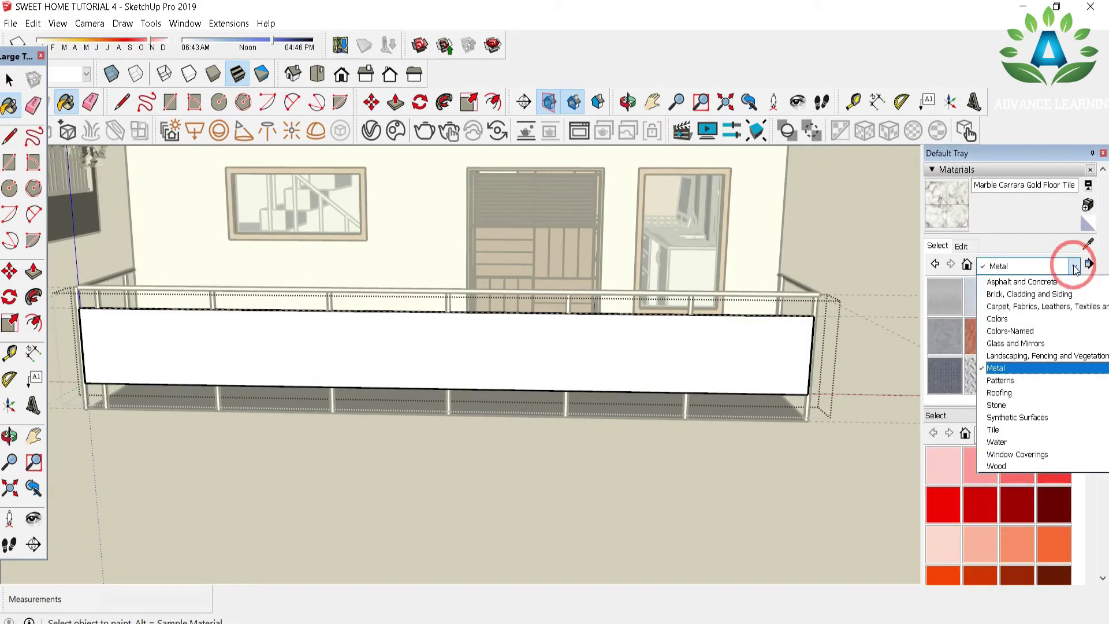
{"action": "left_click", "coordinate": [1053, 348]}
{"action": "scroll", "coordinate": [1032, 303], "scroll_direction": "down", "scroll_amount": 2}
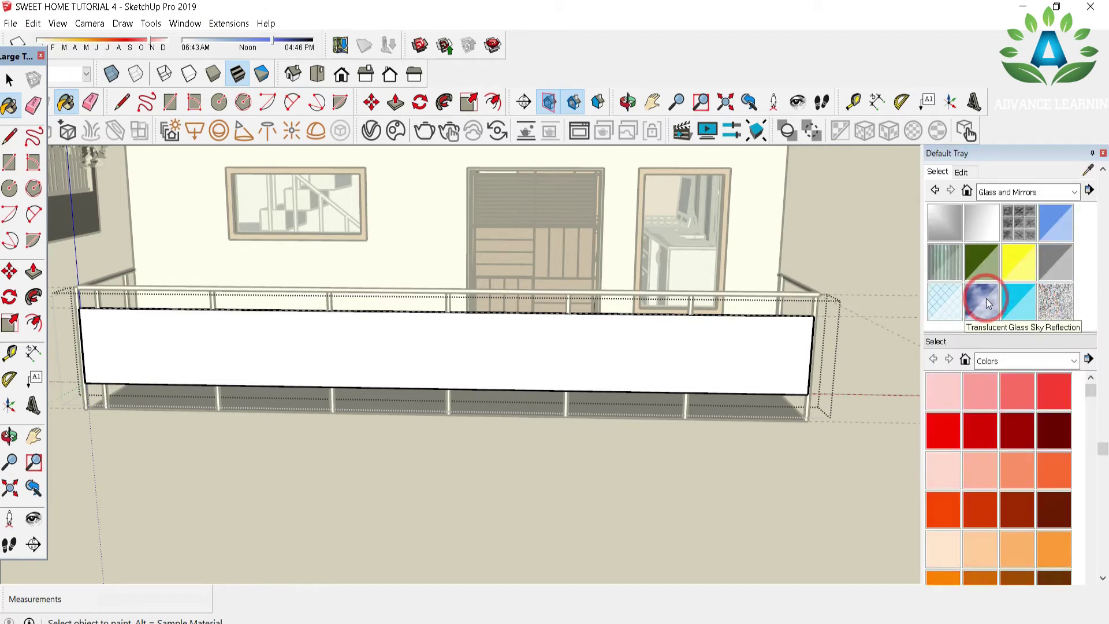
{"action": "left_click", "coordinate": [675, 334]}
{"action": "scroll", "coordinate": [1010, 366], "scroll_direction": "up", "scroll_amount": 3}
{"action": "left_click", "coordinate": [974, 341]}
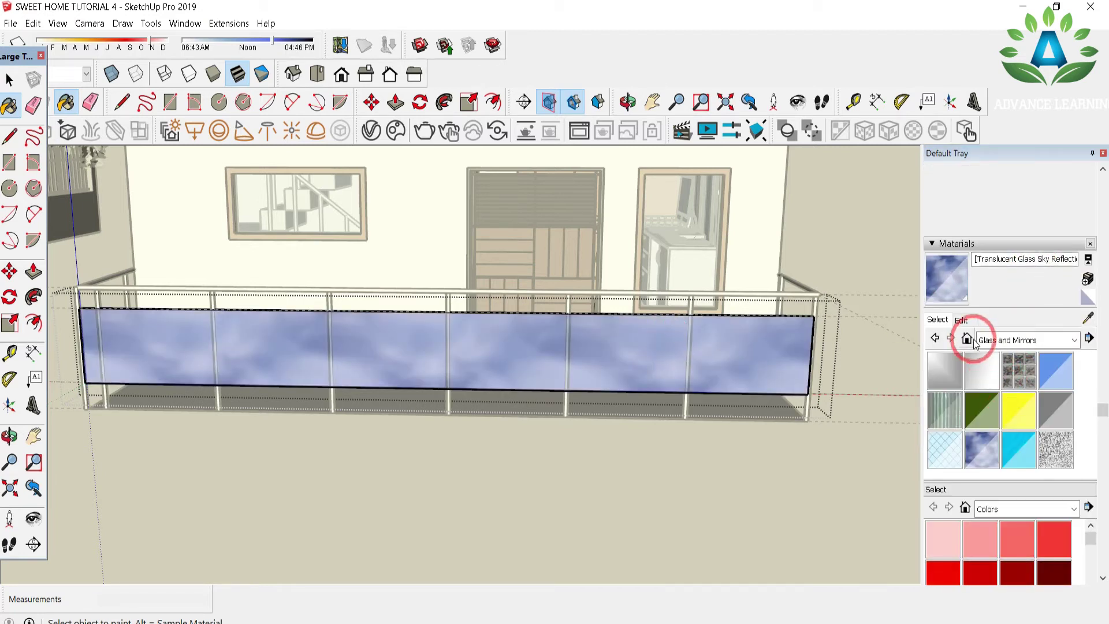
{"action": "left_click", "coordinate": [962, 320]}
{"action": "scroll", "coordinate": [982, 364], "scroll_direction": "down", "scroll_amount": 3}
{"action": "left_click", "coordinate": [983, 368]}
{"action": "left_click_drag", "start_coordinate": [986, 258], "coordinate": [976, 258]}
{"action": "left_click_drag", "start_coordinate": [976, 258], "coordinate": [973, 258]}
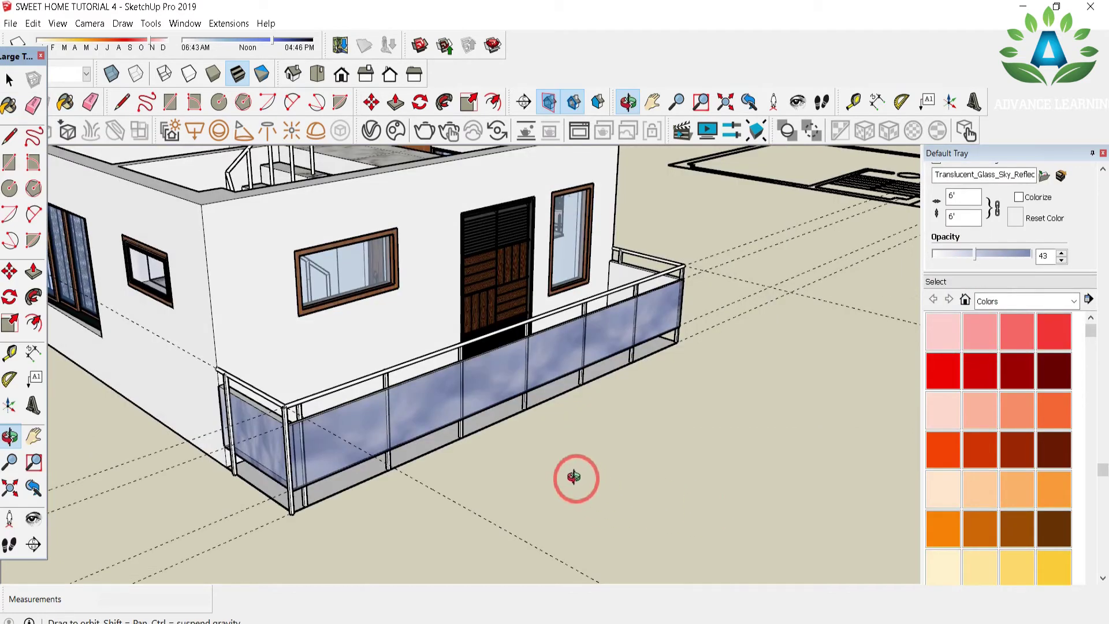
{"action": "left_click_drag", "start_coordinate": [787, 366], "coordinate": [399, 312]}
Step: Delete the wooden balcony door inside the house's nested groups and close the materials tray
{"action": "left_click", "coordinate": [10, 80]}
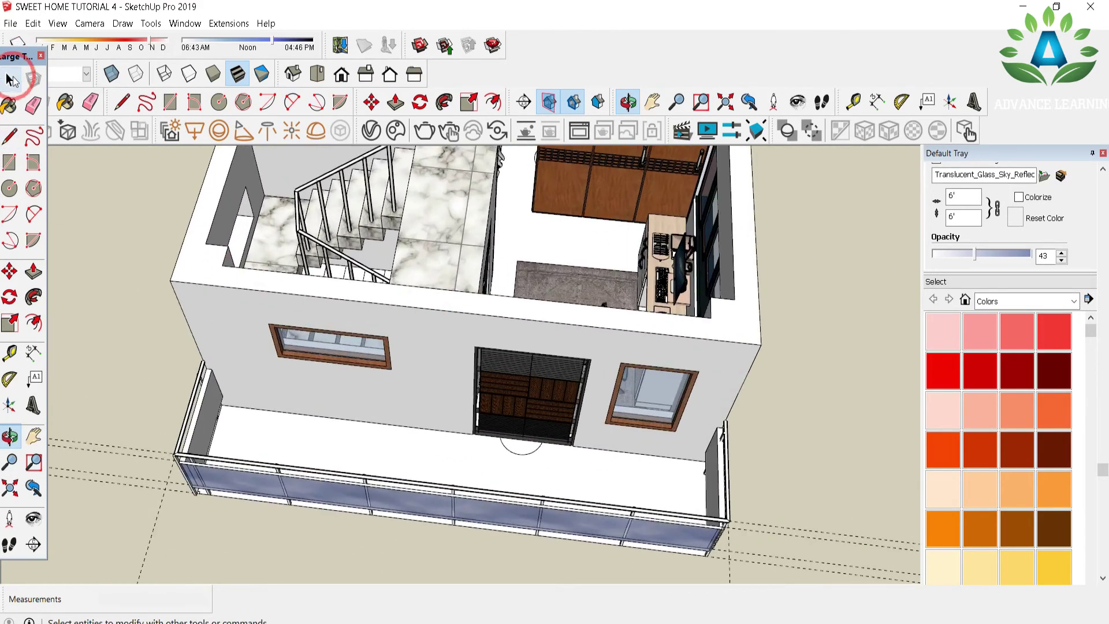
{"action": "left_click", "coordinate": [514, 390]}
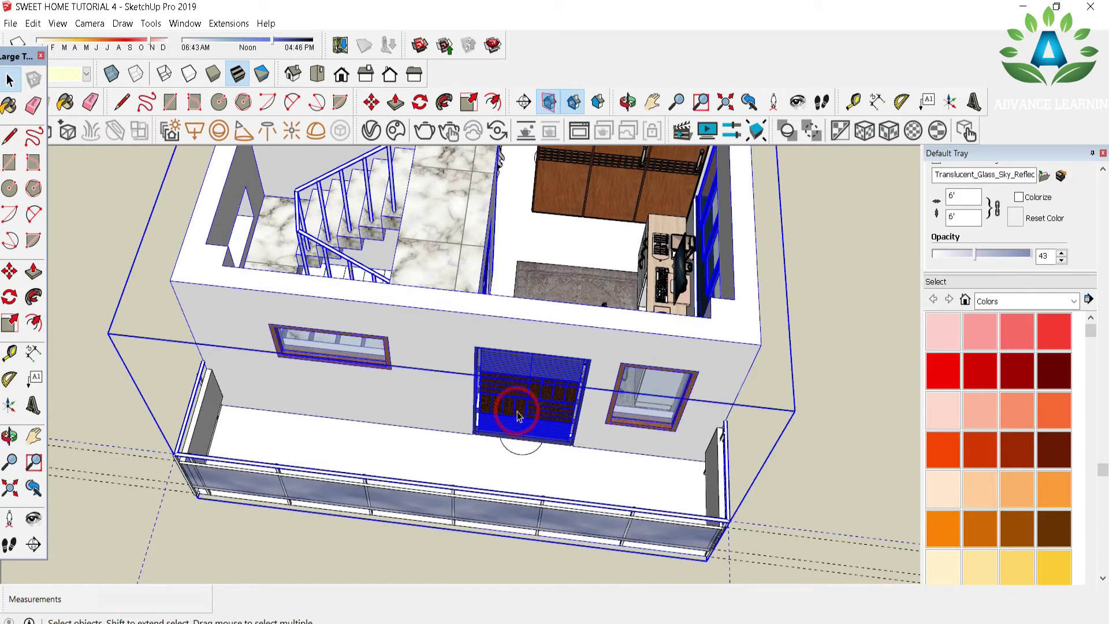
{"action": "double_click", "coordinate": [517, 415]}
{"action": "left_click", "coordinate": [529, 408]}
{"action": "double_click", "coordinate": [529, 404]}
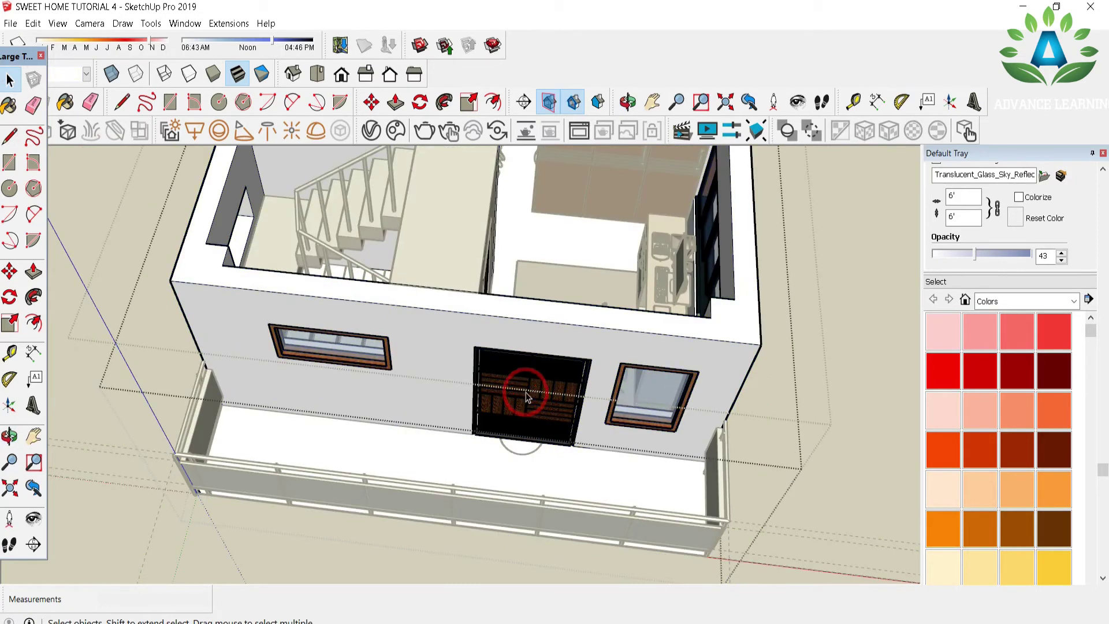
{"action": "left_click", "coordinate": [546, 379]}
{"action": "key", "text": "Delete"}
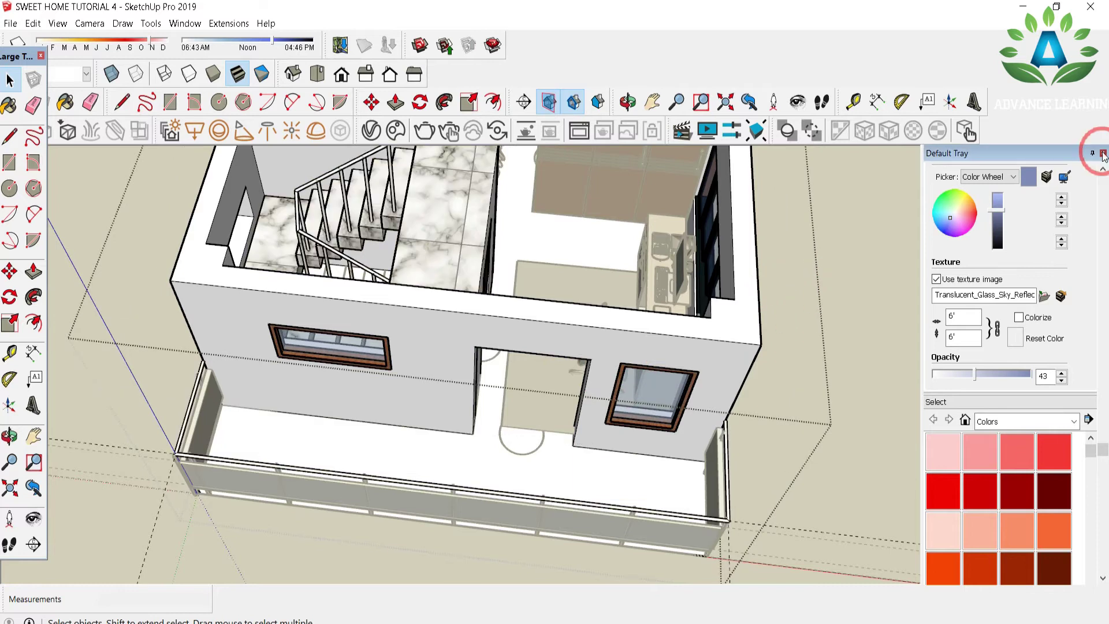
{"action": "left_click", "coordinate": [1101, 153]}
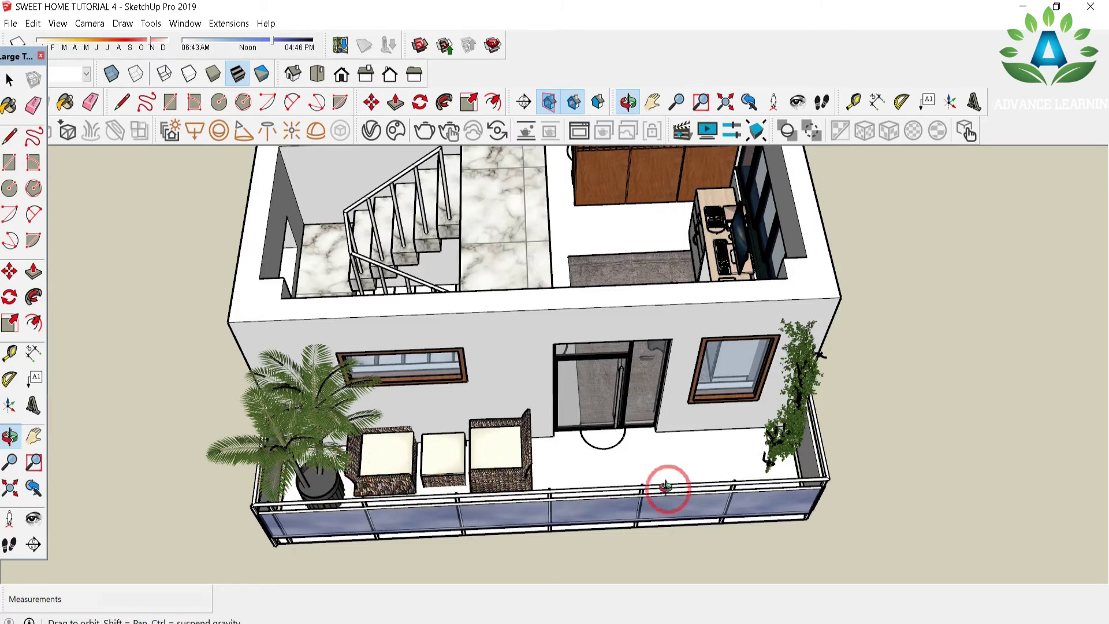
{"action": "left_click_drag", "start_coordinate": [641, 383], "coordinate": [621, 406]}
{"action": "scroll", "coordinate": [647, 455], "scroll_direction": "down", "scroll_amount": 2}
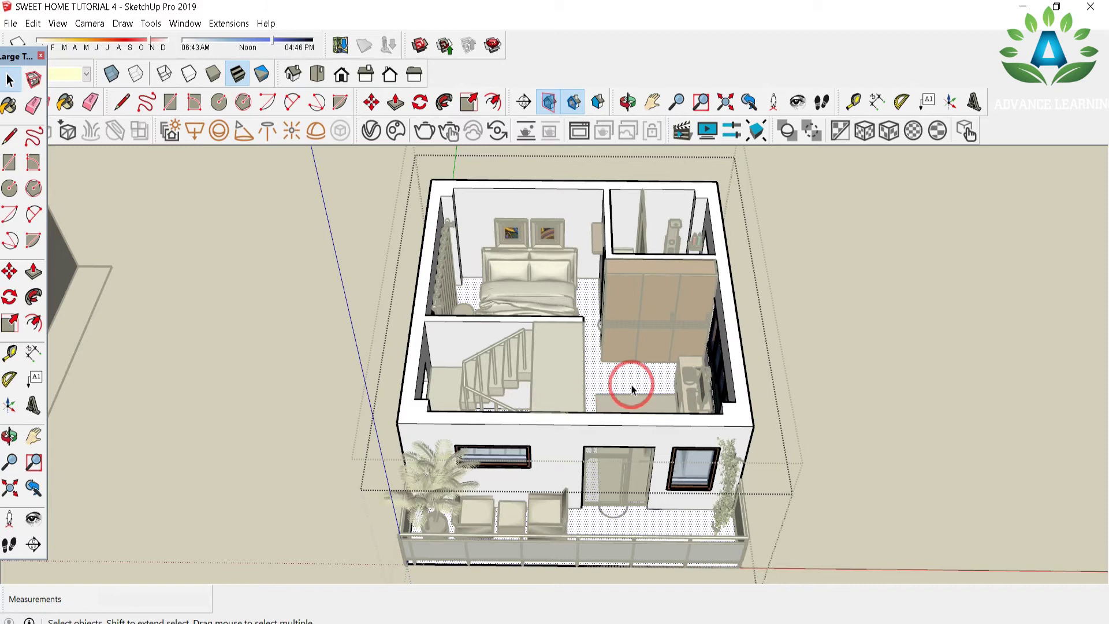
Step: Box-select the whole middle furnished house and place a copy of it elsewhere
{"action": "left_click", "coordinate": [630, 391]}
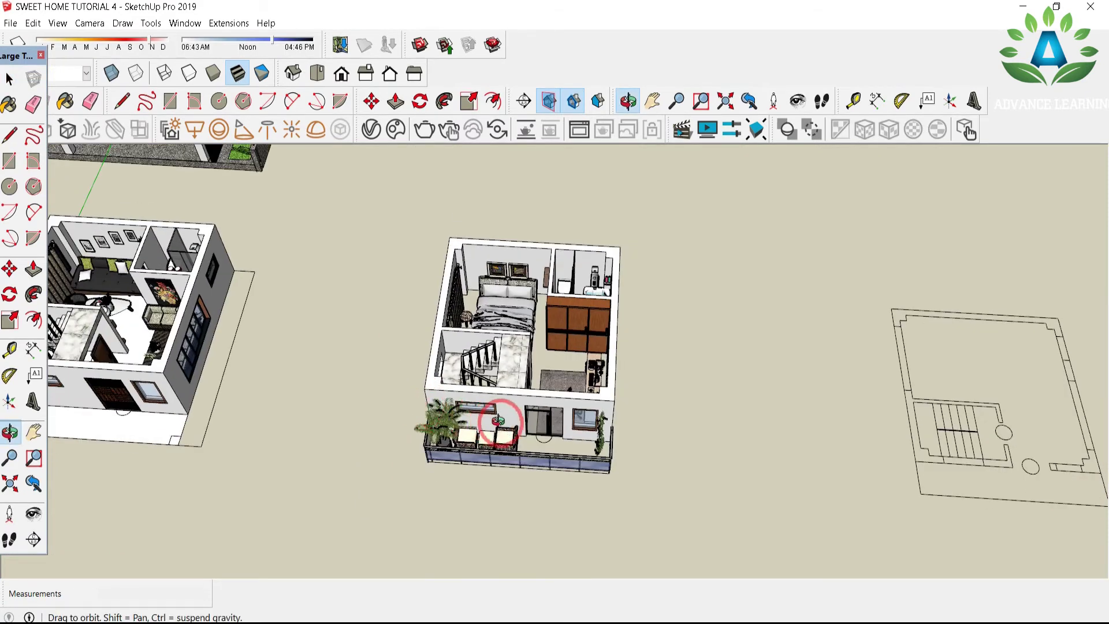
{"action": "left_click_drag", "start_coordinate": [501, 420], "coordinate": [510, 431]}
{"action": "scroll", "coordinate": [572, 407], "scroll_direction": "down", "scroll_amount": 3}
{"action": "scroll", "coordinate": [593, 416], "scroll_direction": "up", "scroll_amount": 4}
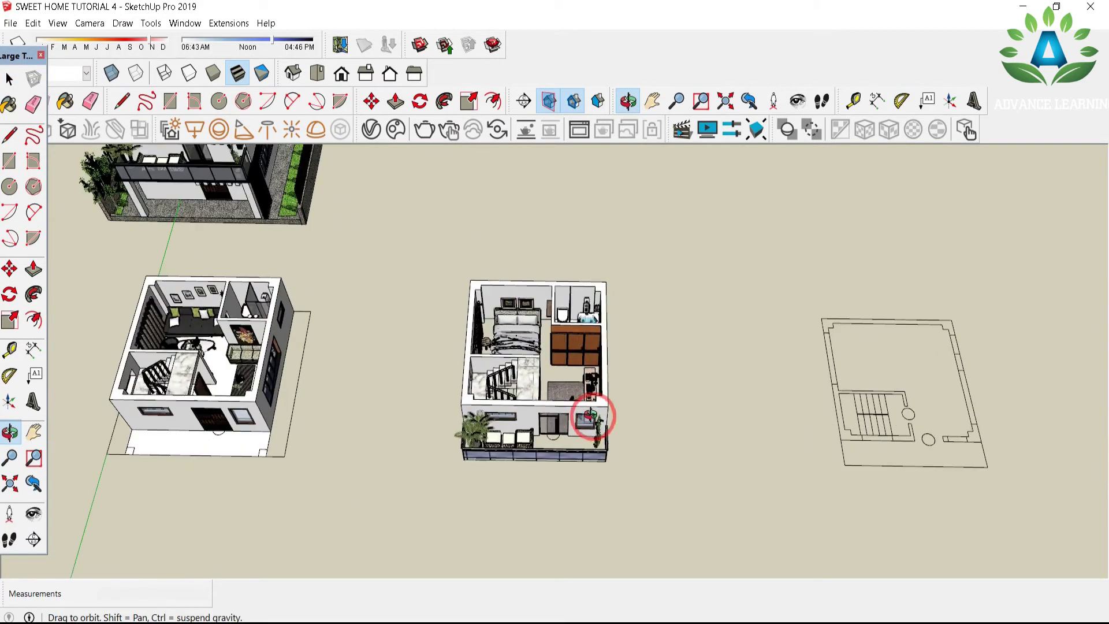
{"action": "left_click", "coordinate": [8, 78]}
{"action": "left_click_drag", "start_coordinate": [309, 191], "coordinate": [652, 488]}
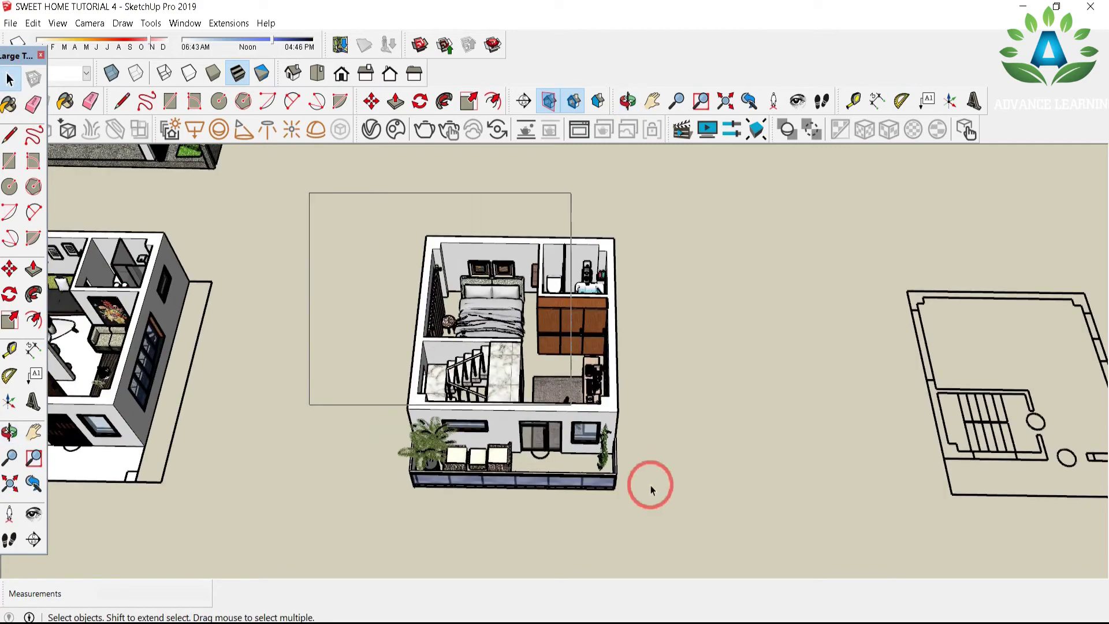
{"action": "left_click", "coordinate": [859, 490]}
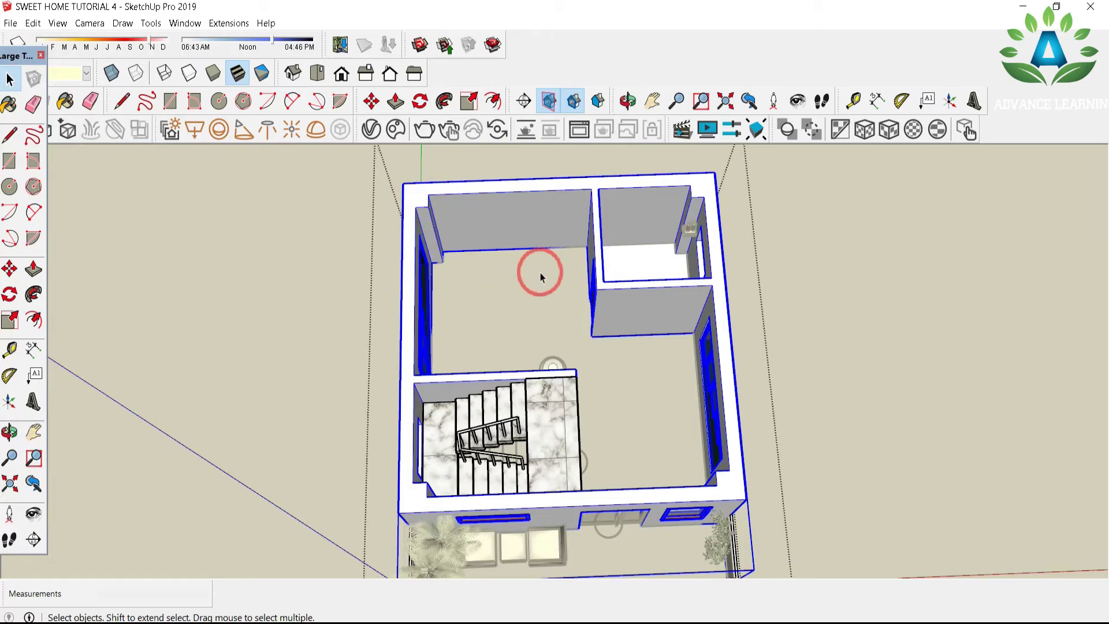
Step: Split the partition wall's top with a line and push that section down to the floor
{"action": "scroll", "coordinate": [577, 254], "scroll_direction": "up", "scroll_amount": 3}
{"action": "triple_click", "coordinate": [605, 299]}
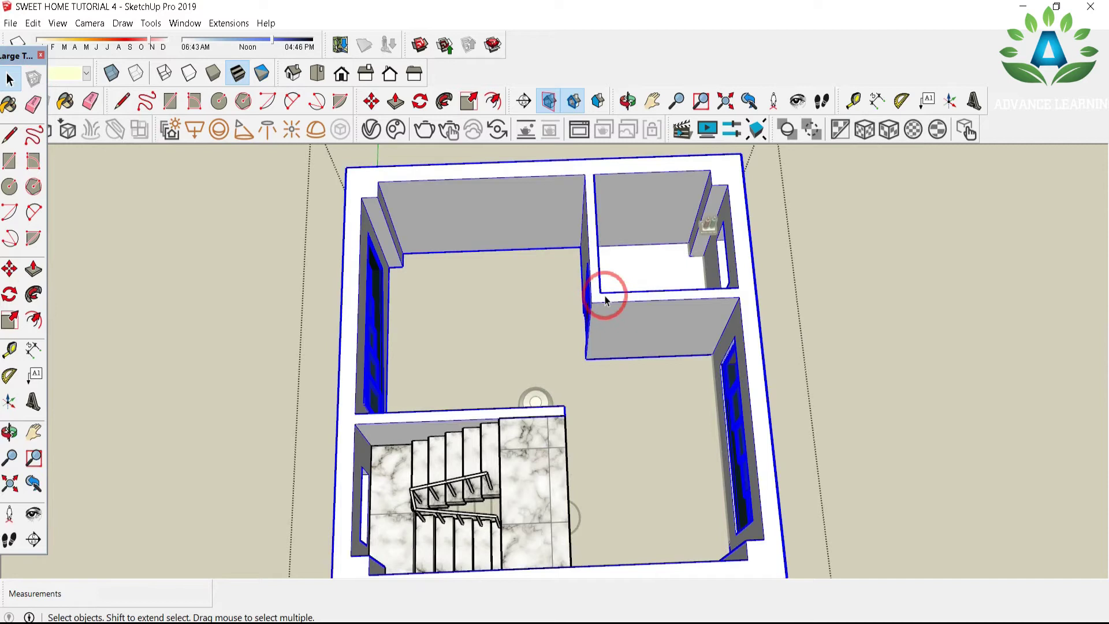
{"action": "triple_click", "coordinate": [603, 298]}
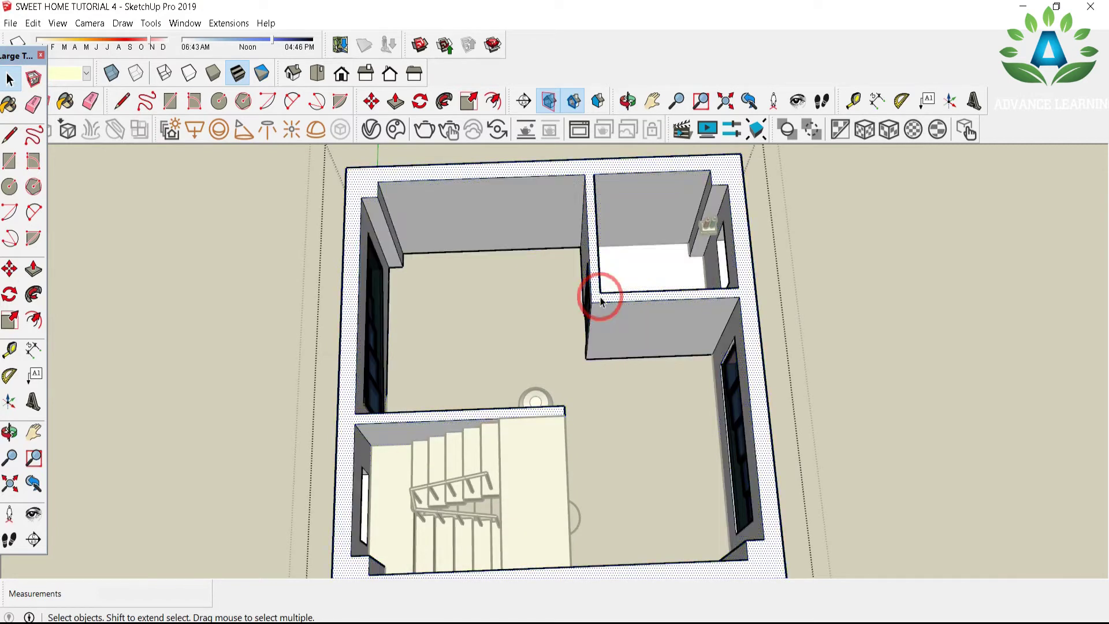
{"action": "double_click", "coordinate": [602, 298]}
{"action": "key", "text": "l"}
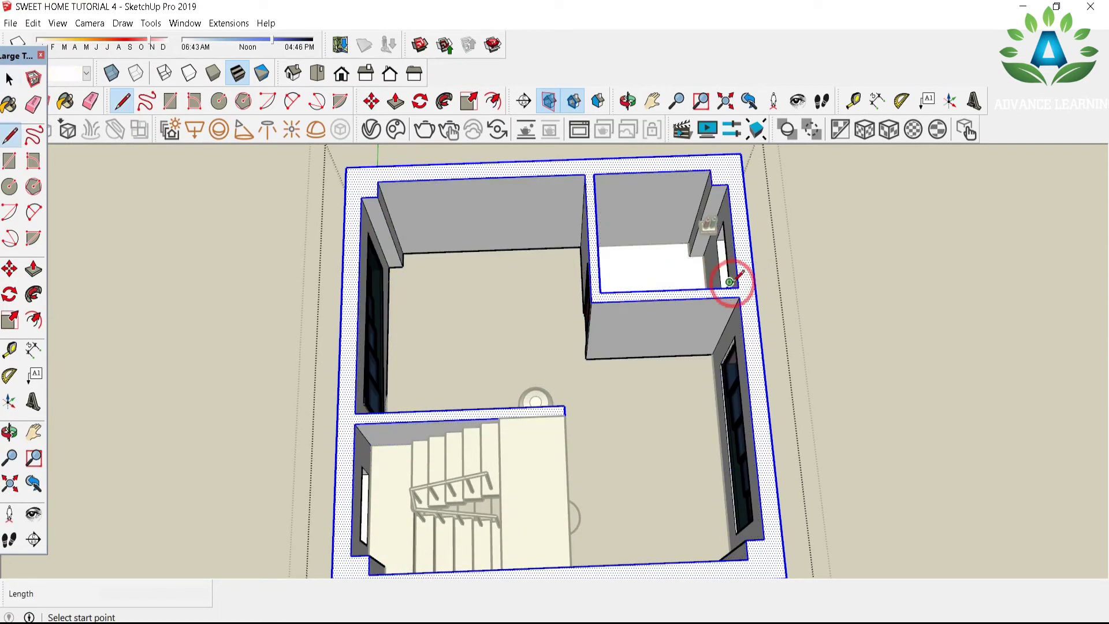
{"action": "left_click", "coordinate": [738, 288]}
{"action": "left_click", "coordinate": [739, 298]}
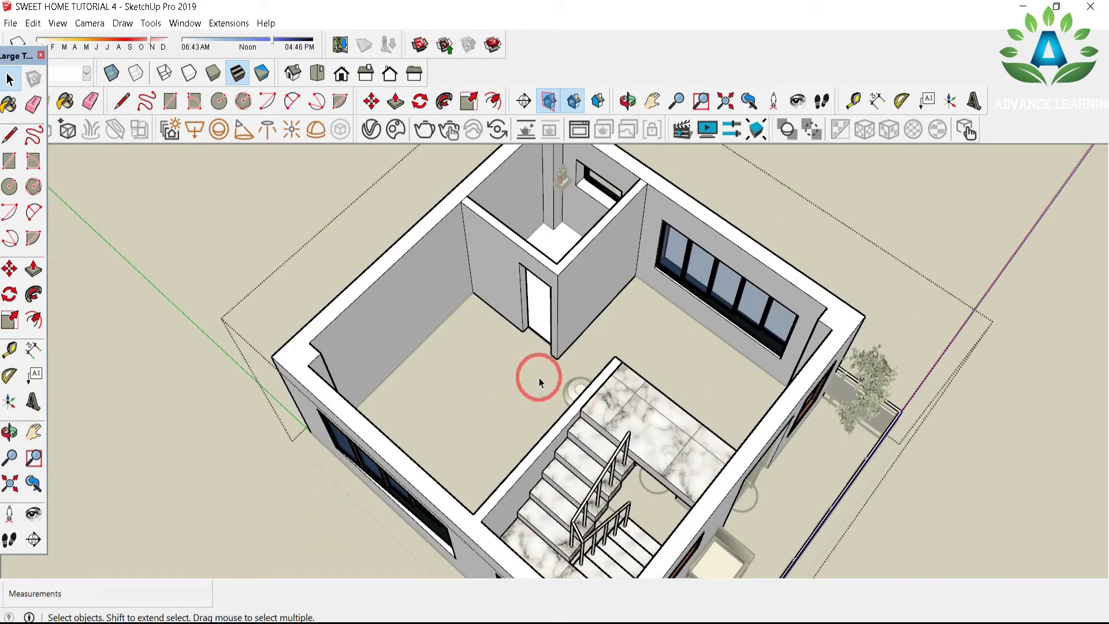
{"action": "scroll", "coordinate": [524, 258], "scroll_direction": "up", "scroll_amount": 3}
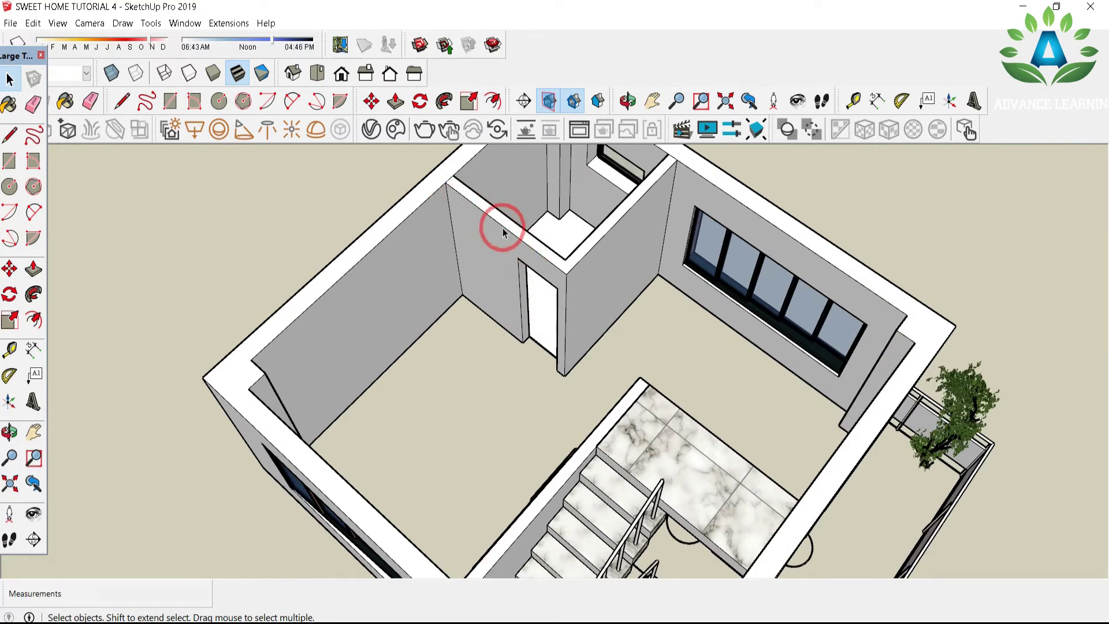
{"action": "key", "text": "p"}
{"action": "left_click", "coordinate": [9, 79]}
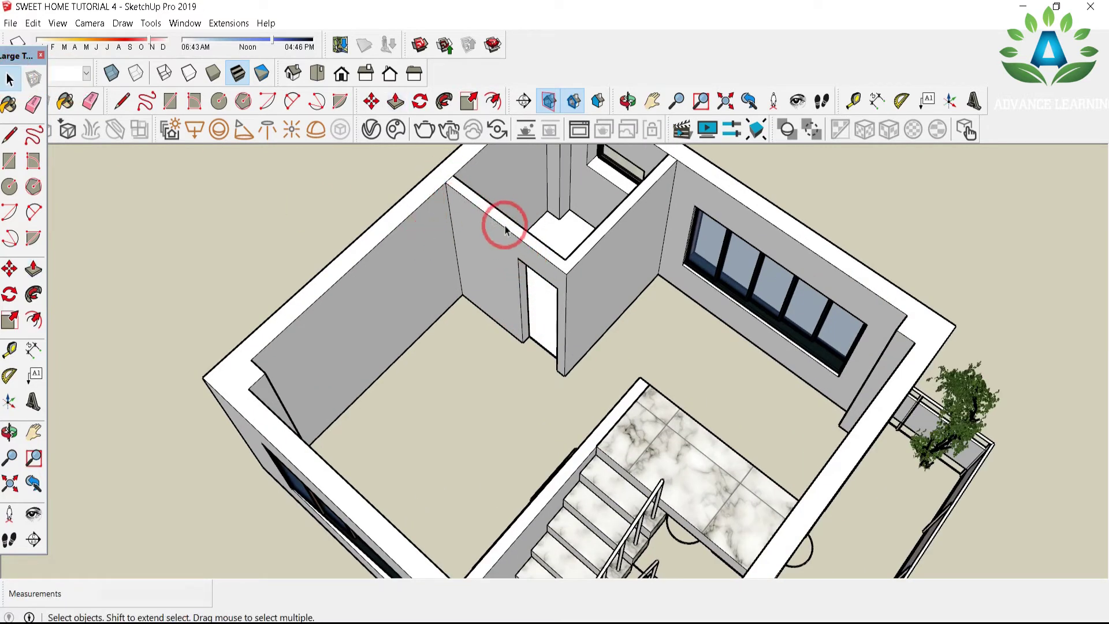
{"action": "key", "text": "p"}
{"action": "left_click_drag", "start_coordinate": [502, 219], "coordinate": [575, 373]}
Step: Delete the door frame's floor and top faces and both door jambs
{"action": "scroll", "coordinate": [543, 254], "scroll_direction": "up", "scroll_amount": 3}
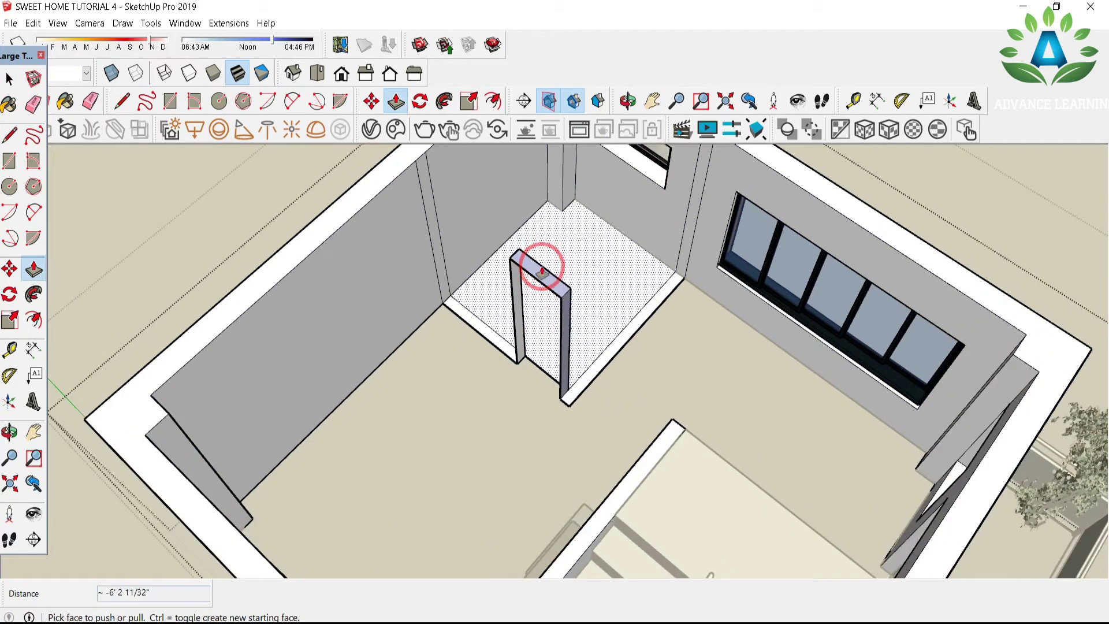
{"action": "left_click", "coordinate": [9, 79]}
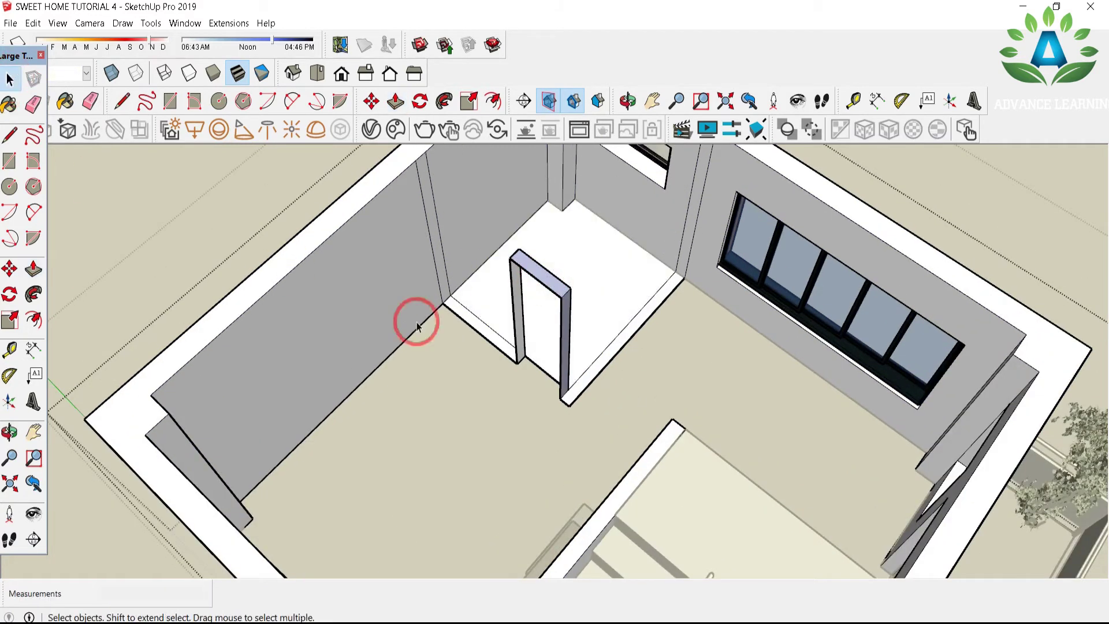
{"action": "triple_click", "coordinate": [532, 296]}
{"action": "key", "text": "Delete"}
{"action": "left_click_drag", "start_coordinate": [549, 297], "coordinate": [534, 327]}
{"action": "key", "text": "Delete"}
{"action": "left_click_drag", "start_coordinate": [578, 276], "coordinate": [506, 311]}
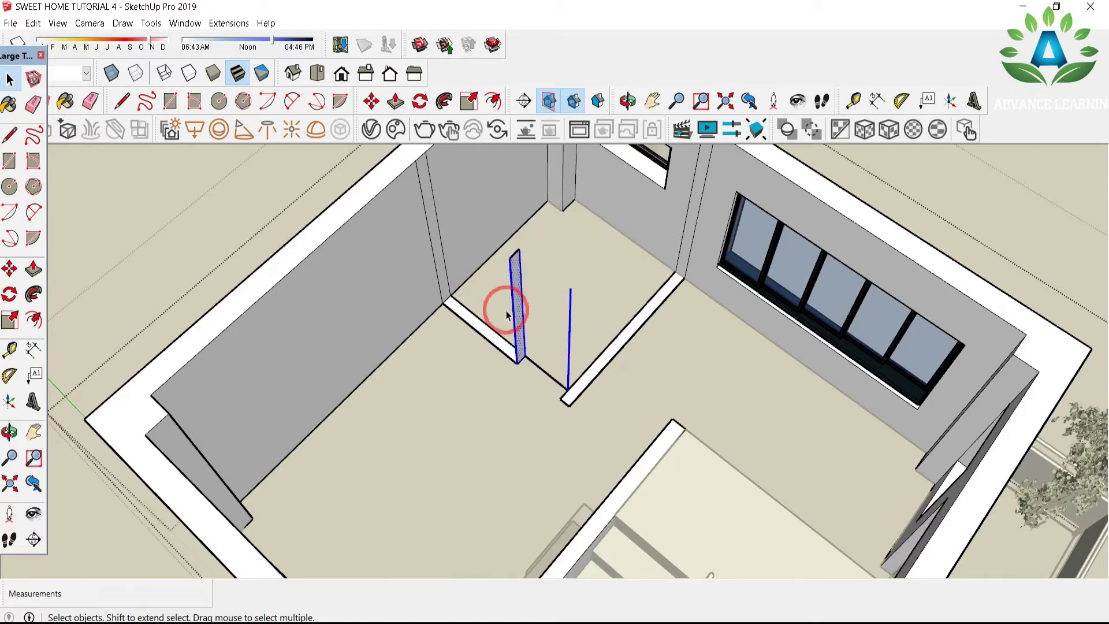
{"action": "key", "text": "Delete"}
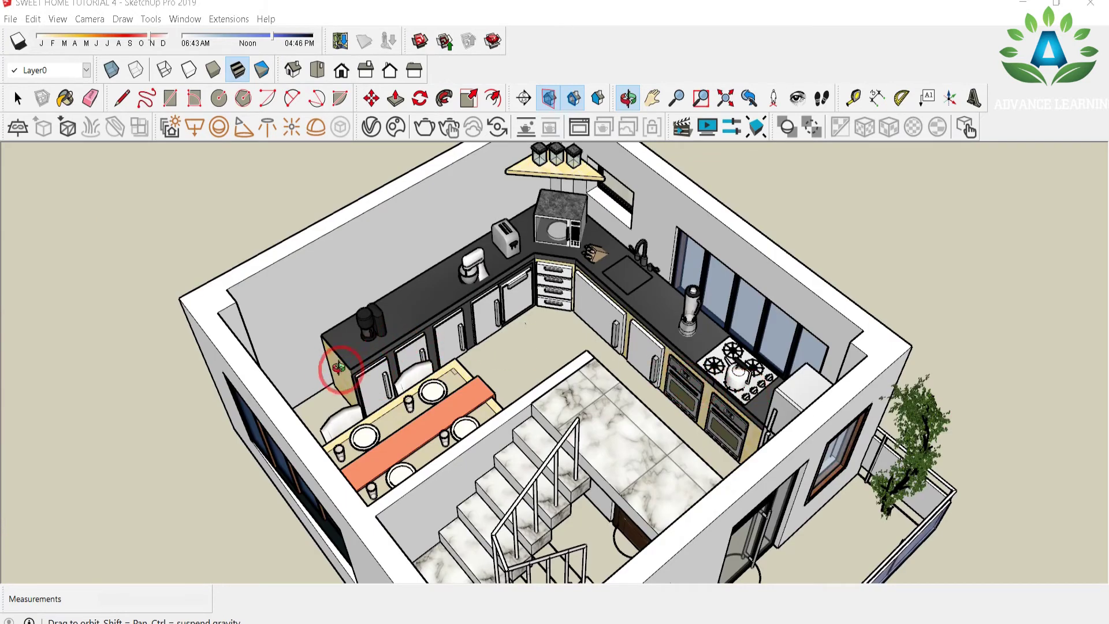
{"action": "left_click_drag", "start_coordinate": [679, 352], "coordinate": [422, 484]}
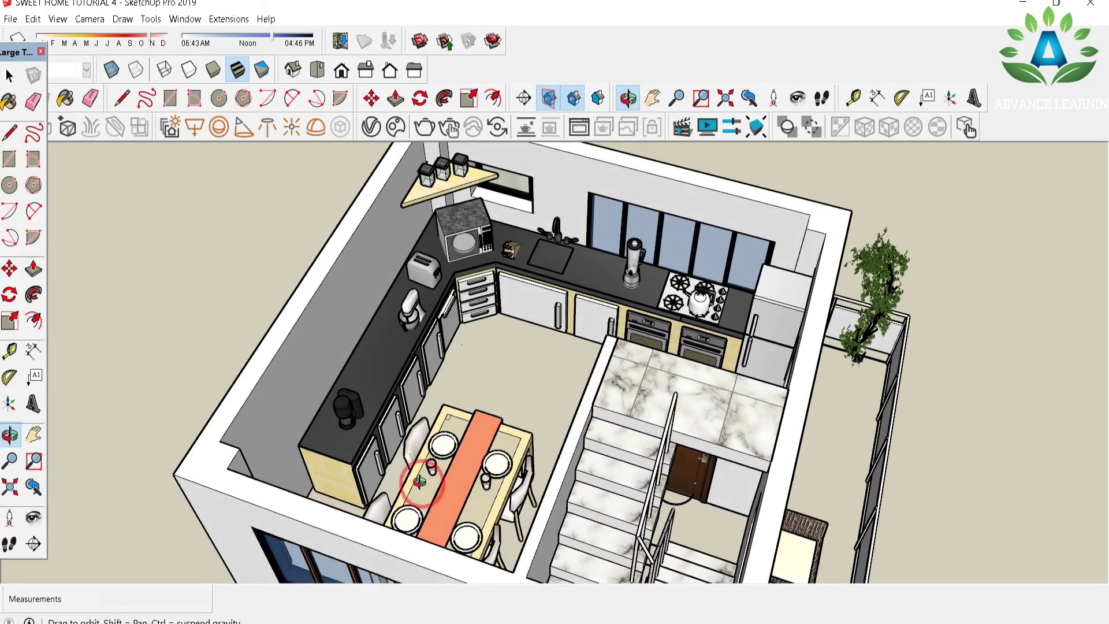
{"action": "left_click_drag", "start_coordinate": [636, 361], "coordinate": [649, 374]}
{"action": "left_click_drag", "start_coordinate": [358, 392], "coordinate": [464, 481]}
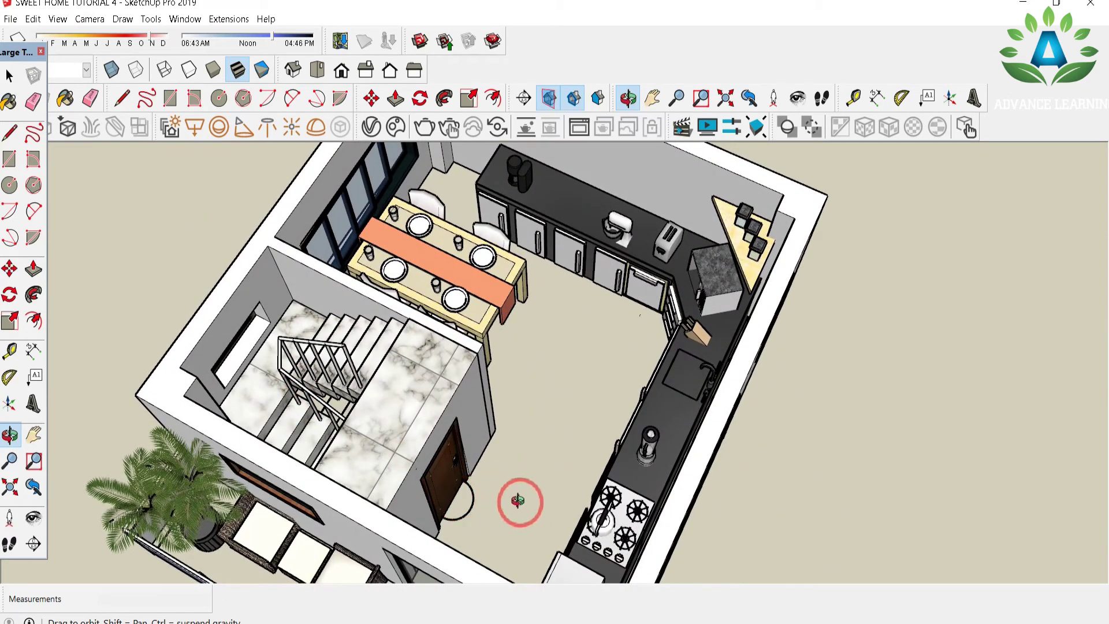
{"action": "scroll", "coordinate": [565, 394], "scroll_direction": "down", "scroll_amount": 3}
{"action": "mouse_move", "coordinate": [564, 394]}
{"action": "left_mouse_down"}
{"action": "mouse_move", "coordinate": [559, 460]}
{"action": "mouse_move", "coordinate": [371, 476]}
{"action": "mouse_move", "coordinate": [320, 468]}
{"action": "mouse_move", "coordinate": [414, 410]}
{"action": "mouse_move", "coordinate": [624, 429]}
{"action": "mouse_move", "coordinate": [844, 401]}
{"action": "mouse_move", "coordinate": [287, 354]}
{"action": "mouse_move", "coordinate": [589, 354]}
{"action": "mouse_move", "coordinate": [664, 366]}
{"action": "left_mouse_up"}
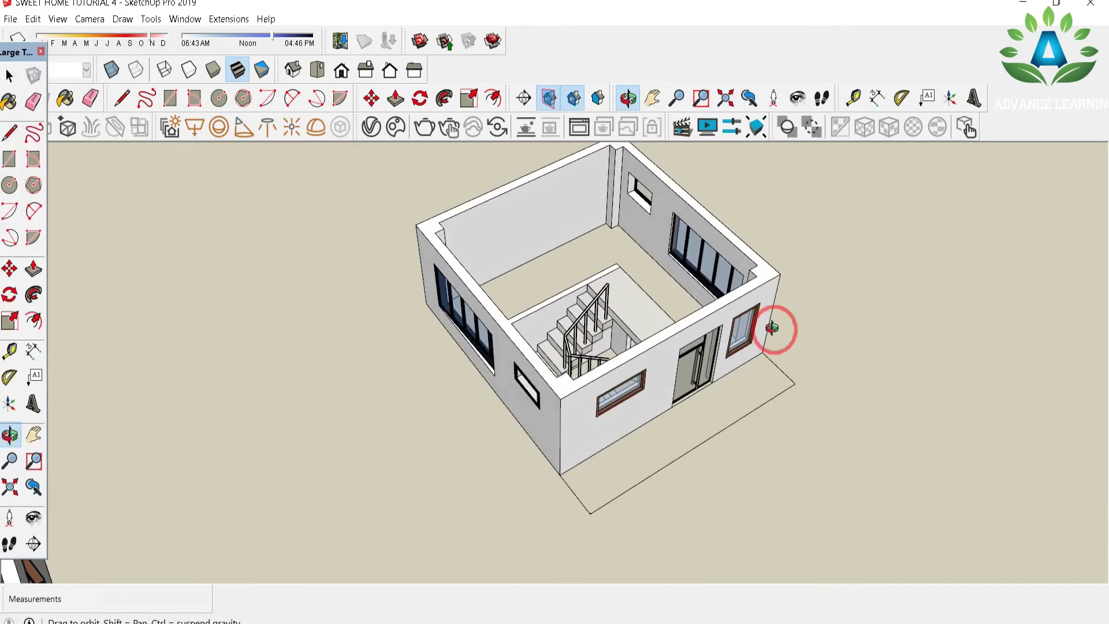
Step: Delete the staircase, its railing and the marble landing strip
{"action": "left_click_drag", "start_coordinate": [775, 324], "coordinate": [693, 421]}
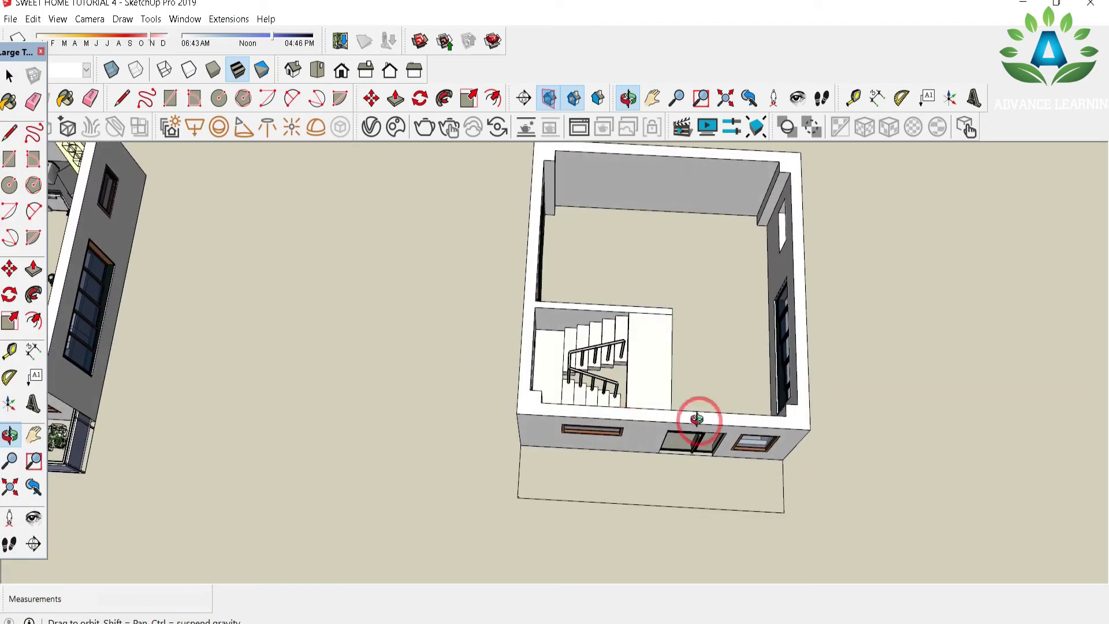
{"action": "left_click", "coordinate": [9, 75]}
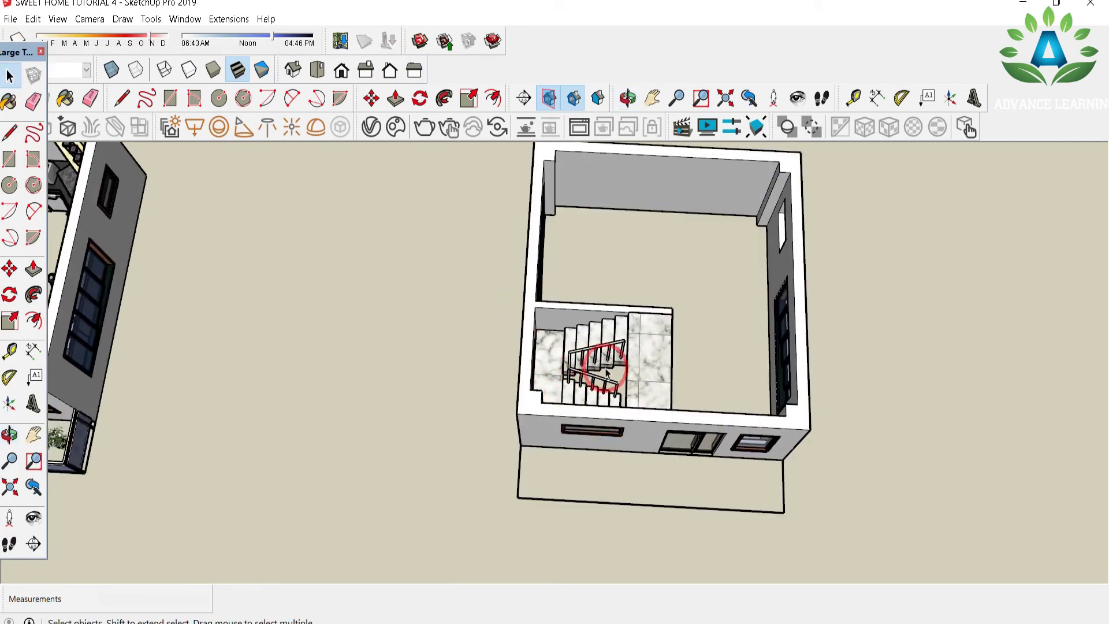
{"action": "scroll", "coordinate": [607, 373], "scroll_direction": "up", "scroll_amount": 3}
{"action": "left_click", "coordinate": [594, 358]}
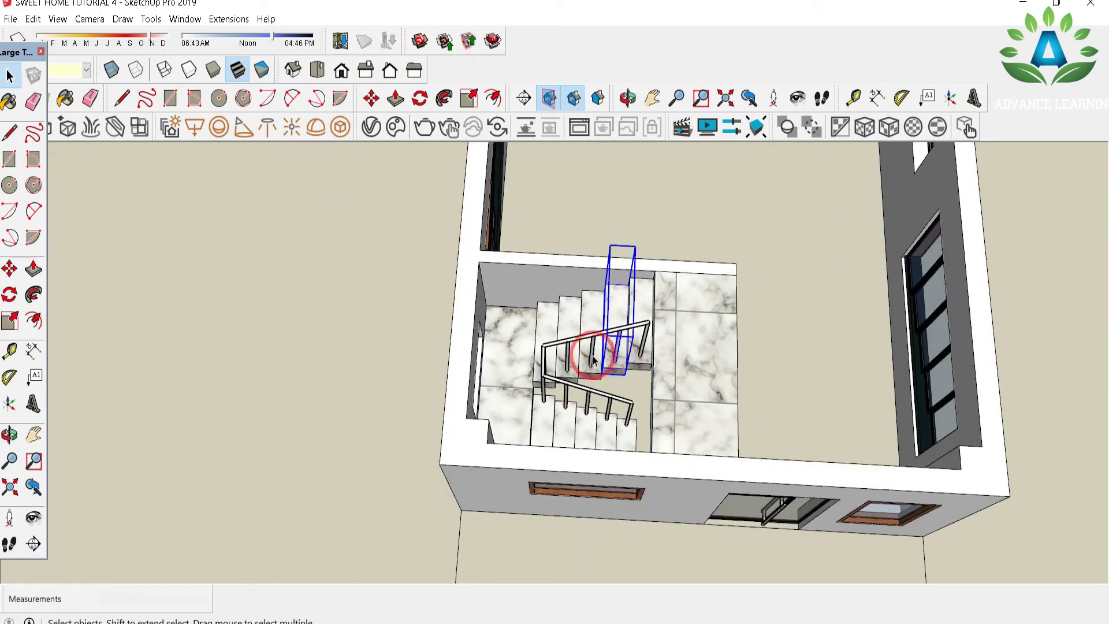
{"action": "key", "text": "Delete"}
{"action": "left_click", "coordinate": [637, 354]}
{"action": "key", "text": "Delete"}
{"action": "double_click", "coordinate": [667, 381]}
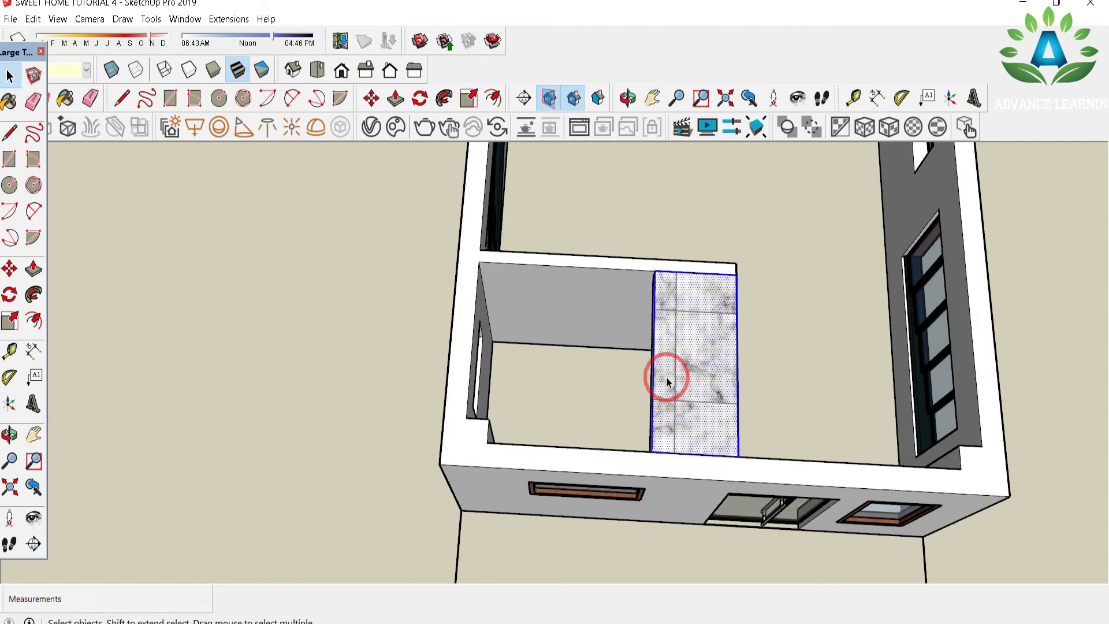
{"action": "key", "text": "Delete"}
Step: Delete the front-wall window and the right-wall window
{"action": "scroll", "coordinate": [635, 416], "scroll_direction": "down", "scroll_amount": 5}
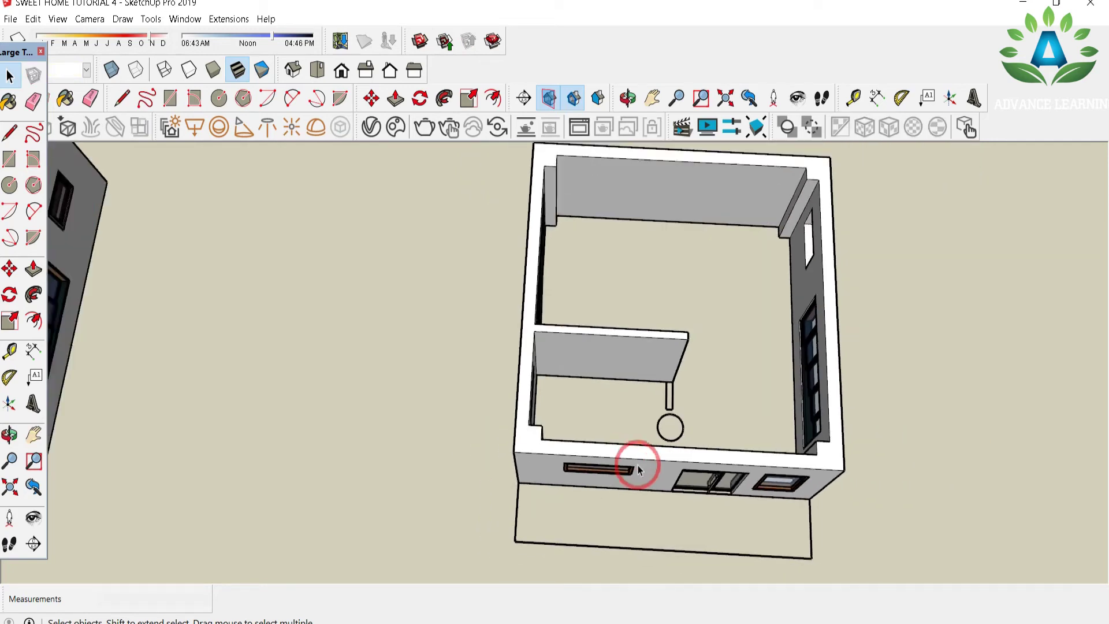
{"action": "scroll", "coordinate": [720, 458], "scroll_direction": "up", "scroll_amount": 3}
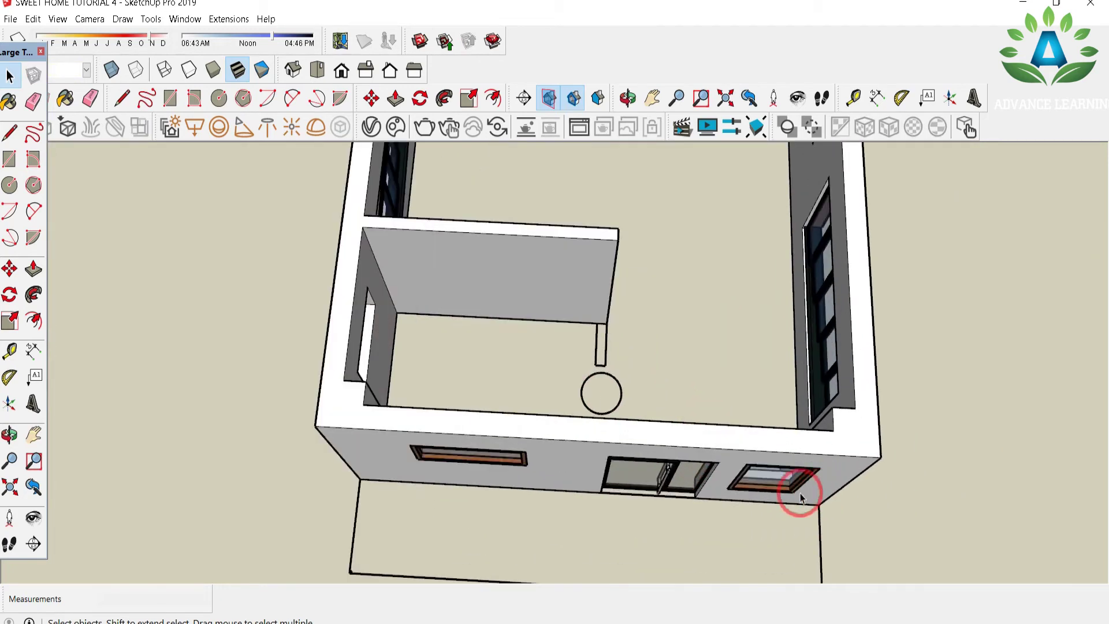
{"action": "left_click", "coordinate": [669, 478]}
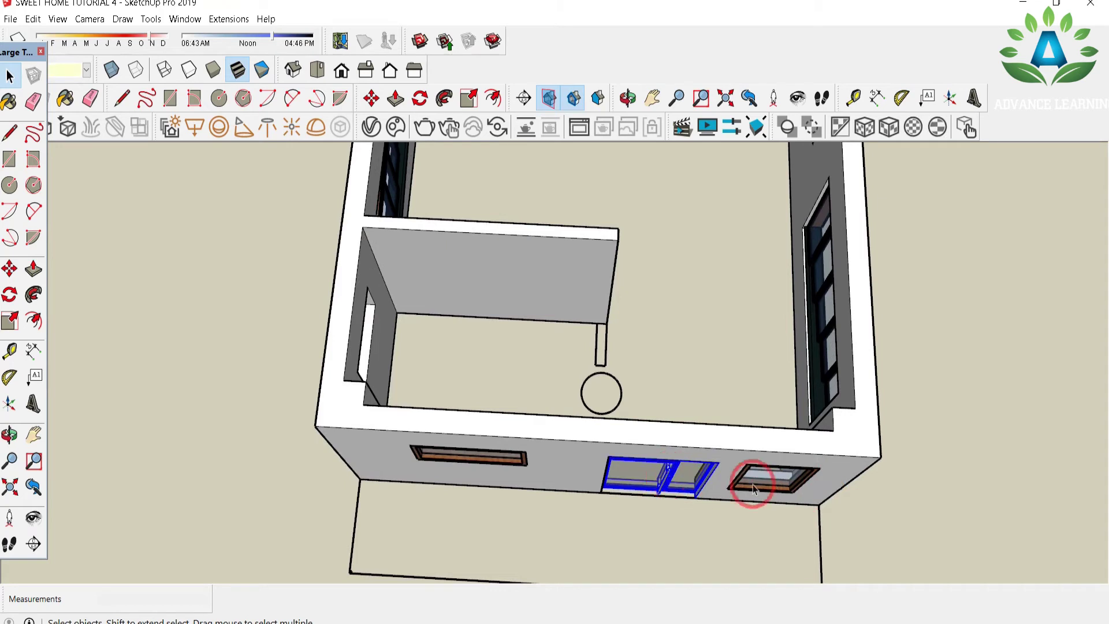
{"action": "key", "text": "Delete"}
{"action": "double_click", "coordinate": [826, 332]}
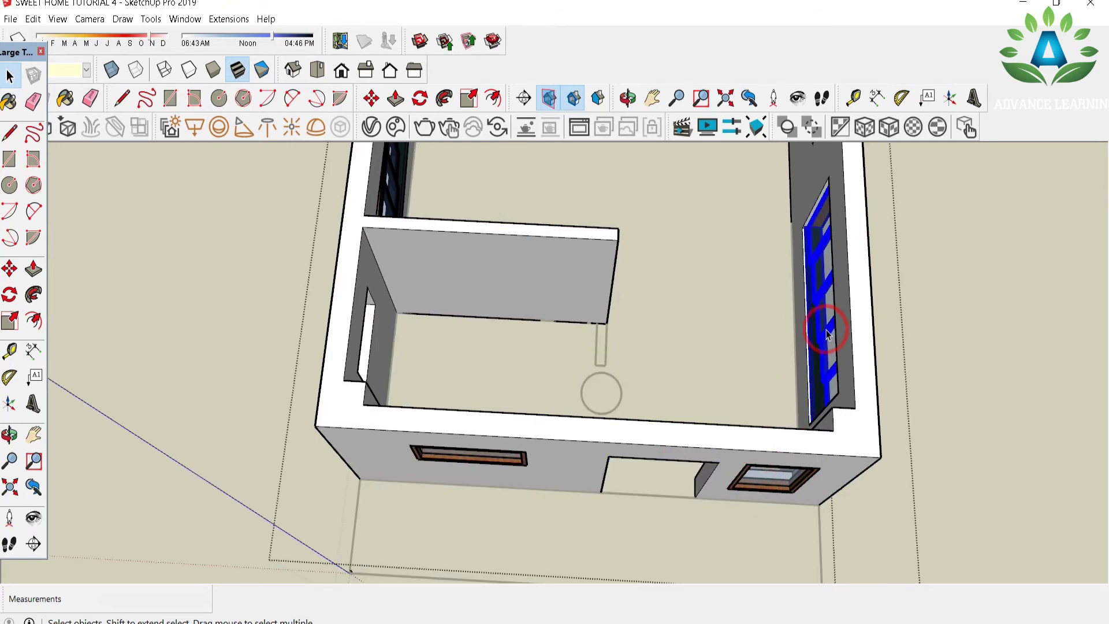
{"action": "key", "text": "Delete"}
Step: Delete the left-wall window and the right window on the front wall, leaving bare openings
{"action": "scroll", "coordinate": [757, 431], "scroll_direction": "down", "scroll_amount": 3}
{"action": "scroll", "coordinate": [497, 263], "scroll_direction": "up", "scroll_amount": 3}
{"action": "left_click", "coordinate": [477, 225]}
{"action": "key", "text": "Delete"}
{"action": "scroll", "coordinate": [474, 401], "scroll_direction": "down", "scroll_amount": 5}
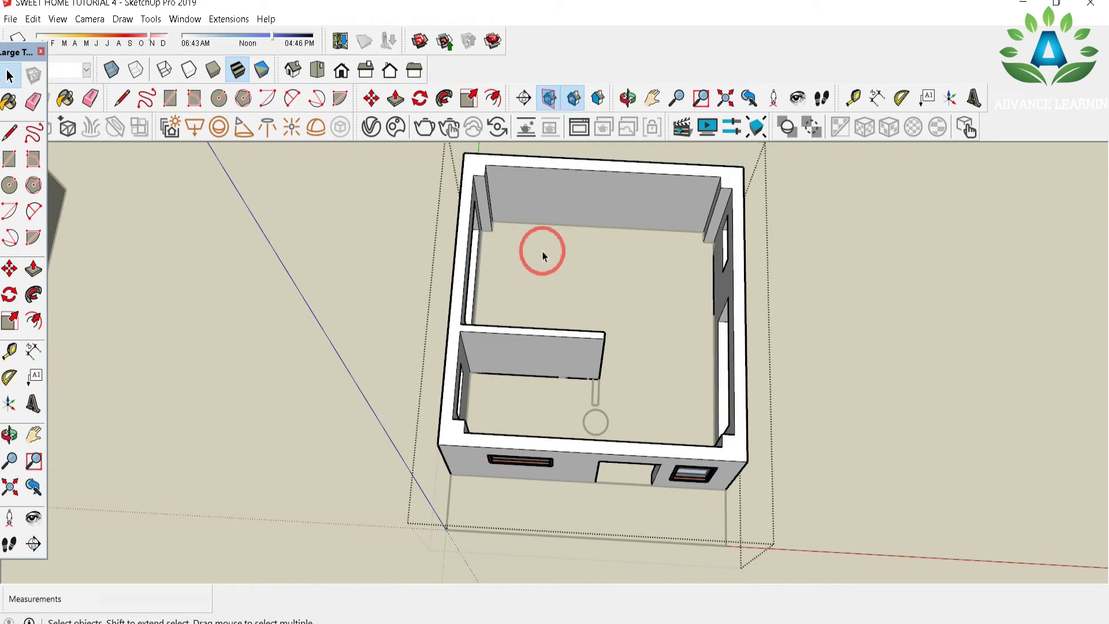
{"action": "scroll", "coordinate": [544, 473], "scroll_direction": "up", "scroll_amount": 2}
{"action": "left_click", "coordinate": [716, 478]}
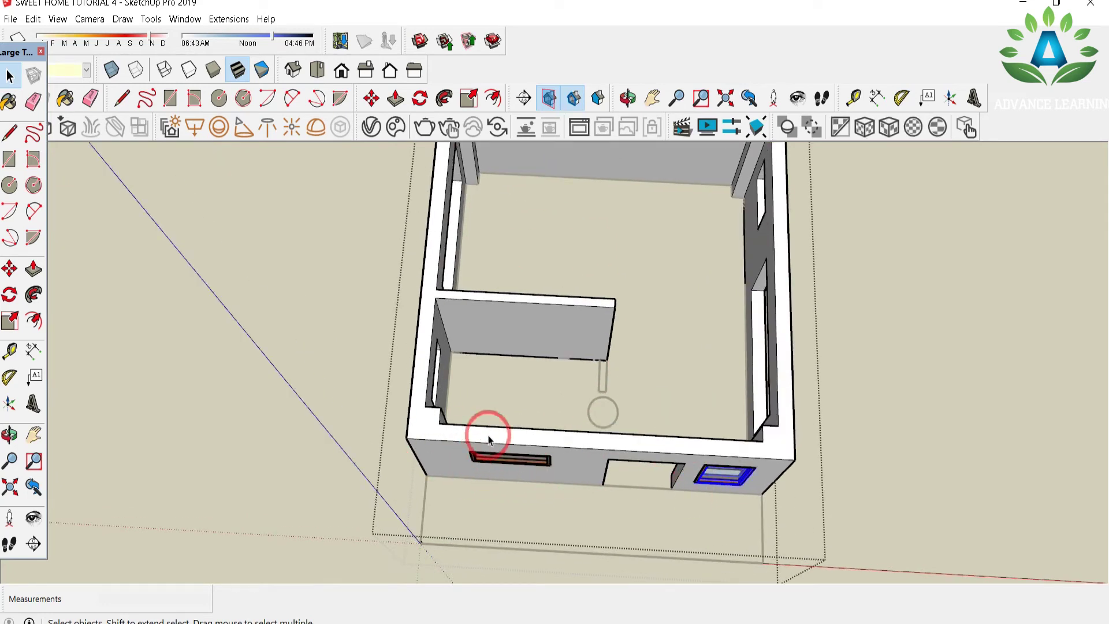
{"action": "key", "text": "Delete"}
{"action": "middle_click_drag", "start_coordinate": [725, 317], "coordinate": [717, 272]}
Step: Push the small upper-wall opening and the big front window opening closed, then start an inner-wall line
{"action": "left_click", "coordinate": [10, 75]}
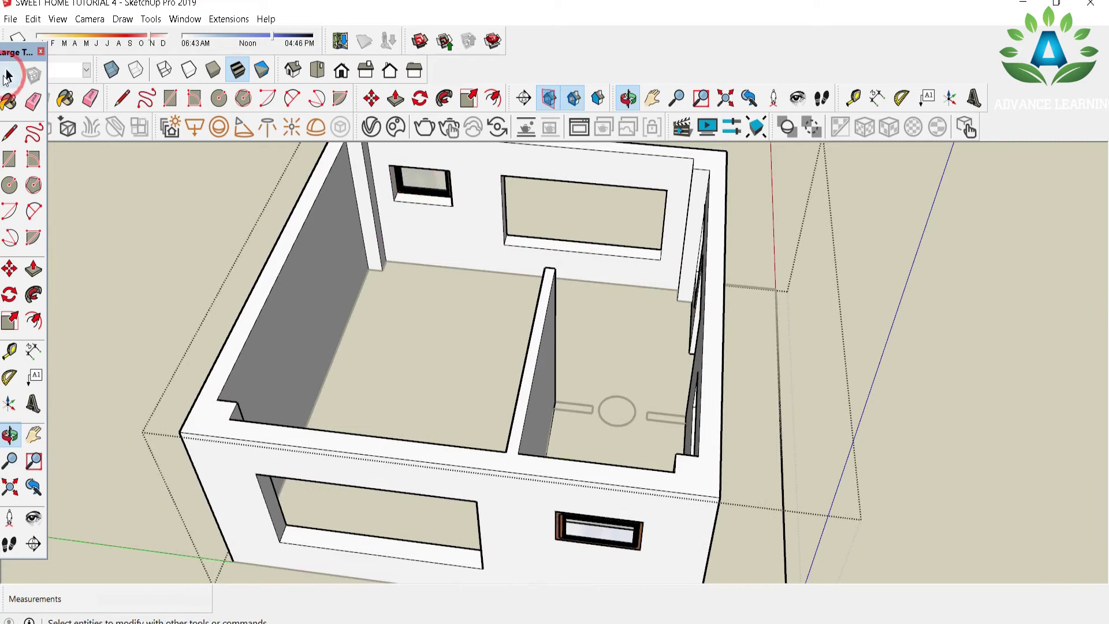
{"action": "left_click", "coordinate": [424, 189]}
{"action": "left_click", "coordinate": [447, 253]}
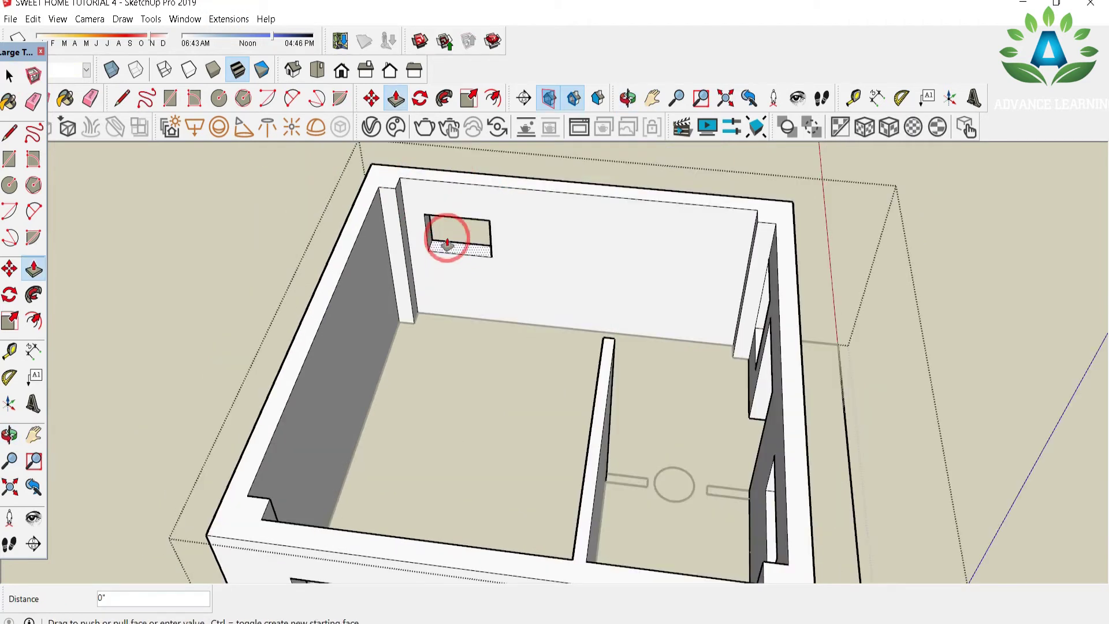
{"action": "left_click", "coordinate": [448, 214]}
{"action": "scroll", "coordinate": [485, 208], "scroll_direction": "down", "scroll_amount": 2}
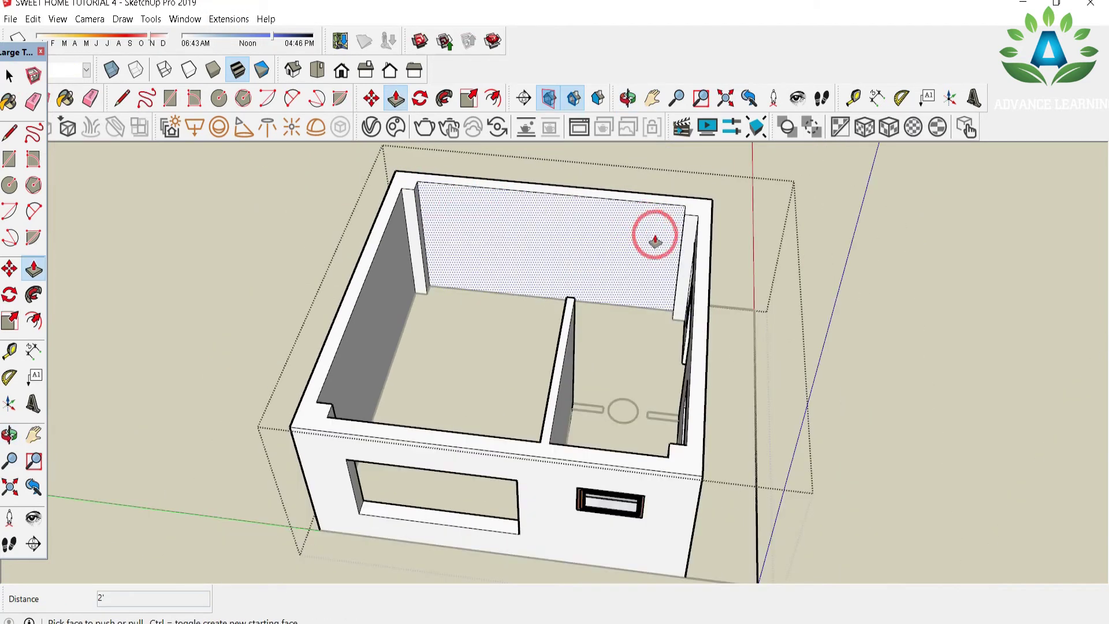
{"action": "double_click", "coordinate": [476, 514]}
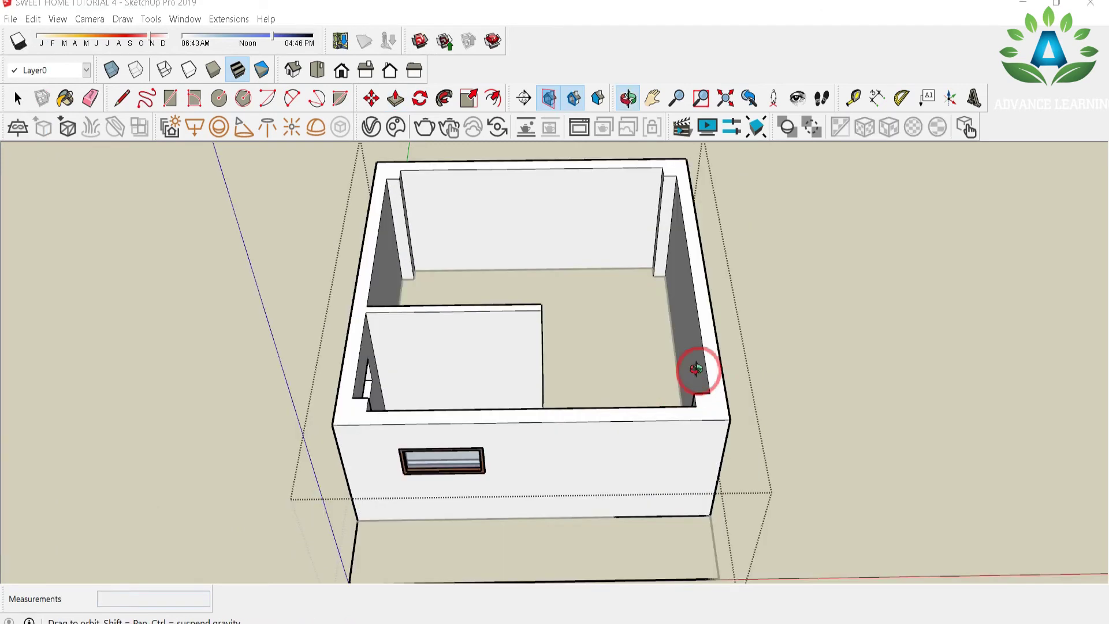
{"action": "left_click_drag", "start_coordinate": [797, 339], "coordinate": [438, 355]}
{"action": "key", "text": "l"}
{"action": "left_click", "coordinate": [461, 345]}
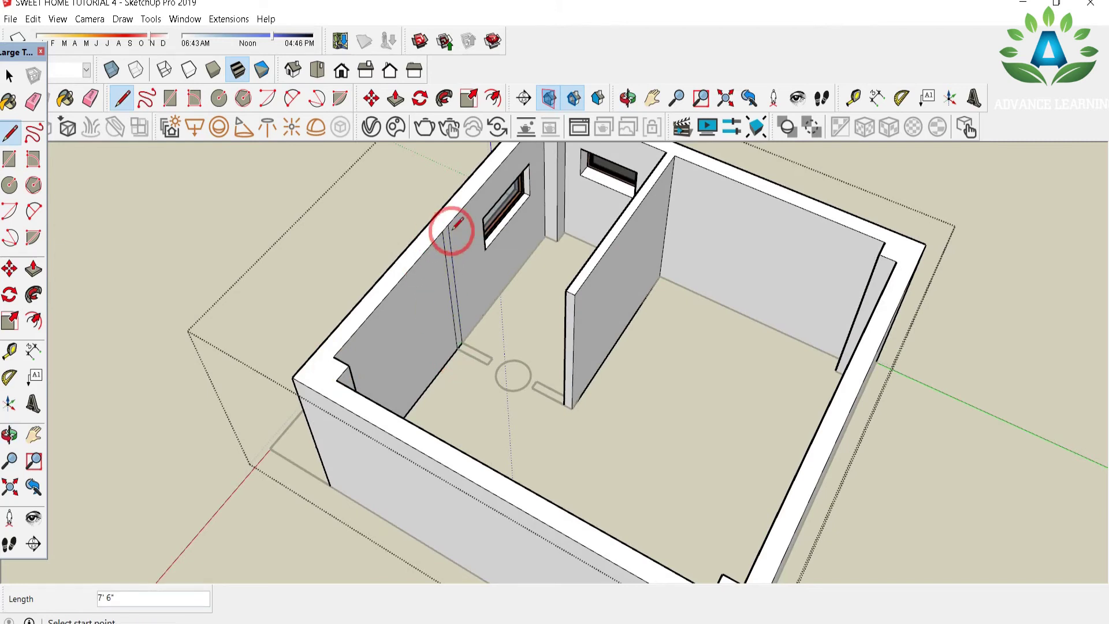
Step: Draw a dividing line across the wall top at the room's edge
{"action": "scroll", "coordinate": [602, 231], "scroll_direction": "down", "scroll_amount": 3}
{"action": "scroll", "coordinate": [612, 228], "scroll_direction": "up", "scroll_amount": 2}
{"action": "left_click", "coordinate": [610, 227]}
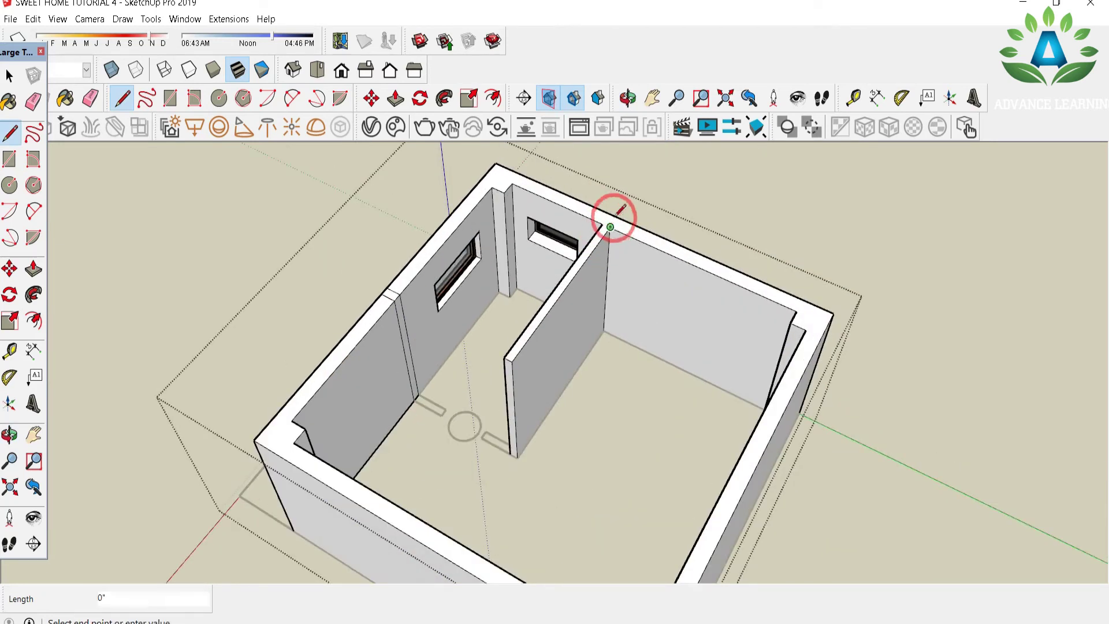
{"action": "left_click", "coordinate": [616, 218]}
Step: Push the outer wall tops down low and extend the left wall end about 1' 9 1/4"
{"action": "scroll", "coordinate": [649, 177], "scroll_direction": "down", "scroll_amount": 2}
{"action": "key", "text": "p"}
{"action": "scroll", "coordinate": [629, 325], "scroll_direction": "up", "scroll_amount": 2}
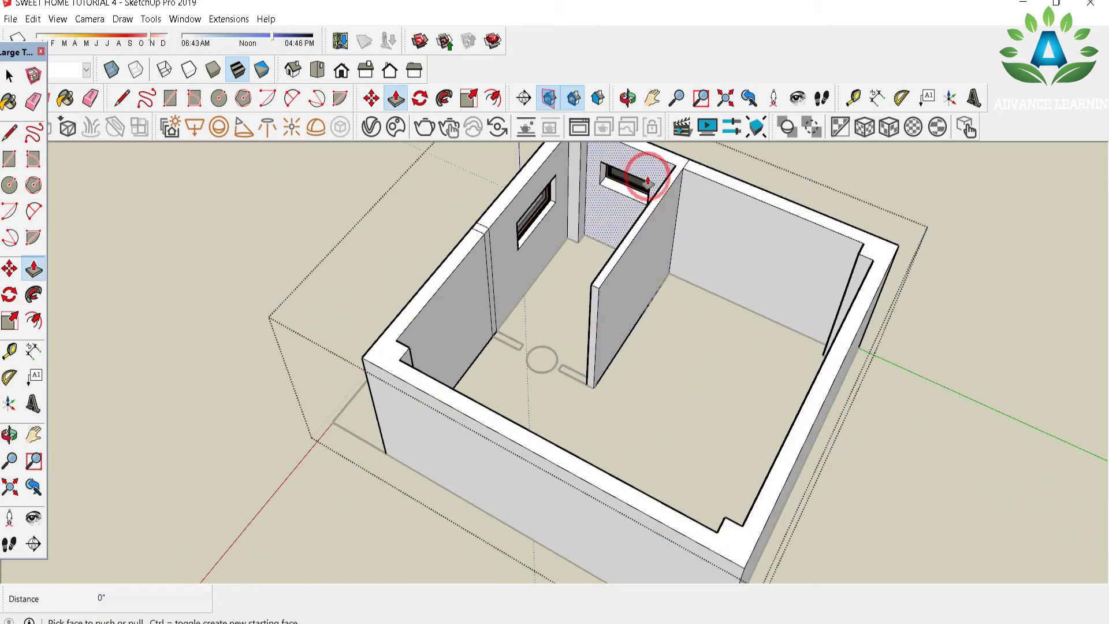
{"action": "left_click", "coordinate": [448, 261]}
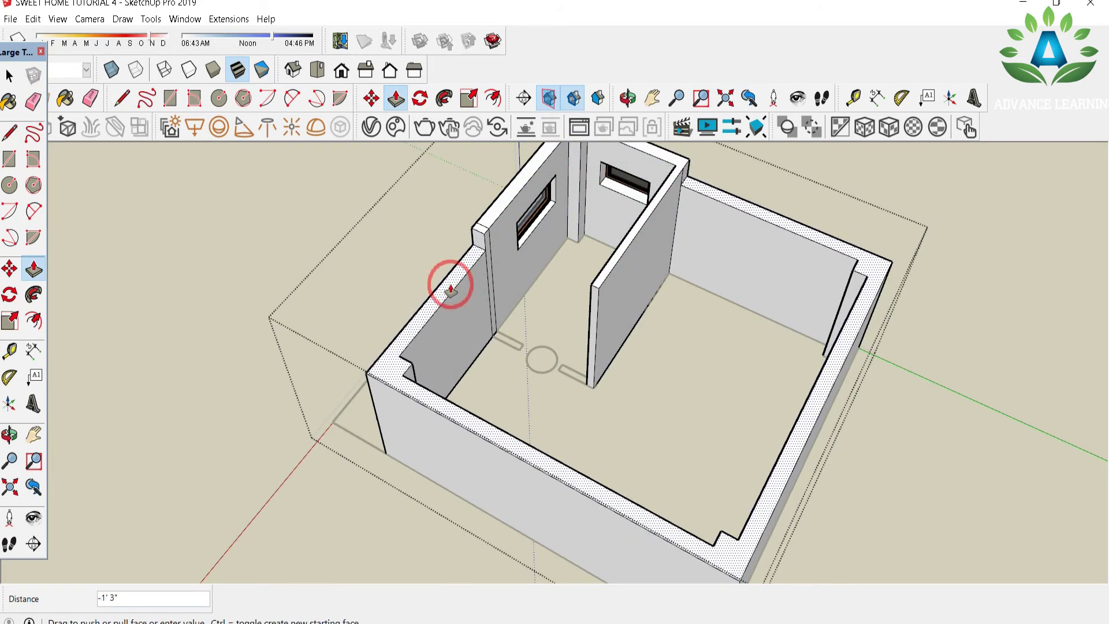
{"action": "left_click", "coordinate": [453, 302]}
{"action": "scroll", "coordinate": [399, 381], "scroll_direction": "up", "scroll_amount": 3}
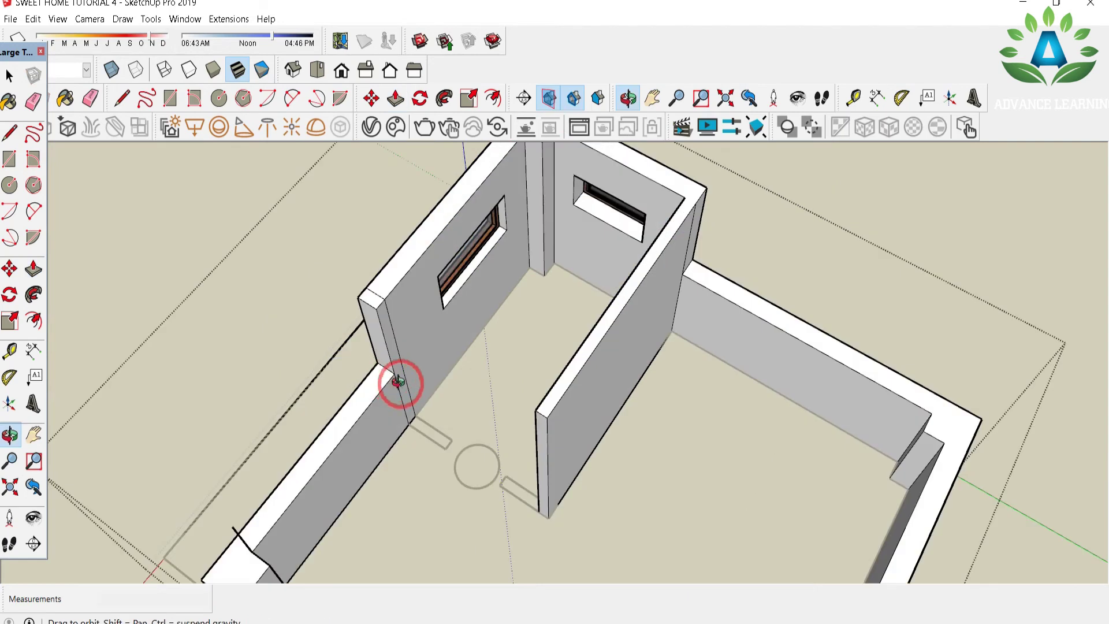
{"action": "left_click", "coordinate": [396, 355]}
{"action": "left_click", "coordinate": [441, 448]}
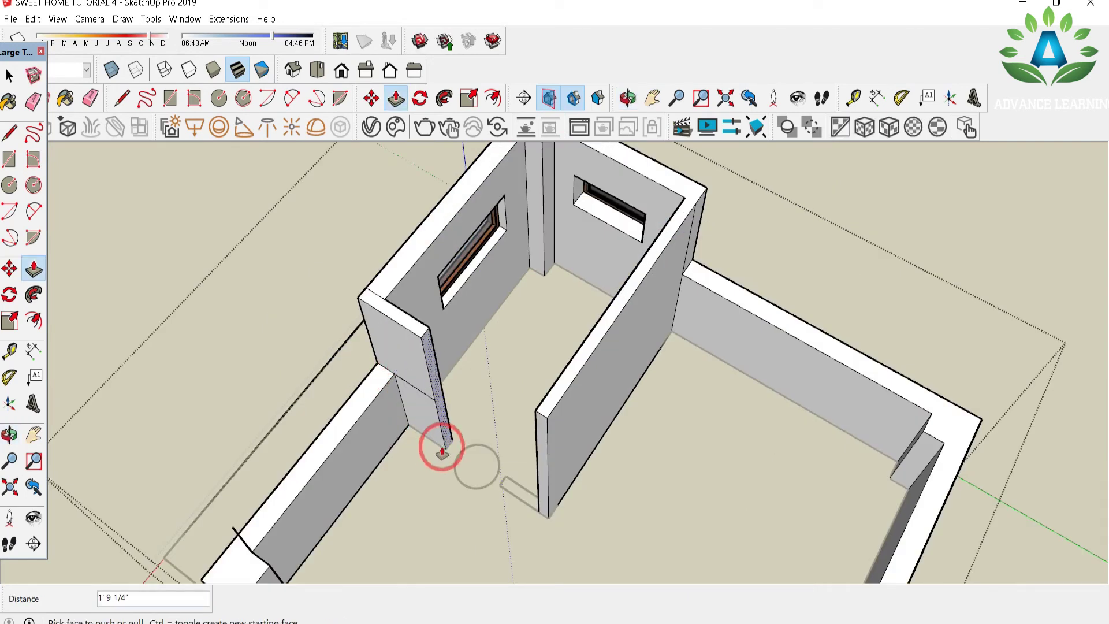
Step: Draw a vertical line on the inner wall face to mark the doorway edge
{"action": "mouse_move", "coordinate": [487, 446]}
{"action": "middle_mouse_down"}
{"action": "mouse_move", "coordinate": [711, 372]}
{"action": "mouse_move", "coordinate": [669, 431]}
{"action": "middle_mouse_up"}
{"action": "key", "text": "l"}
{"action": "left_click", "coordinate": [627, 483]}
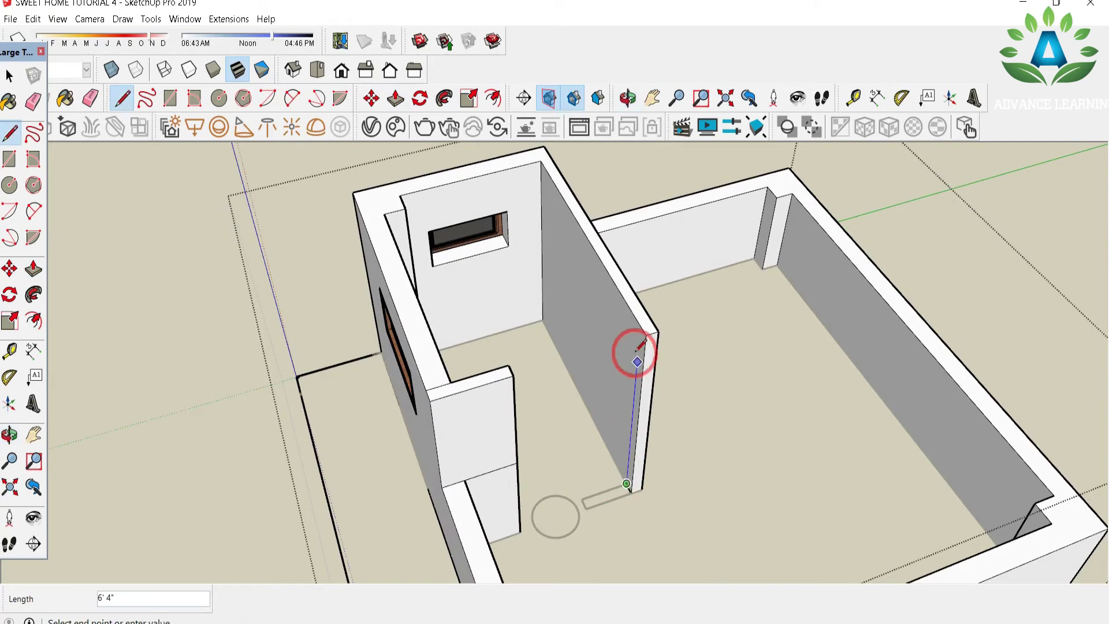
{"action": "left_click", "coordinate": [640, 325]}
{"action": "key", "text": "p"}
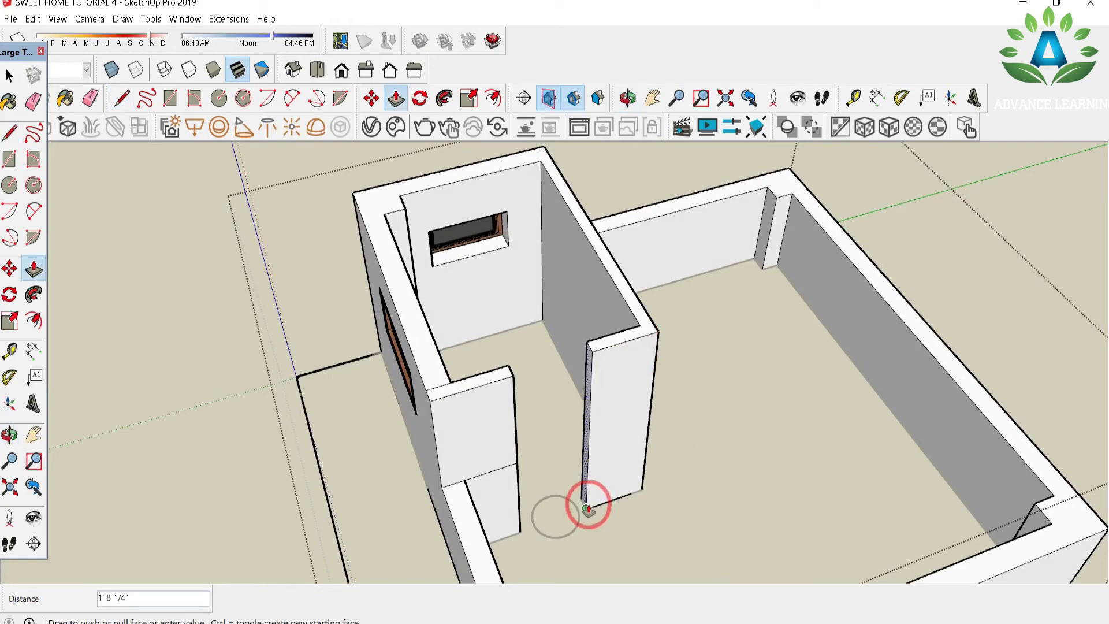
{"action": "key", "text": "e"}
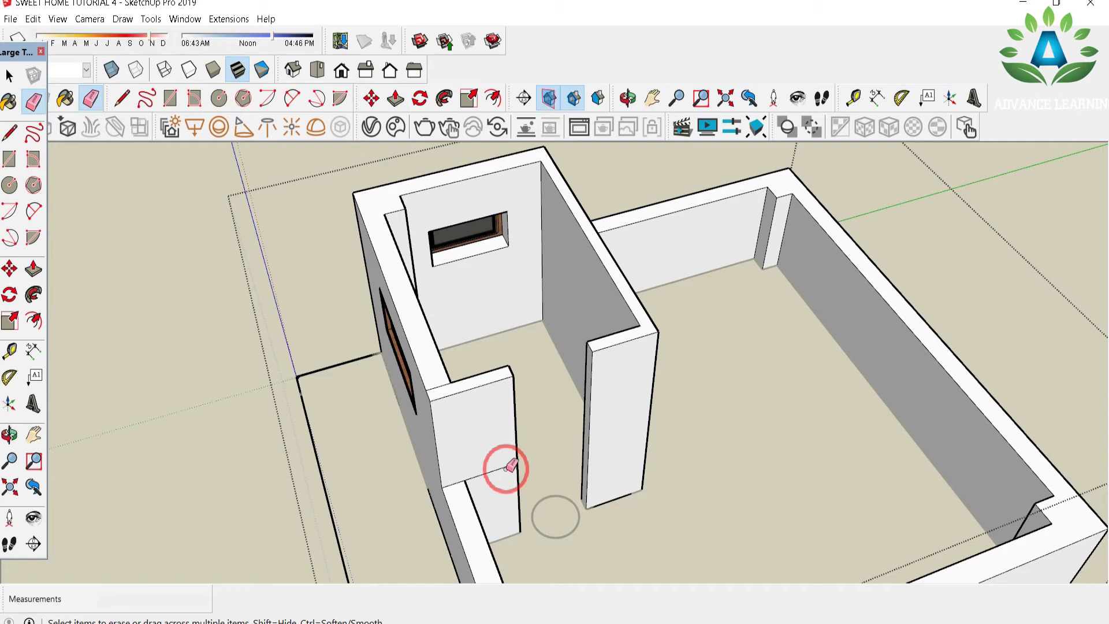
Step: Draw a line across the doorway top and fill in the lintel above it
{"action": "middle_click_drag", "start_coordinate": [515, 462], "coordinate": [644, 364]}
{"action": "key", "text": "l"}
{"action": "left_click", "coordinate": [645, 363]}
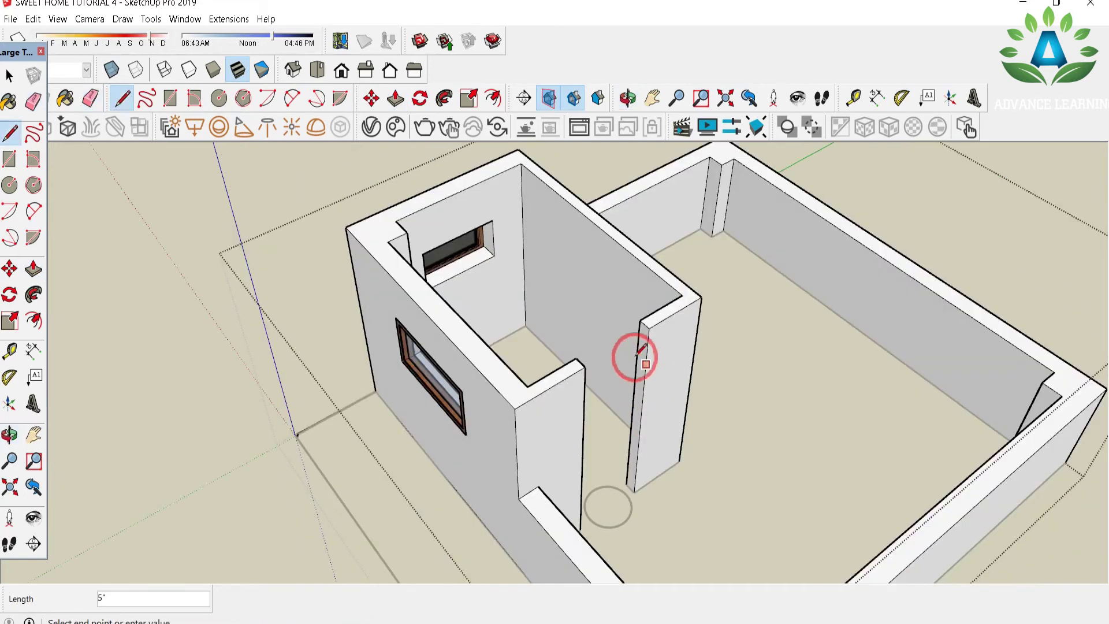
{"action": "left_click", "coordinate": [637, 356]}
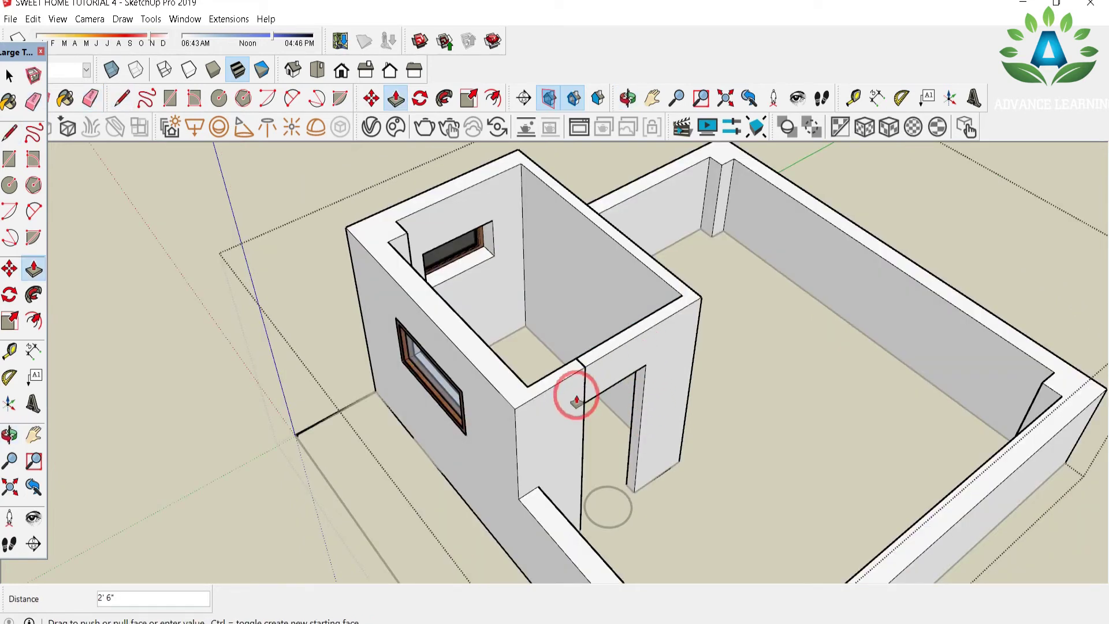
{"action": "left_click", "coordinate": [583, 379]}
Step: Split off a 9" square at the front wall corner and pull it up into a pillar
{"action": "key", "text": "e"}
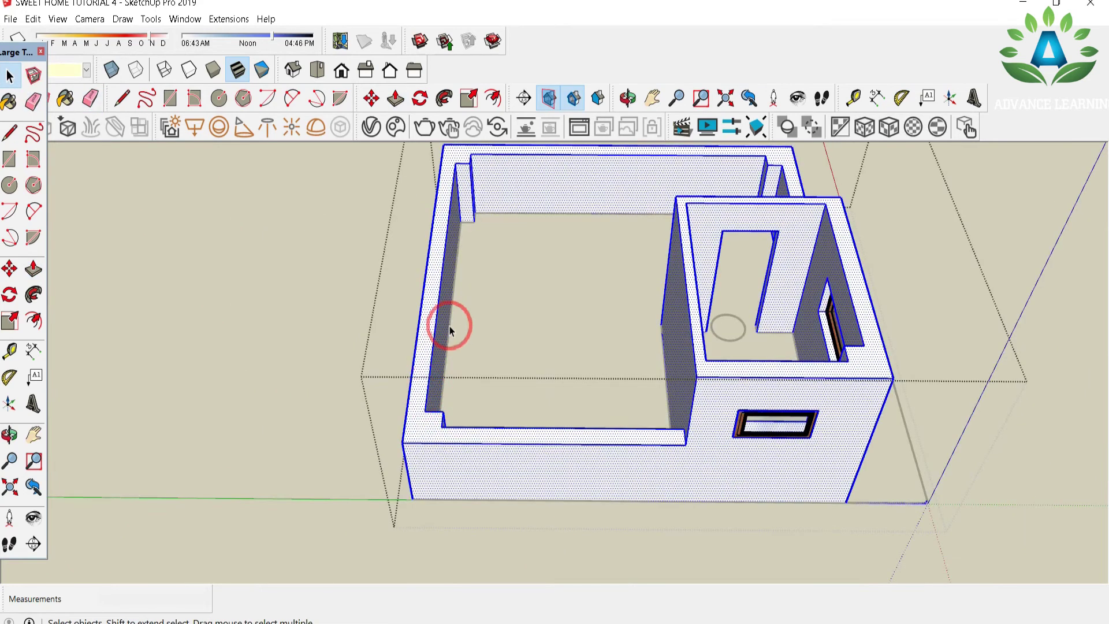
{"action": "scroll", "coordinate": [451, 325], "scroll_direction": "up", "scroll_amount": 3}
{"action": "left_click", "coordinate": [429, 474]}
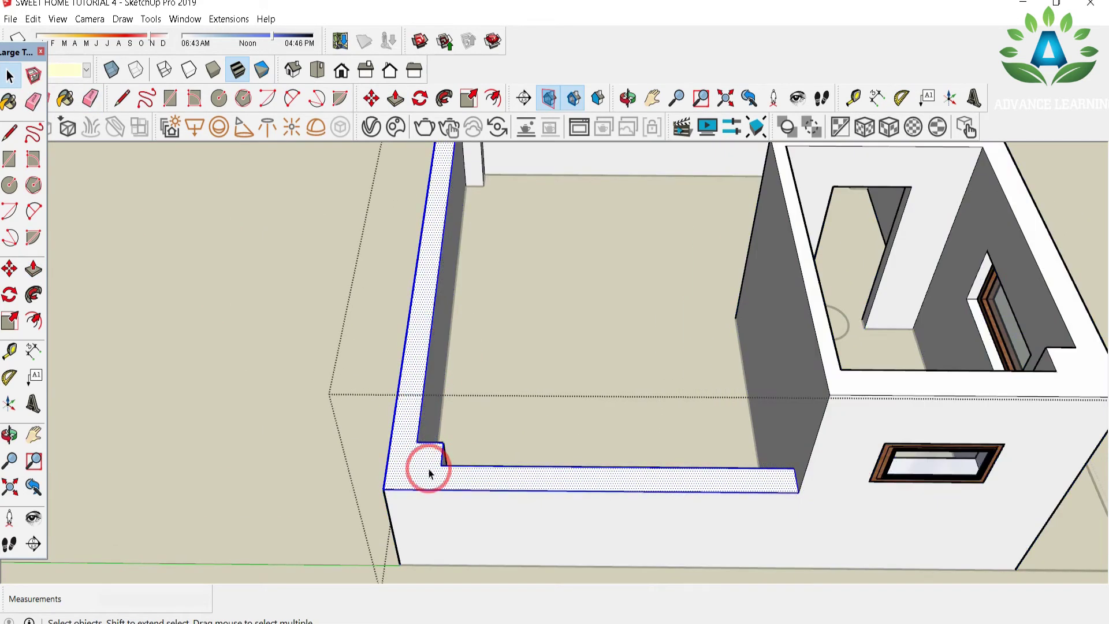
{"action": "key", "text": "l"}
{"action": "left_click", "coordinate": [443, 466]}
{"action": "left_click", "coordinate": [439, 489]}
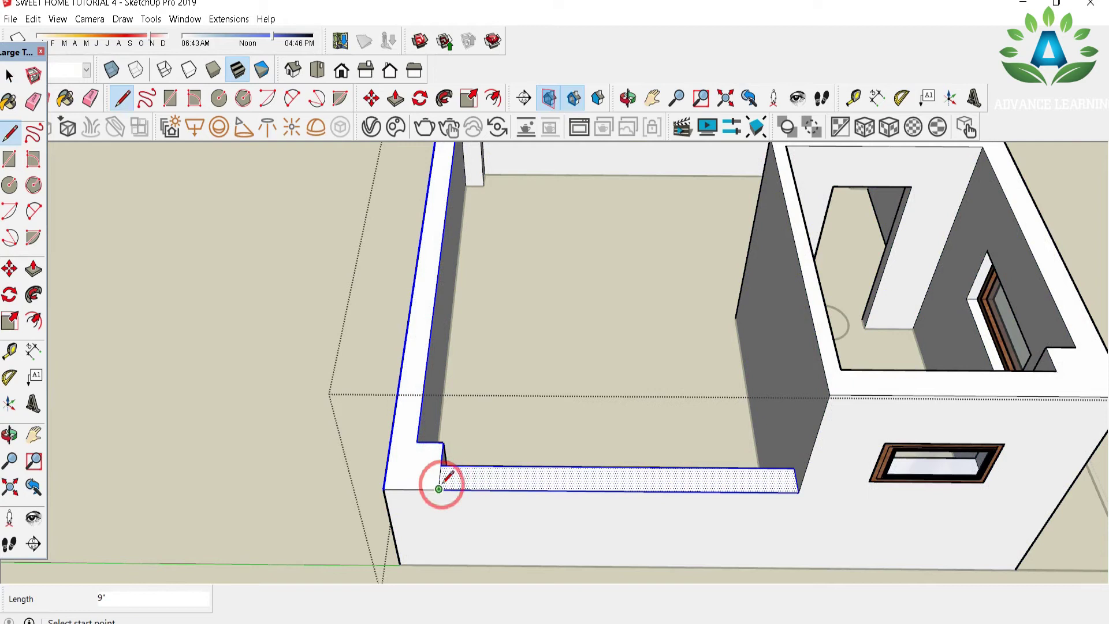
{"action": "key", "text": "p"}
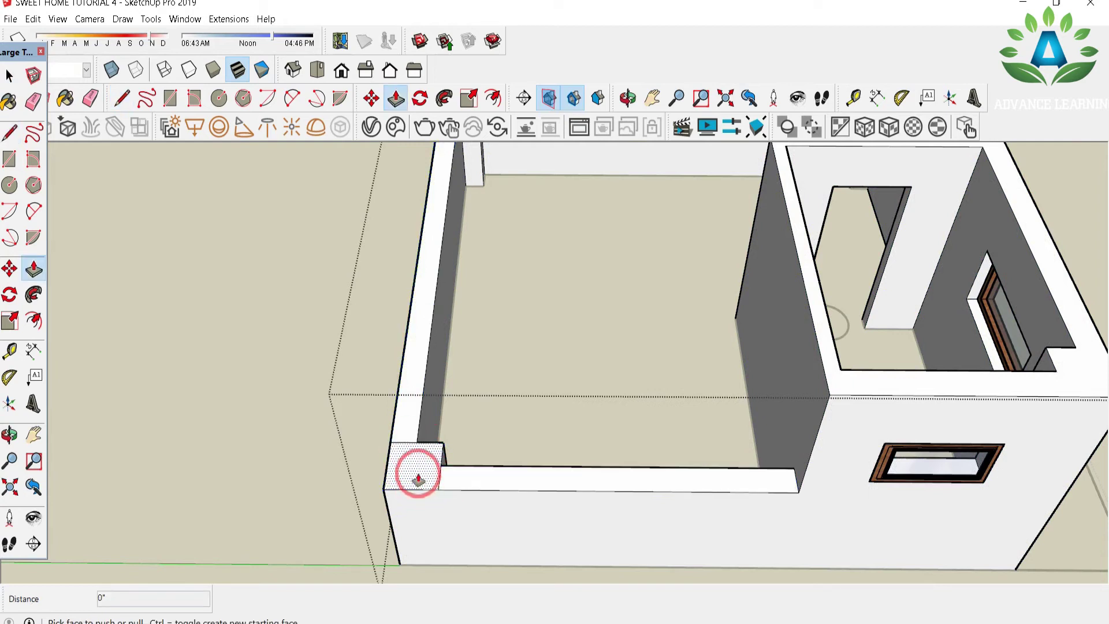
{"action": "left_click", "coordinate": [421, 466]}
{"action": "left_click", "coordinate": [830, 396]}
Step: Draw a 1'6" square at the back-left wall corner and pull it up 3' 10"
{"action": "scroll", "coordinate": [688, 398], "scroll_direction": "down", "scroll_amount": 2}
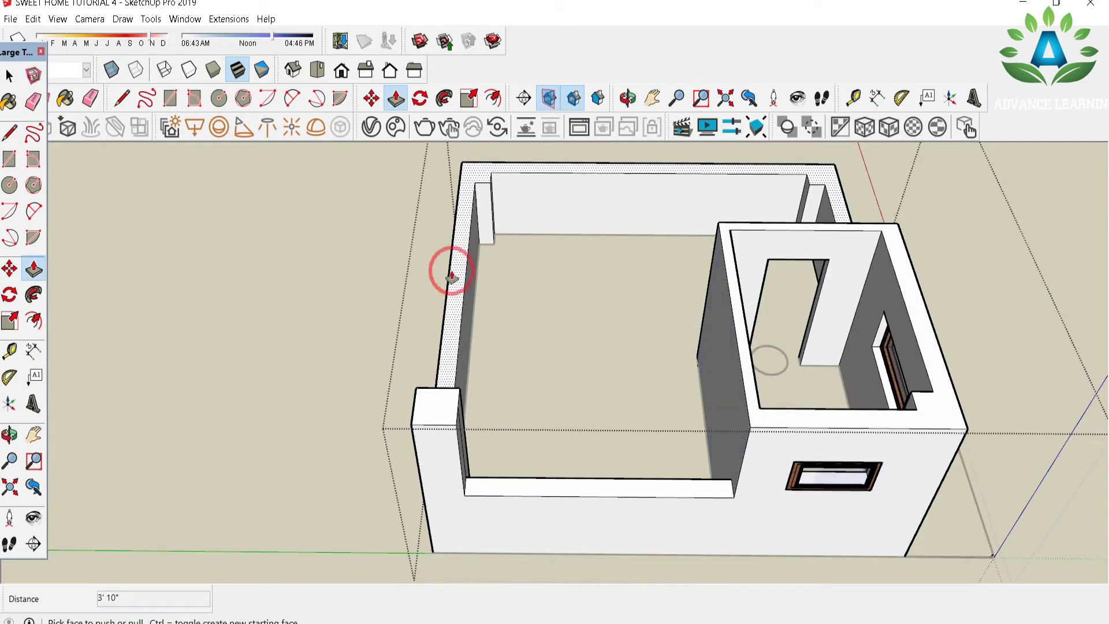
{"action": "scroll", "coordinate": [450, 270], "scroll_direction": "up", "scroll_amount": 3}
{"action": "key", "text": "r"}
{"action": "left_click", "coordinate": [526, 255]}
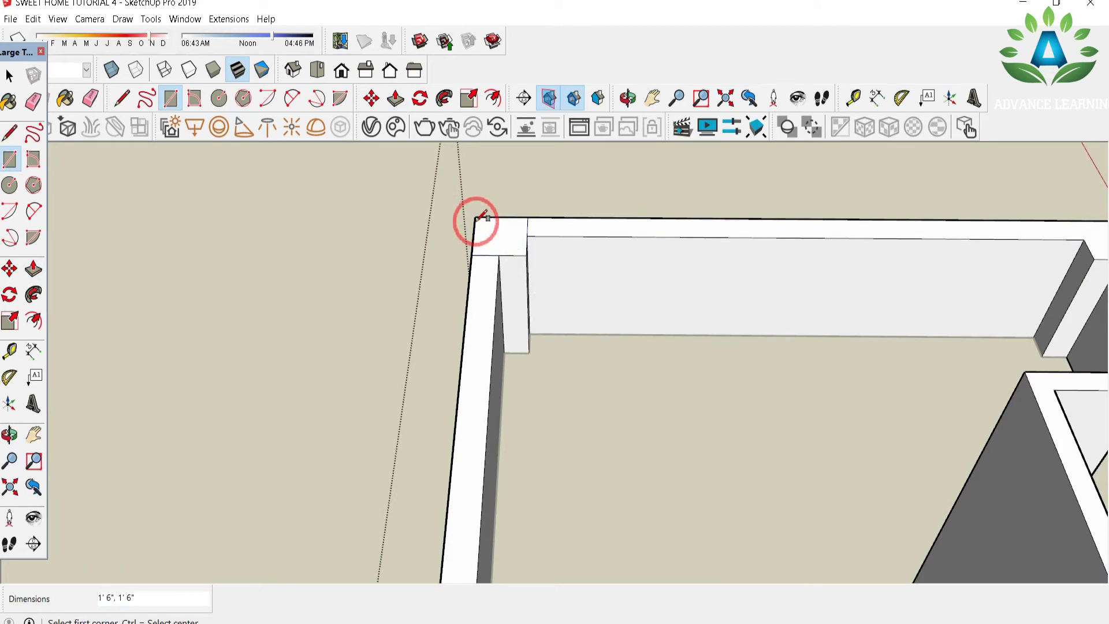
{"action": "left_click", "coordinate": [476, 219]}
{"action": "scroll", "coordinate": [476, 220], "scroll_direction": "down", "scroll_amount": 3}
{"action": "key", "text": "p"}
{"action": "left_click", "coordinate": [483, 248]}
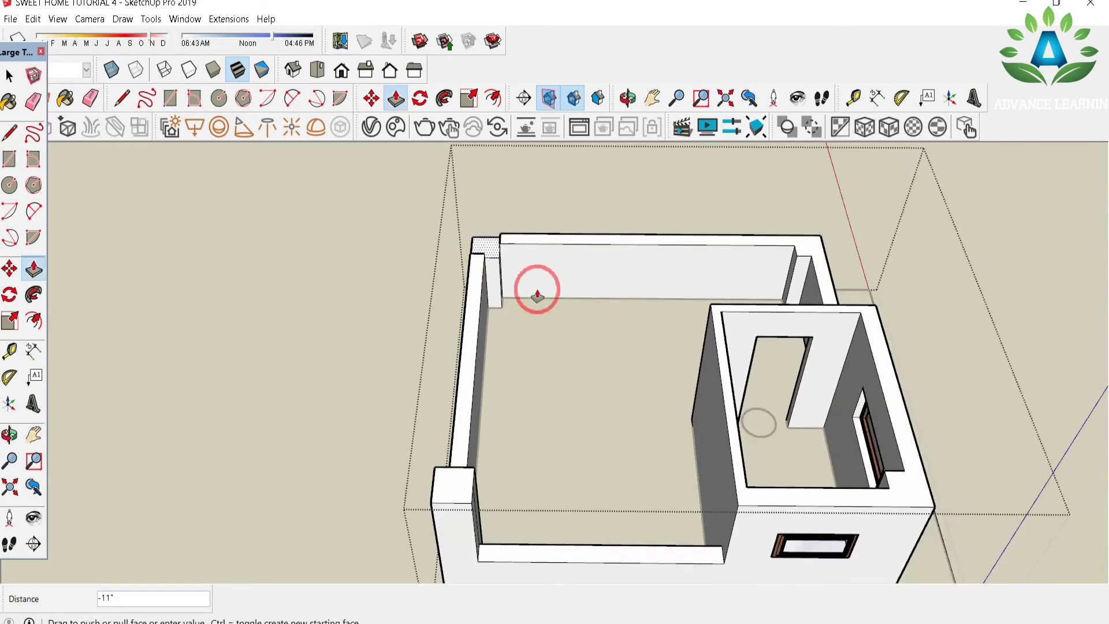
{"action": "left_click", "coordinate": [736, 491]}
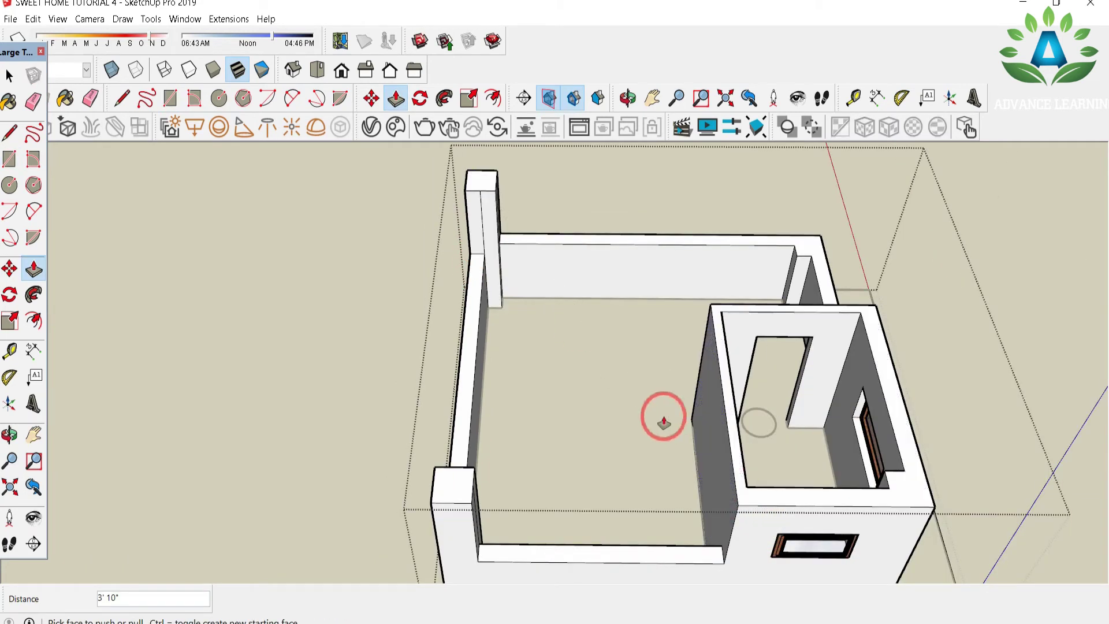
Step: Erase the leftover seam lines on the left pillar
{"action": "key", "text": "e"}
{"action": "left_click", "coordinate": [484, 230]}
{"action": "key", "text": "r"}
{"action": "left_click", "coordinate": [797, 256]}
{"action": "left_click", "coordinate": [821, 236]}
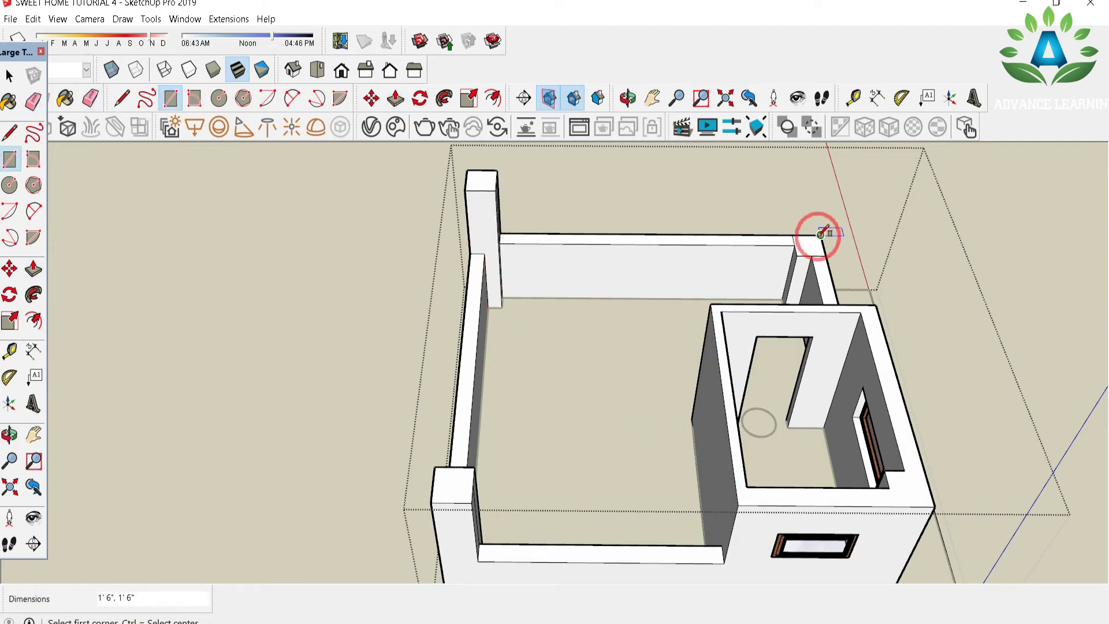
{"action": "key", "text": "p"}
Step: Draw a square at the back-right wall corner for another pillar
{"action": "left_click", "coordinate": [809, 244]}
{"action": "left_click", "coordinate": [861, 313]}
{"action": "scroll", "coordinate": [670, 352], "scroll_direction": "down", "scroll_amount": 3}
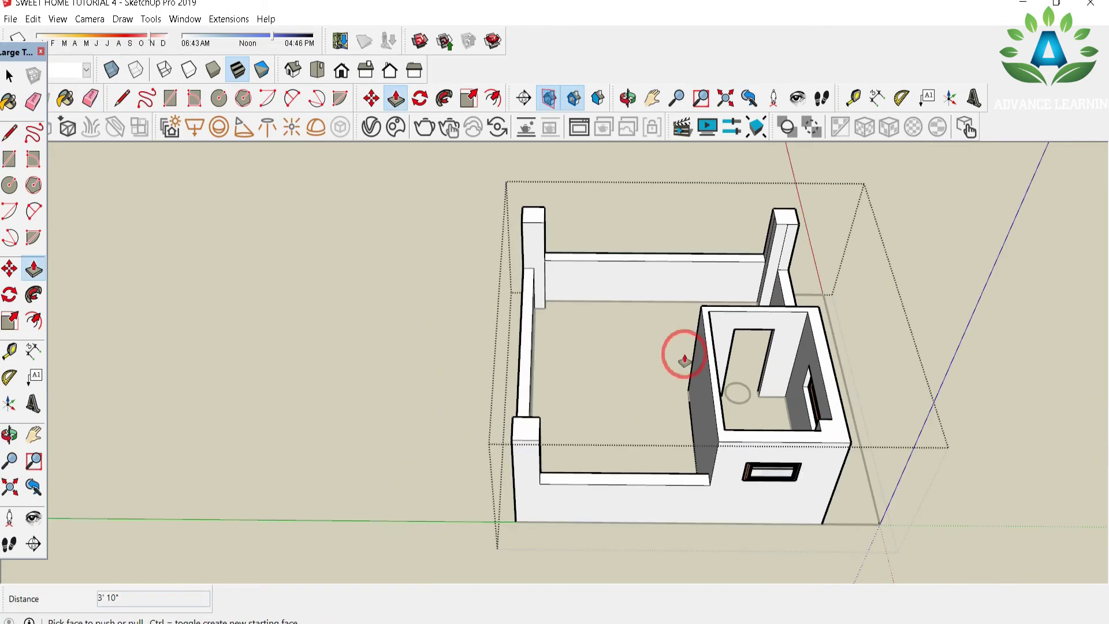
{"action": "scroll", "coordinate": [775, 226], "scroll_direction": "up", "scroll_amount": 3}
{"action": "key", "text": "e"}
{"action": "scroll", "coordinate": [774, 230], "scroll_direction": "down", "scroll_amount": 1}
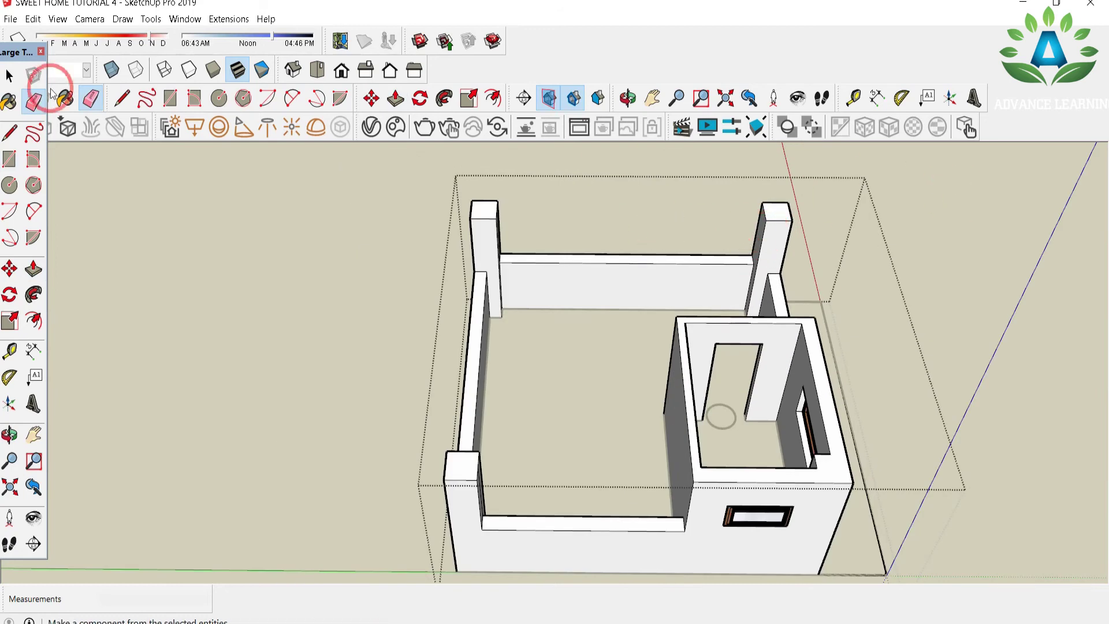
Step: Pull a beam from the left pillar across to the right pillar and extend it to the front wall corner
{"action": "key", "text": "o"}
{"action": "mouse_move", "coordinate": [589, 334]}
{"action": "left_mouse_down"}
{"action": "mouse_move", "coordinate": [397, 322]}
{"action": "mouse_move", "coordinate": [413, 306]}
{"action": "left_mouse_up"}
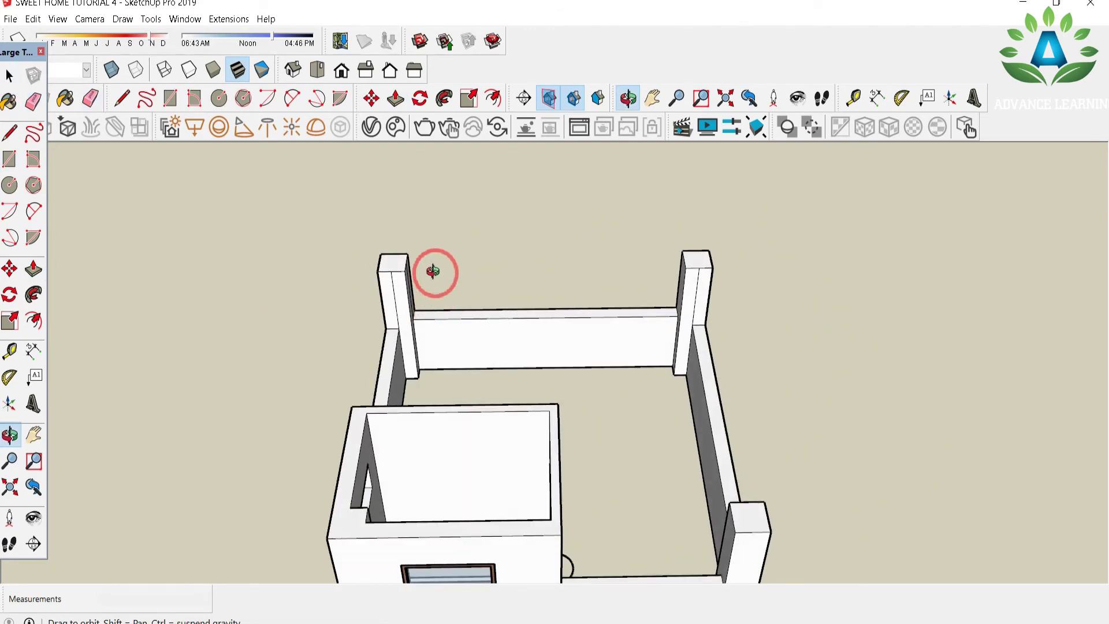
{"action": "scroll", "coordinate": [433, 272], "scroll_direction": "up", "scroll_amount": 5}
{"action": "key", "text": "r"}
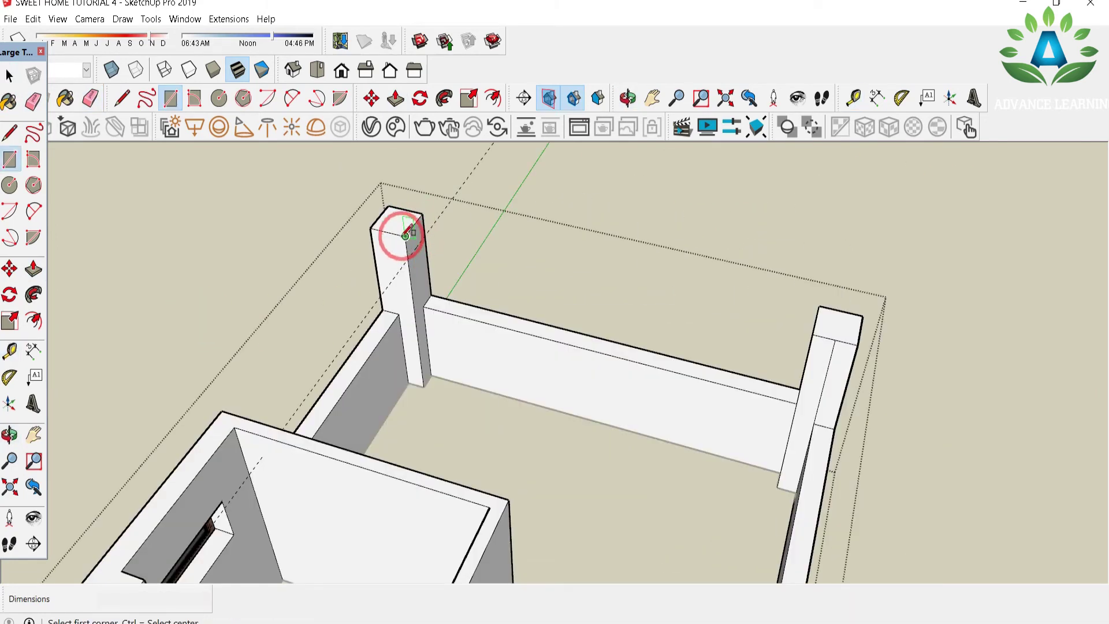
{"action": "left_click", "coordinate": [405, 236]}
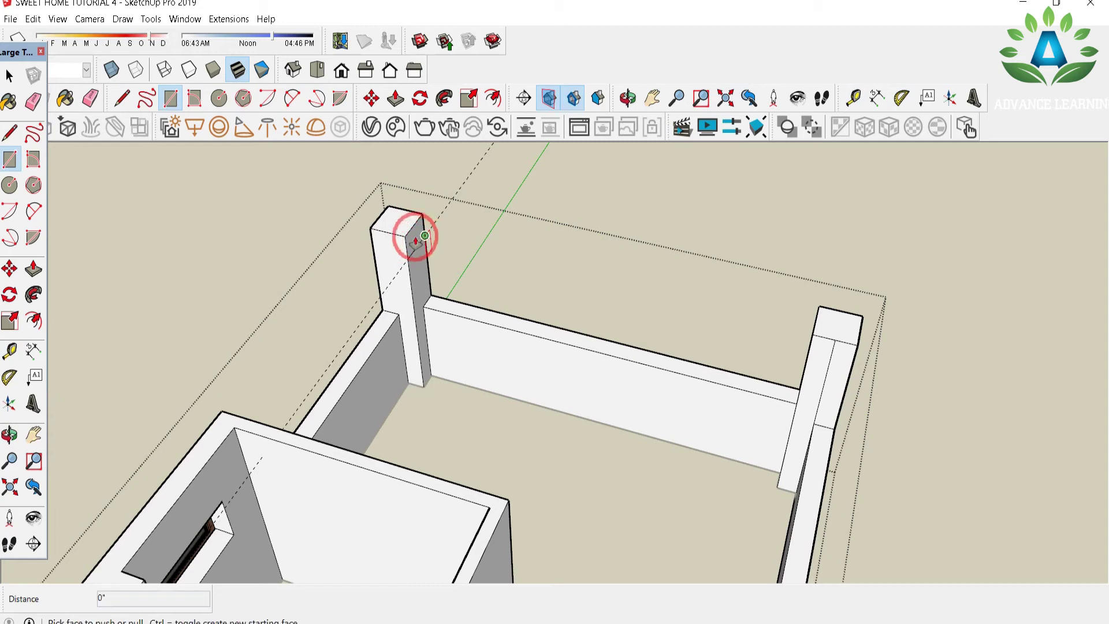
{"action": "key", "text": "p"}
{"action": "left_click_drag", "start_coordinate": [411, 234], "coordinate": [817, 326]}
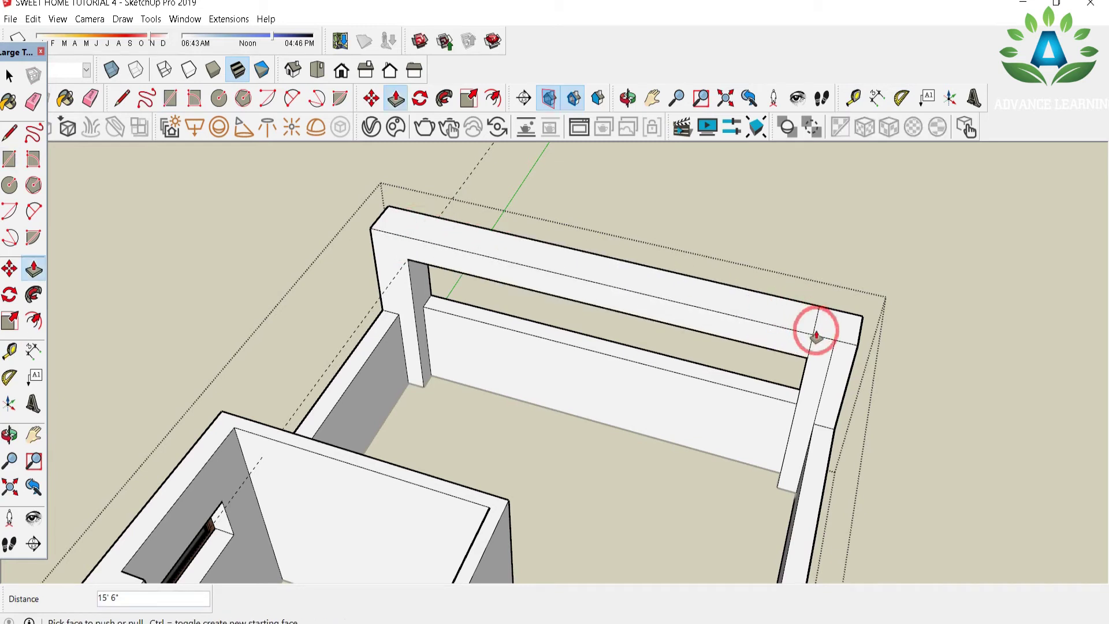
{"action": "key", "text": "t"}
{"action": "scroll", "coordinate": [485, 248], "scroll_direction": "up", "scroll_amount": 3}
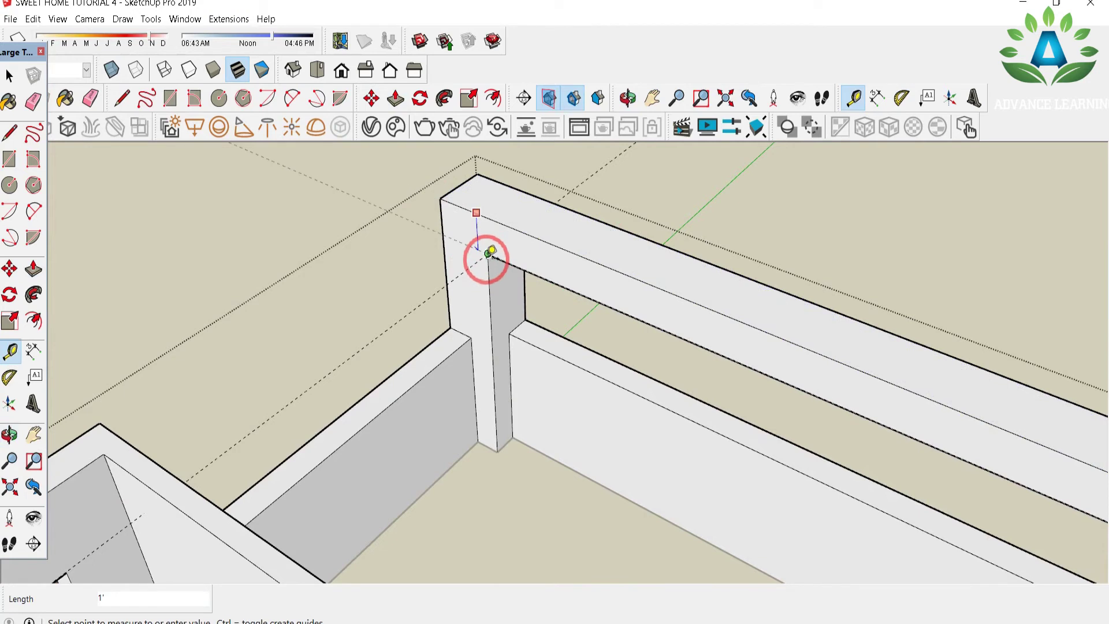
{"action": "key", "text": "p"}
{"action": "left_click", "coordinate": [475, 233]}
{"action": "scroll", "coordinate": [472, 249], "scroll_direction": "down", "scroll_amount": 2}
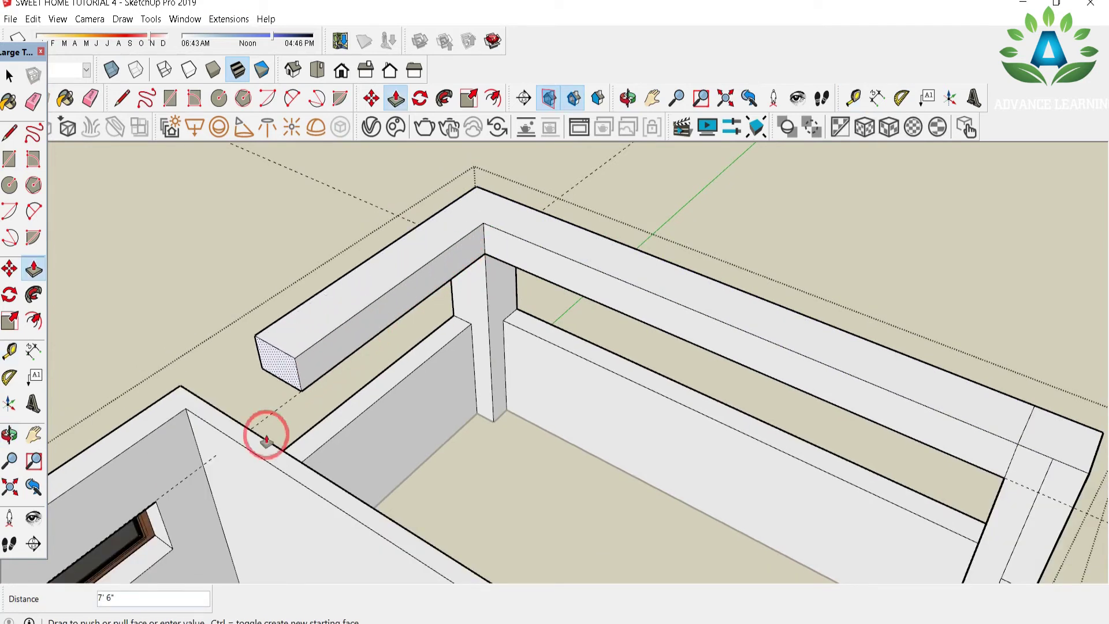
{"action": "left_click_drag", "start_coordinate": [234, 433], "coordinate": [193, 351]}
Step: Place a 1' guide, draw a rectangle on the column face and extend it 7' 3"
{"action": "middle_click_drag", "start_coordinate": [193, 351], "coordinate": [798, 304]}
{"action": "key", "text": "r"}
{"action": "left_click_drag", "start_coordinate": [760, 267], "coordinate": [811, 303]}
{"action": "key", "text": "t"}
{"action": "left_click", "coordinate": [786, 271]}
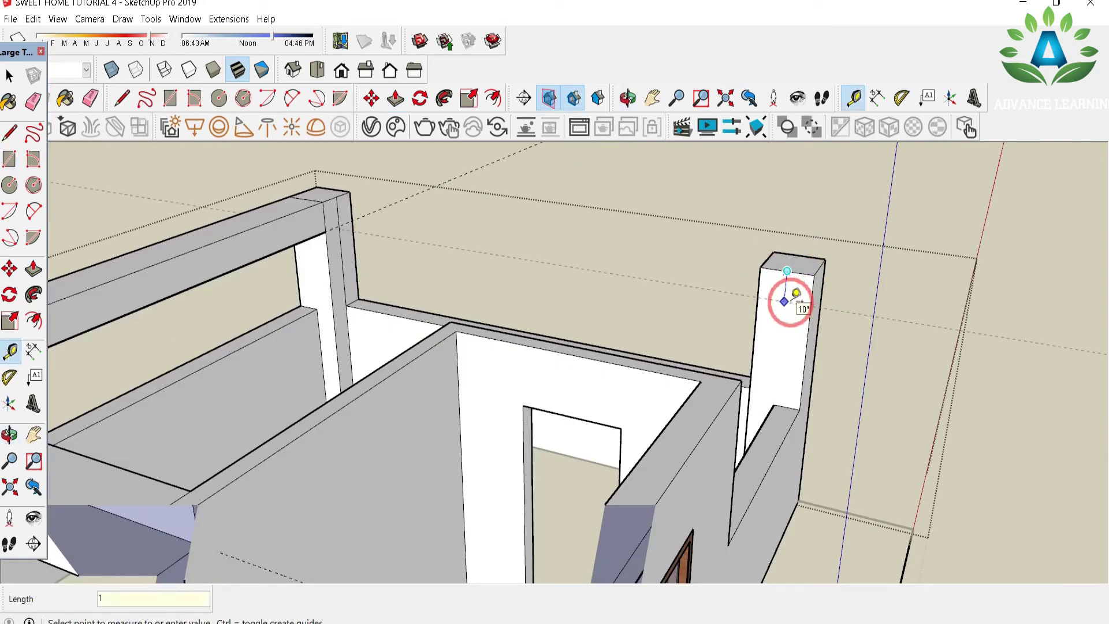
{"action": "type", "text": "'"}
{"action": "key", "text": "Return"}
{"action": "scroll", "coordinate": [792, 298], "scroll_direction": "down", "scroll_amount": 3}
{"action": "key", "text": "r"}
{"action": "left_click", "coordinate": [773, 277]}
{"action": "left_click", "coordinate": [804, 303]}
{"action": "key", "text": "p"}
{"action": "left_click", "coordinate": [796, 289]}
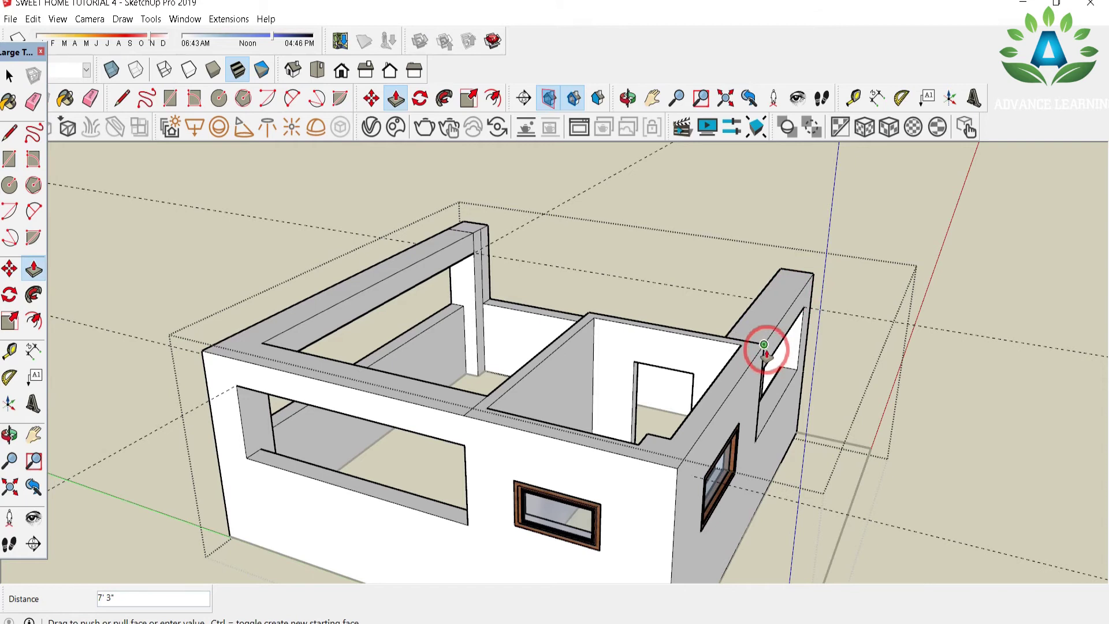
Step: Erase the stray edge across the beam top and delete all guides
{"action": "middle_click_drag", "start_coordinate": [758, 349], "coordinate": [530, 470]}
{"action": "key", "text": "e"}
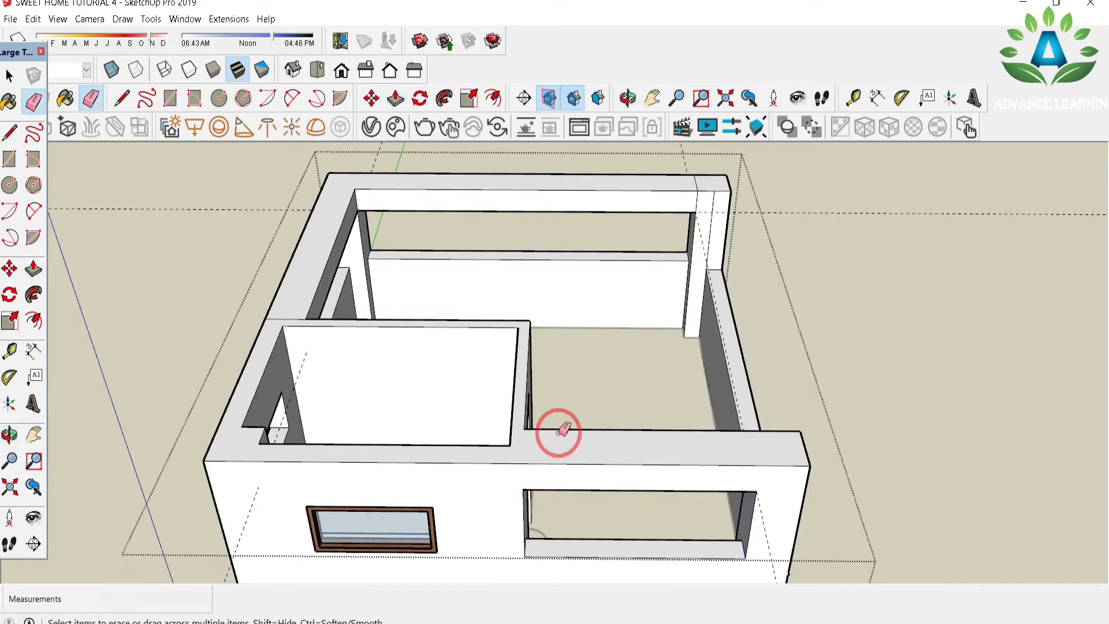
{"action": "left_click", "coordinate": [697, 184]}
{"action": "middle_click_drag", "start_coordinate": [699, 185], "coordinate": [931, 270]}
{"action": "scroll", "coordinate": [933, 269], "scroll_direction": "up", "scroll_amount": 3}
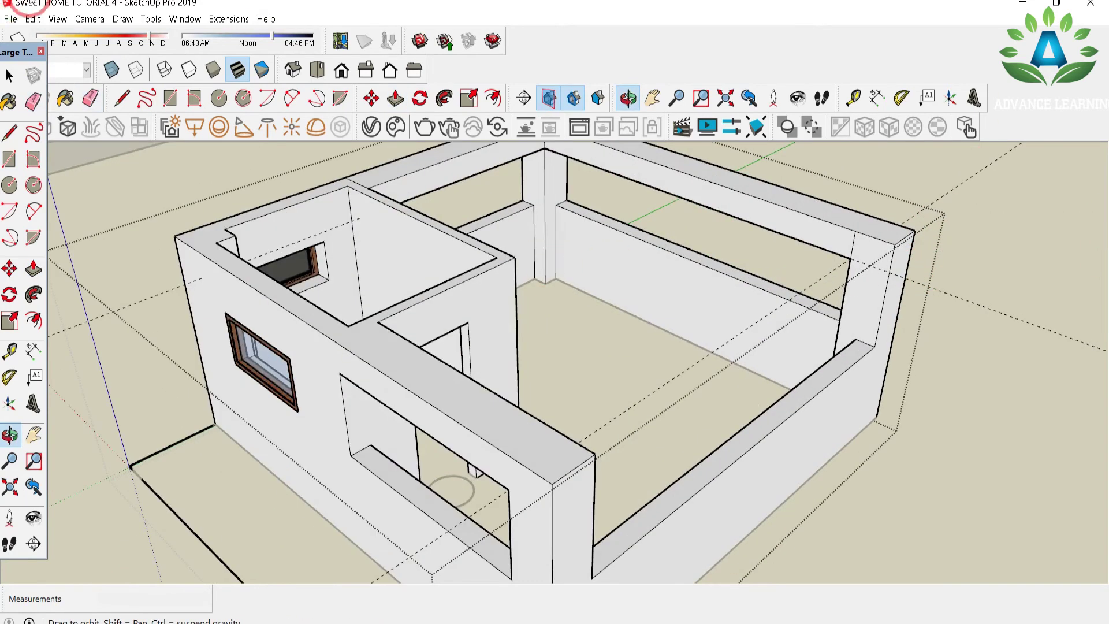
{"action": "left_click", "coordinate": [33, 19]}
{"action": "left_click", "coordinate": [102, 147]}
Step: Place guides at the low wall's end corner, draw the rod circle there and group it
{"action": "left_click_drag", "start_coordinate": [839, 243], "coordinate": [506, 263]}
{"action": "key", "text": "t"}
{"action": "left_click", "coordinate": [502, 278]}
{"action": "scroll", "coordinate": [506, 286], "scroll_direction": "up", "scroll_amount": 3}
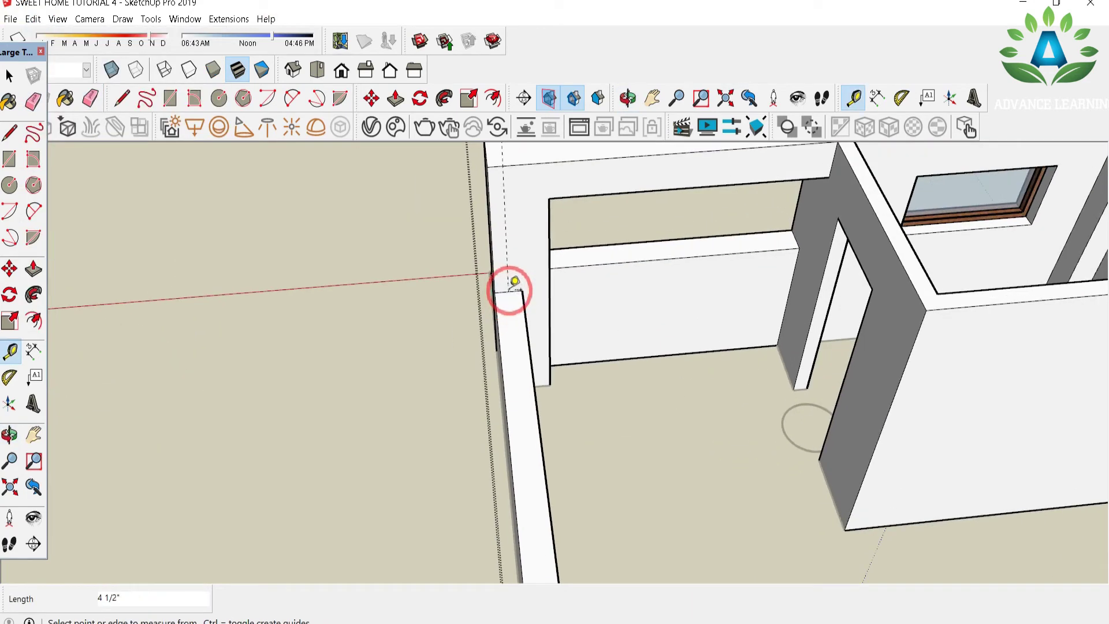
{"action": "scroll", "coordinate": [510, 288], "scroll_direction": "up", "scroll_amount": 2}
{"action": "left_click", "coordinate": [522, 290]}
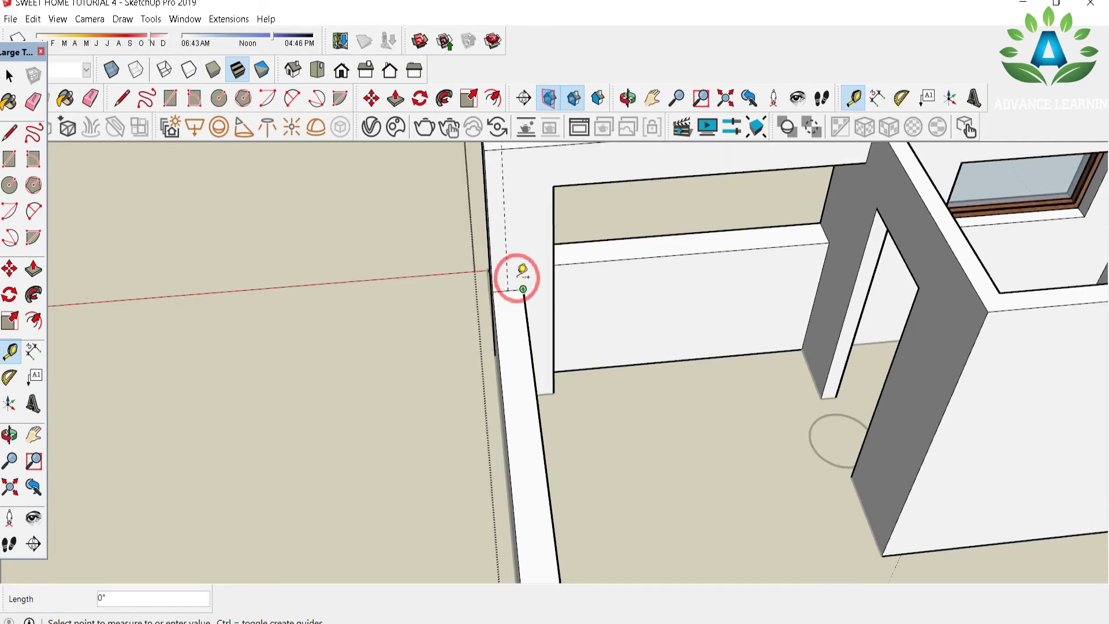
{"action": "scroll", "coordinate": [520, 280], "scroll_direction": "up", "scroll_amount": 1}
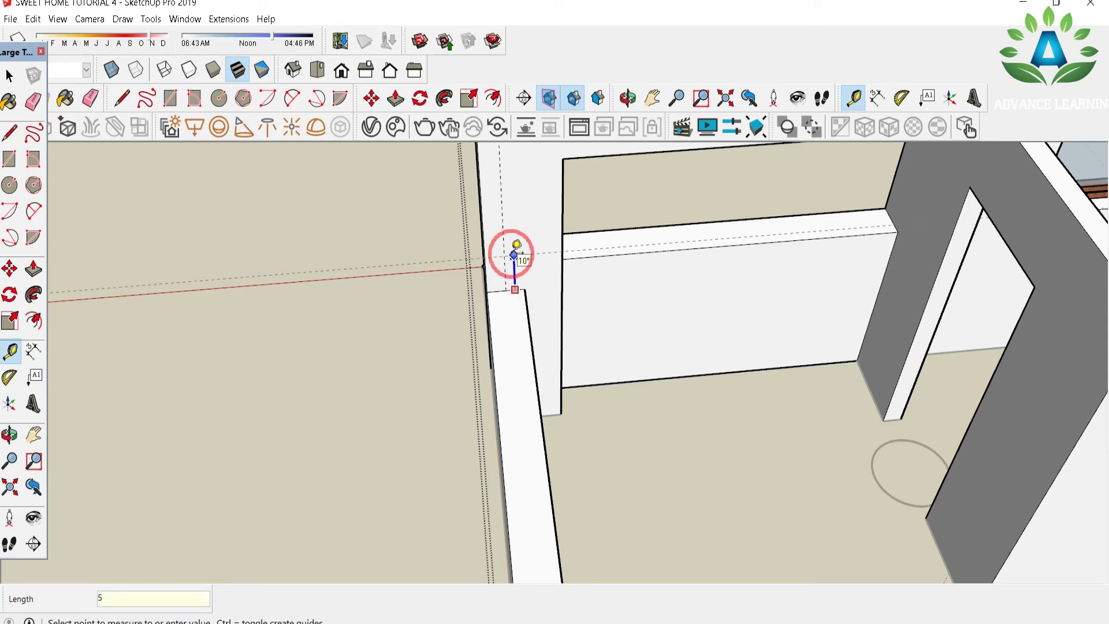
{"action": "key", "text": "c"}
{"action": "left_click", "coordinate": [506, 272]}
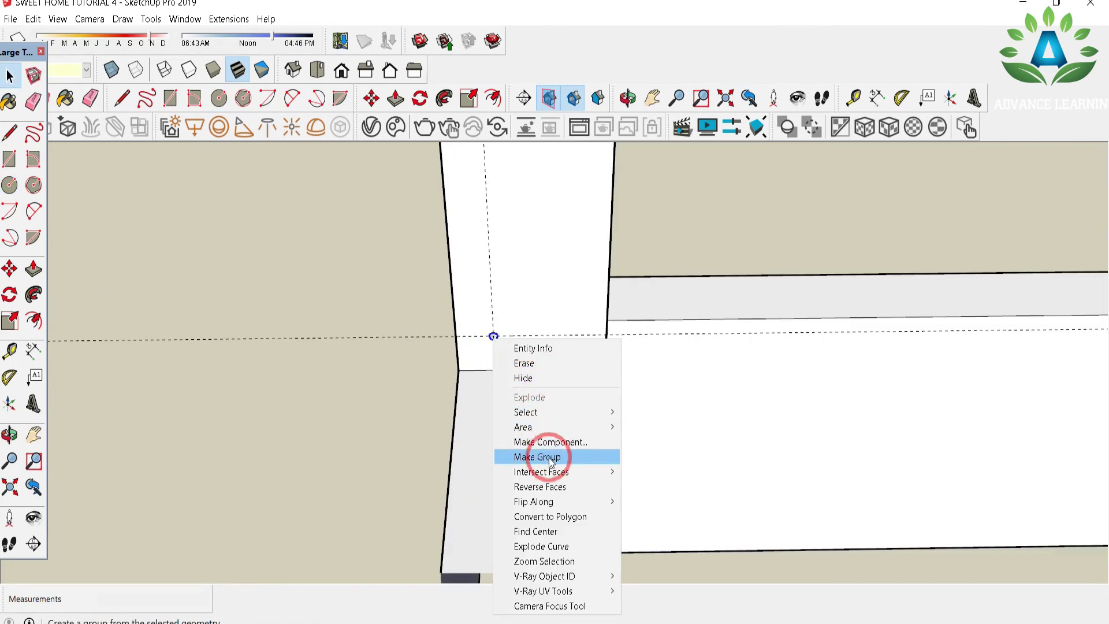
{"action": "left_click", "coordinate": [538, 458]}
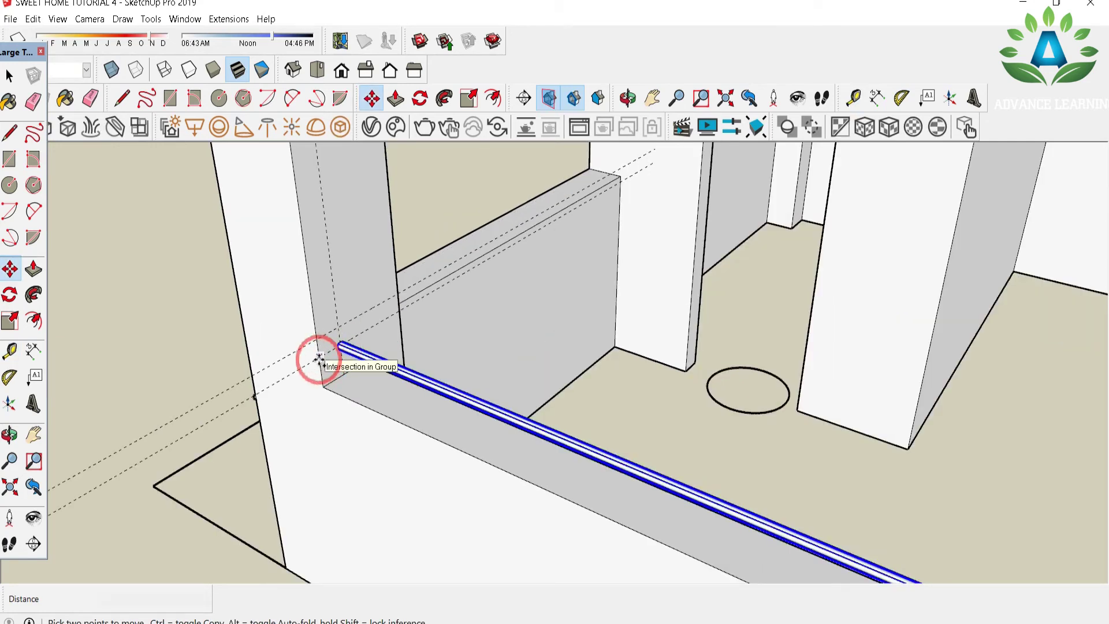
Step: Copy the rail rod 3" upward and repeat it *5 for five more rods
{"action": "left_click", "coordinate": [319, 359]}
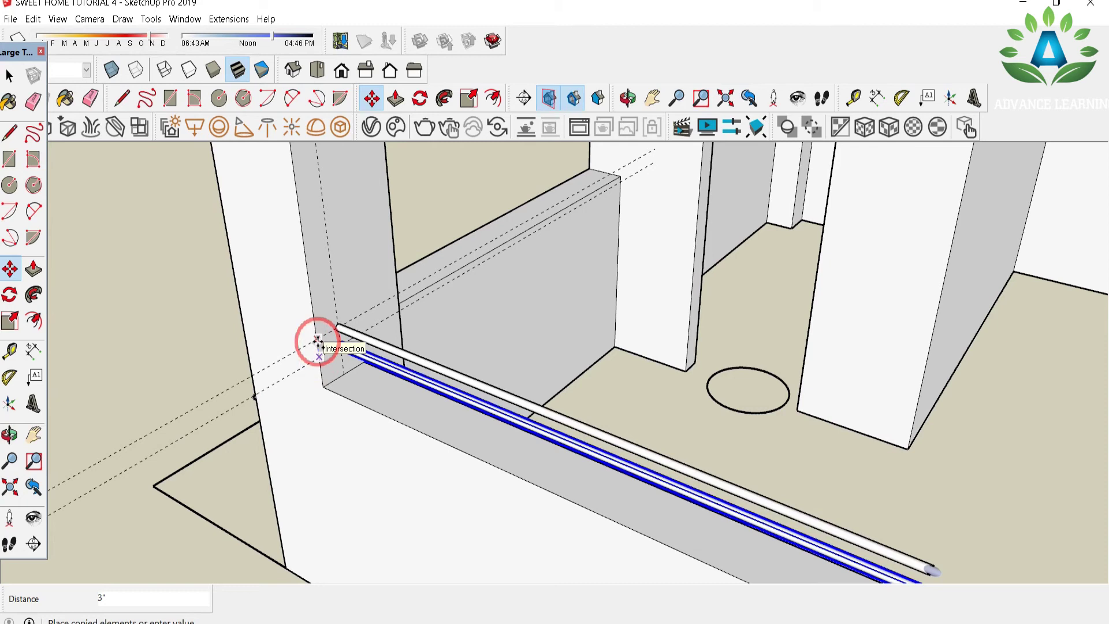
{"action": "left_click_drag", "start_coordinate": [318, 342], "coordinate": [317, 341], "text": "ctrl"}
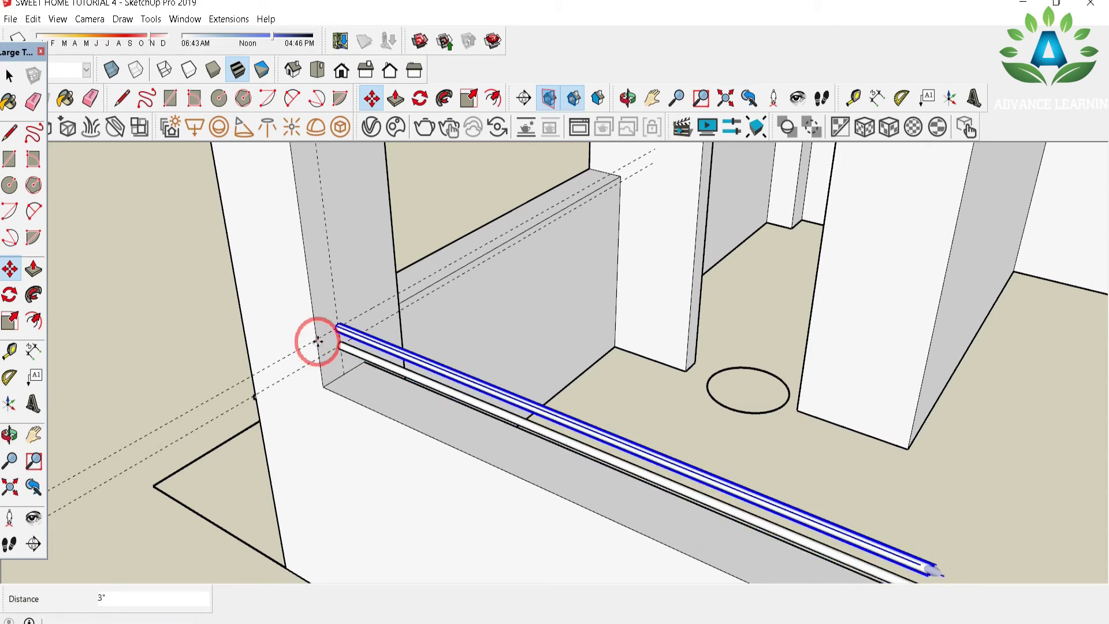
{"action": "type", "text": "*5"}
{"action": "key", "text": "Return"}
{"action": "scroll", "coordinate": [317, 341], "scroll_direction": "down", "scroll_amount": 6}
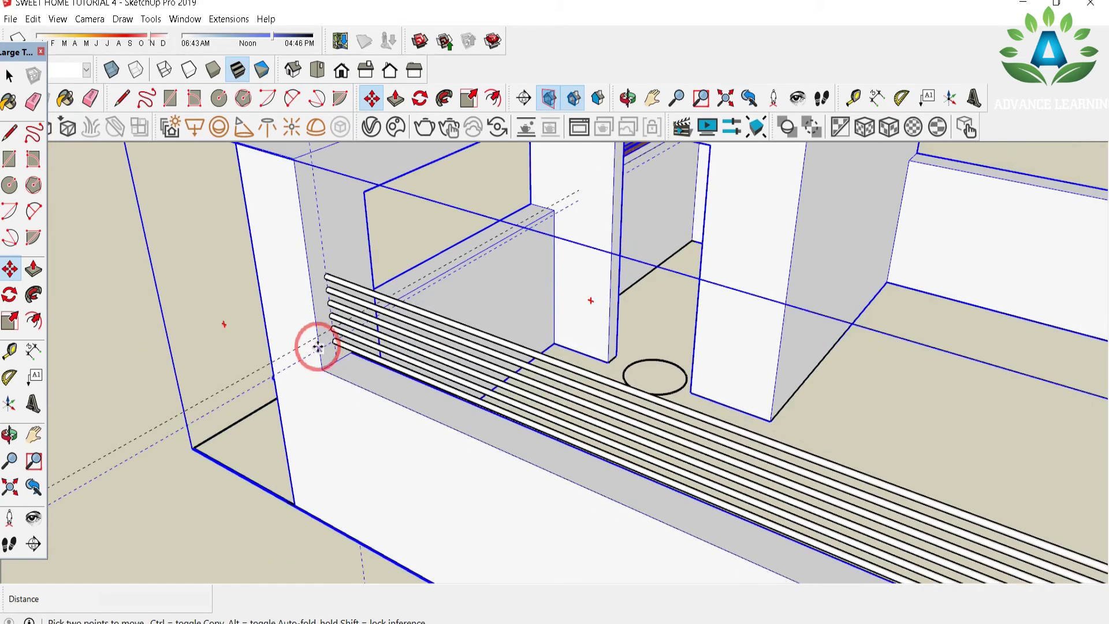
Step: Clear the selection and orbit to inspect the rod railings from the right and front
{"action": "left_click", "coordinate": [9, 75]}
{"action": "left_click", "coordinate": [154, 207]}
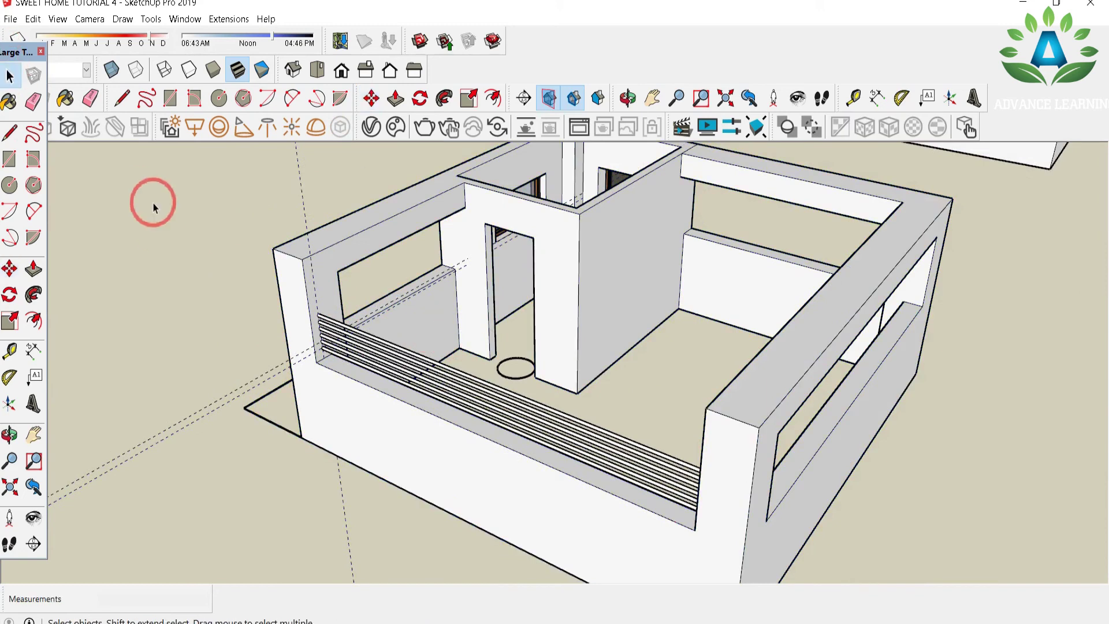
{"action": "middle_click_drag", "start_coordinate": [228, 281], "coordinate": [777, 249]}
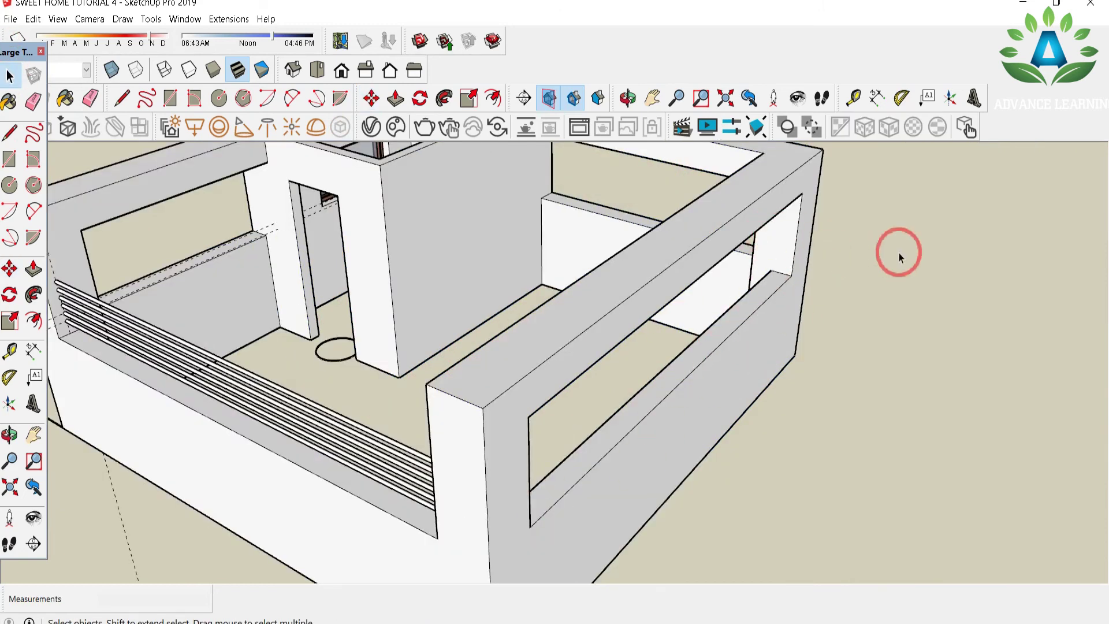
{"action": "scroll", "coordinate": [899, 252], "scroll_direction": "down", "scroll_amount": 3}
{"action": "middle_click_drag", "start_coordinate": [707, 533], "coordinate": [781, 230]}
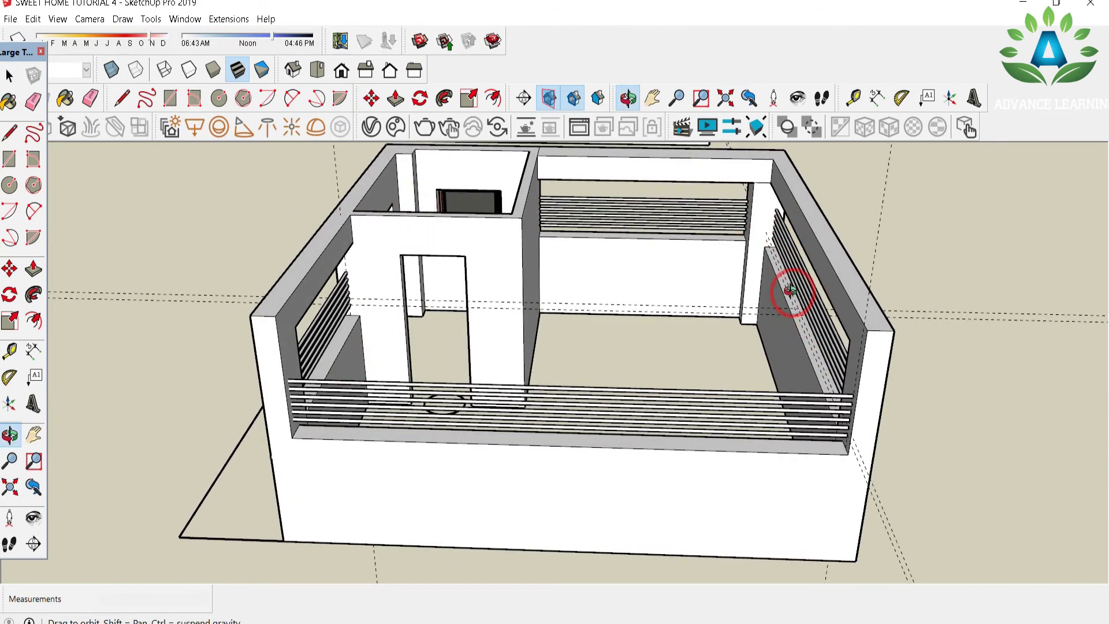
Step: Orbit around the furnished balcony to view the bench, then window-select all its objects
{"action": "scroll", "coordinate": [792, 292], "scroll_direction": "up", "scroll_amount": 3}
{"action": "middle_click_drag", "start_coordinate": [864, 364], "coordinate": [889, 255]}
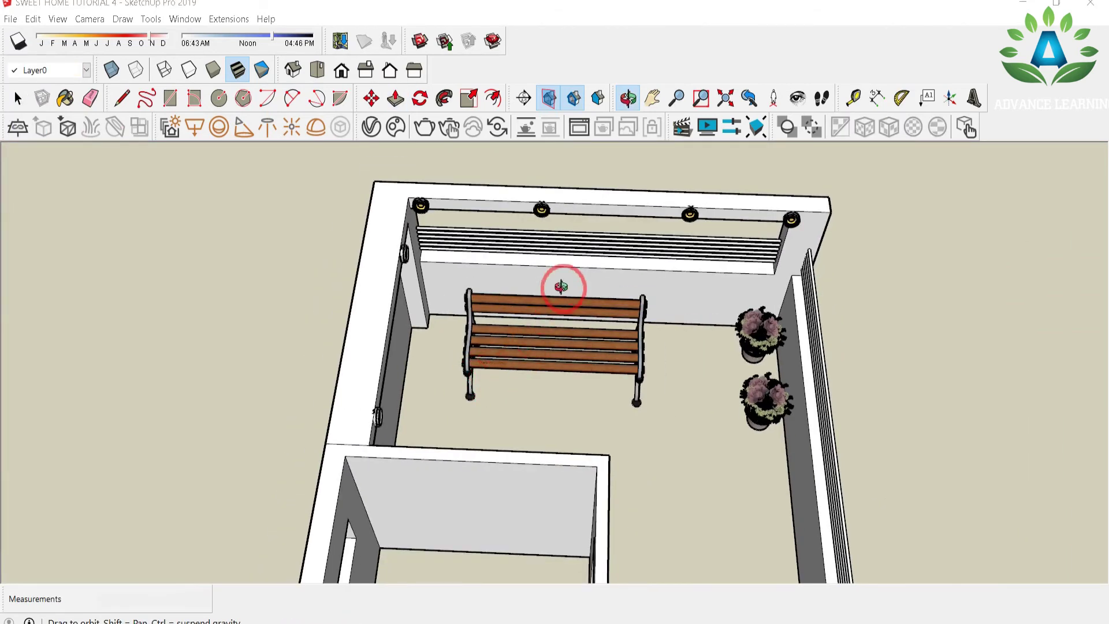
{"action": "left_click_drag", "start_coordinate": [562, 287], "coordinate": [626, 396]}
{"action": "scroll", "coordinate": [626, 396], "scroll_direction": "up", "scroll_amount": 3}
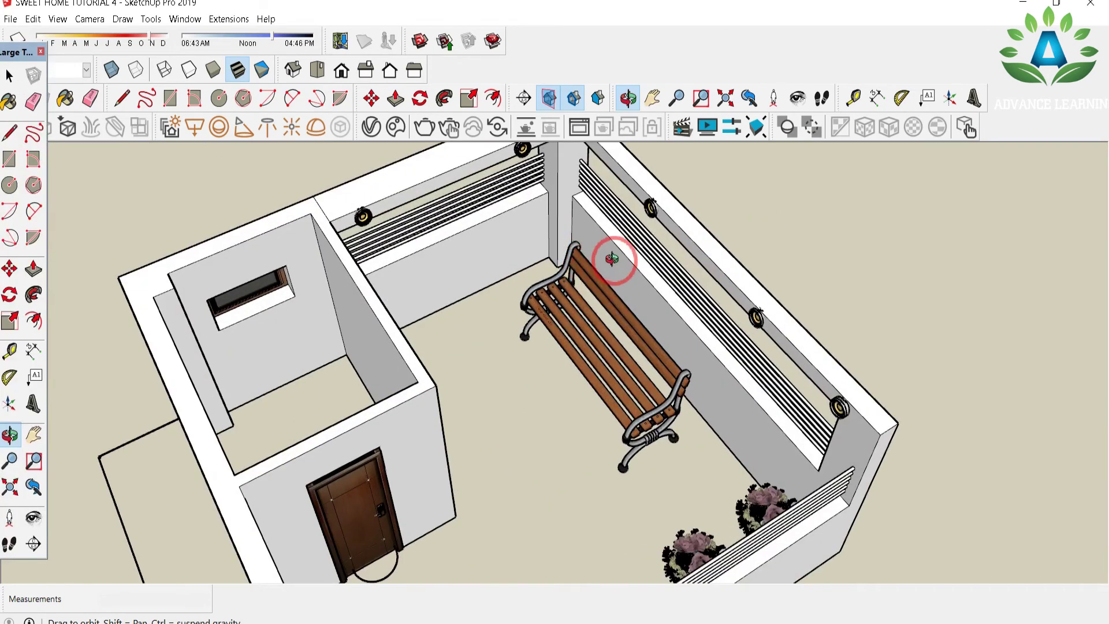
{"action": "scroll", "coordinate": [624, 260], "scroll_direction": "down", "scroll_amount": 1}
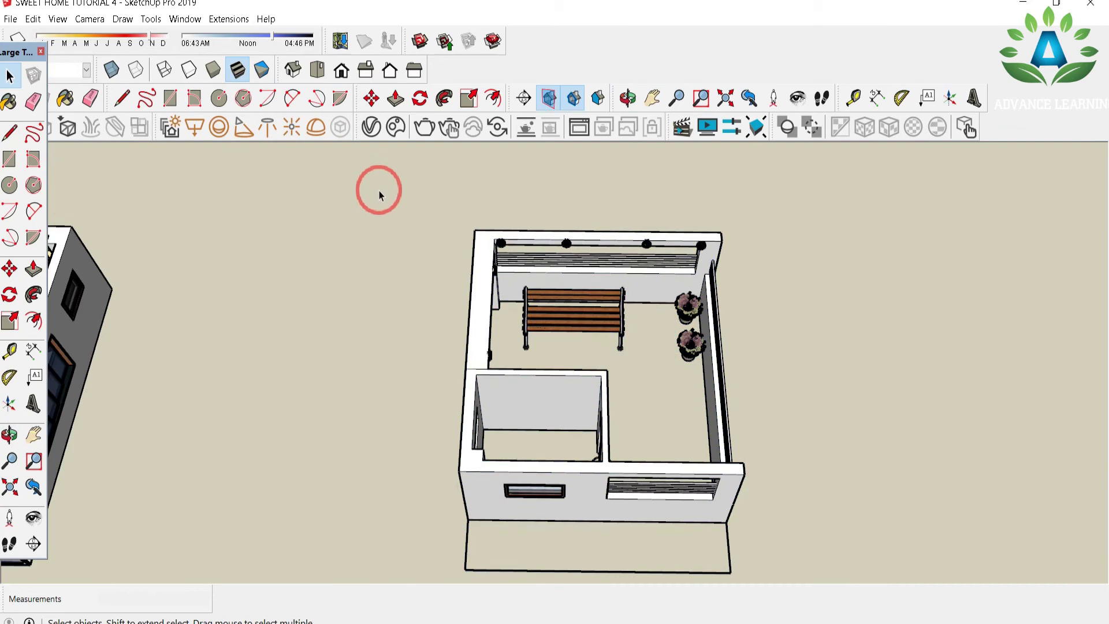
{"action": "left_click_drag", "start_coordinate": [374, 184], "coordinate": [763, 503]}
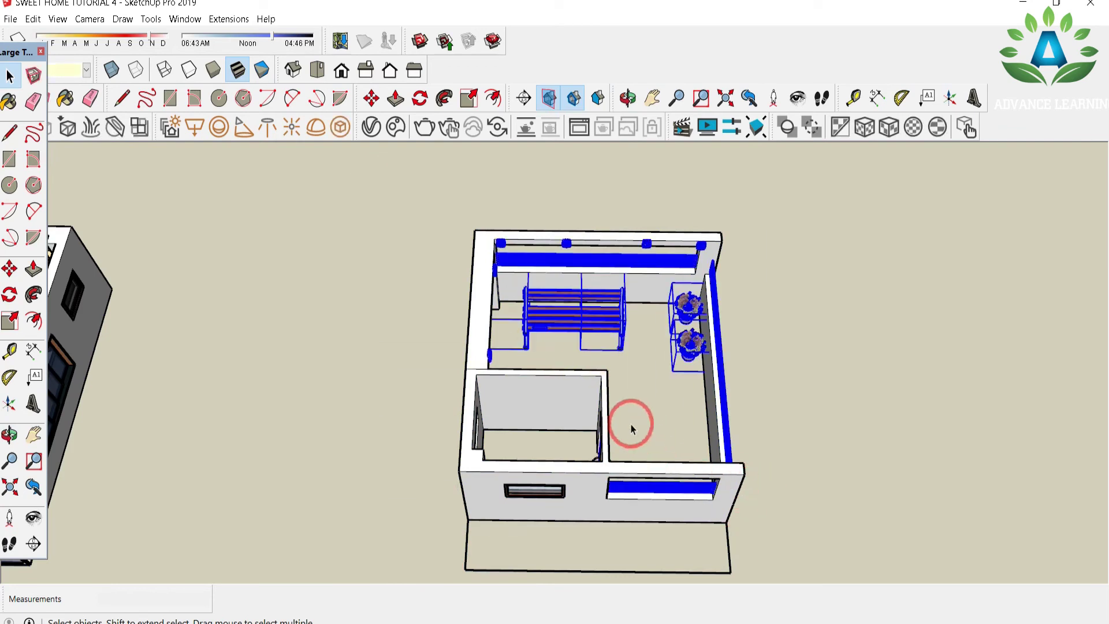
Step: Make the balcony room's objects a group, then group the other building's contents
{"action": "right_click", "coordinate": [548, 379]}
{"action": "left_click", "coordinate": [583, 218]}
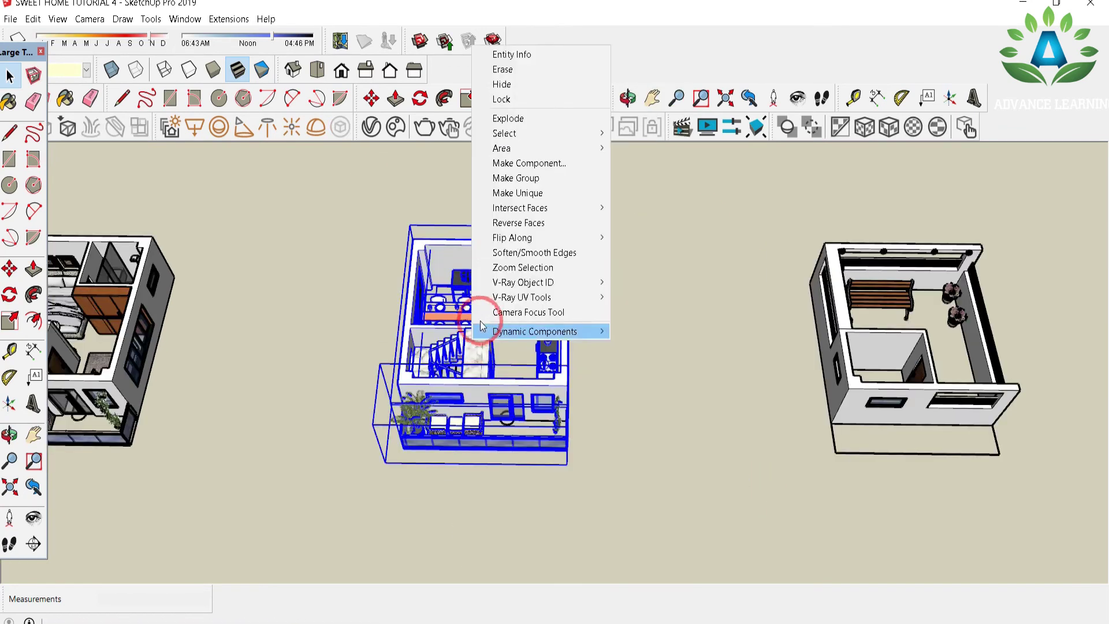
{"action": "left_click", "coordinate": [541, 180]}
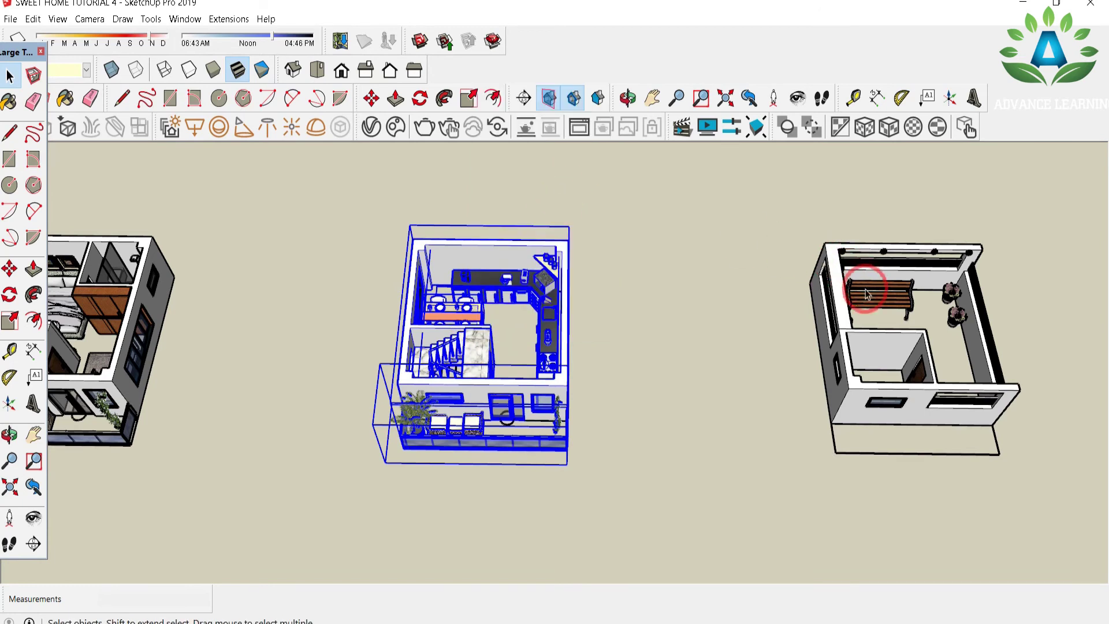
{"action": "left_click", "coordinate": [673, 302]}
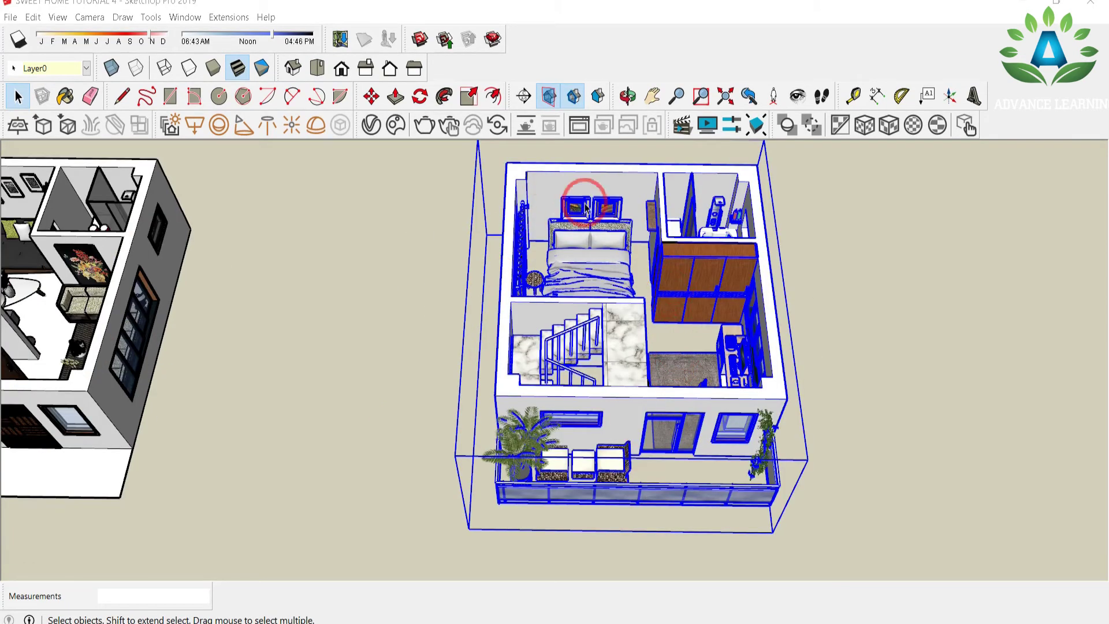
Step: Zoom into the bedroom floor and start a rectangle at its wall corner
{"action": "scroll", "coordinate": [606, 186], "scroll_direction": "up", "scroll_amount": 2}
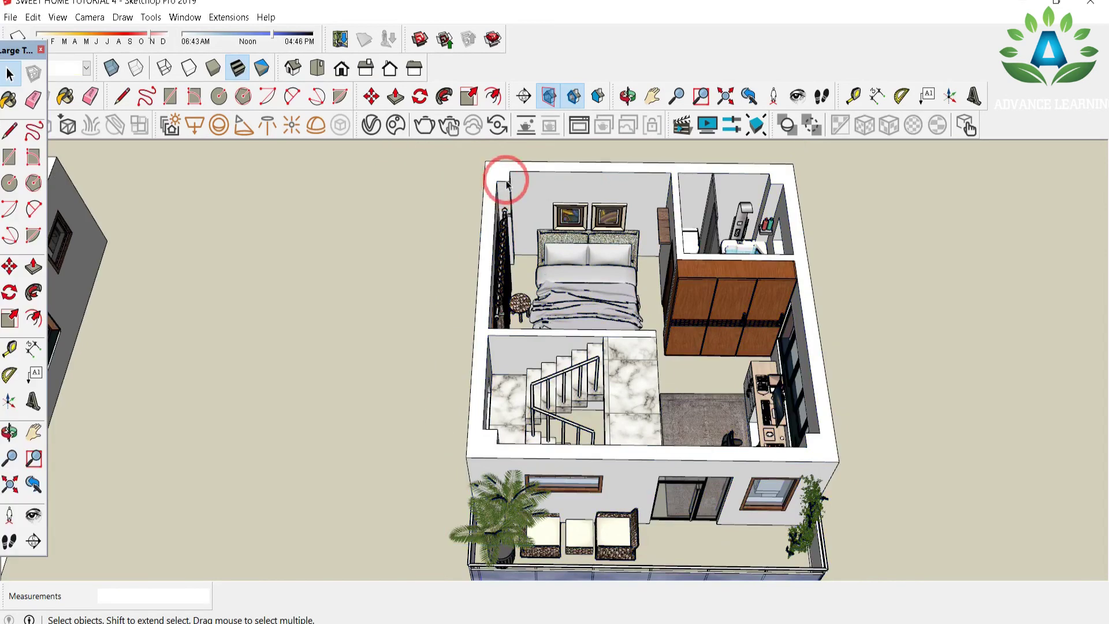
{"action": "key", "text": "r"}
{"action": "left_click", "coordinate": [485, 160]}
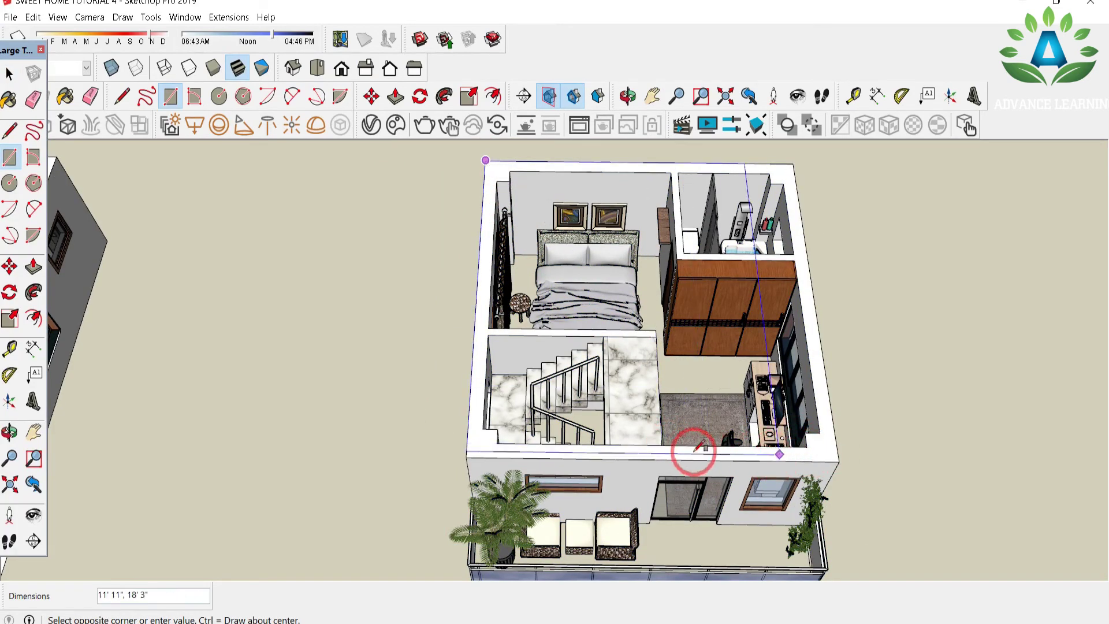
Step: Draw roof rectangles over the bedroom floor, the wall tops and the stair room
{"action": "scroll", "coordinate": [652, 337], "scroll_direction": "up", "scroll_amount": 2}
{"action": "left_click", "coordinate": [656, 335]}
{"action": "left_click", "coordinate": [412, 334]}
{"action": "left_click", "coordinate": [414, 462]}
{"action": "left_click", "coordinate": [393, 464]}
{"action": "left_click", "coordinate": [388, 483]}
{"action": "left_click", "coordinate": [391, 484]}
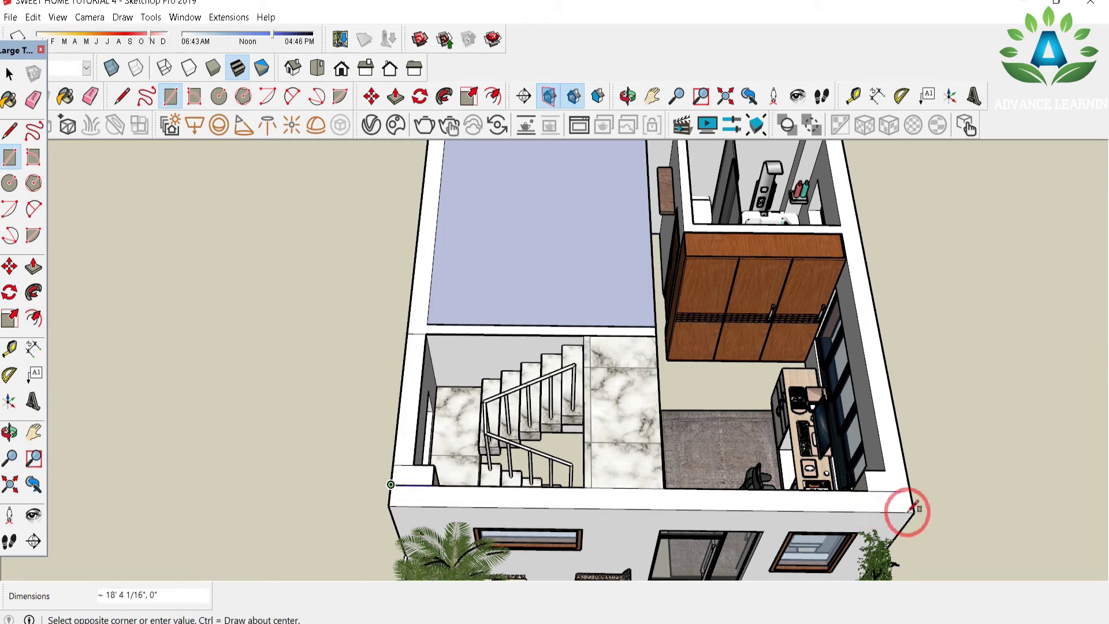
{"action": "left_click", "coordinate": [867, 490]}
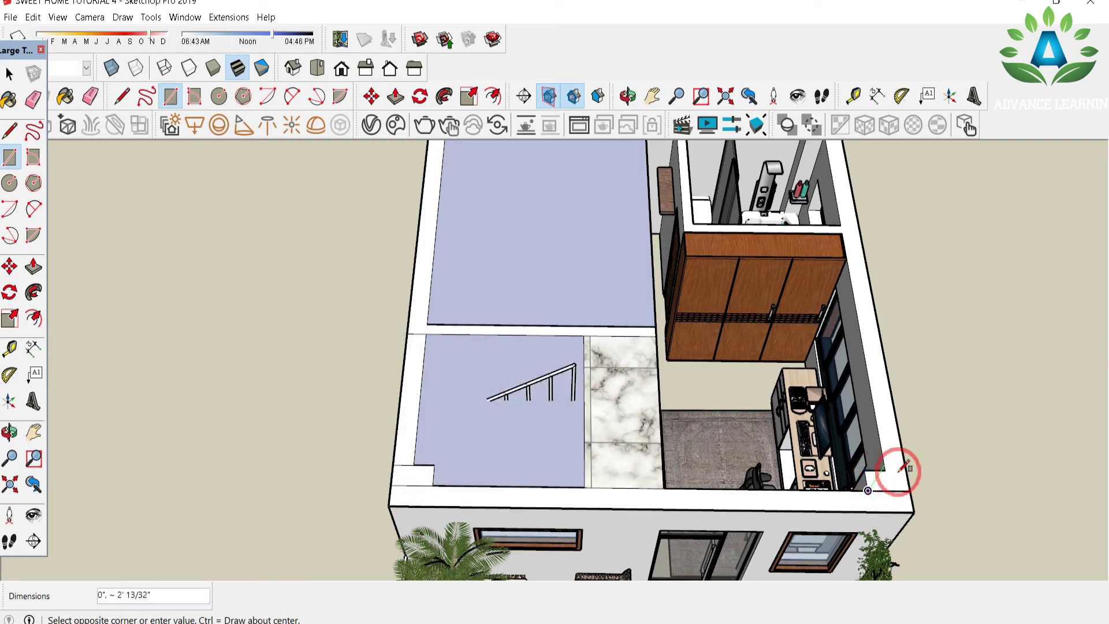
{"action": "scroll", "coordinate": [718, 532], "scroll_direction": "down", "scroll_amount": 5}
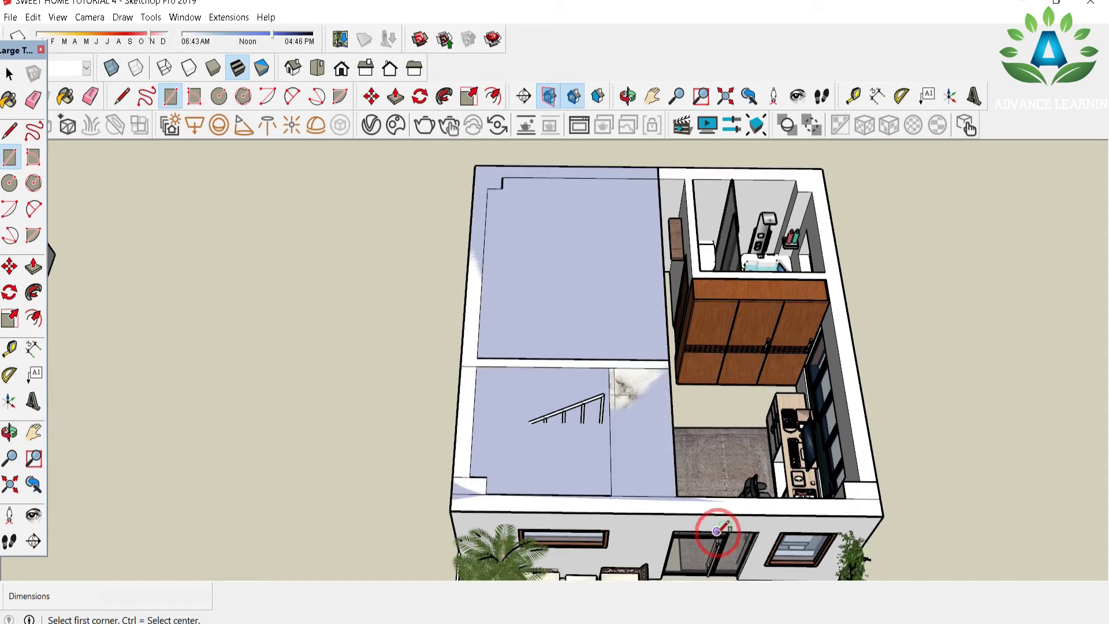
{"action": "left_click", "coordinate": [848, 489]}
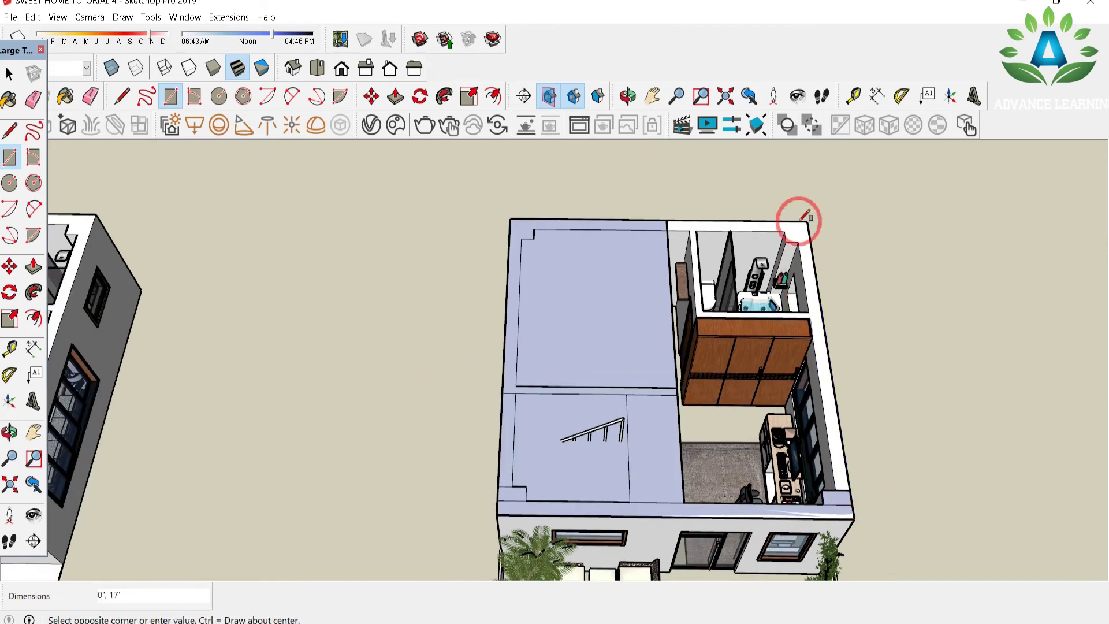
{"action": "left_click", "coordinate": [667, 219]}
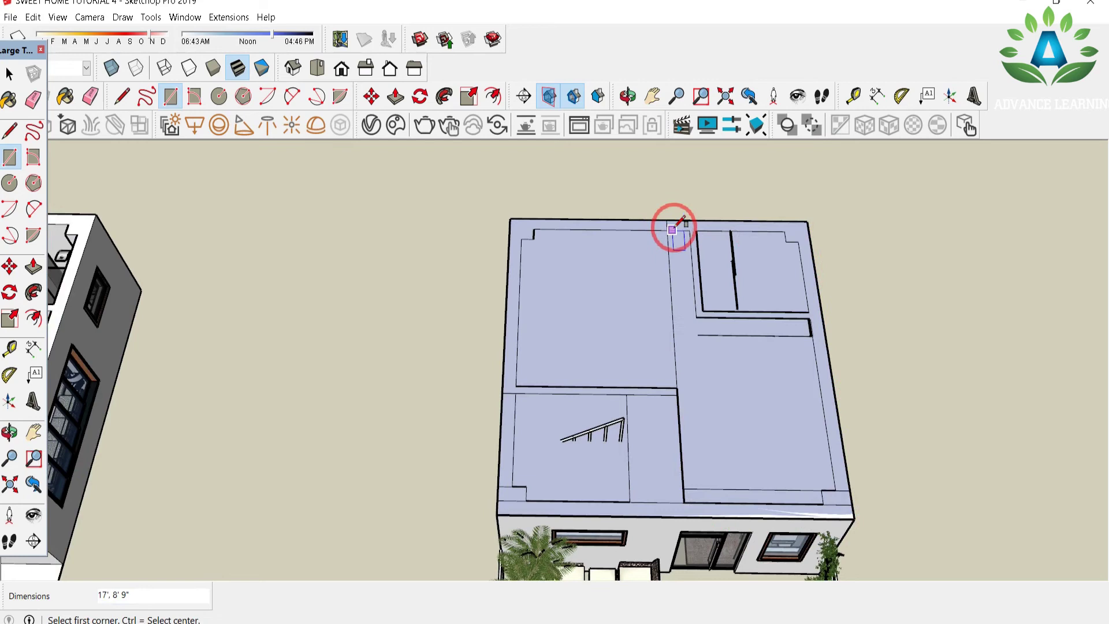
Step: Delete the roof face above the staircase to leave an opening
{"action": "left_click", "coordinate": [9, 73]}
{"action": "left_click", "coordinate": [560, 457]}
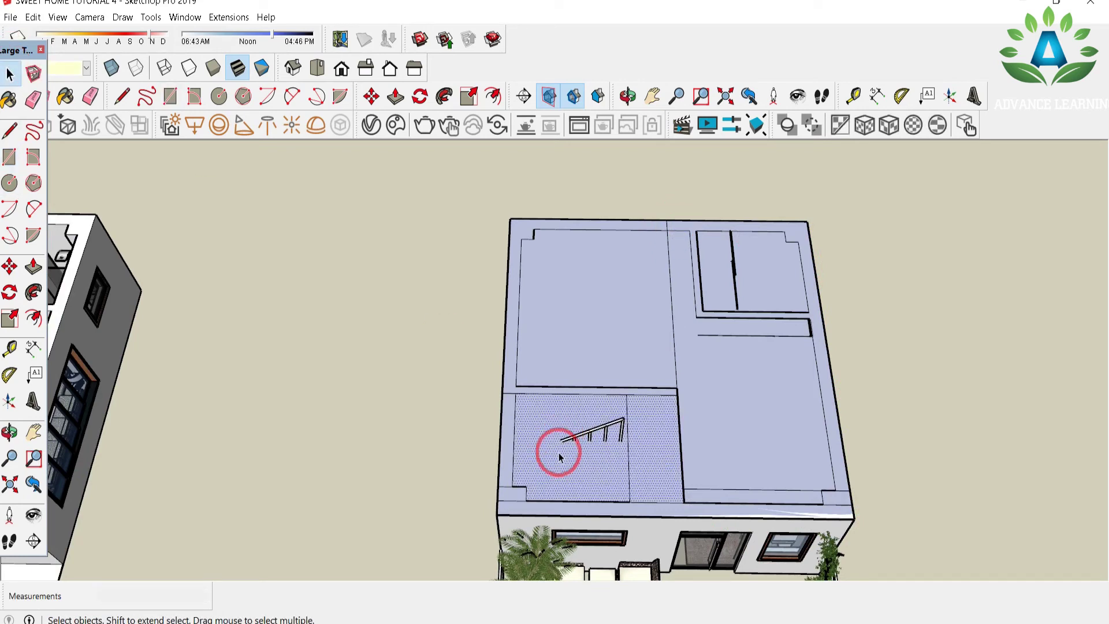
{"action": "key", "text": "Delete"}
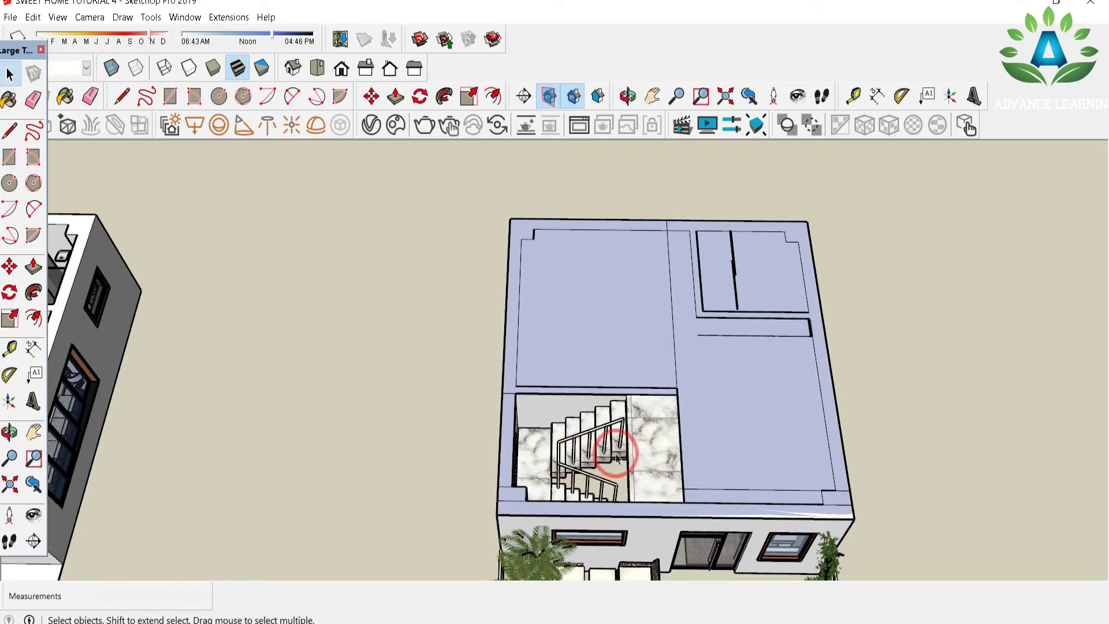
{"action": "scroll", "coordinate": [667, 446], "scroll_direction": "up", "scroll_amount": 1}
{"action": "scroll", "coordinate": [507, 497], "scroll_direction": "down", "scroll_amount": 1}
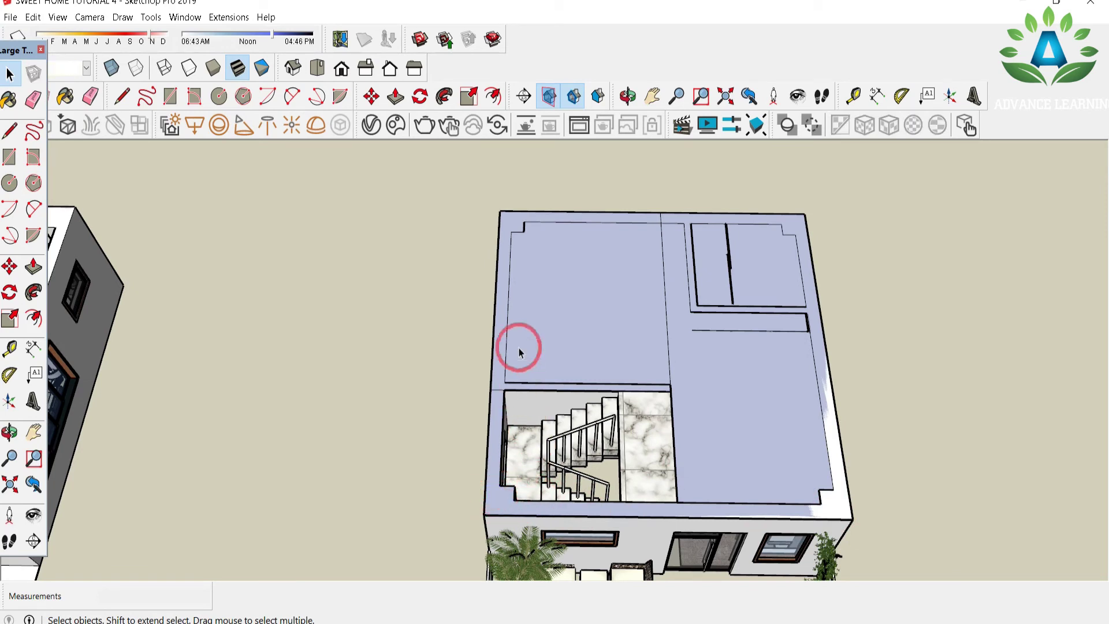
Step: Push the roof face up 2' and make the slab a group
{"action": "key", "text": "p"}
{"action": "left_click", "coordinate": [729, 403]}
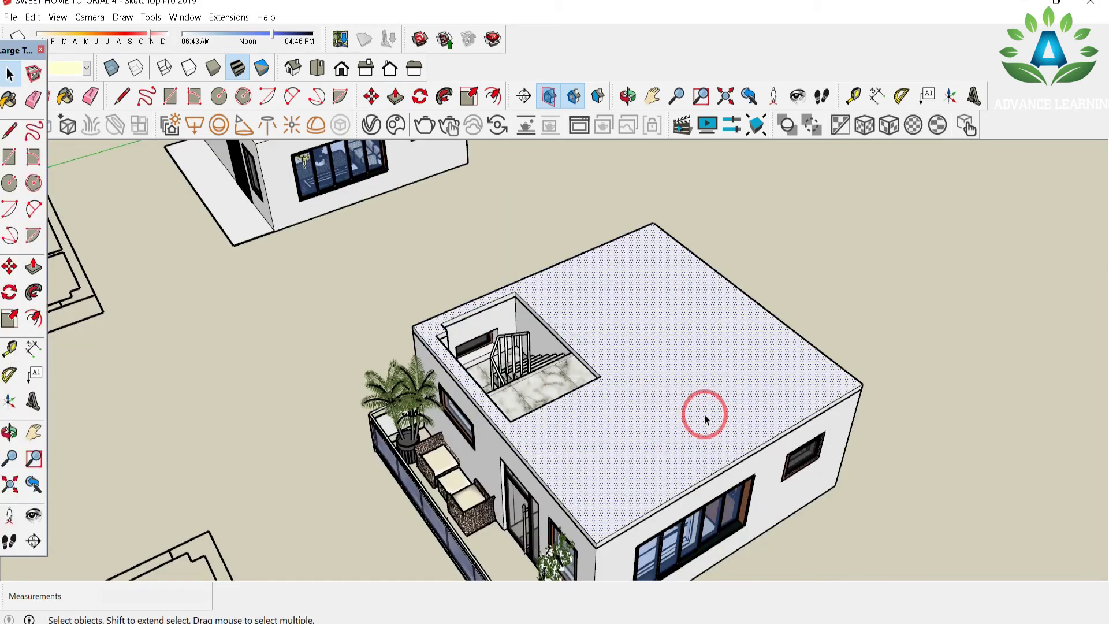
{"action": "left_click", "coordinate": [706, 417]}
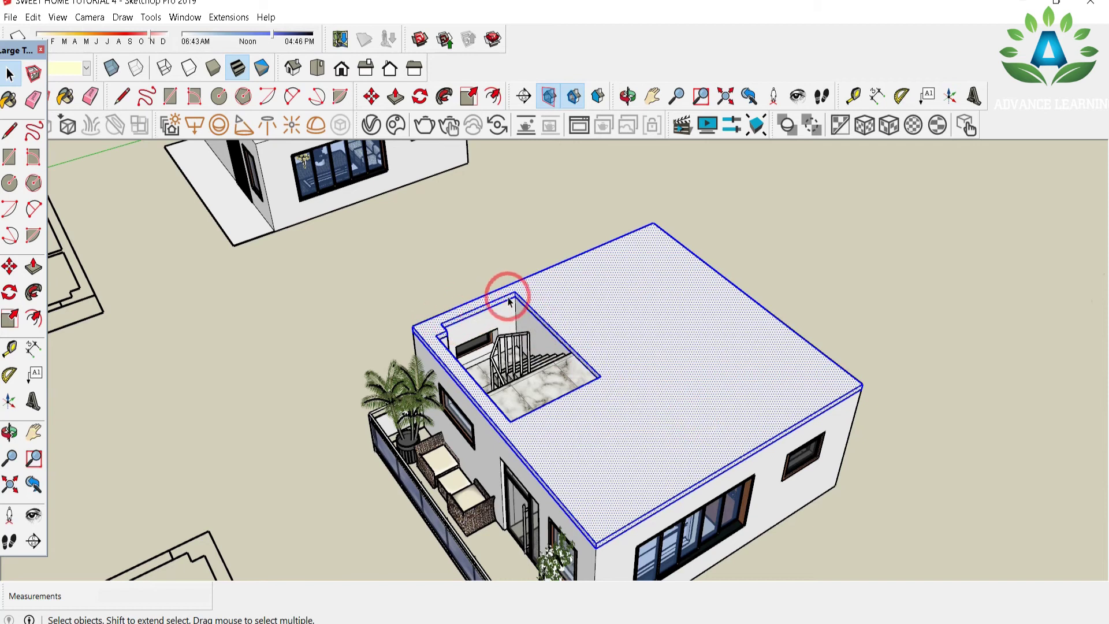
{"action": "right_click", "coordinate": [705, 417]}
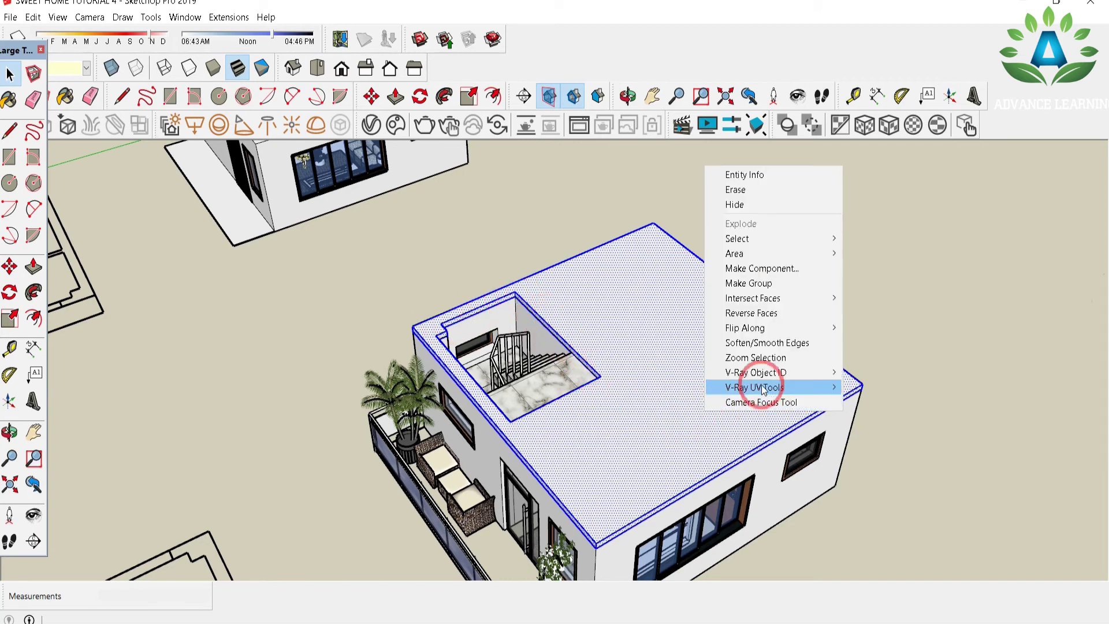
{"action": "left_click", "coordinate": [745, 283]}
Step: Lift the roof group and open it, selecting the whole slab inside
{"action": "key", "text": "m"}
{"action": "left_click", "coordinate": [768, 286]}
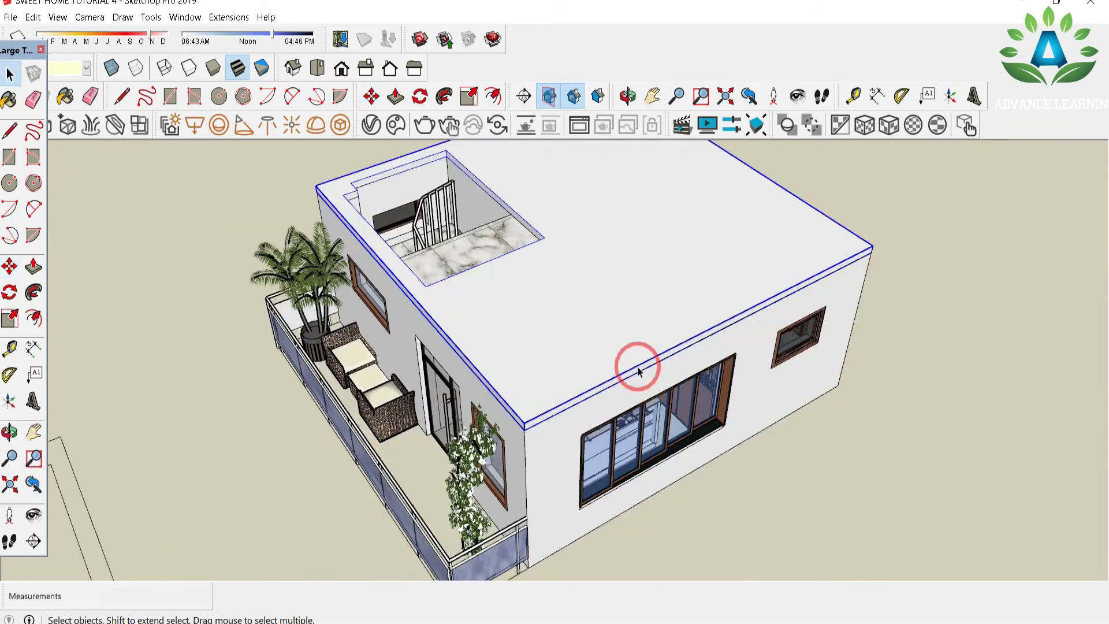
{"action": "double_click", "coordinate": [639, 368]}
{"action": "triple_click", "coordinate": [639, 370]}
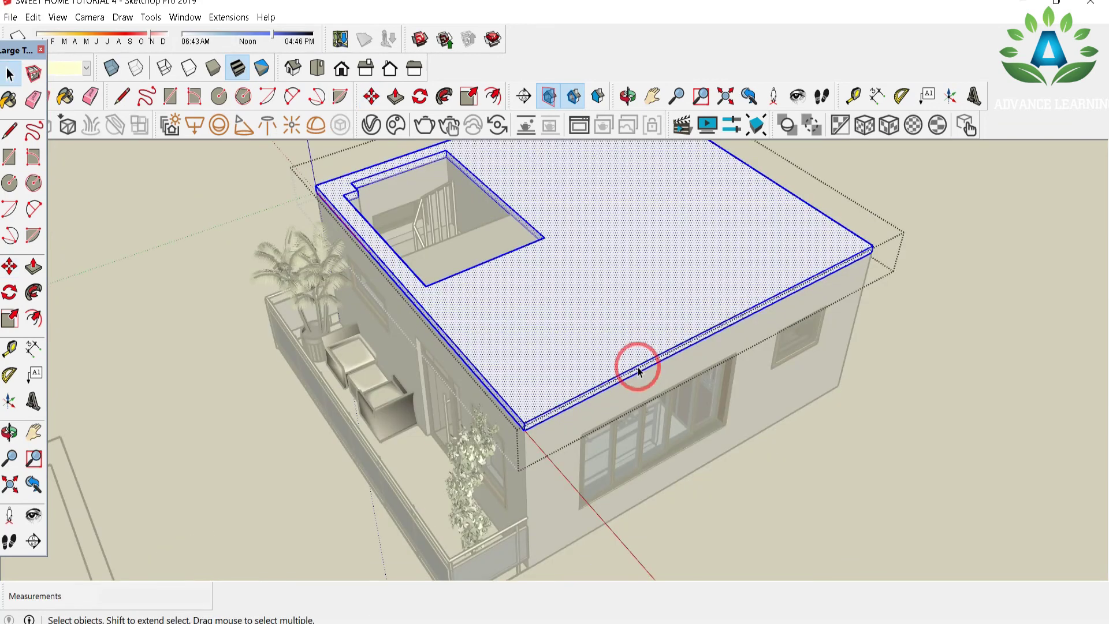
Step: Pull the roof slab's front and left edges outward 1' into overhangs
{"action": "key", "text": "p"}
{"action": "left_click_drag", "start_coordinate": [674, 385], "coordinate": [709, 435]}
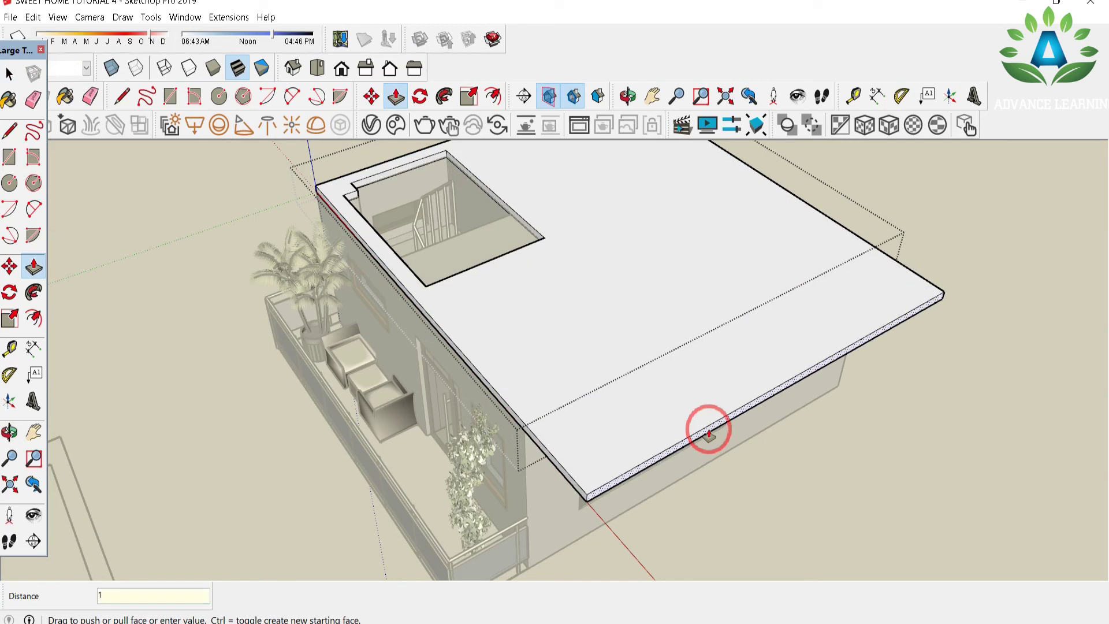
{"action": "key", "text": "Return"}
{"action": "scroll", "coordinate": [497, 410], "scroll_direction": "up", "scroll_amount": 2}
{"action": "left_click", "coordinate": [547, 441]}
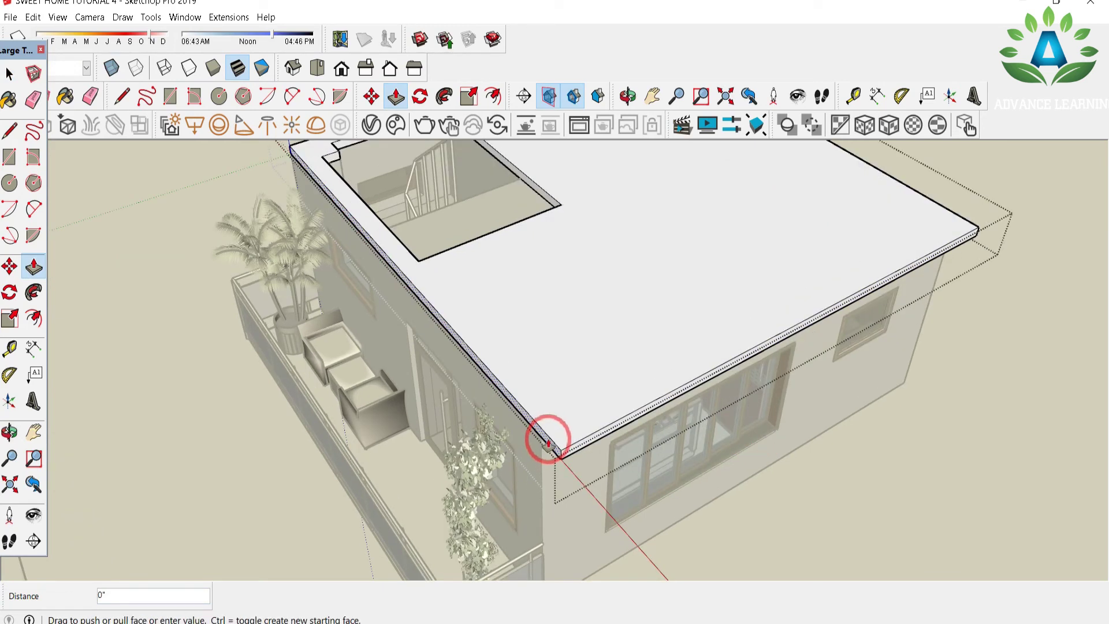
{"action": "scroll", "coordinate": [547, 436], "scroll_direction": "down", "scroll_amount": 3}
{"action": "scroll", "coordinate": [548, 438], "scroll_direction": "down", "scroll_amount": 2}
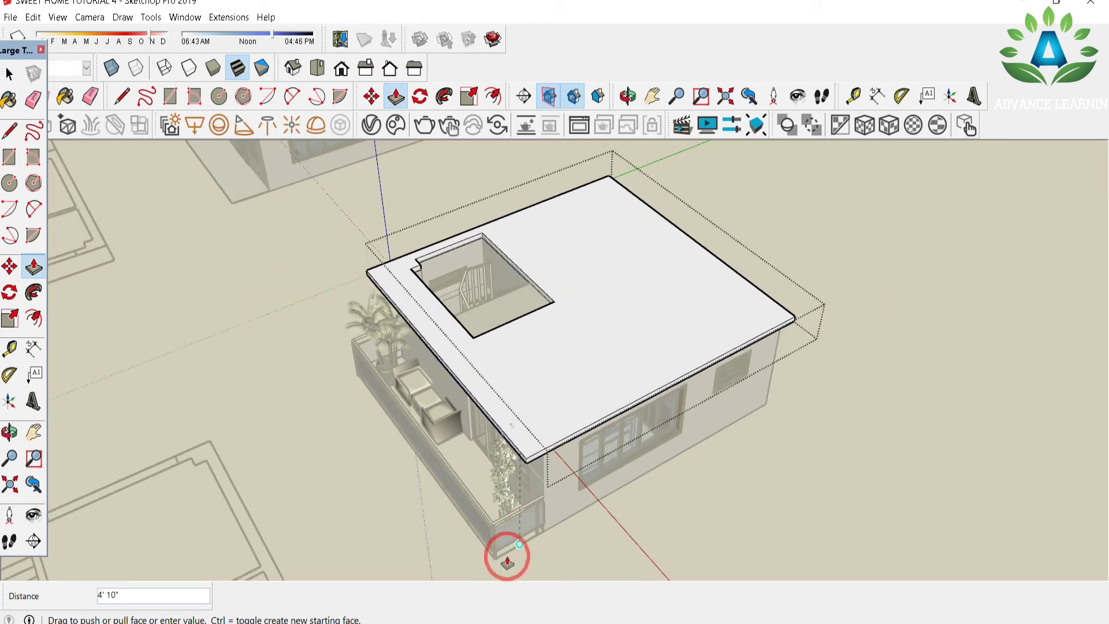
{"action": "left_click", "coordinate": [496, 558]}
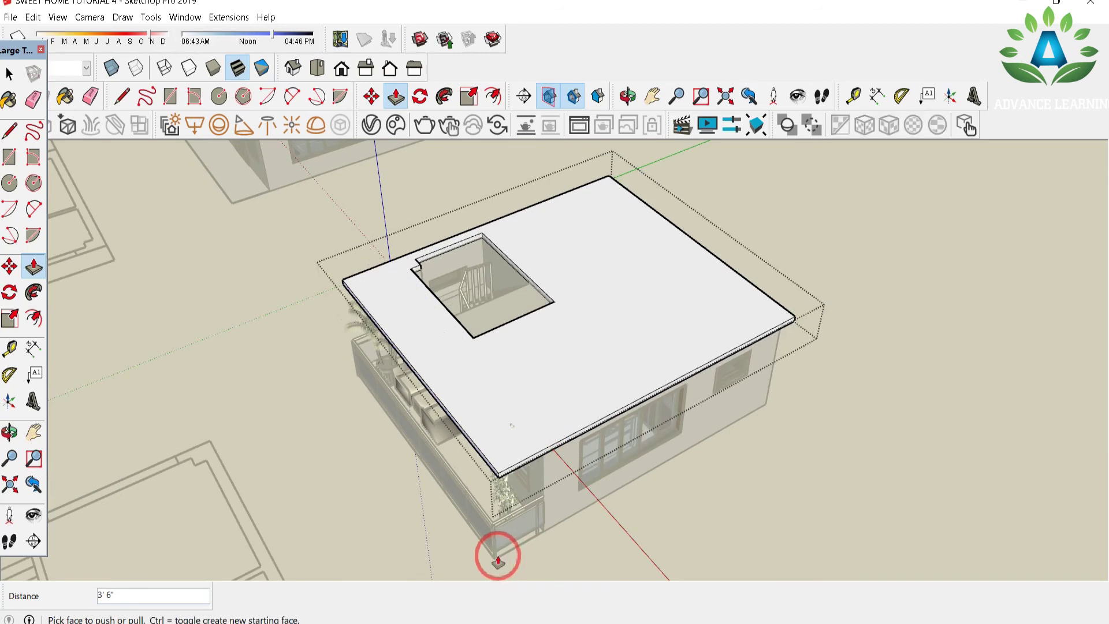
Step: At the house's opposite corner, pull that roof edge out 1' as well
{"action": "middle_click_drag", "start_coordinate": [283, 361], "coordinate": [584, 471]}
{"action": "scroll", "coordinate": [584, 472], "scroll_direction": "up", "scroll_amount": 3}
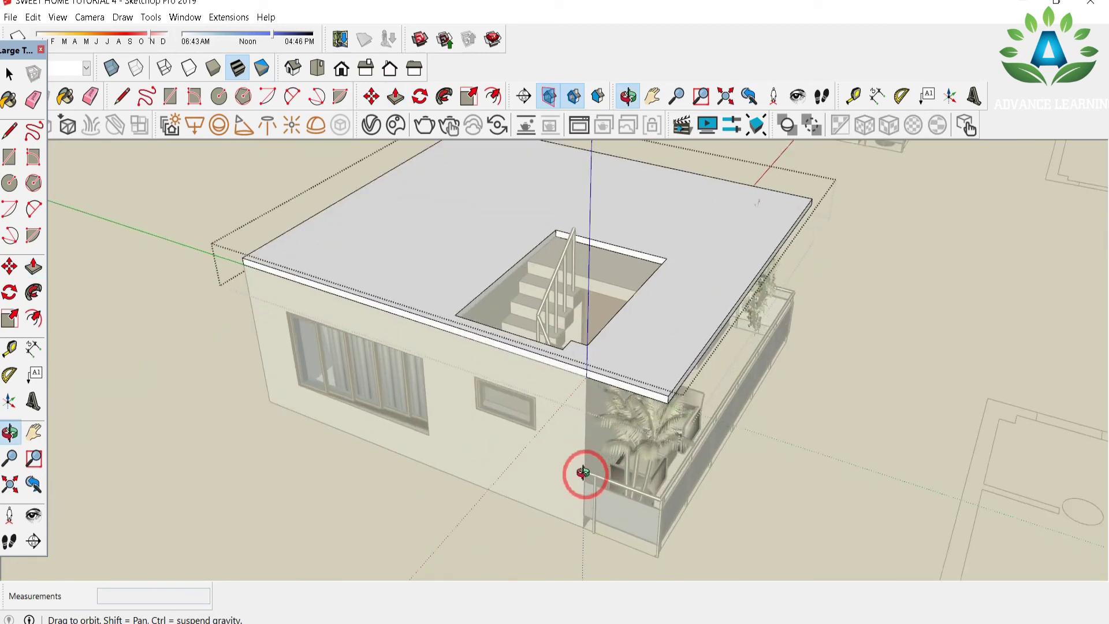
{"action": "key", "text": "p"}
{"action": "left_click", "coordinate": [587, 375]}
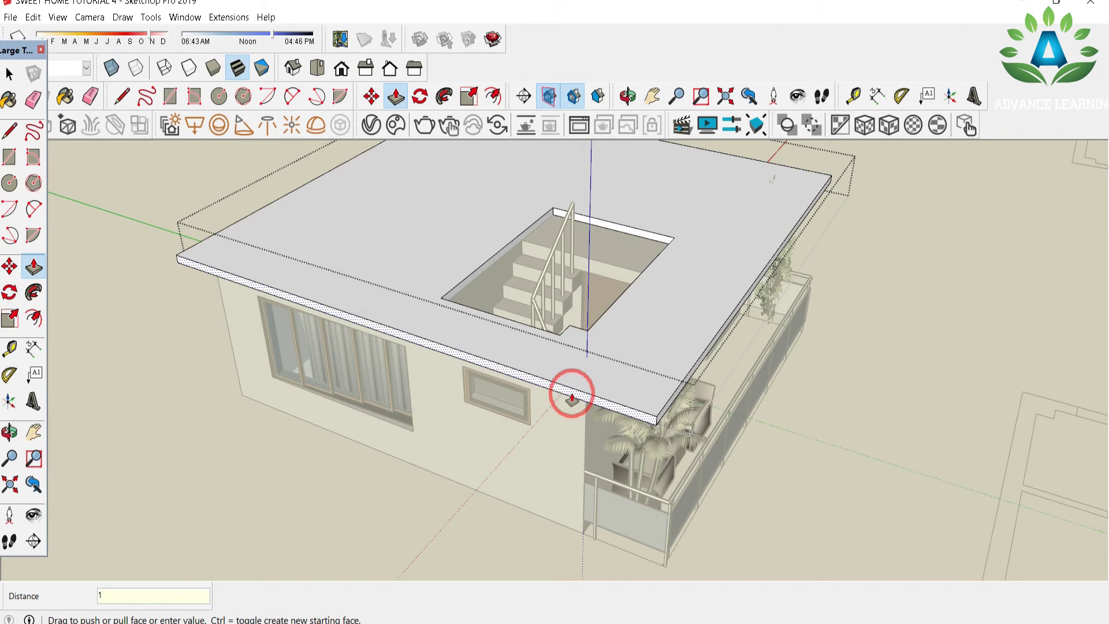
{"action": "type", "text": "1"}
{"action": "key", "text": "Return"}
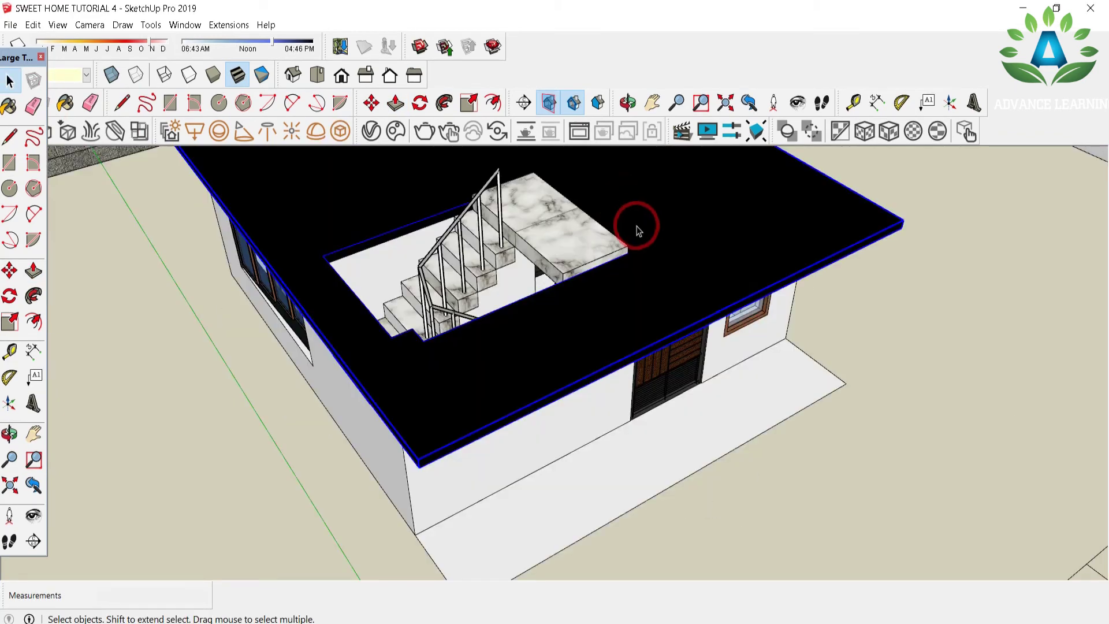
Step: Raise the black roof slab 3 1/2" onto the walls and clear the selection
{"action": "key", "text": "m"}
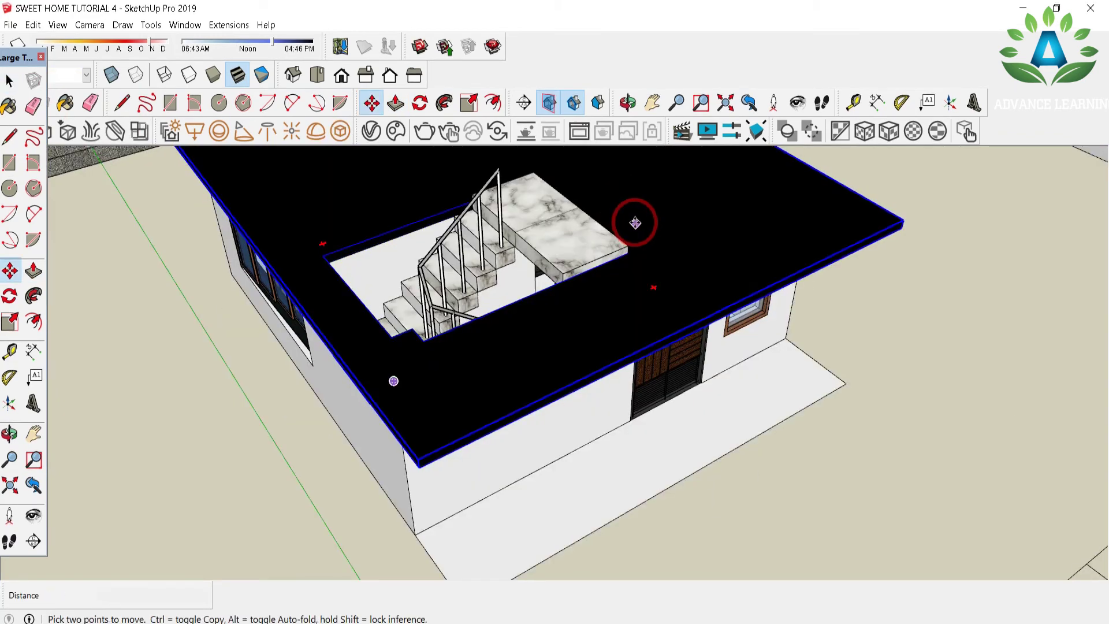
{"action": "scroll", "coordinate": [631, 233], "scroll_direction": "up", "scroll_amount": 2}
{"action": "left_click_drag", "start_coordinate": [628, 257], "coordinate": [628, 248]}
{"action": "left_click", "coordinate": [629, 248]}
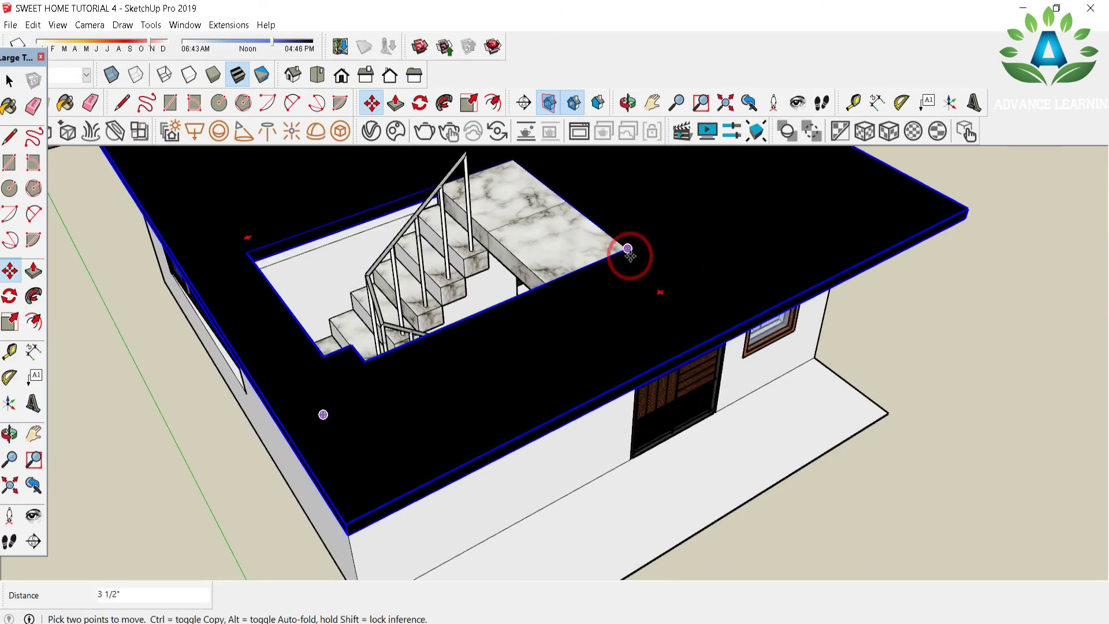
{"action": "middle_click_drag", "start_coordinate": [673, 329], "coordinate": [584, 374]}
{"action": "key", "text": "space"}
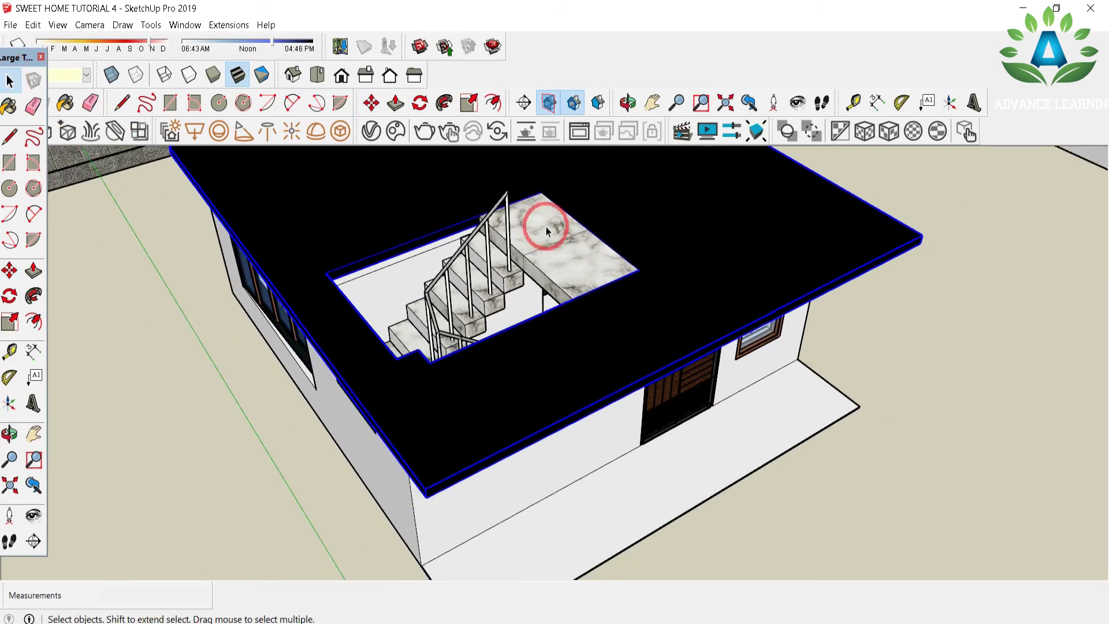
{"action": "scroll", "coordinate": [688, 225], "scroll_direction": "down", "scroll_amount": 5}
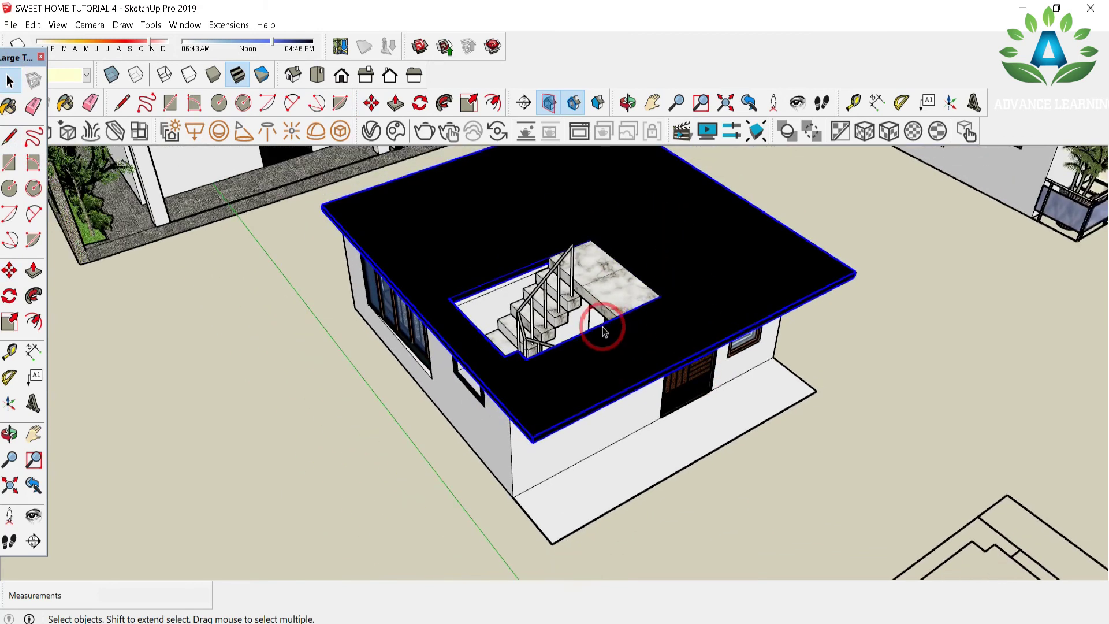
{"action": "left_click", "coordinate": [768, 223]}
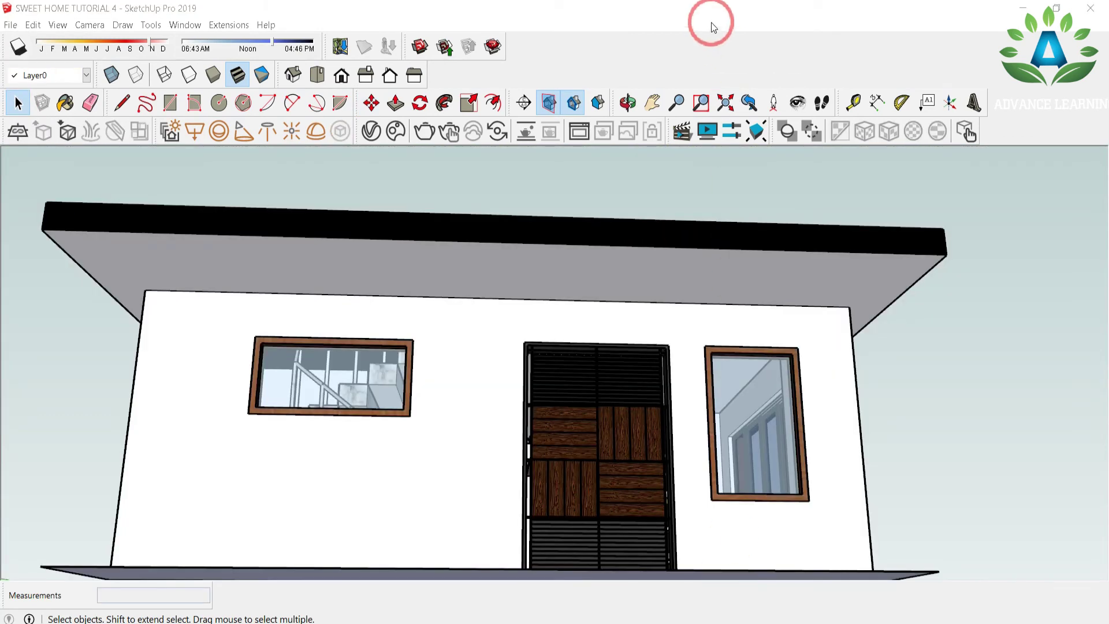
Step: Inside the house group, place a 1' soffit guide and draw a 9" bracket strip
{"action": "double_click", "coordinate": [744, 272]}
{"action": "left_click", "coordinate": [750, 284]}
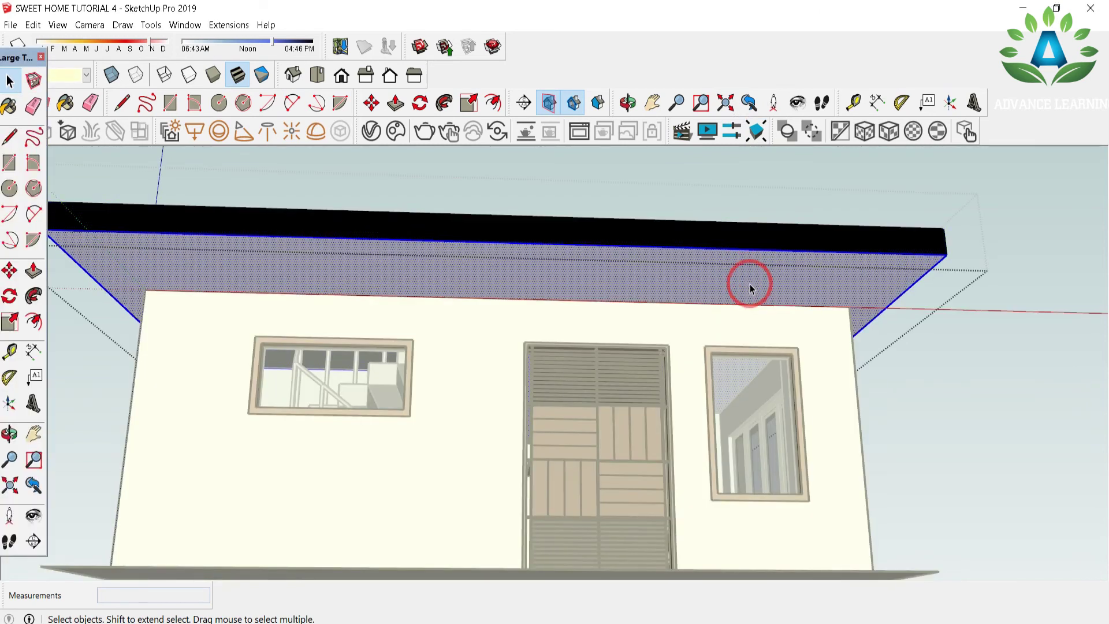
{"action": "key", "text": "t"}
{"action": "left_click", "coordinate": [900, 293]}
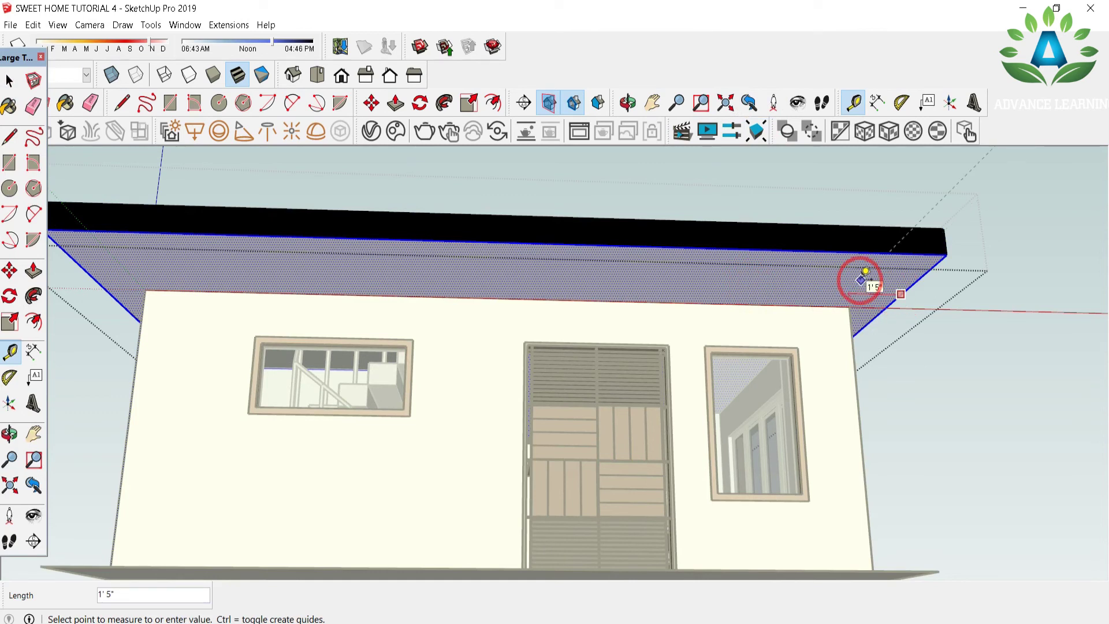
{"action": "left_click", "coordinate": [886, 287]}
{"action": "type", "text": "1"}
{"action": "key", "text": "Return"}
{"action": "key", "text": "r"}
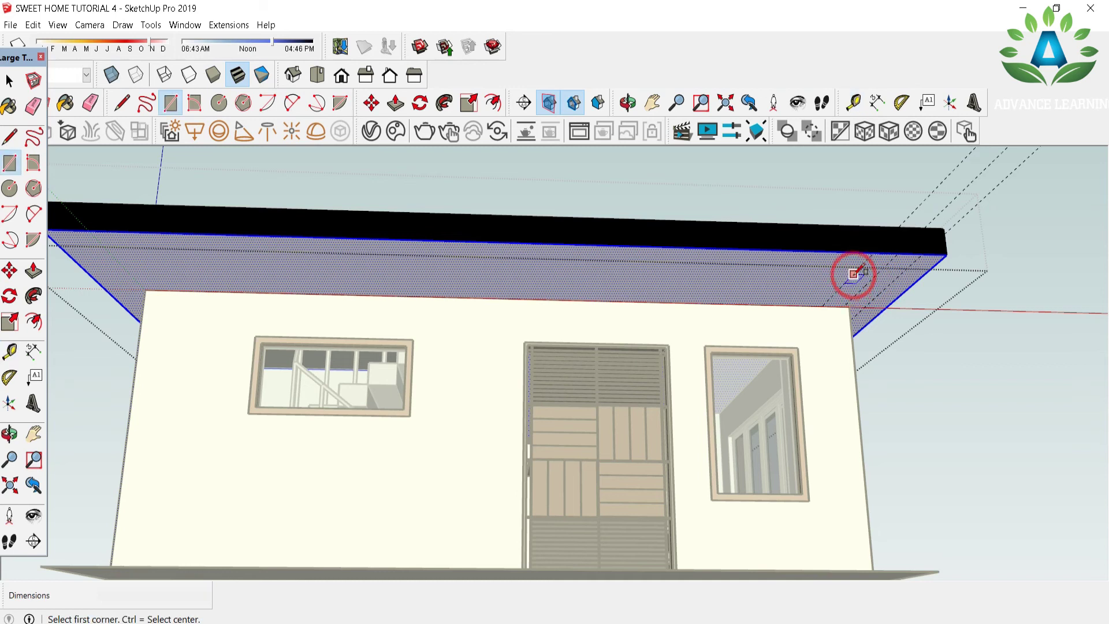
{"action": "left_click", "coordinate": [873, 253]}
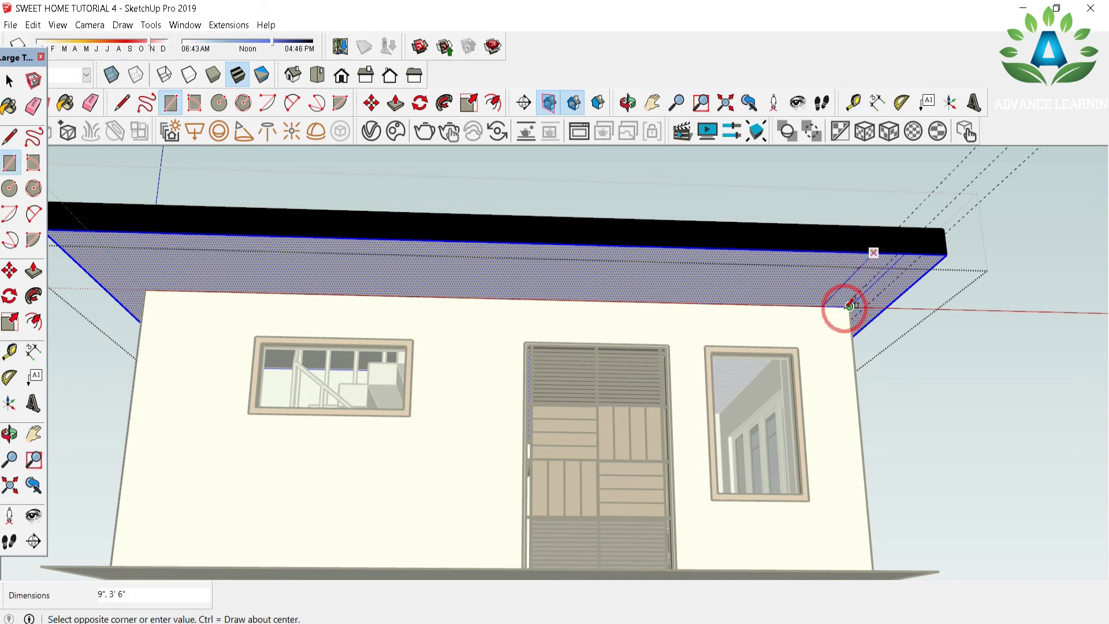
{"action": "left_click", "coordinate": [849, 306]}
Step: Mark the bracket spacing with a guide and copy the strip six times along the soffit
{"action": "key", "text": "t"}
{"action": "left_click", "coordinate": [846, 281]}
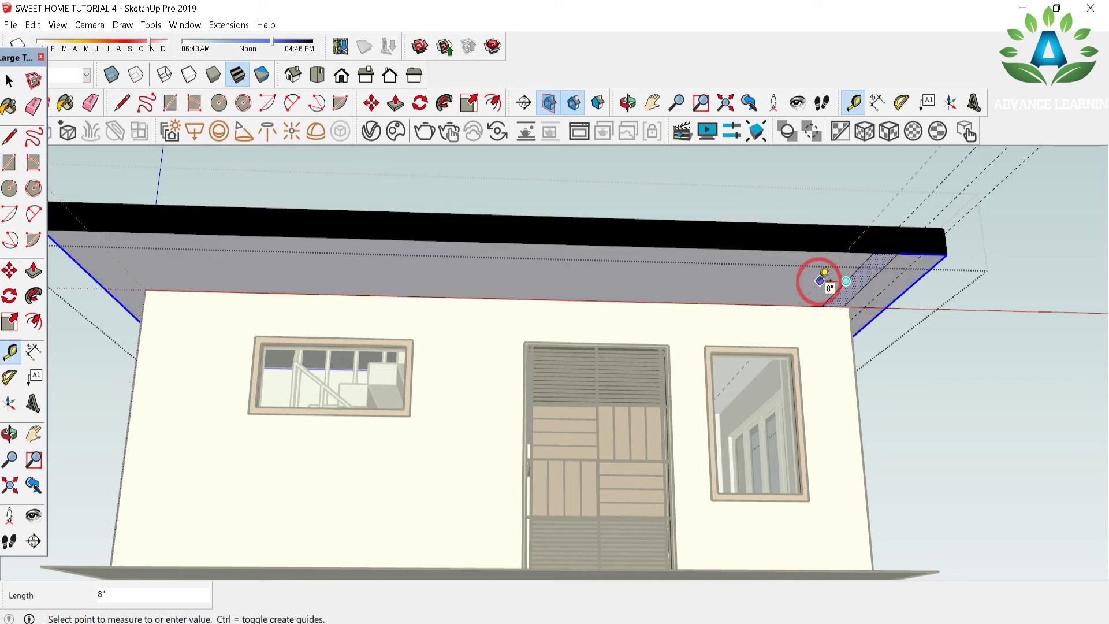
{"action": "left_click", "coordinate": [820, 280]}
{"action": "key", "text": "space"}
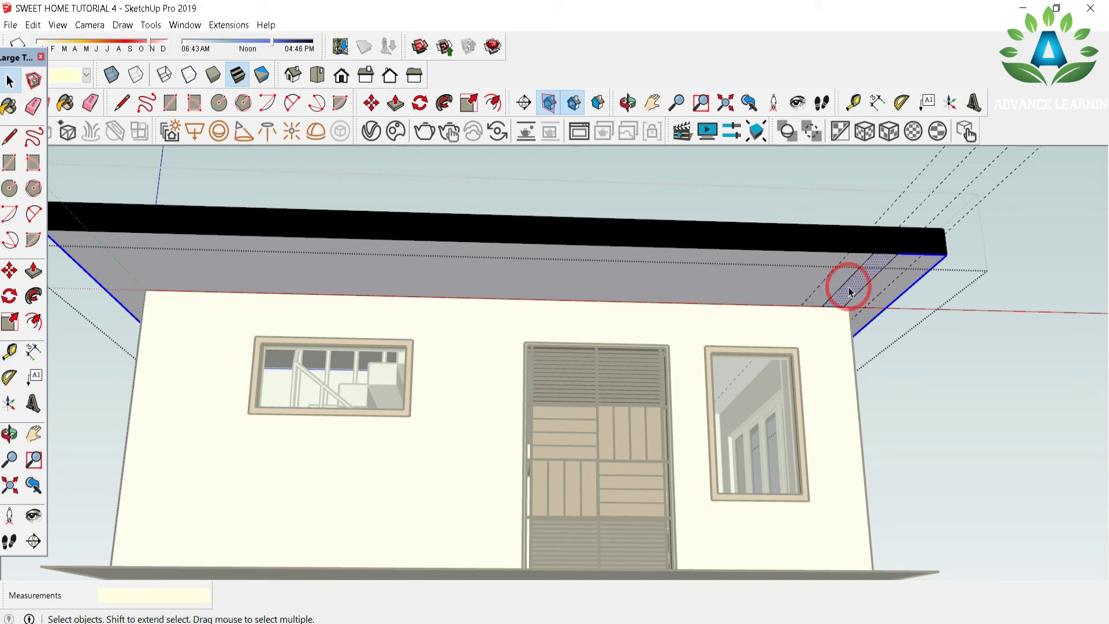
{"action": "key", "text": "m"}
{"action": "left_click", "coordinate": [849, 296]}
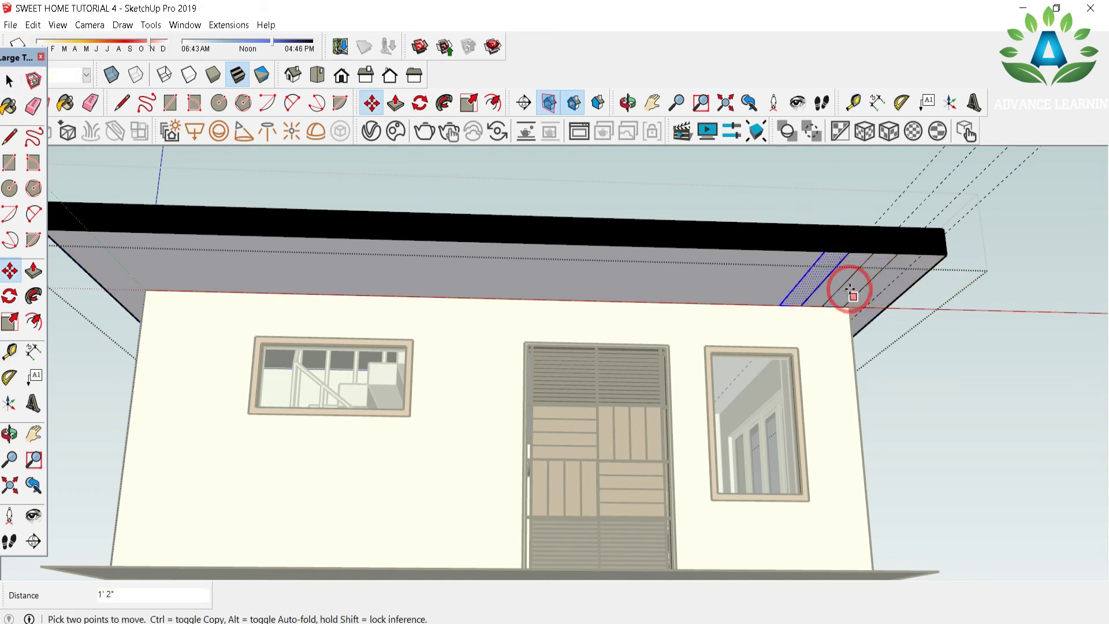
{"action": "key", "text": "Return"}
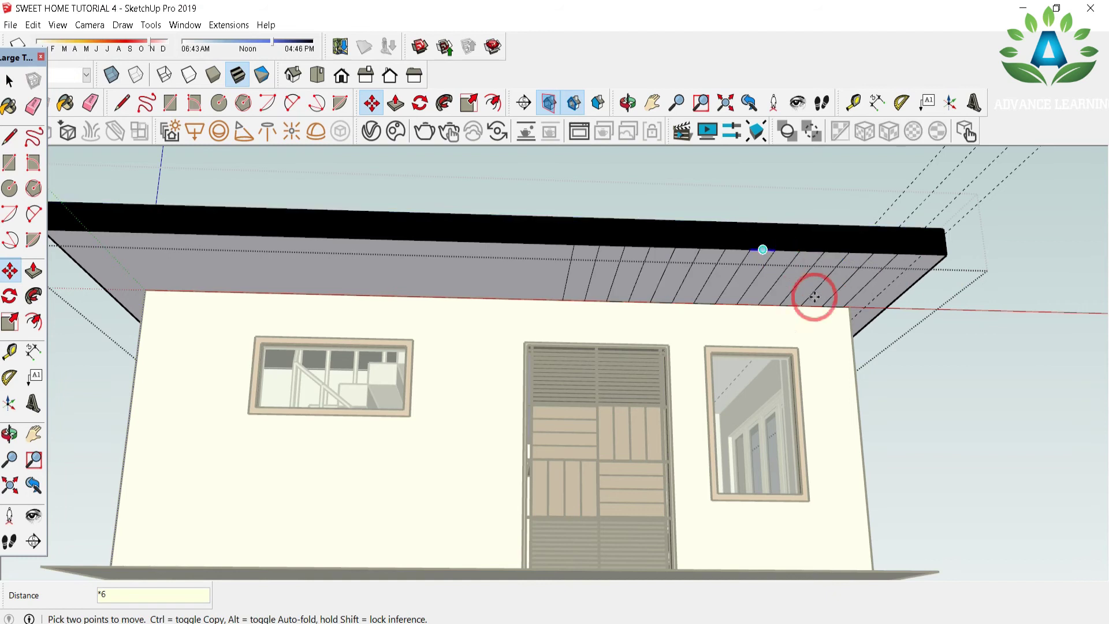
Step: Push the bracket strips down 2" into ribs under the front eave
{"action": "key", "text": "p"}
{"action": "left_click", "coordinate": [868, 279]}
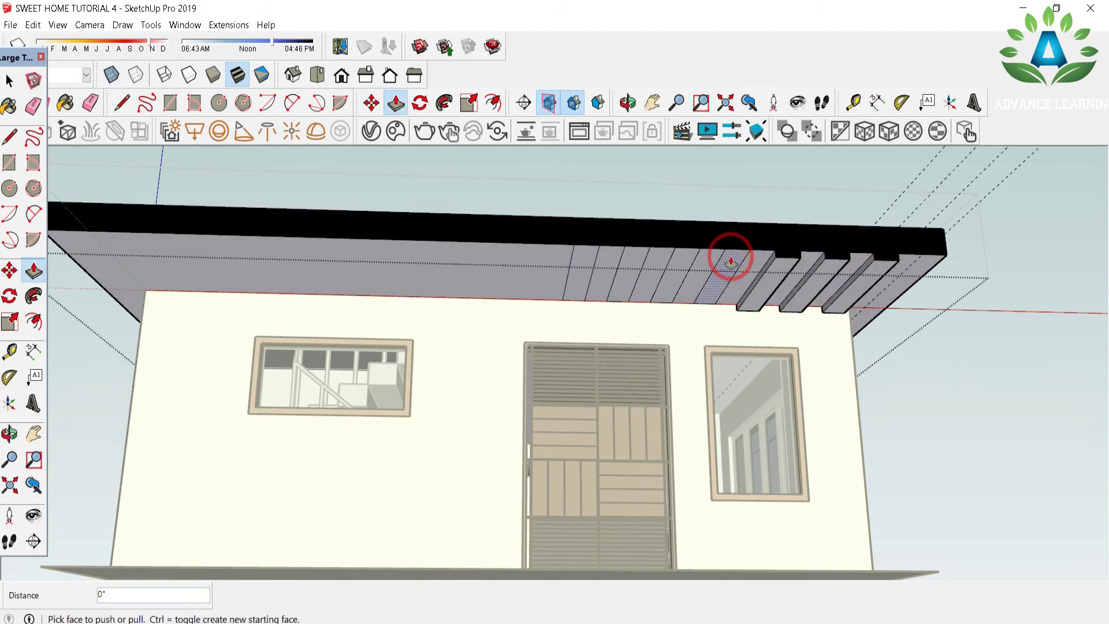
{"action": "double_click", "coordinate": [730, 258]}
{"action": "double_click", "coordinate": [689, 256]}
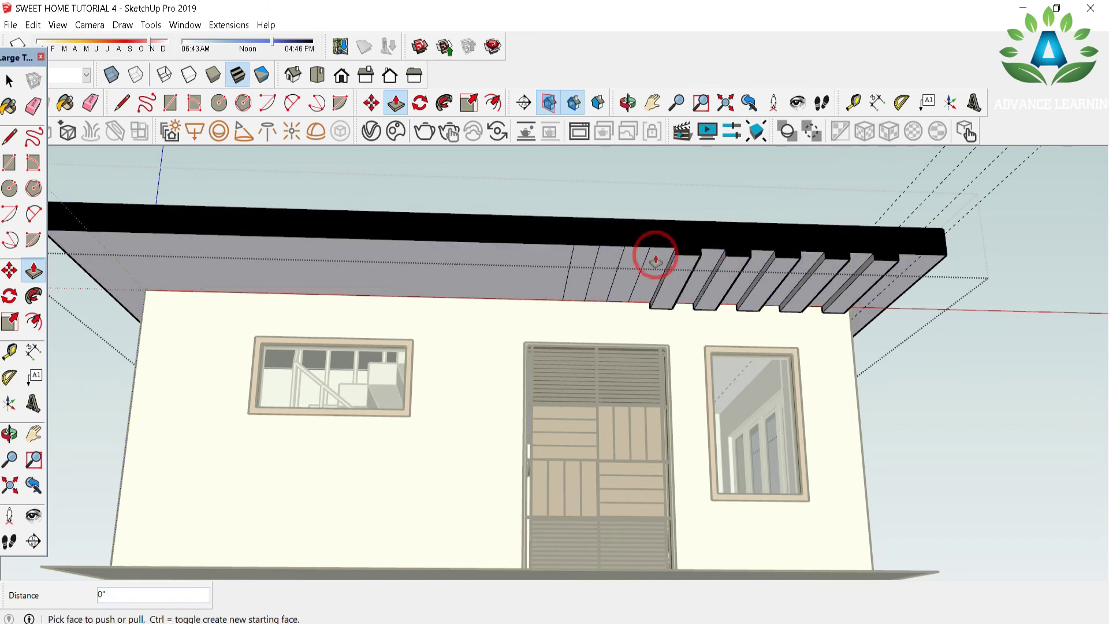
{"action": "double_click", "coordinate": [630, 257]}
{"action": "double_click", "coordinate": [584, 249]}
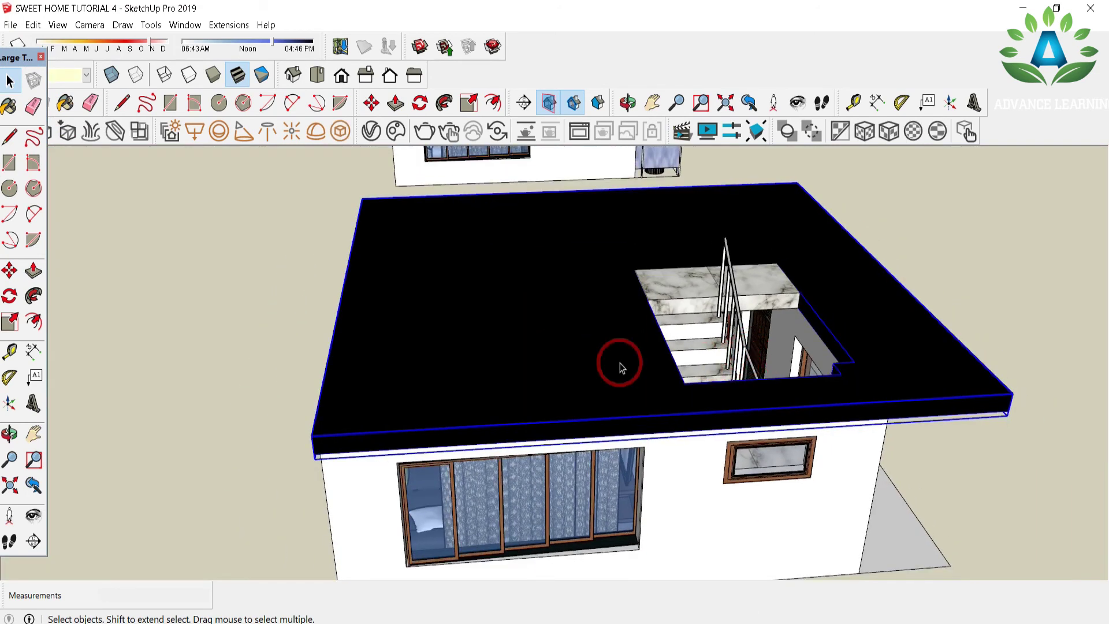
Step: Copy the black roof slab from its corner onto the matching corner of the left house
{"action": "key", "text": "o"}
{"action": "left_click_drag", "start_coordinate": [458, 342], "coordinate": [969, 326]}
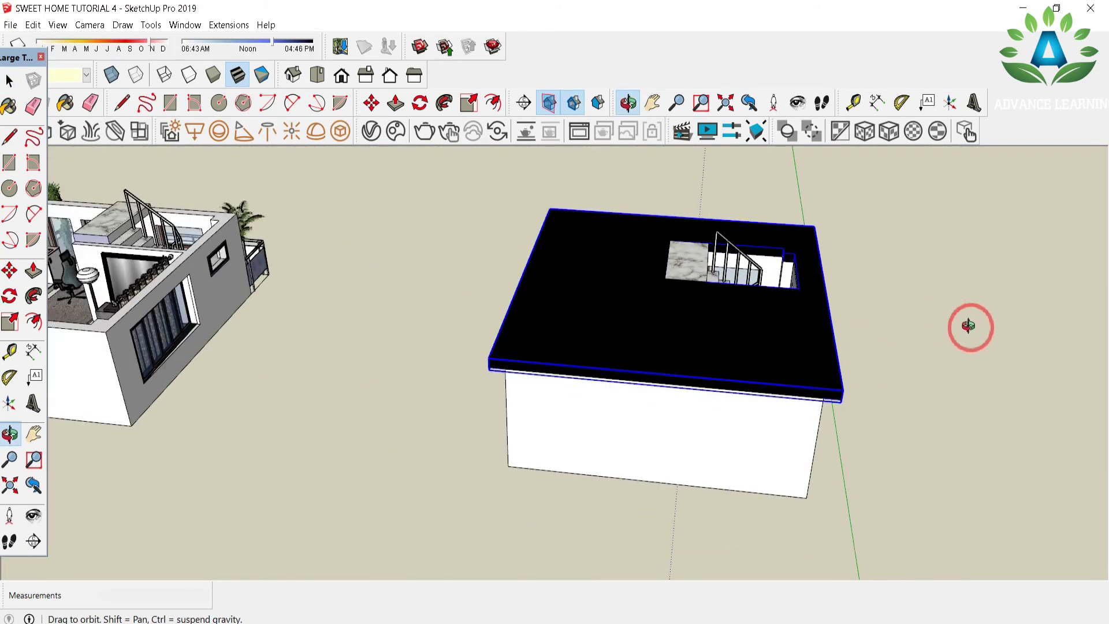
{"action": "key", "text": "m"}
{"action": "key", "text": "ctrl"}
{"action": "left_click", "coordinate": [809, 491]}
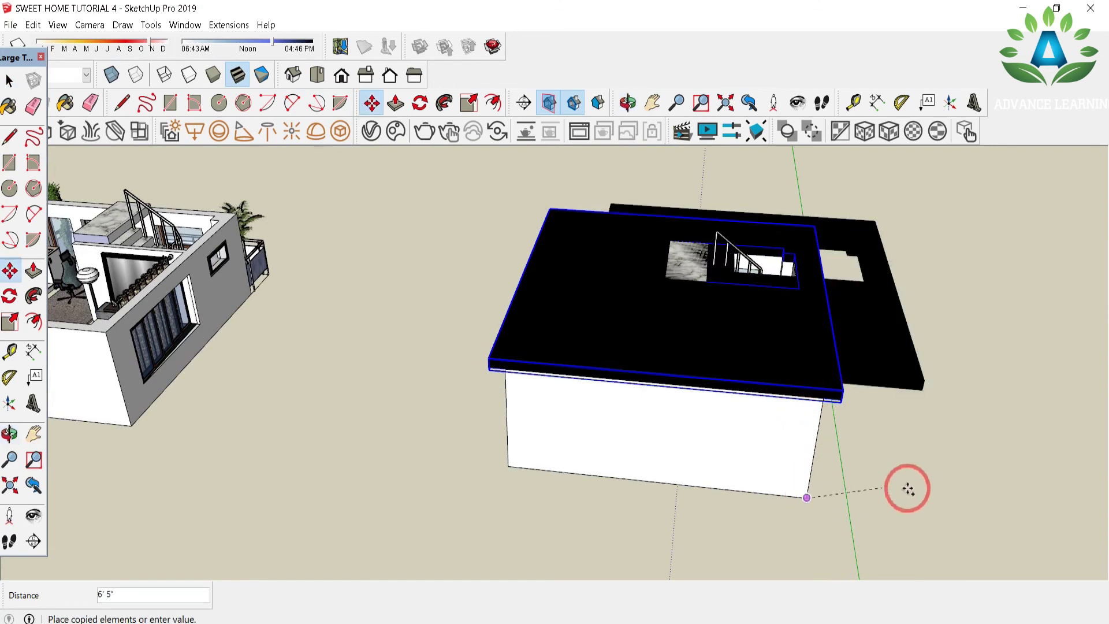
{"action": "scroll", "coordinate": [922, 491], "scroll_direction": "down", "scroll_amount": 4}
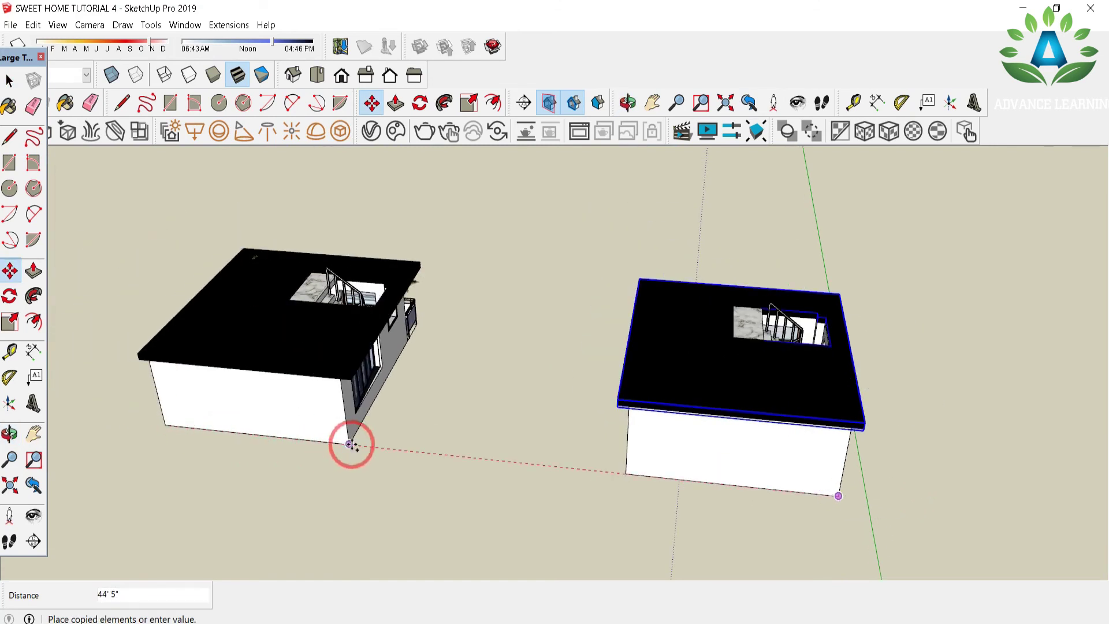
{"action": "scroll", "coordinate": [317, 399], "scroll_direction": "up", "scroll_amount": 3}
{"action": "left_click", "coordinate": [310, 415]}
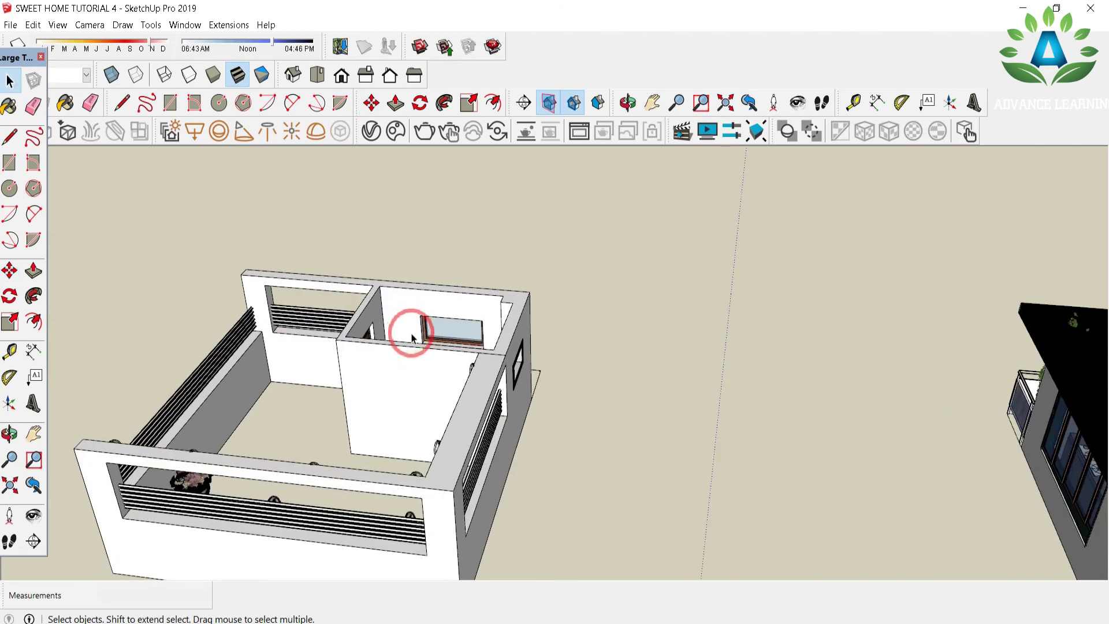
{"action": "middle_click_drag", "start_coordinate": [412, 338], "coordinate": [456, 362]}
Step: Draw a rectangle across the room's wall tops and pull the new face up into a slab
{"action": "key", "text": "r"}
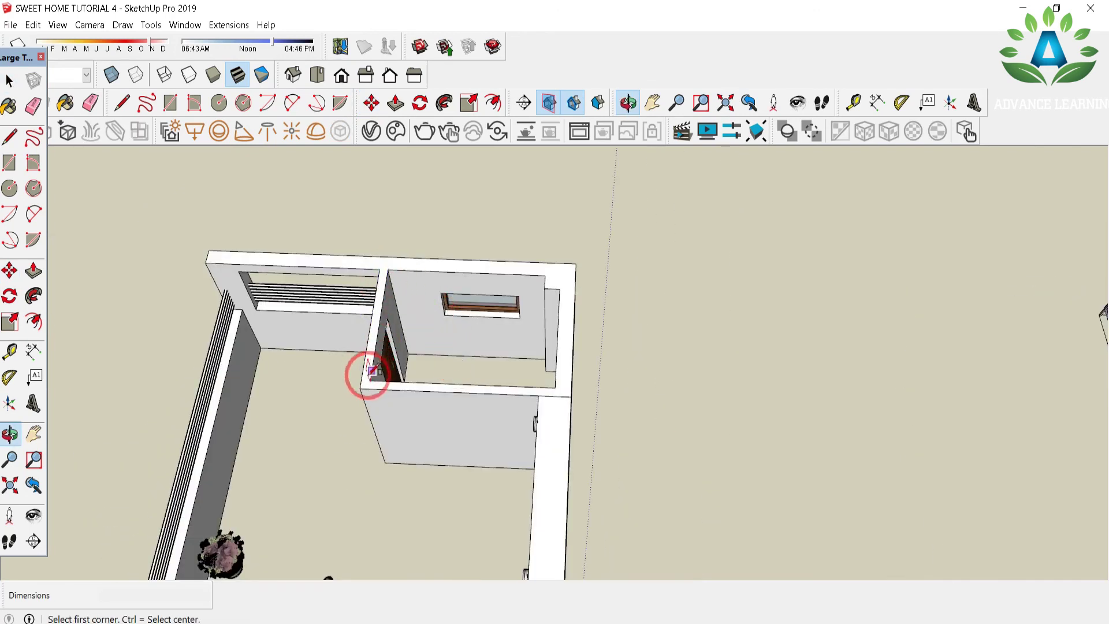
{"action": "left_click", "coordinate": [360, 388]}
{"action": "left_click", "coordinate": [575, 260]}
{"action": "left_click", "coordinate": [9, 81]}
{"action": "left_click", "coordinate": [471, 341]}
{"action": "right_click", "coordinate": [470, 341]}
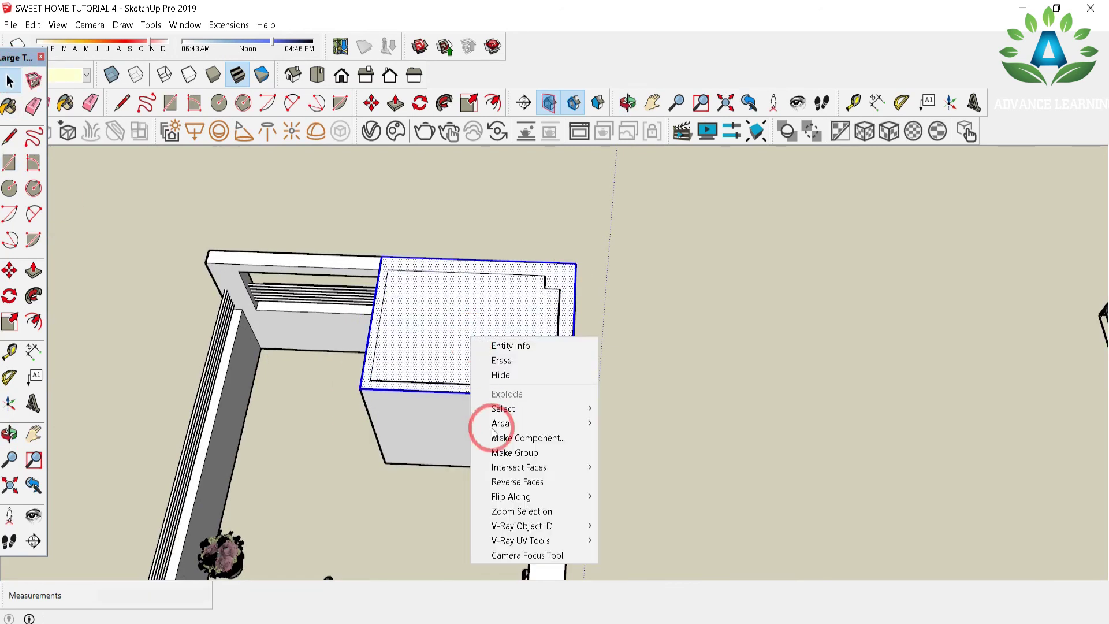
{"action": "left_click", "coordinate": [492, 392]}
{"action": "key", "text": "p"}
{"action": "left_click", "coordinate": [475, 348]}
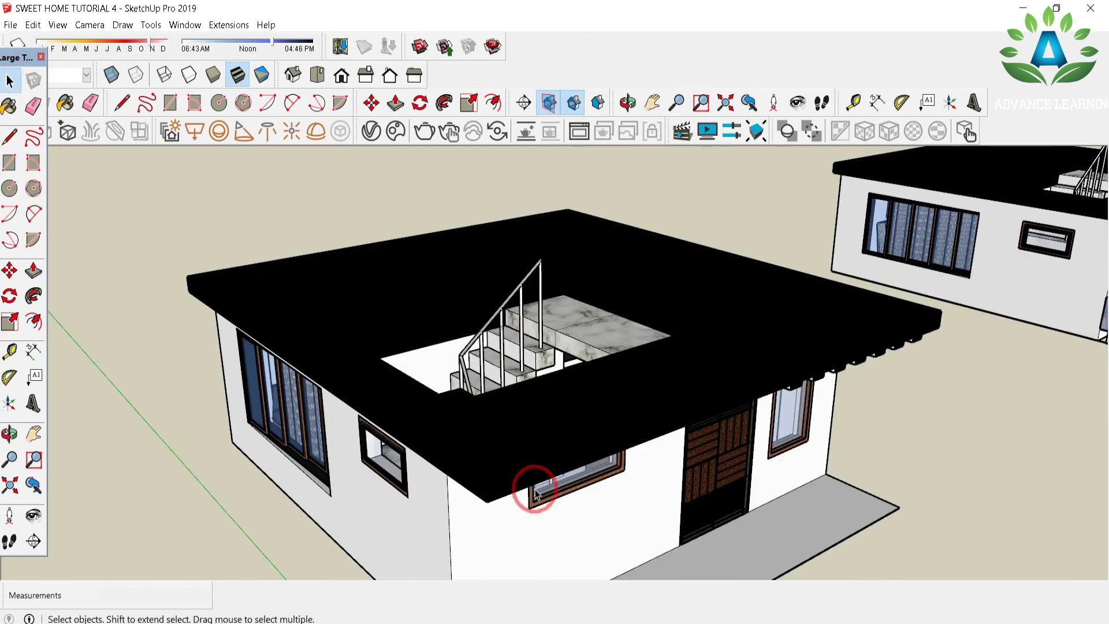
{"action": "key", "text": "t"}
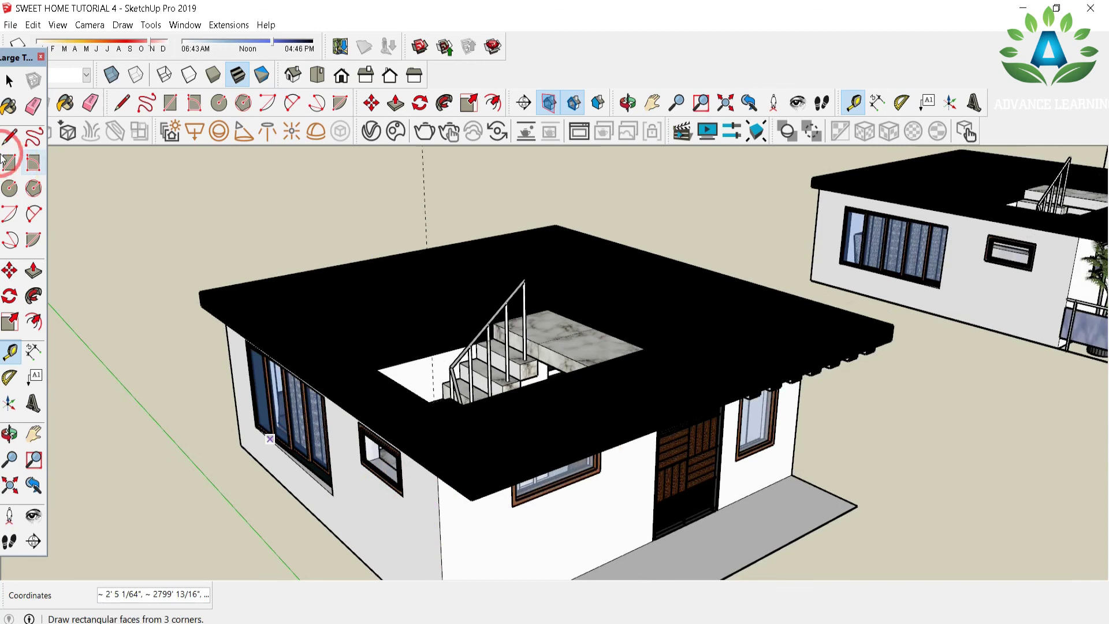
Step: Select the balcony house and Ctrl-copy it from its corner onto the ground-floor house
{"action": "key", "text": "space"}
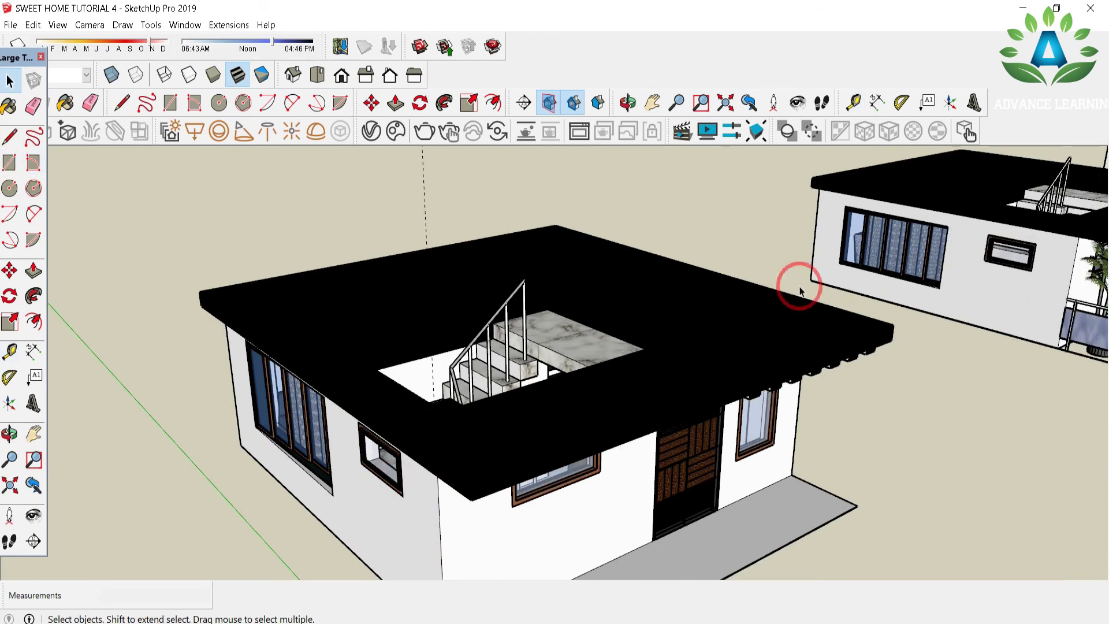
{"action": "scroll", "coordinate": [502, 425], "scroll_direction": "down", "scroll_amount": 2}
{"action": "scroll", "coordinate": [732, 316], "scroll_direction": "down", "scroll_amount": 2}
{"action": "left_click", "coordinate": [893, 334]}
{"action": "key", "text": "m"}
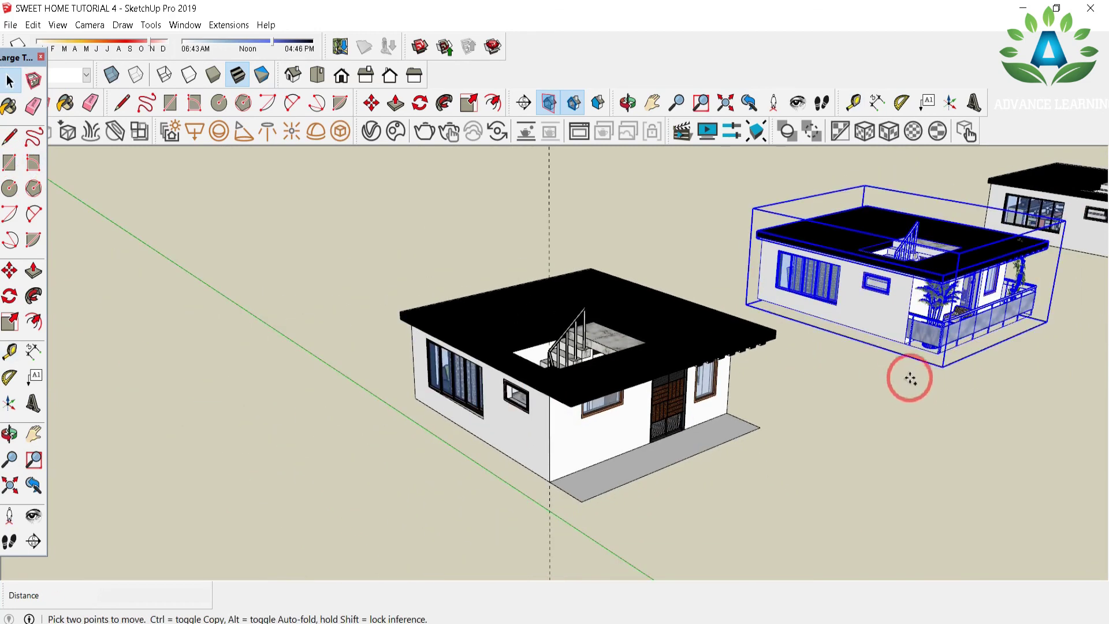
{"action": "scroll", "coordinate": [895, 344], "scroll_direction": "up", "scroll_amount": 2}
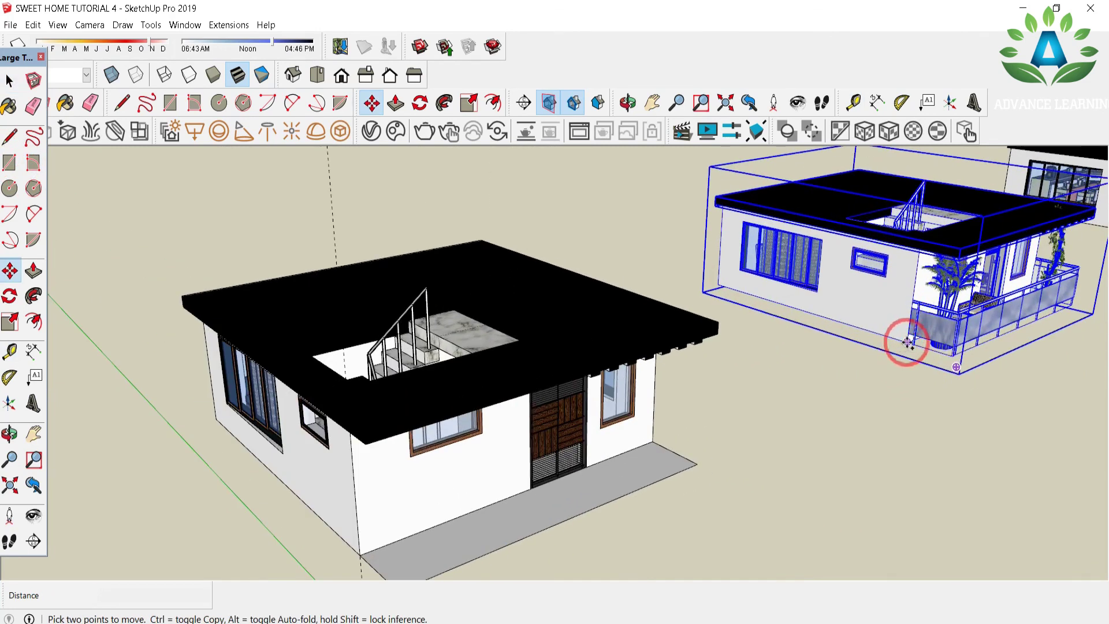
{"action": "left_click", "coordinate": [908, 343]}
{"action": "key", "text": "ctrl"}
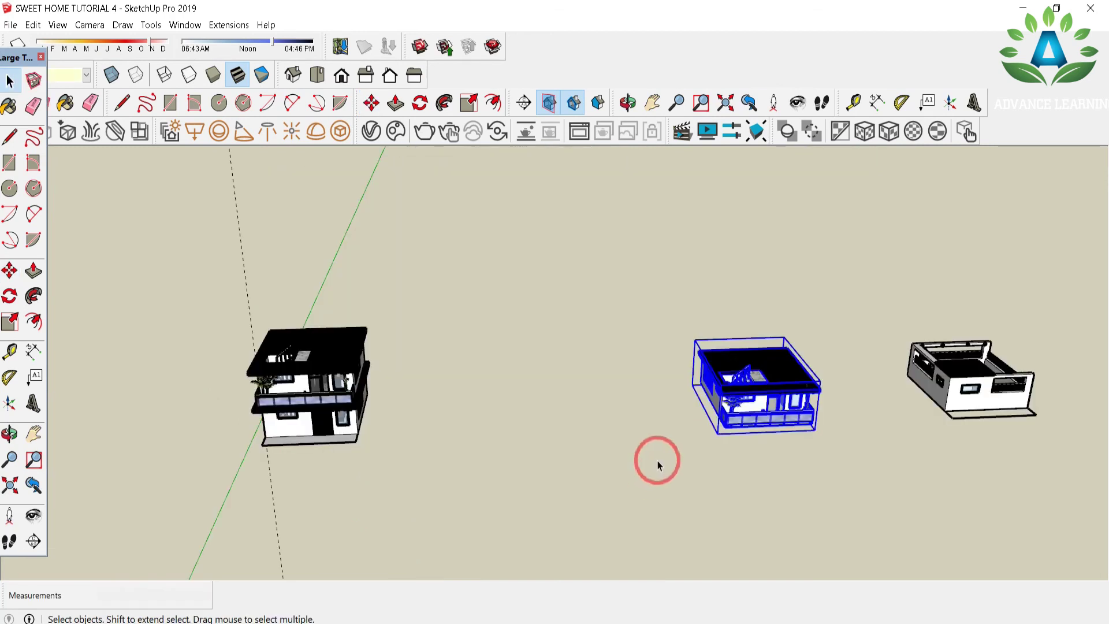
{"action": "scroll", "coordinate": [658, 463], "scroll_direction": "up", "scroll_amount": 1}
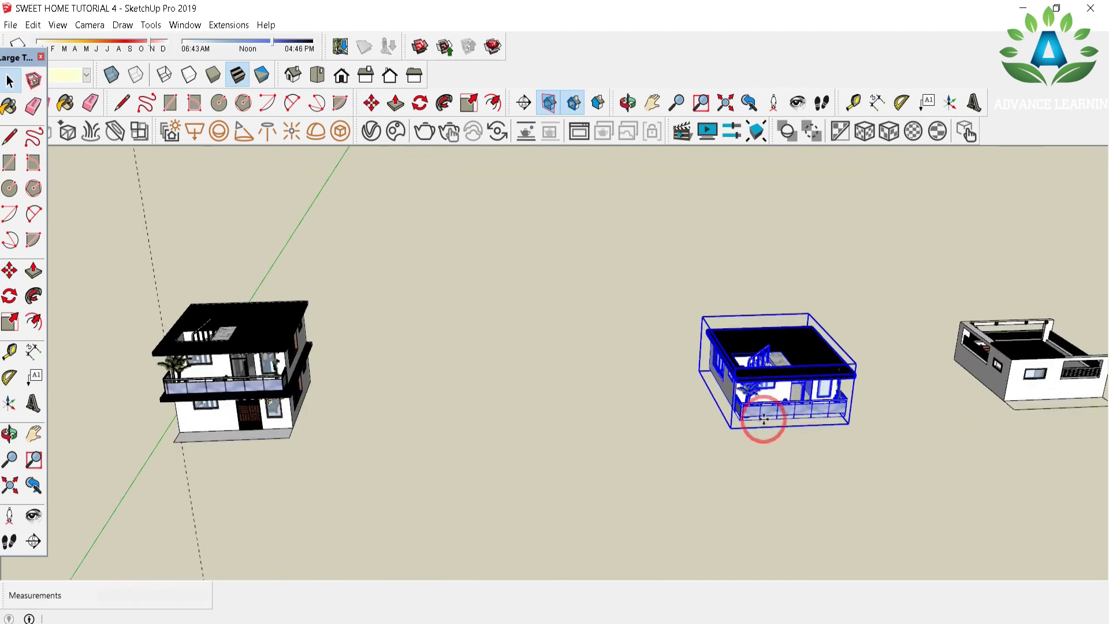
Step: Start another copy from the balcony corner to stack the next floor on top
{"action": "key", "text": "m"}
{"action": "scroll", "coordinate": [728, 406], "scroll_direction": "up", "scroll_amount": 1}
{"action": "scroll", "coordinate": [729, 404], "scroll_direction": "up", "scroll_amount": 3}
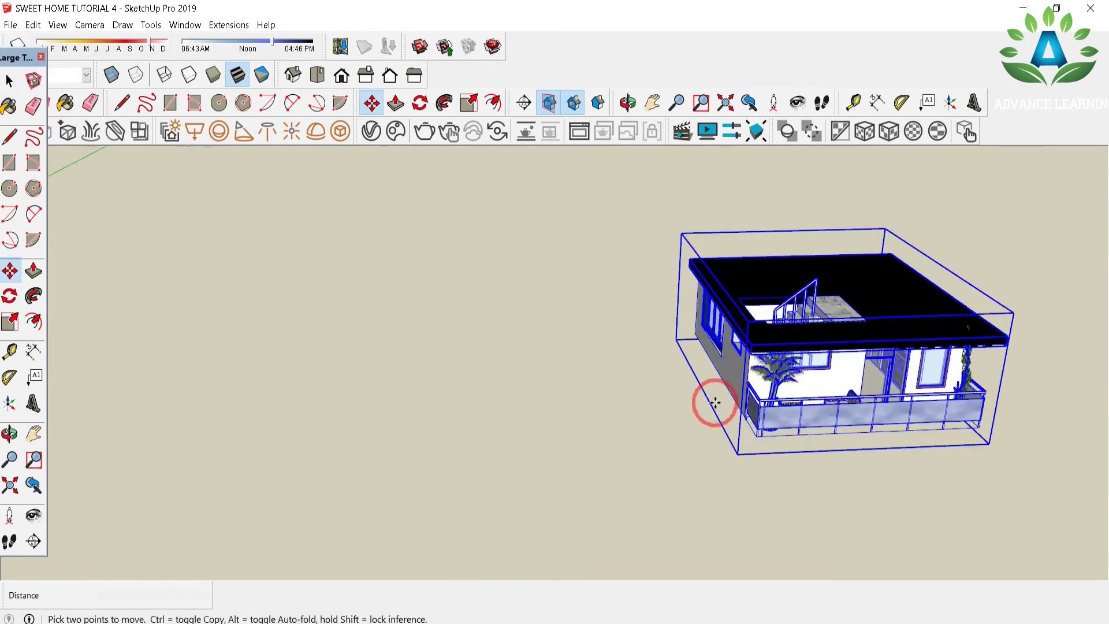
{"action": "scroll", "coordinate": [729, 413], "scroll_direction": "up", "scroll_amount": 5}
{"action": "left_click", "coordinate": [745, 416], "text": "ctrl"}
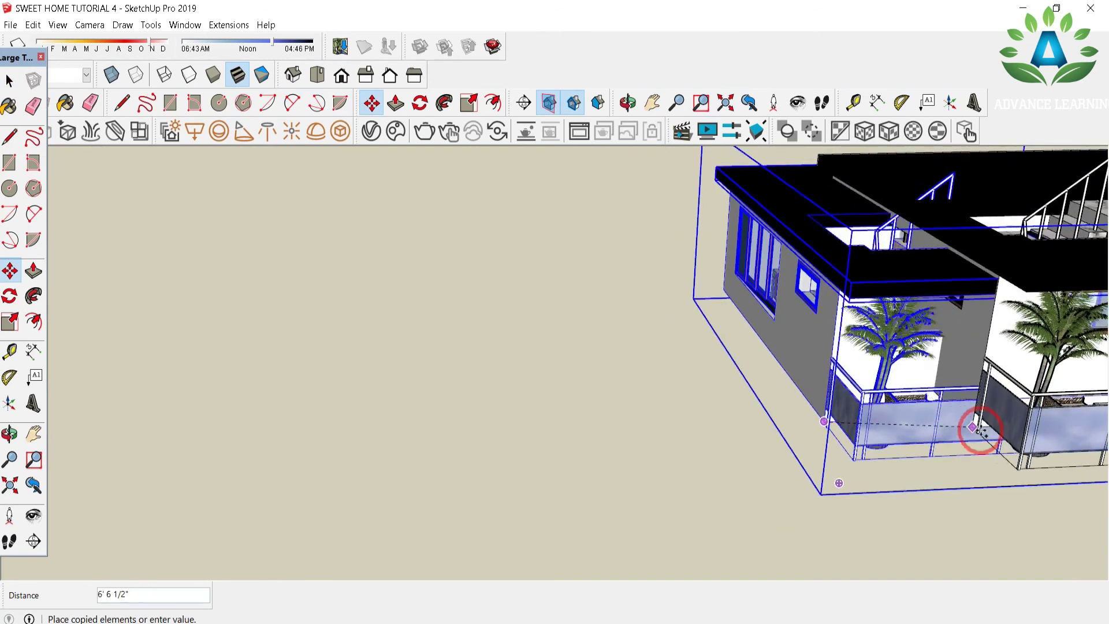
{"action": "scroll", "coordinate": [983, 439], "scroll_direction": "down", "scroll_amount": 4}
{"action": "scroll", "coordinate": [412, 362], "scroll_direction": "up", "scroll_amount": 8}
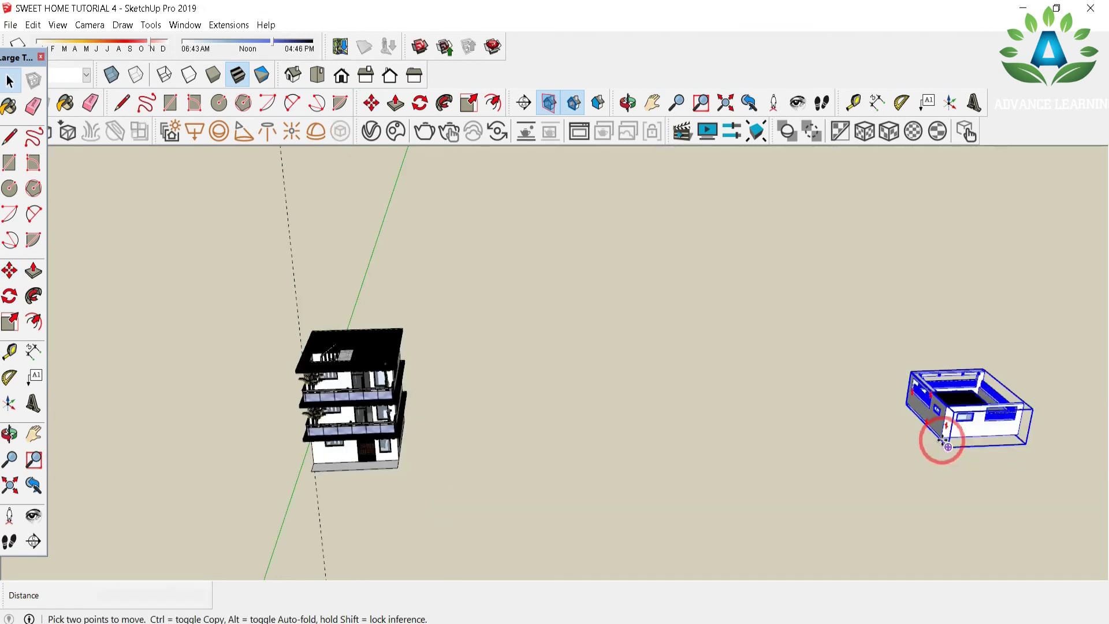
{"action": "scroll", "coordinate": [1000, 442], "scroll_direction": "down", "scroll_amount": 3}
{"action": "scroll", "coordinate": [508, 366], "scroll_direction": "up", "scroll_amount": 5}
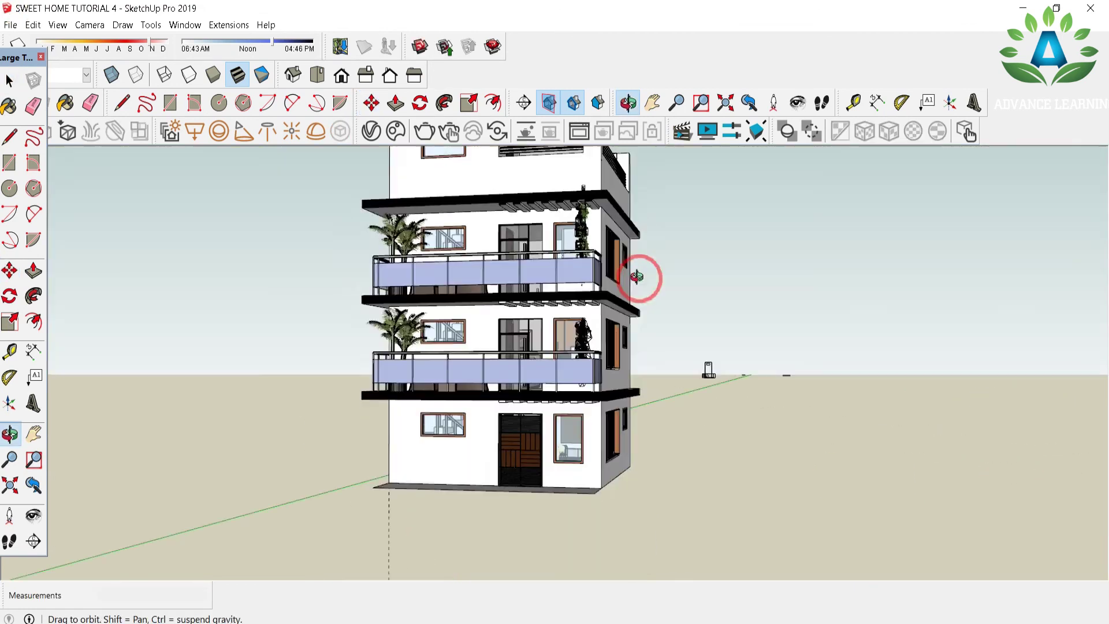
Step: Draw a 1' × 1' square at the front pavement corner
{"action": "middle_click_drag", "start_coordinate": [636, 277], "coordinate": [515, 333]}
{"action": "scroll", "coordinate": [514, 350], "scroll_direction": "down", "scroll_amount": 2}
{"action": "scroll", "coordinate": [490, 502], "scroll_direction": "up", "scroll_amount": 3}
{"action": "scroll", "coordinate": [603, 351], "scroll_direction": "down", "scroll_amount": 2}
{"action": "scroll", "coordinate": [478, 551], "scroll_direction": "up", "scroll_amount": 2}
{"action": "scroll", "coordinate": [479, 555], "scroll_direction": "down", "scroll_amount": 1}
{"action": "scroll", "coordinate": [538, 569], "scroll_direction": "up", "scroll_amount": 4}
{"action": "key", "text": "r"}
{"action": "left_click", "coordinate": [631, 541]}
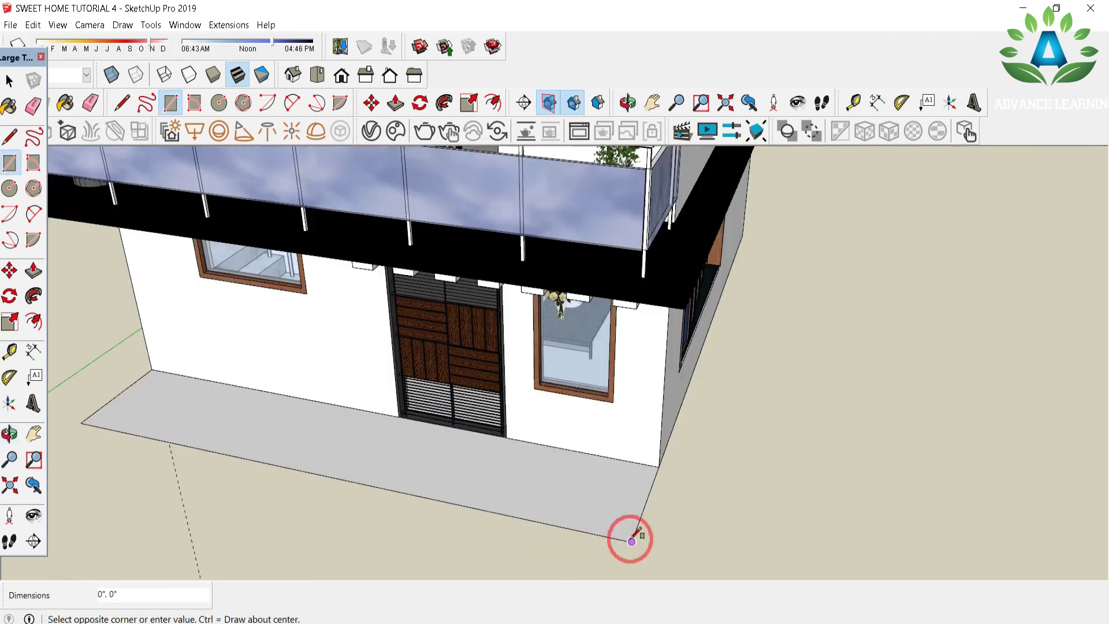
{"action": "type", "text": "1',1'"}
{"action": "key", "text": "Return"}
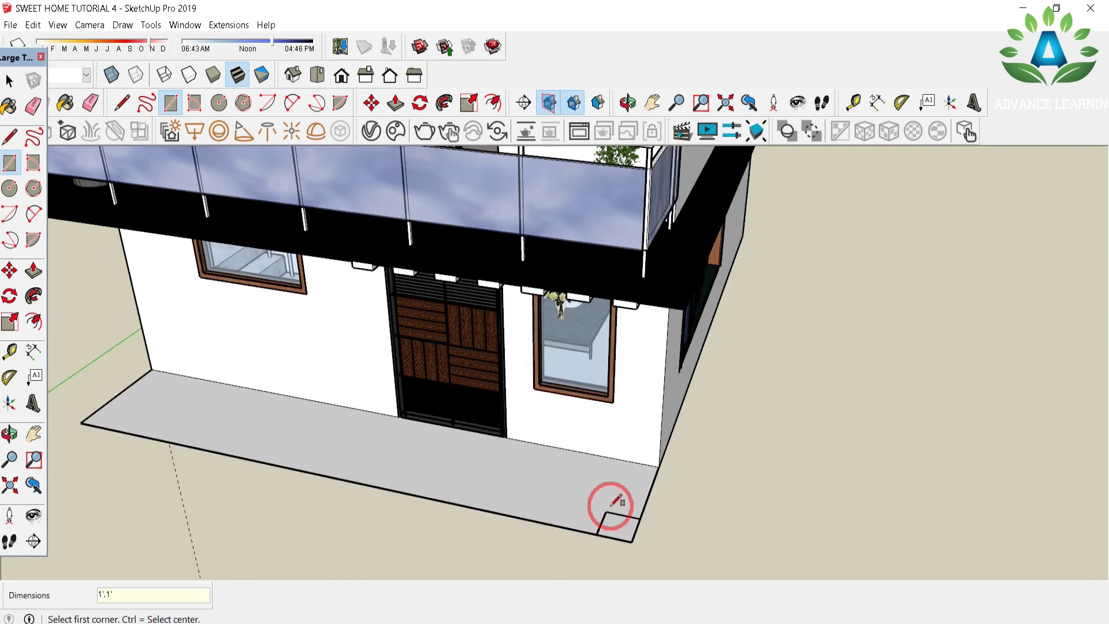
Step: Push/Pull the square up to the balcony as a column and make it a group
{"action": "key", "text": "p"}
{"action": "left_click", "coordinate": [617, 528]}
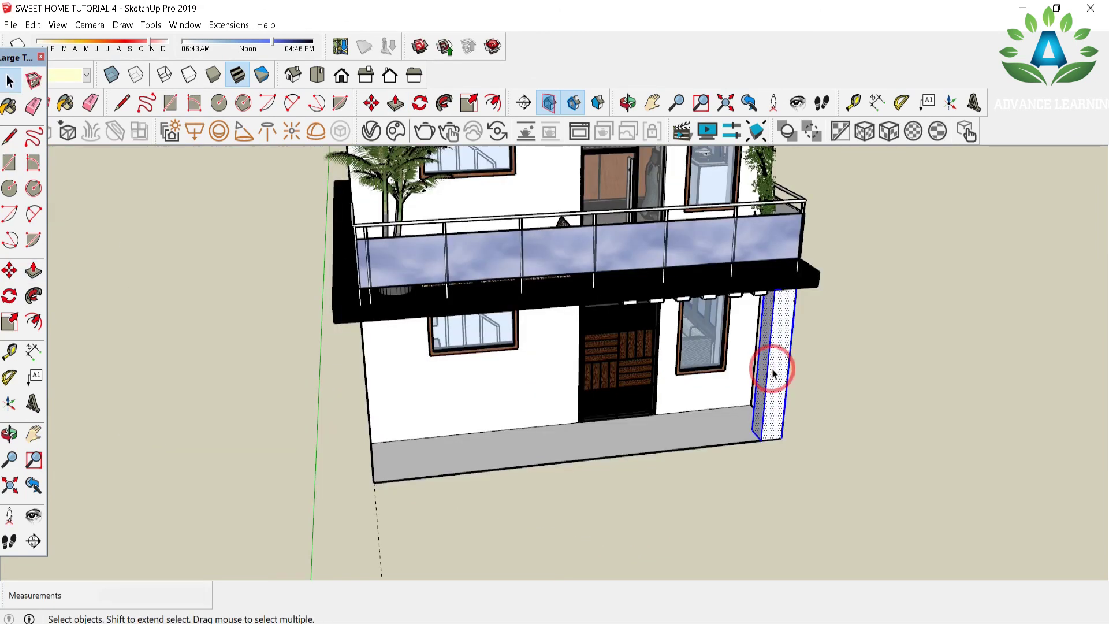
{"action": "triple_click", "coordinate": [773, 369]}
{"action": "right_click", "coordinate": [773, 368]}
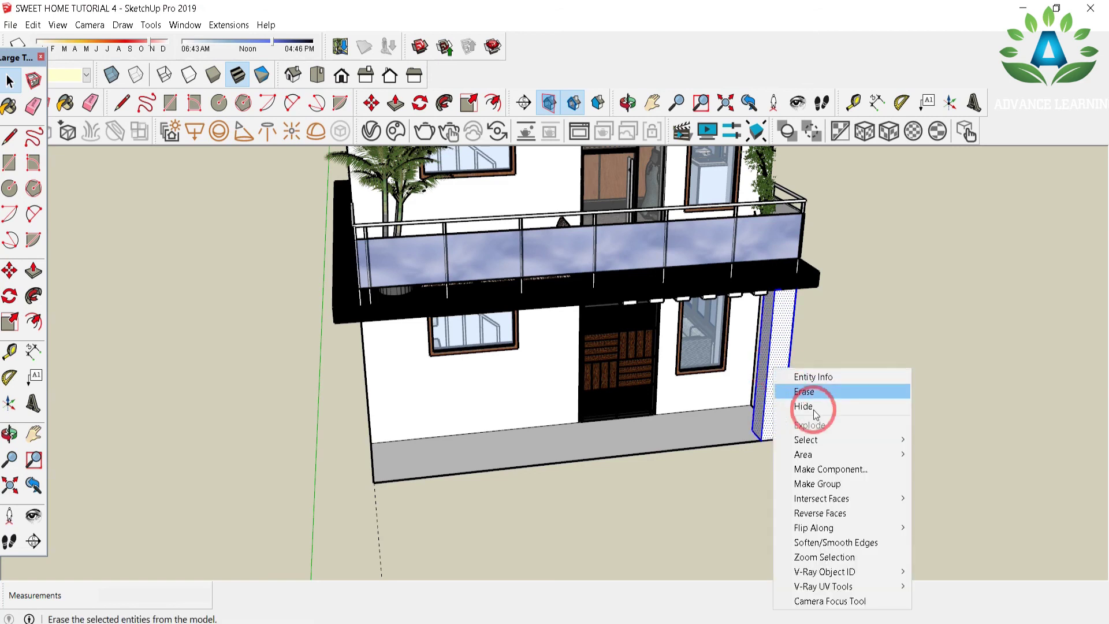
{"action": "left_click", "coordinate": [823, 483]}
Step: Copy the grouped column 17' 6" toward the opposite paving corner
{"action": "key", "text": "m"}
{"action": "left_click", "coordinate": [761, 442]}
{"action": "key", "text": "ctrl"}
Step: Orbit and zoom around the house to inspect the twin columns, stacked balconies and fenced yard
{"action": "mouse_move", "coordinate": [375, 482]}
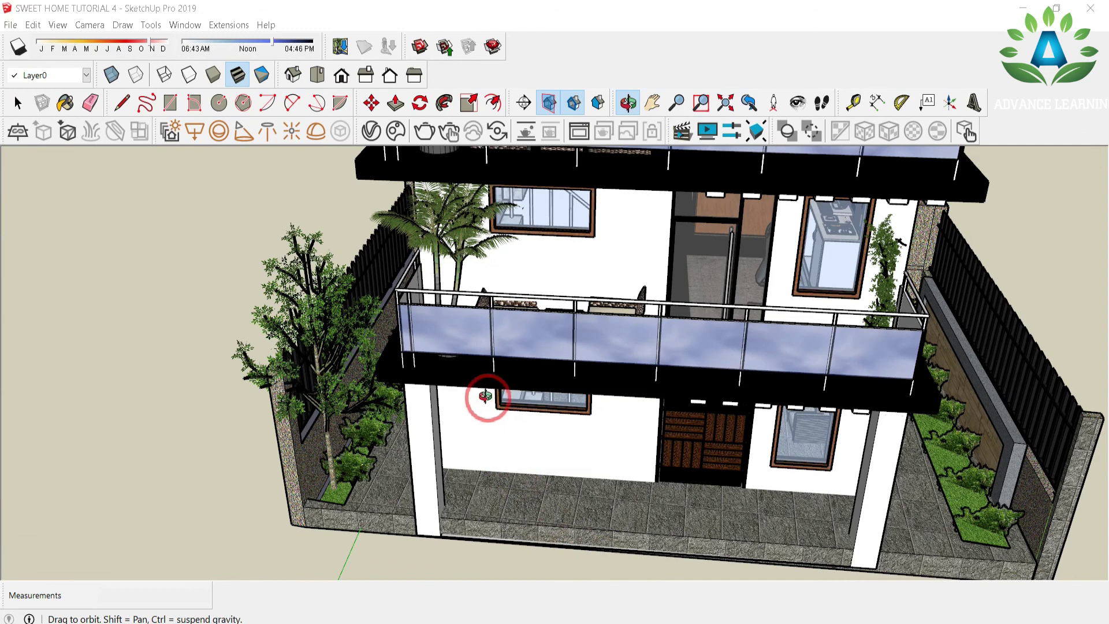
{"action": "left_click_drag", "start_coordinate": [485, 396], "coordinate": [919, 440]}
{"action": "left_click_drag", "start_coordinate": [950, 393], "coordinate": [413, 386]}
{"action": "left_click_drag", "start_coordinate": [419, 331], "coordinate": [571, 335]}
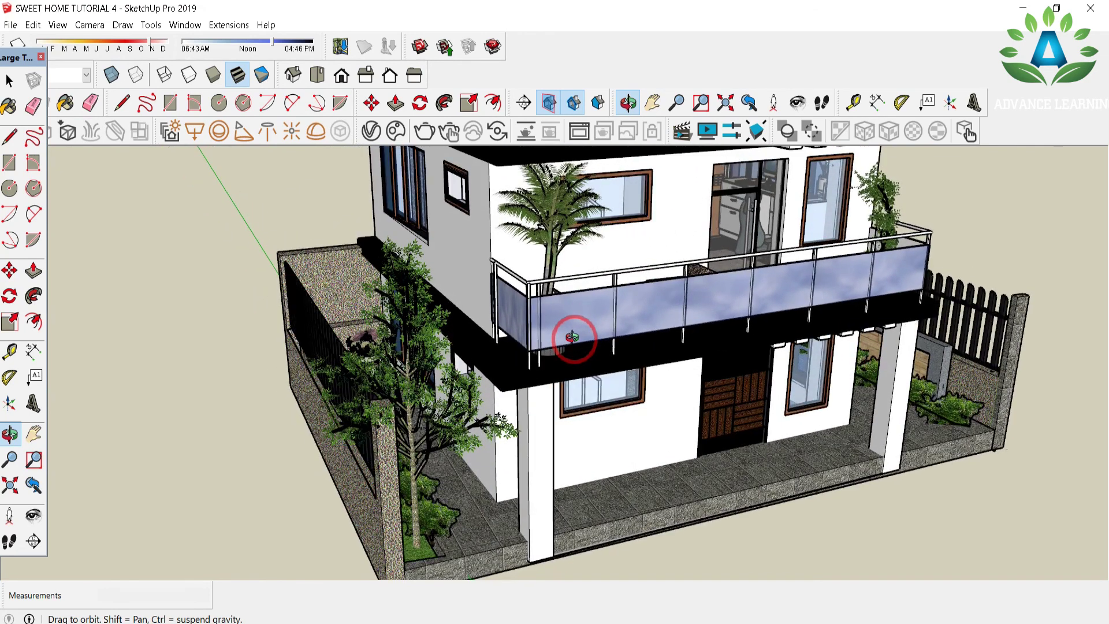
{"action": "scroll", "coordinate": [593, 420], "scroll_direction": "down", "scroll_amount": 2}
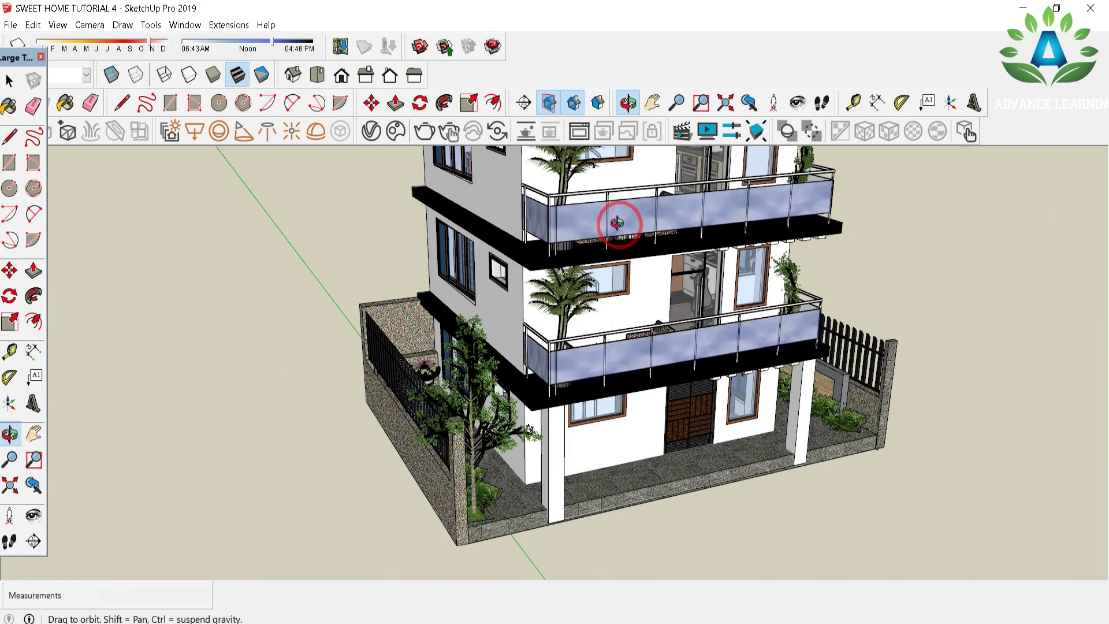
{"action": "scroll", "coordinate": [619, 223], "scroll_direction": "up", "scroll_amount": 2}
{"action": "scroll", "coordinate": [663, 474], "scroll_direction": "down", "scroll_amount": 3}
{"action": "left_click_drag", "start_coordinate": [651, 532], "coordinate": [651, 255]}
{"action": "scroll", "coordinate": [651, 254], "scroll_direction": "up", "scroll_amount": 4}
{"action": "scroll", "coordinate": [727, 311], "scroll_direction": "up", "scroll_amount": 2}
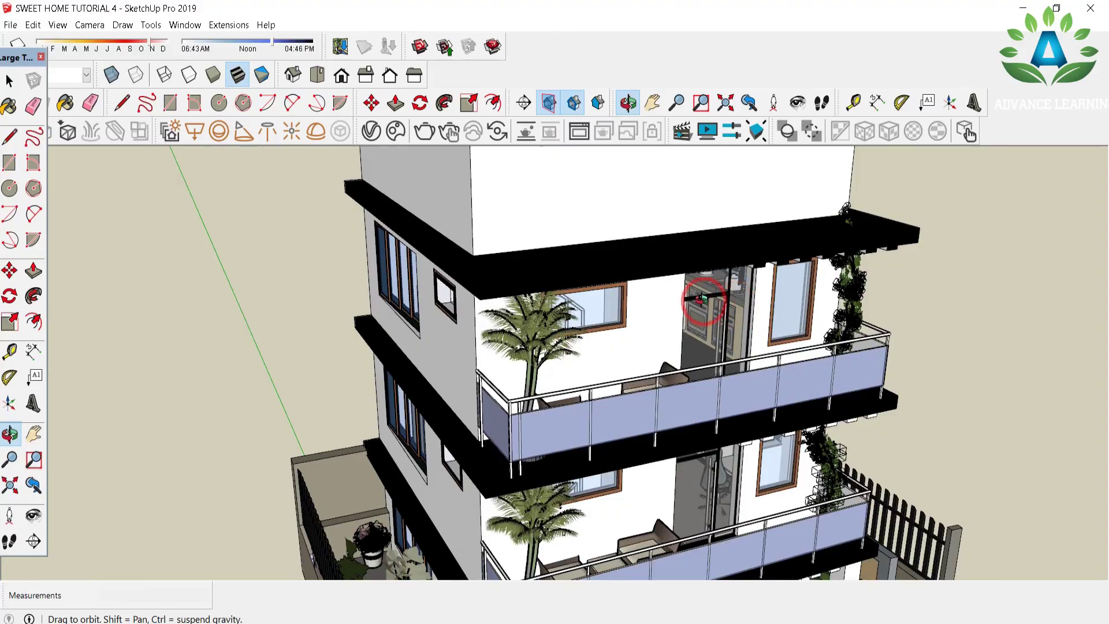
{"action": "left_click_drag", "start_coordinate": [701, 300], "coordinate": [639, 295]}
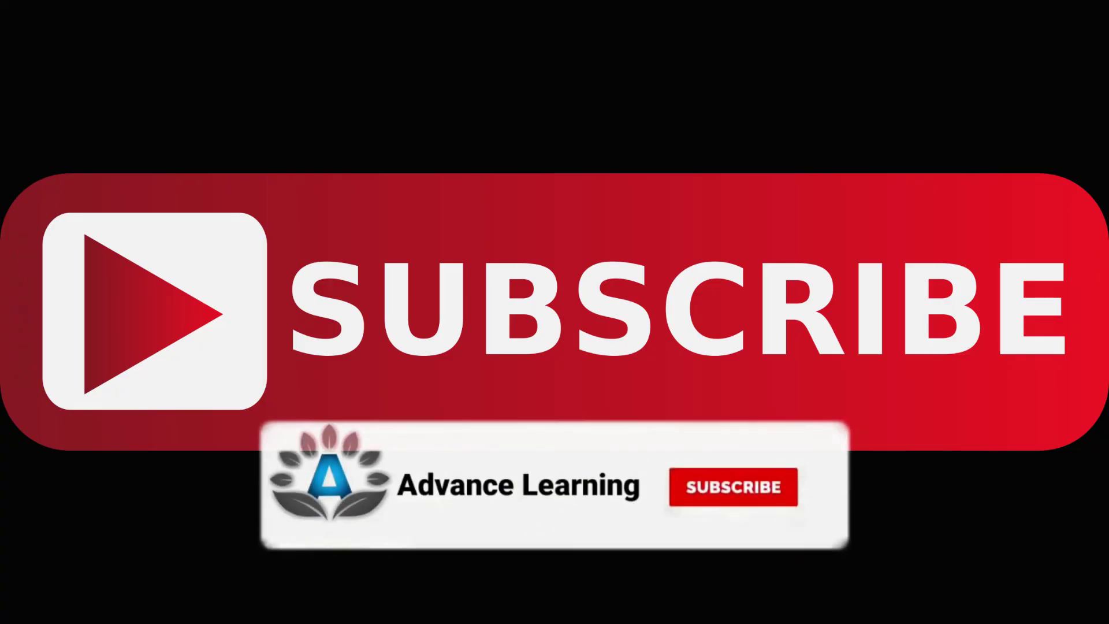